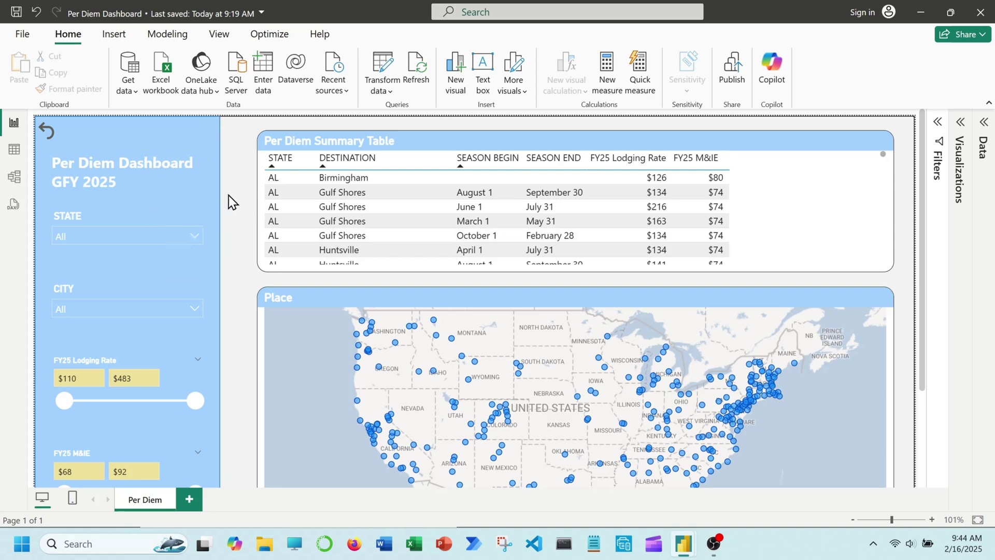
Filter the finished per diem dashboard to the state CO.
{"action": "scroll", "coordinate": [228, 195], "scroll_direction": "down", "scroll_amount": 4}
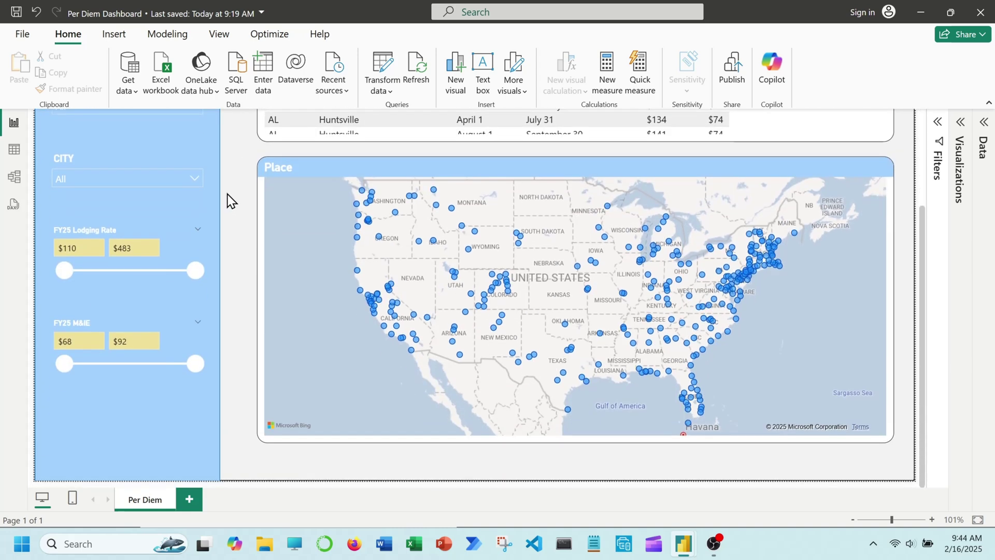
{"action": "scroll", "coordinate": [228, 199], "scroll_direction": "up", "scroll_amount": 4}
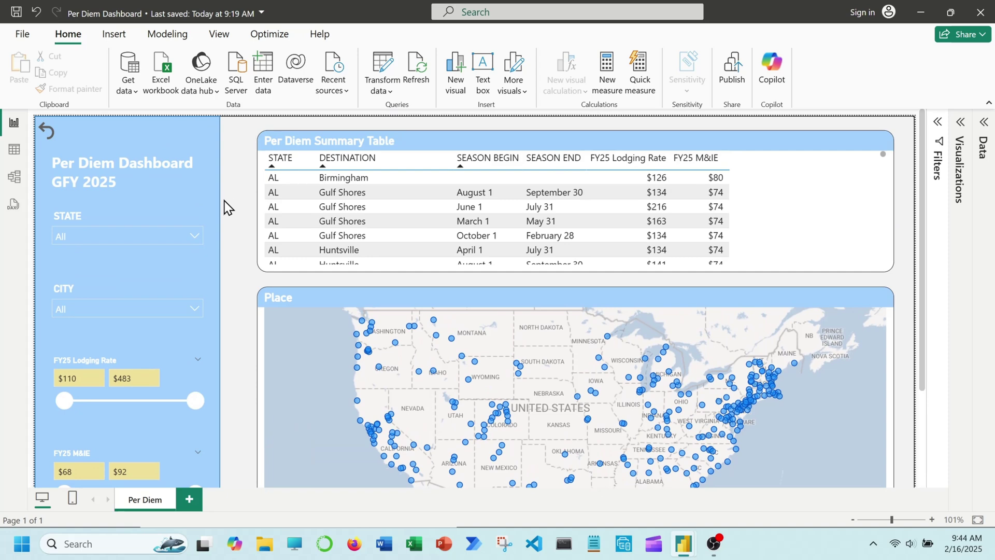
{"action": "left_click", "coordinate": [196, 237]}
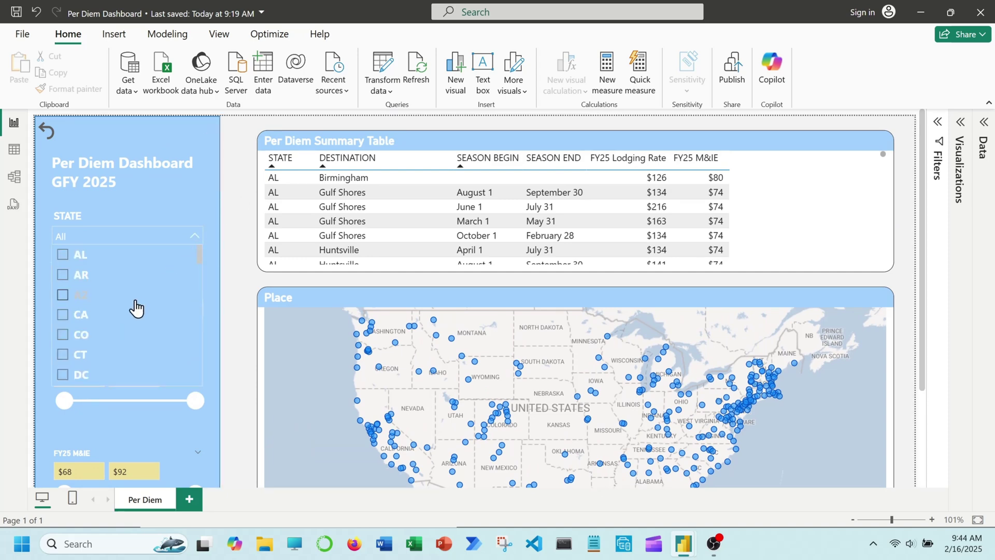
{"action": "left_click", "coordinate": [101, 337]}
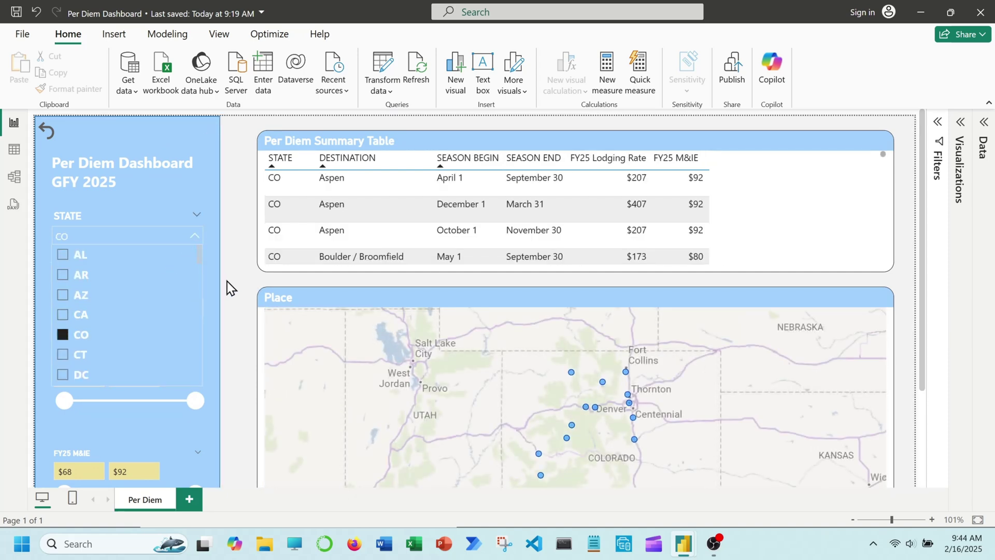
Filter the dashboard's city to Aspen, and reset the state and city filters after checking its seasonal rates.
{"action": "scroll", "coordinate": [232, 286], "scroll_direction": "down", "scroll_amount": 3}
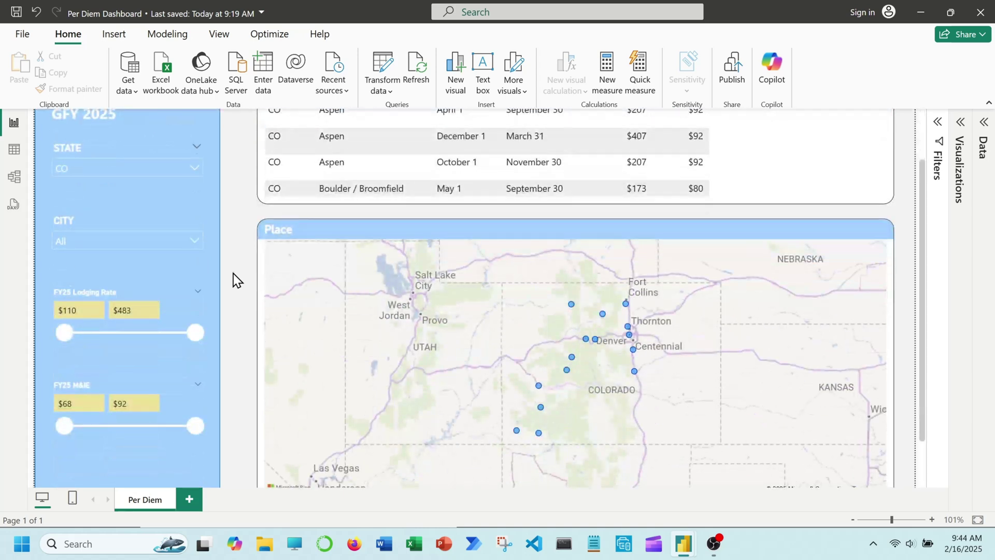
{"action": "left_click", "coordinate": [191, 243]}
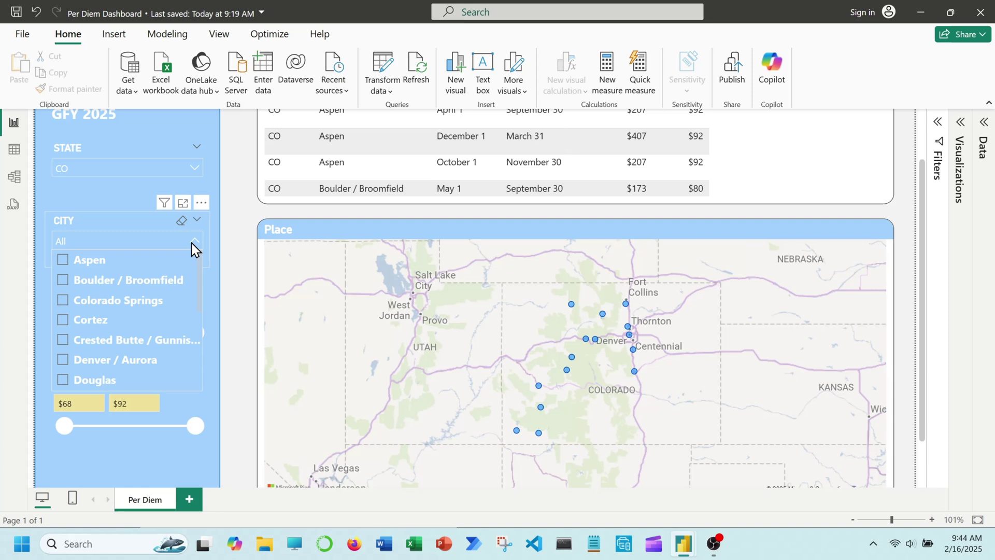
{"action": "left_click", "coordinate": [157, 263]}
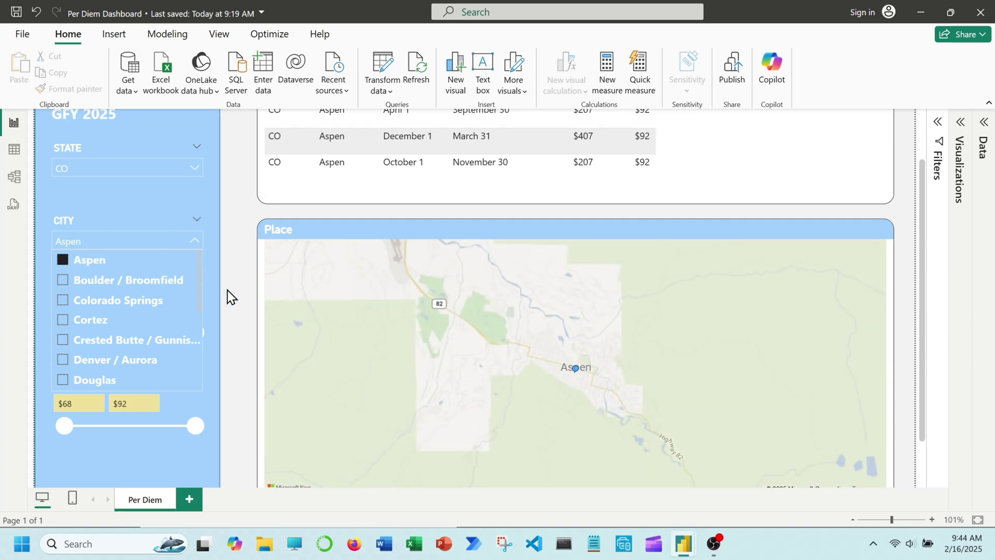
{"action": "left_click", "coordinate": [230, 285]}
{"action": "scroll", "coordinate": [230, 285], "scroll_direction": "up", "scroll_amount": 2}
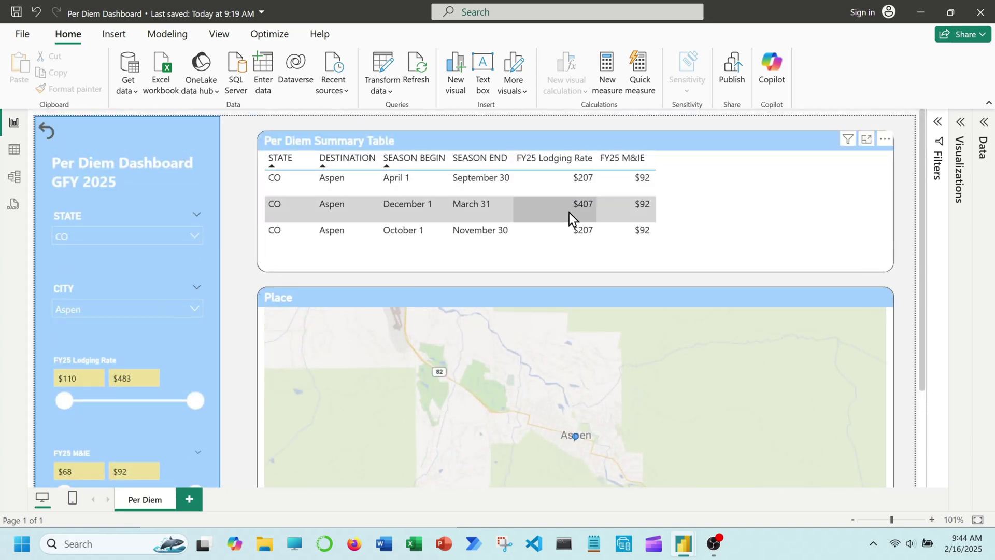
{"action": "left_click", "coordinate": [569, 231]}
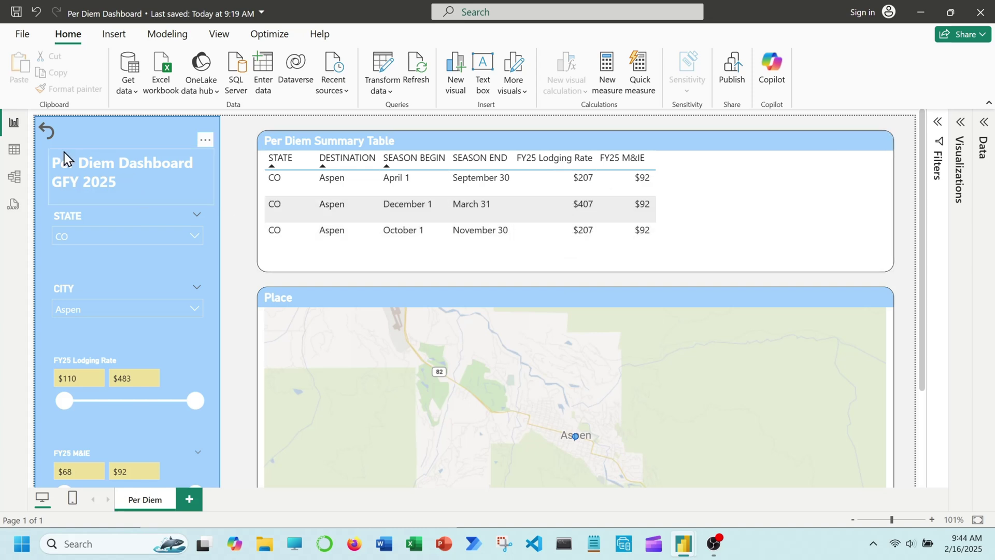
{"action": "left_click", "coordinate": [45, 135], "text": "ctrl"}
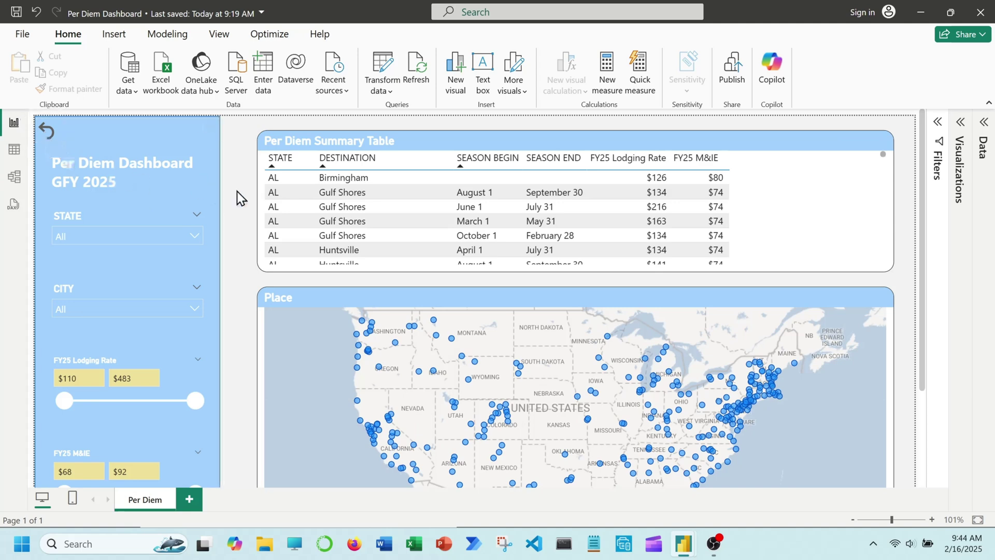
Lower the upper limit of the FY25 Lodging Rate range to about $175.
{"action": "scroll", "coordinate": [237, 194], "scroll_direction": "down", "scroll_amount": 2}
{"action": "left_click", "coordinate": [73, 317]}
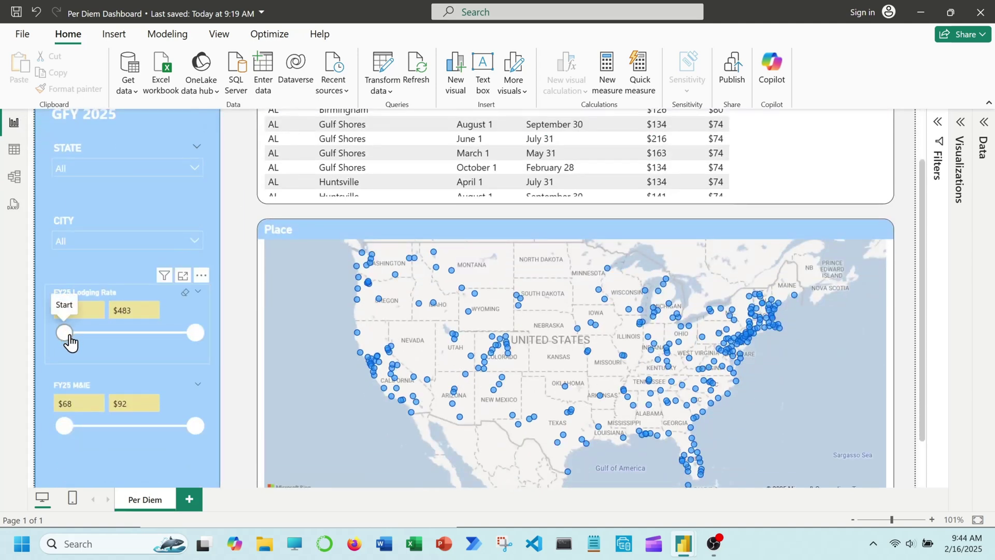
{"action": "mouse_move", "coordinate": [65, 333]}
{"action": "left_mouse_down"}
{"action": "mouse_move", "coordinate": [143, 328]}
{"action": "mouse_move", "coordinate": [64, 334]}
{"action": "left_mouse_up"}
{"action": "left_click_drag", "start_coordinate": [195, 333], "coordinate": [92, 339]}
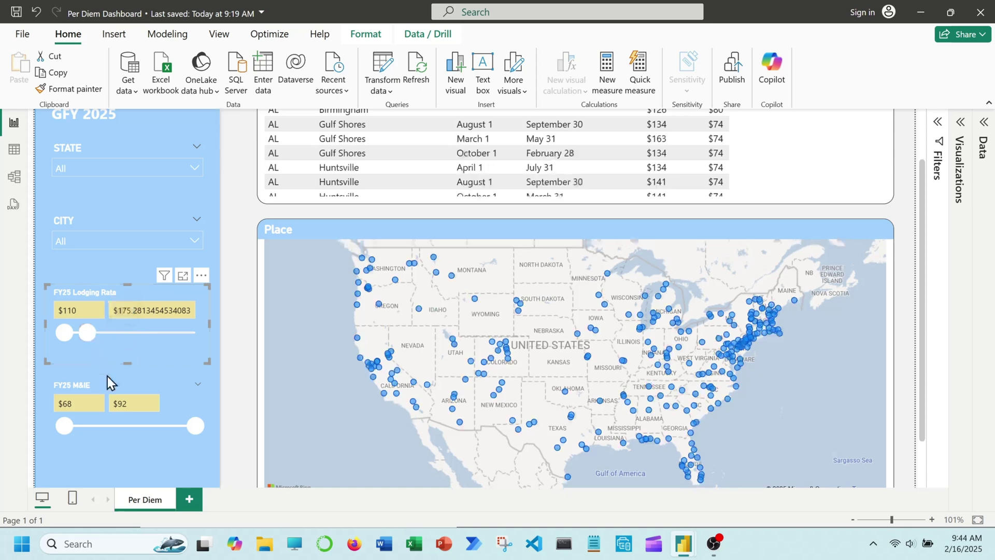
Lower the upper limit of the FY25 M&IE range to about $75, and reset all dashboard filters.
{"action": "left_click_drag", "start_coordinate": [195, 426], "coordinate": [101, 433]}
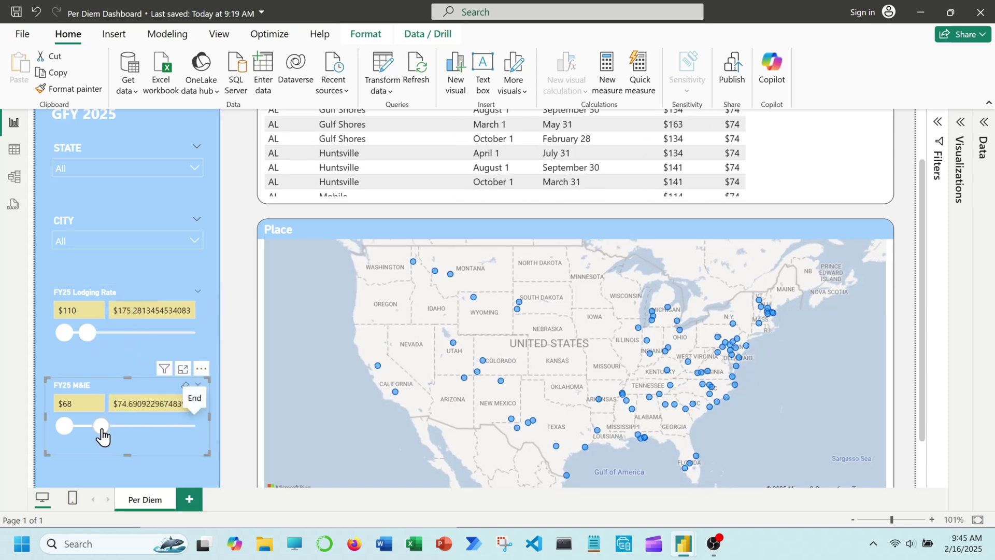
{"action": "scroll", "coordinate": [248, 313], "scroll_direction": "up", "scroll_amount": 3}
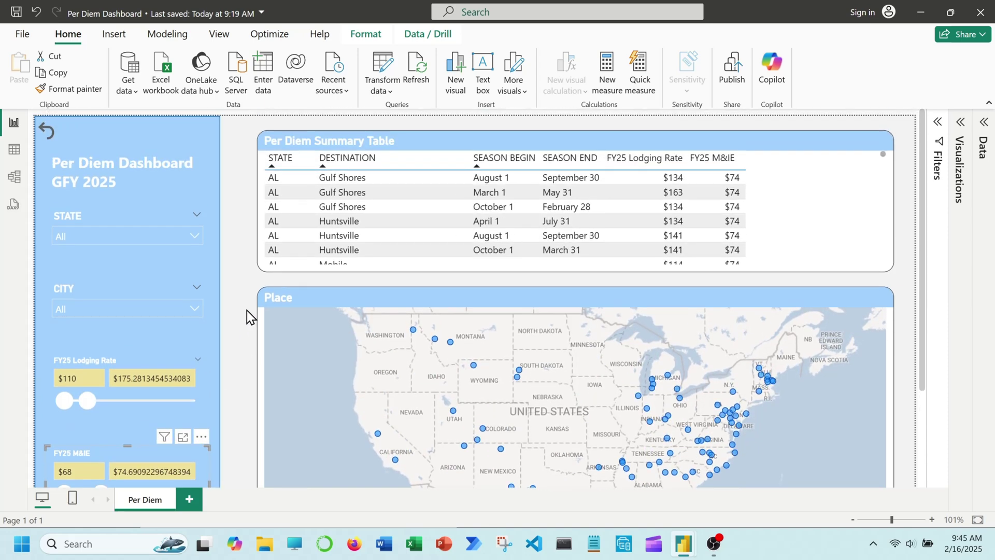
{"action": "left_click", "coordinate": [45, 136], "text": "ctrl"}
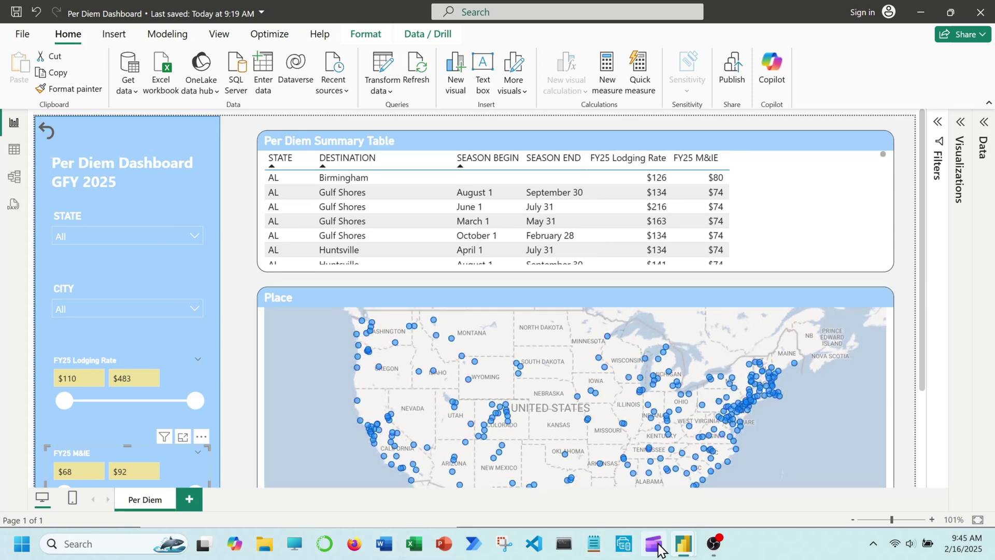
Switch to the blank Per Diem Dashboard report and connect to the Excel workbook FY2025_PerDiemMasterRatesFile.xlsx in the GSA folder.
{"action": "mouse_move", "coordinate": [683, 549]}
{"action": "left_click", "coordinate": [819, 467]}
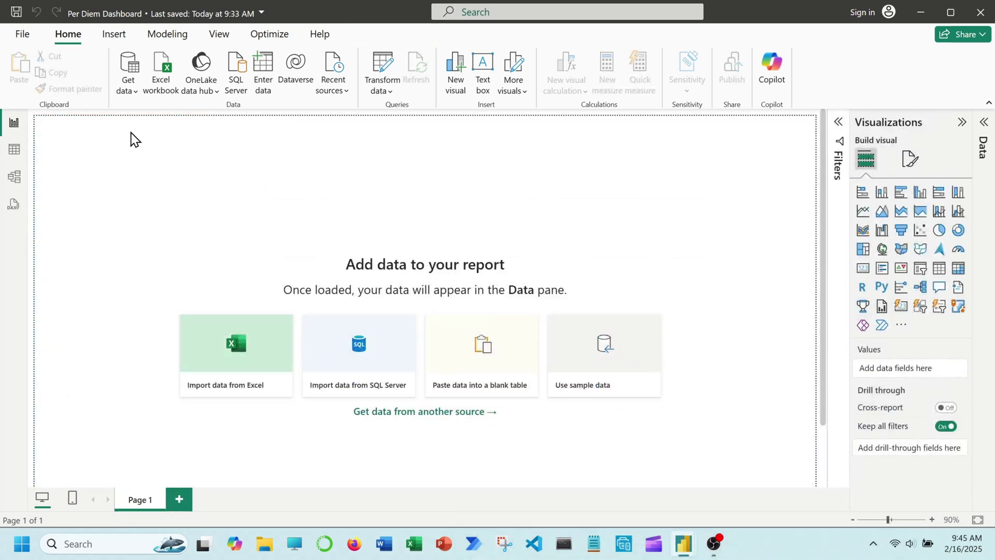
{"action": "left_click", "coordinate": [135, 86]}
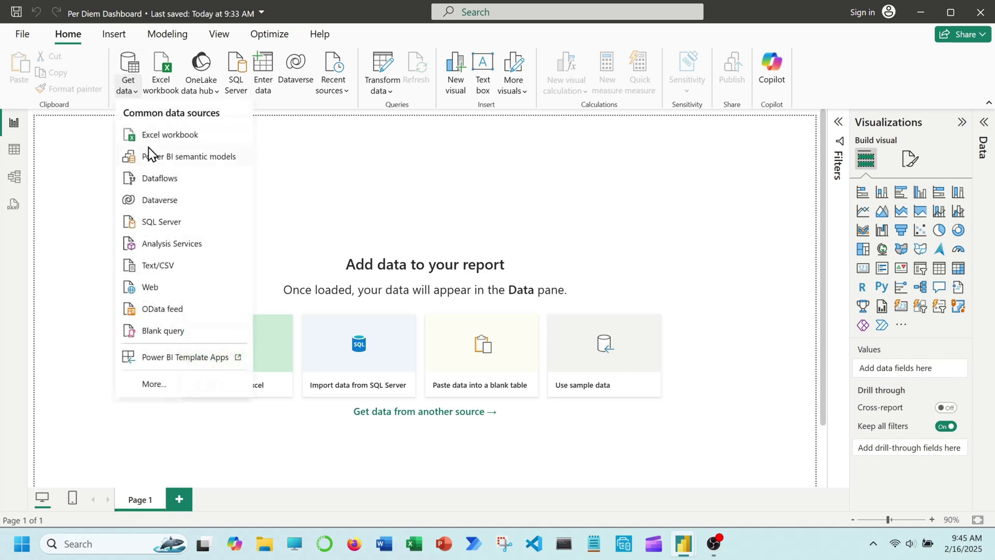
{"action": "left_click", "coordinate": [151, 135]}
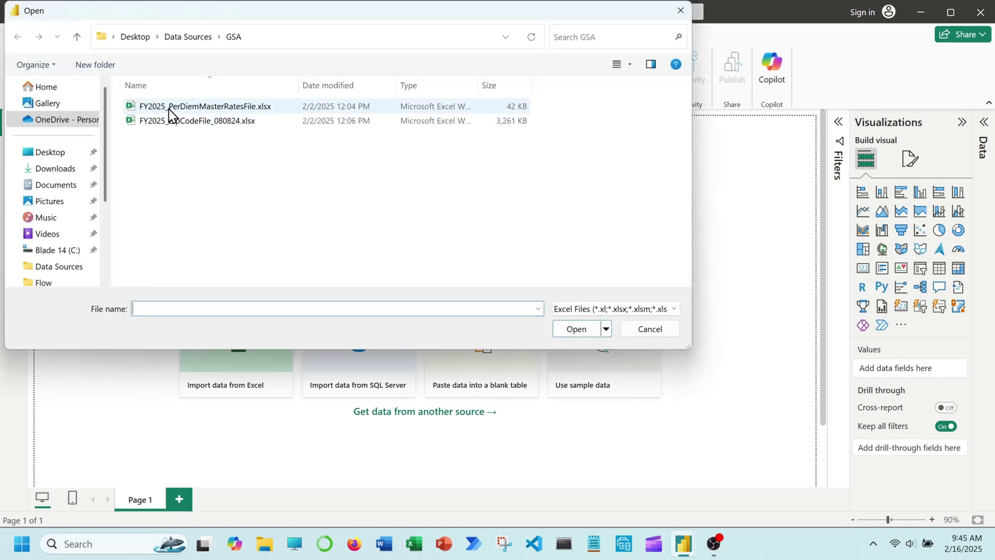
{"action": "double_click", "coordinate": [160, 108]}
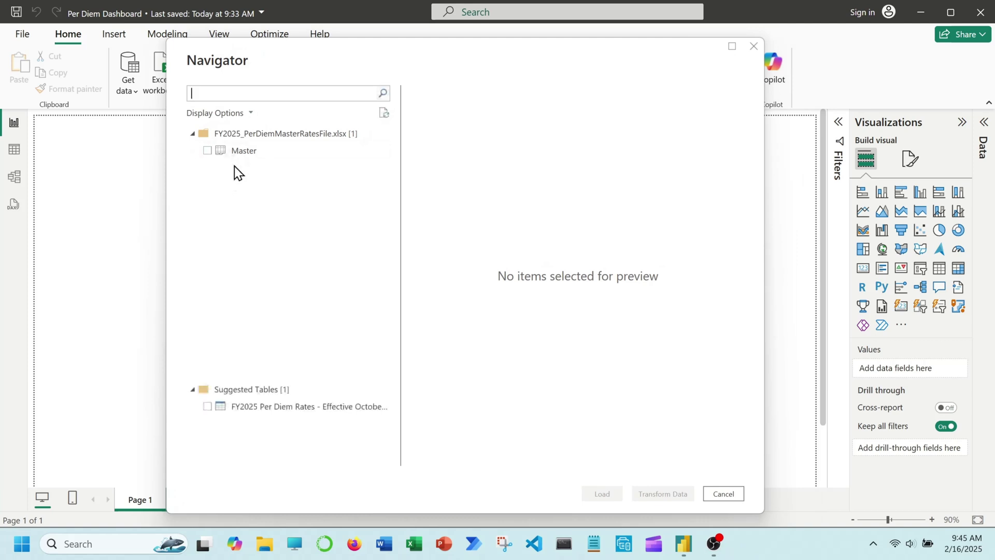
Choose the Master sheet, check its column names and first rows, and open it for data transformation.
{"action": "left_click", "coordinate": [234, 162]}
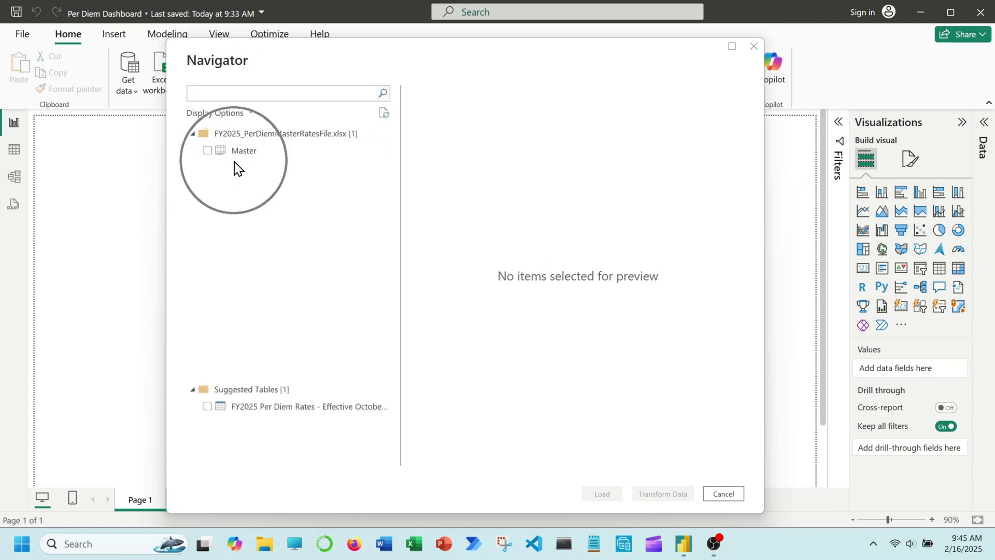
{"action": "left_click", "coordinate": [207, 151]}
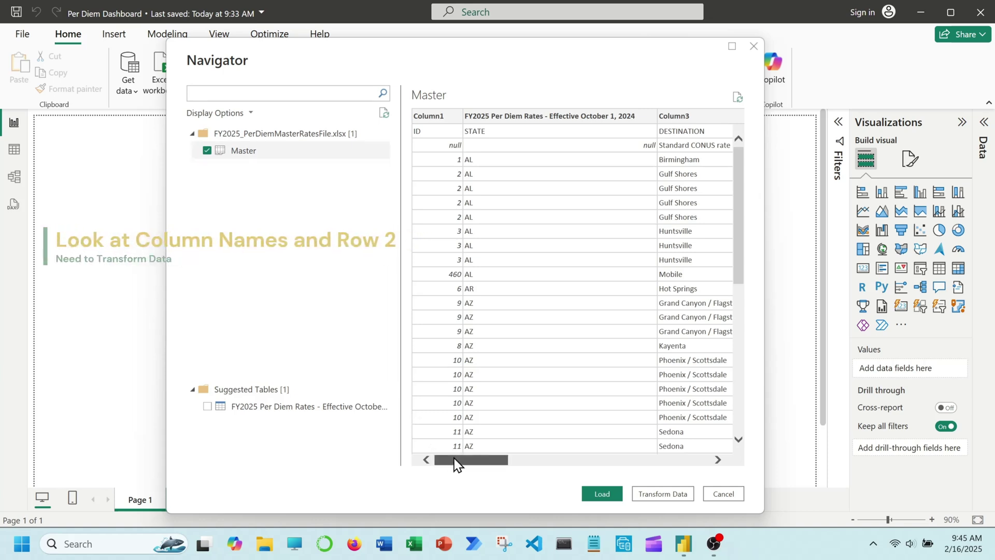
{"action": "left_click_drag", "start_coordinate": [450, 459], "coordinate": [499, 465]}
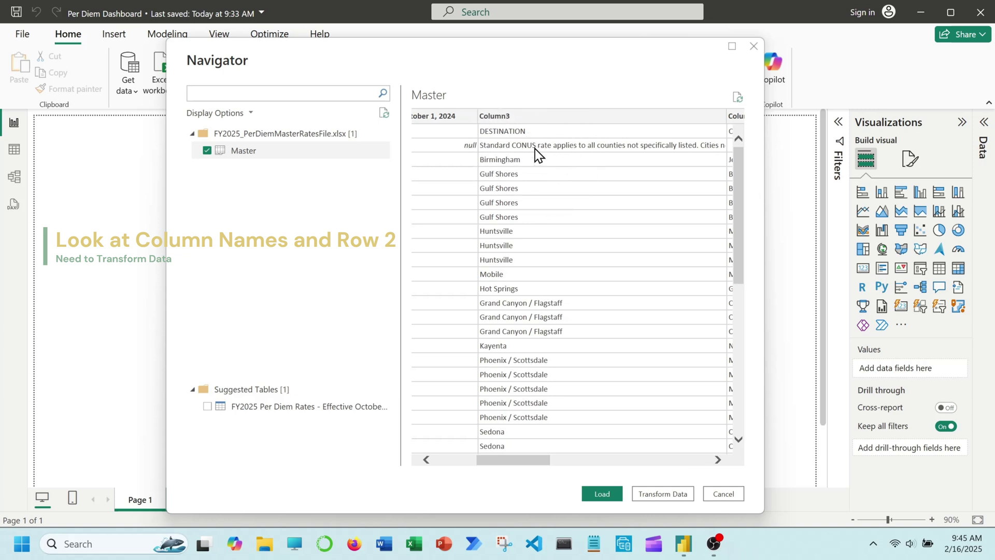
{"action": "left_click", "coordinate": [663, 494]}
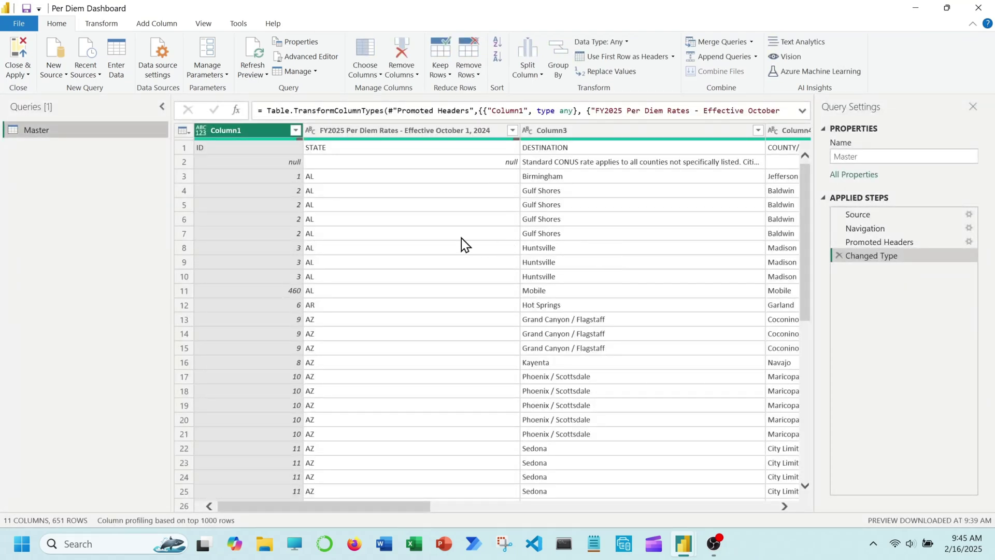
Rename the Master query as FY2025 GSA Per Diem.
{"action": "left_click", "coordinate": [36, 137]}
{"action": "right_click", "coordinate": [48, 131]}
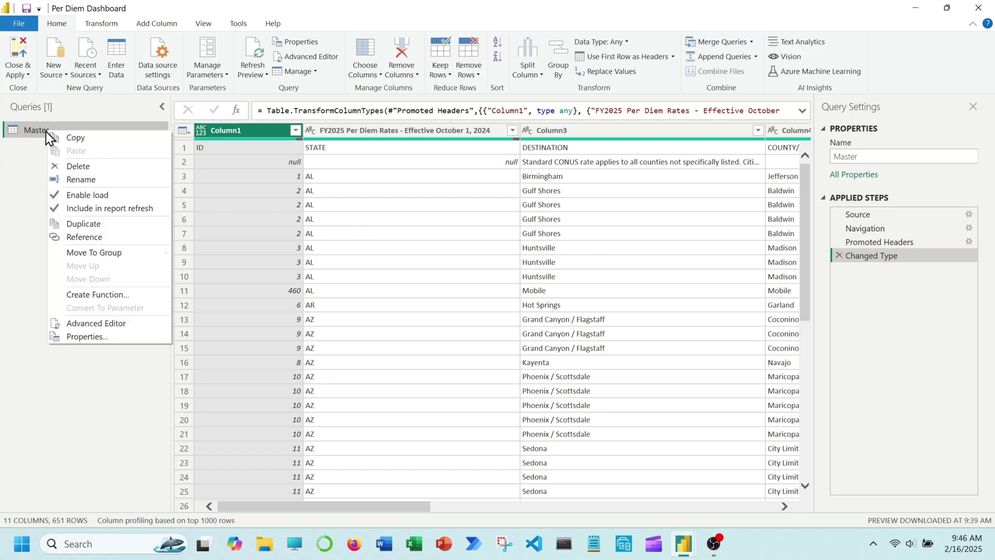
{"action": "left_click", "coordinate": [123, 181]}
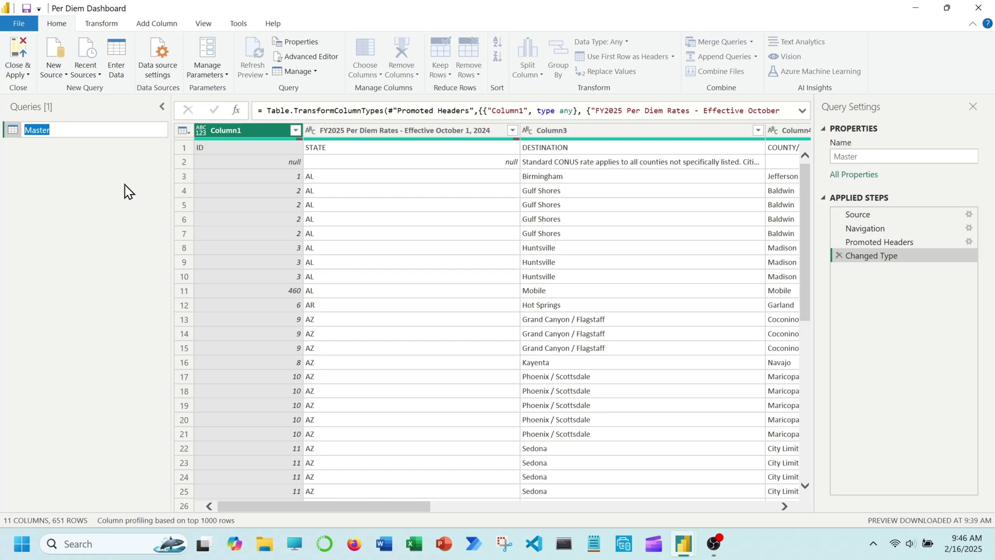
{"action": "type", "text": "FY2024"}
{"action": "key", "text": "BackSpace"}
{"action": "type", "text": "5 GSA Per Diem"}
{"action": "key", "text": "Return"}
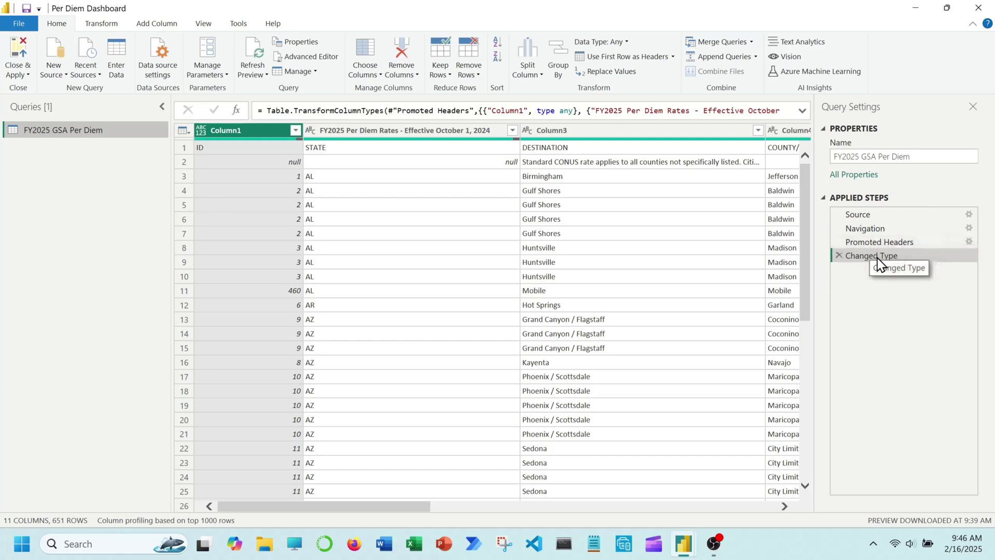
Delete the Changed Type, Promoted Headers and Navigation steps from the query, keeping only Source.
{"action": "left_click", "coordinate": [837, 257]}
{"action": "left_click", "coordinate": [838, 242]}
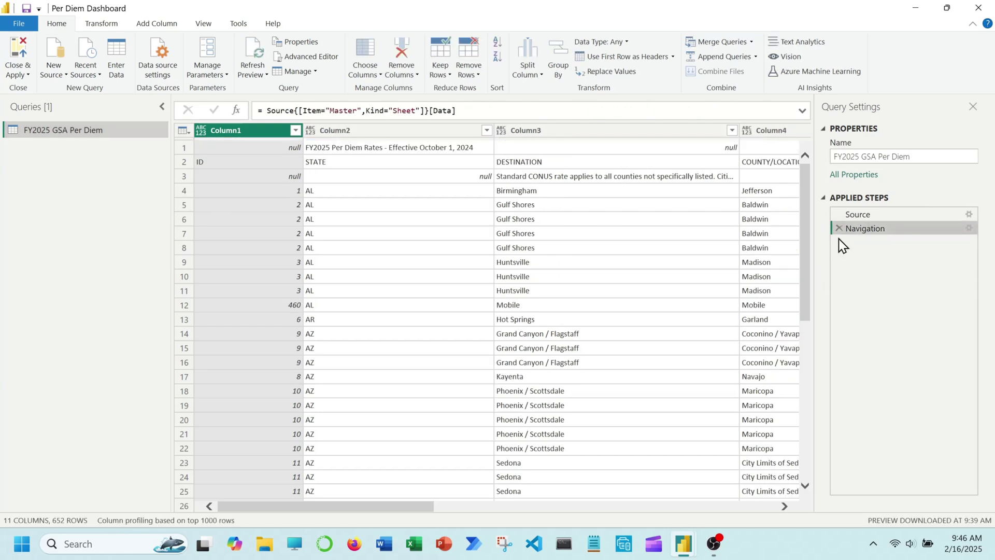
{"action": "left_click", "coordinate": [839, 228]}
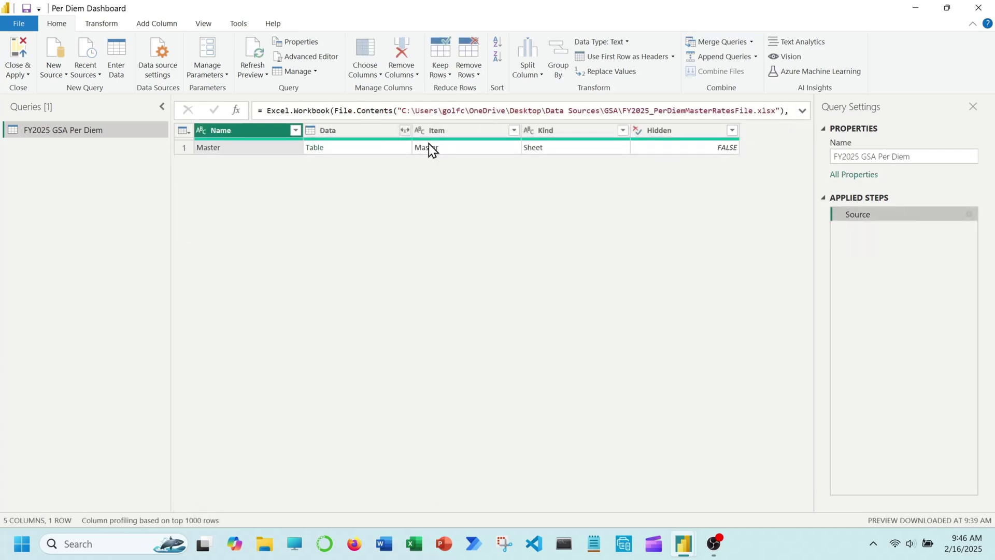
Set the global data load type detection to never detect column types and headers for unstructured sources.
{"action": "left_click", "coordinate": [23, 24]}
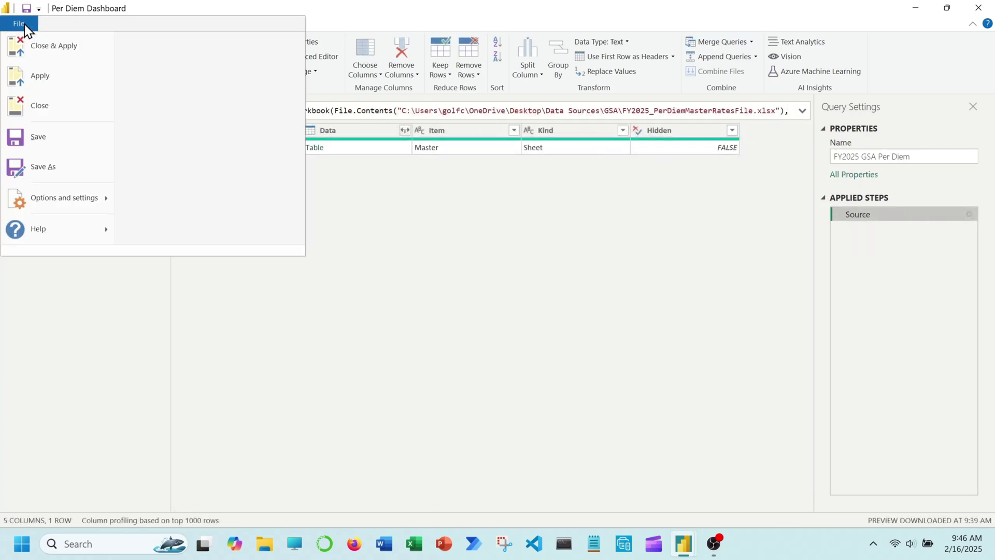
{"action": "left_click", "coordinate": [52, 196]}
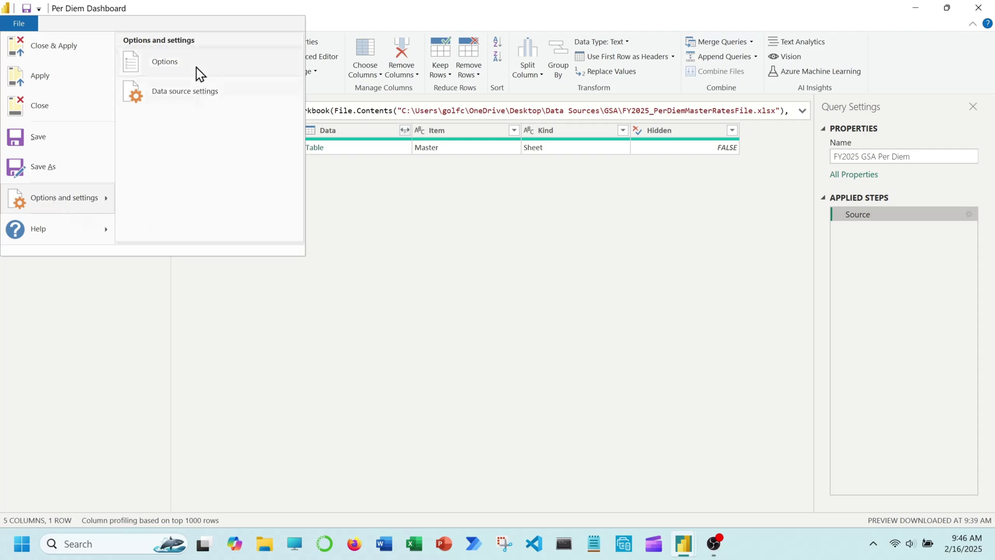
{"action": "left_click", "coordinate": [164, 62]}
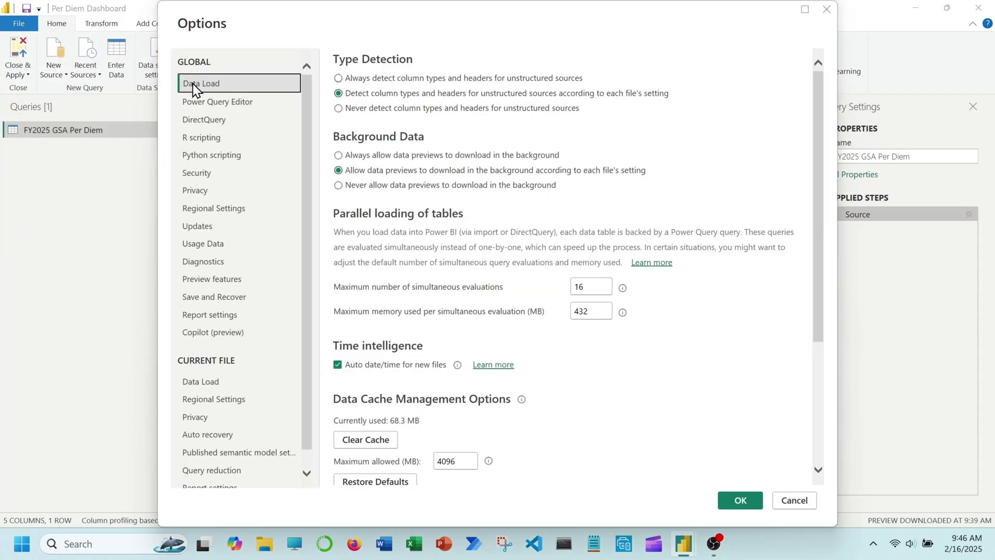
{"action": "key", "text": "ctrl"}
{"action": "key", "text": "ctrl"}
{"action": "left_click", "coordinate": [341, 111]}
{"action": "key", "text": "ctrl"}
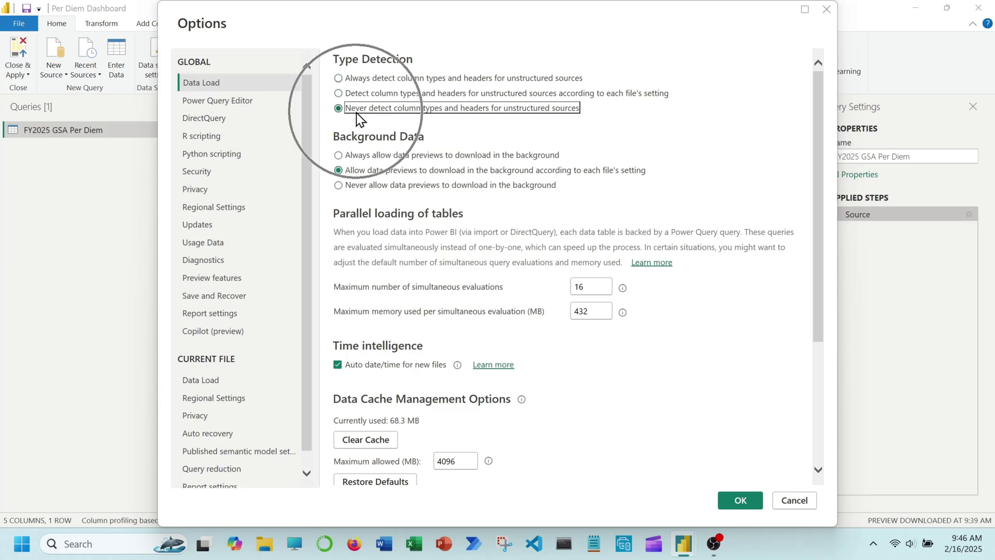
{"action": "left_click", "coordinate": [750, 506]}
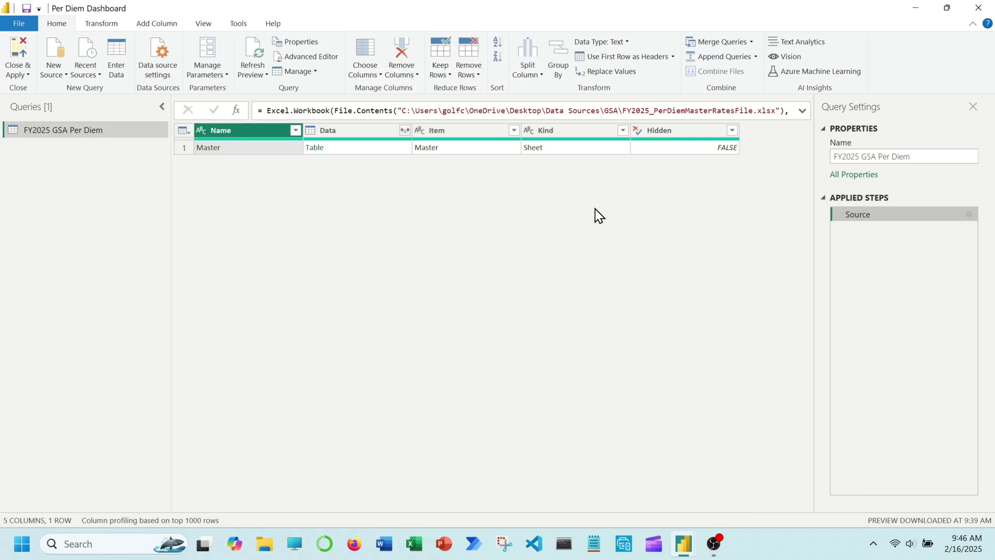
Preview the nested table in the Data column, and remove all columns other than Data.
{"action": "left_click", "coordinate": [340, 148]}
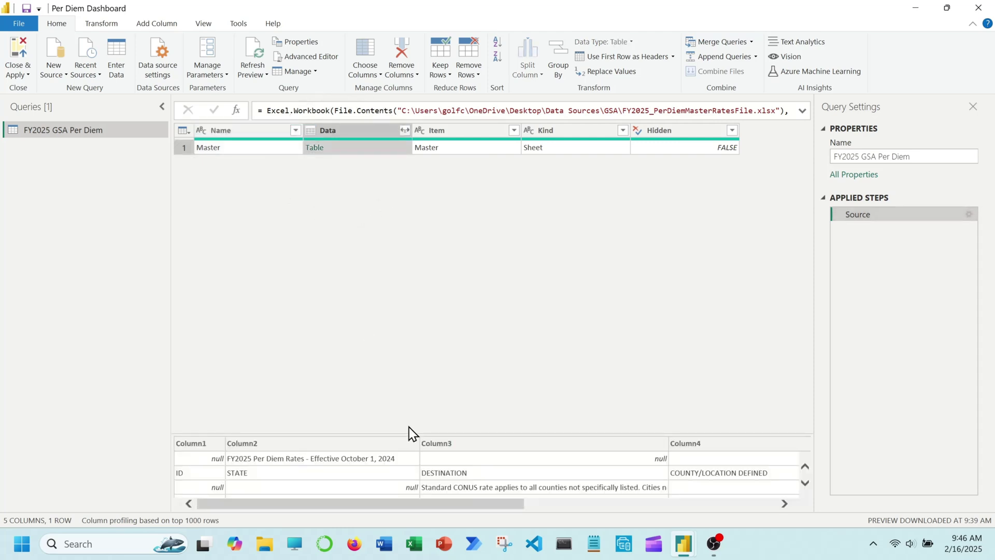
{"action": "left_click_drag", "start_coordinate": [409, 430], "coordinate": [405, 318]}
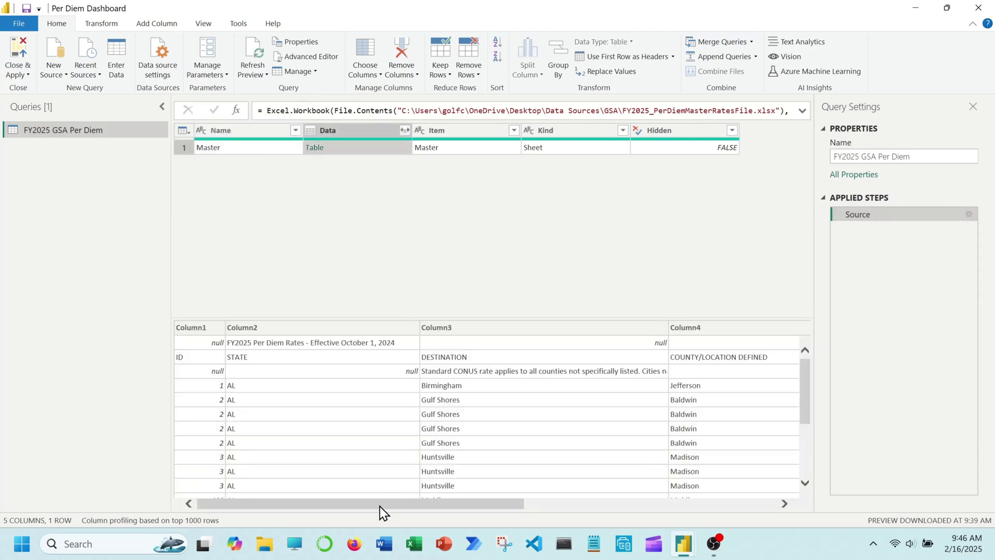
{"action": "left_click_drag", "start_coordinate": [376, 506], "coordinate": [353, 516]}
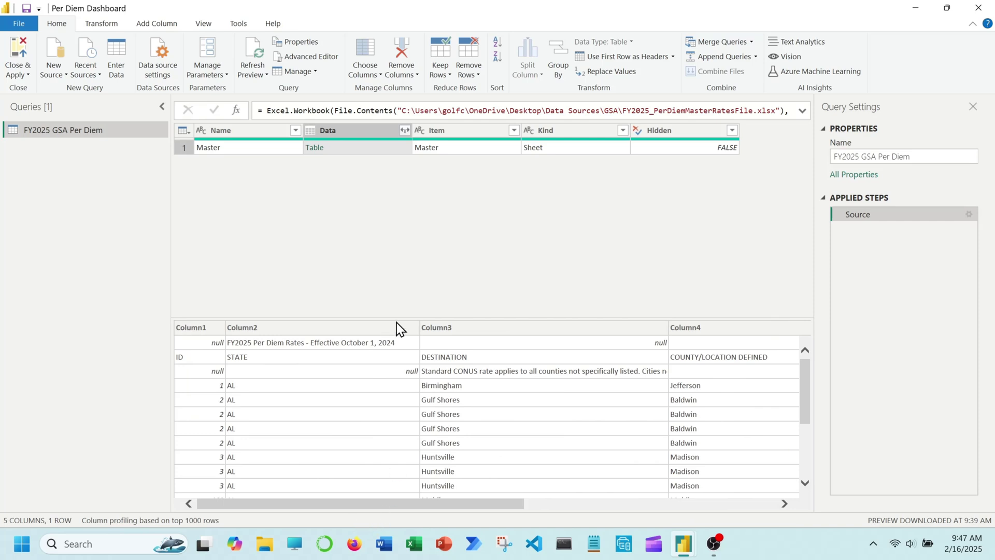
{"action": "right_click", "coordinate": [348, 136]}
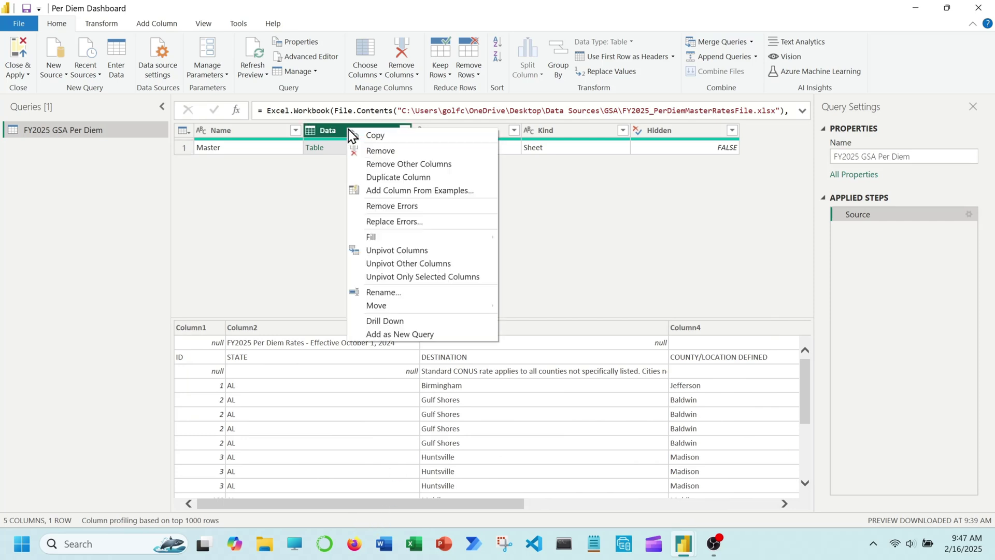
{"action": "left_click", "coordinate": [389, 165]}
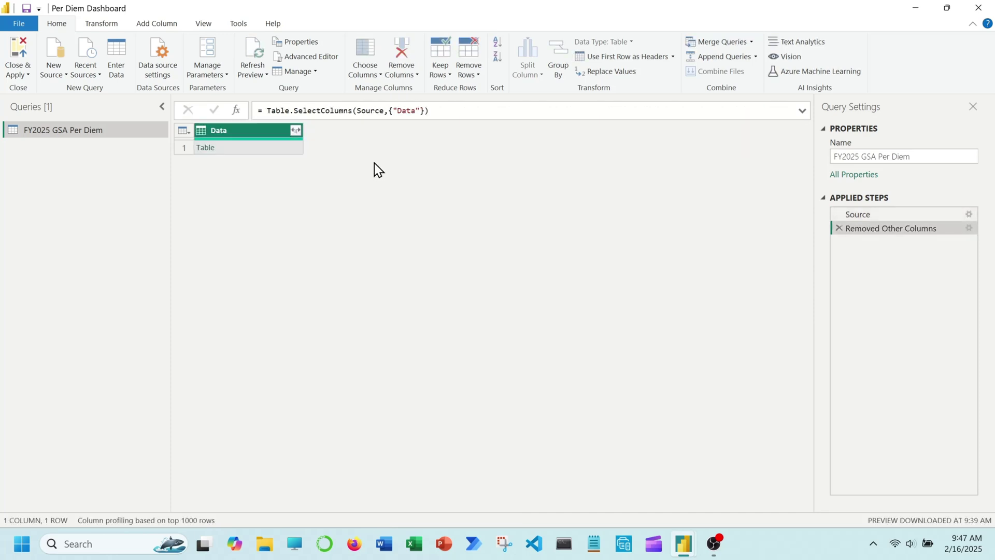
Start a custom column whose formula opens with let and defines a as the [Data] column.
{"action": "left_click", "coordinate": [160, 23]}
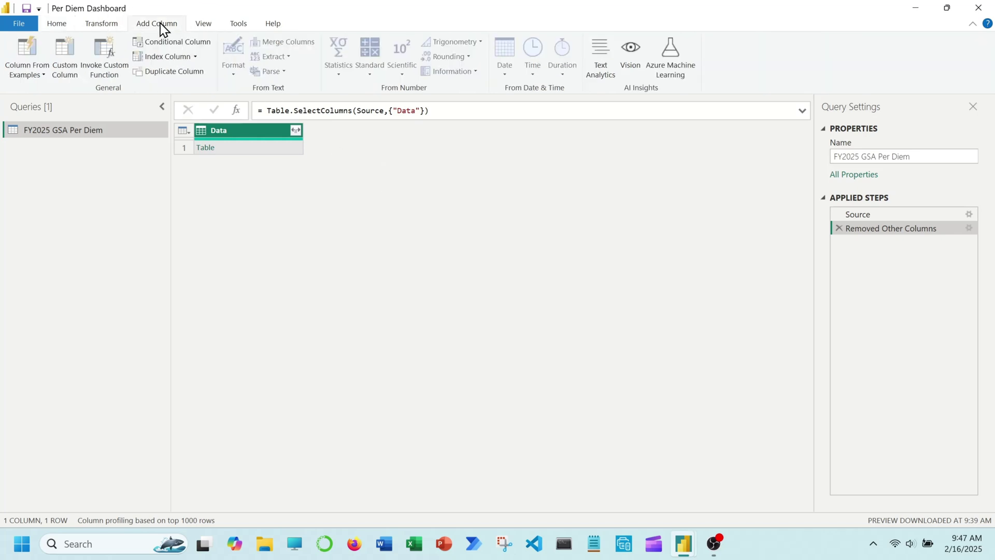
{"action": "left_click", "coordinate": [67, 73]}
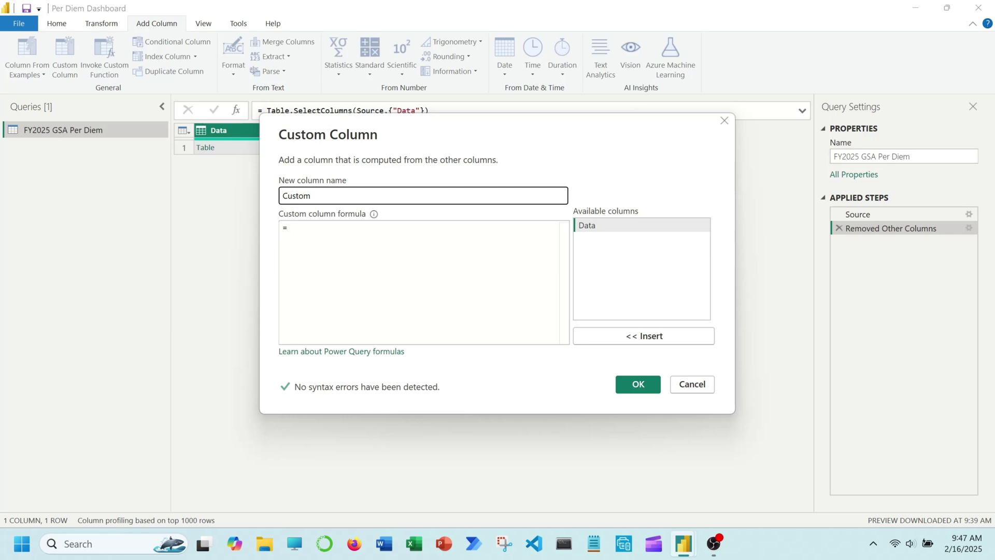
{"action": "left_click", "coordinate": [320, 233]}
{"action": "type", "text": "let"}
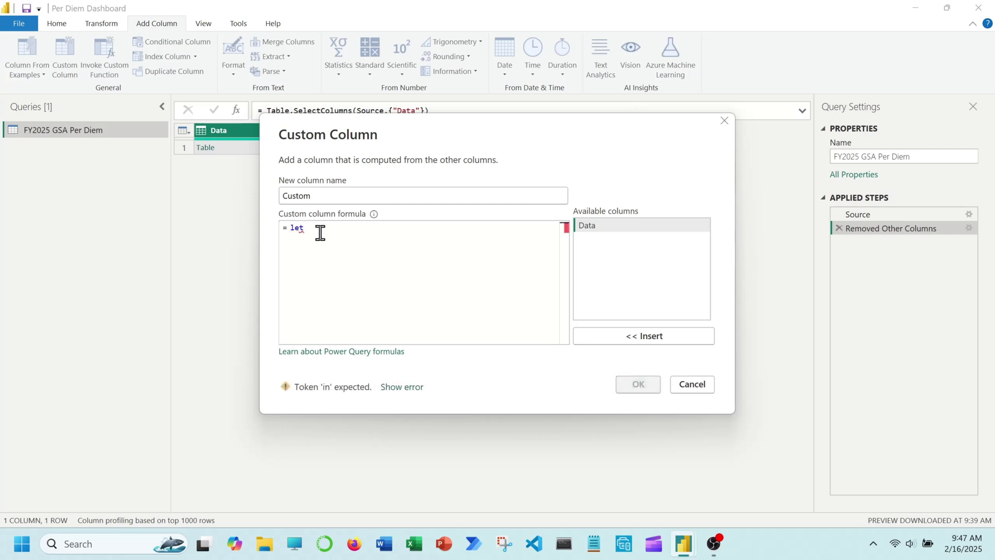
{"action": "key", "text": "Return"}
{"action": "key", "text": "Return"}
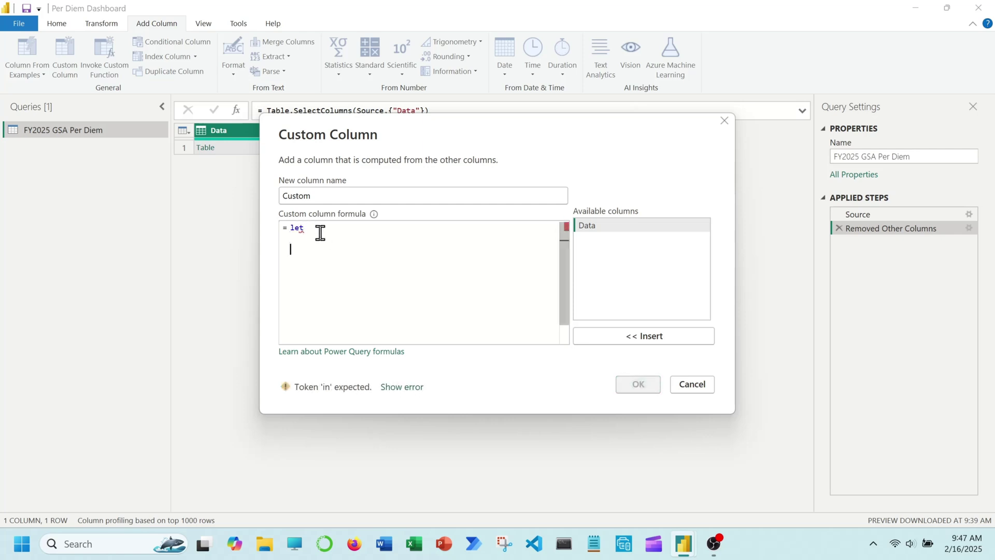
{"action": "type", "text": "a="}
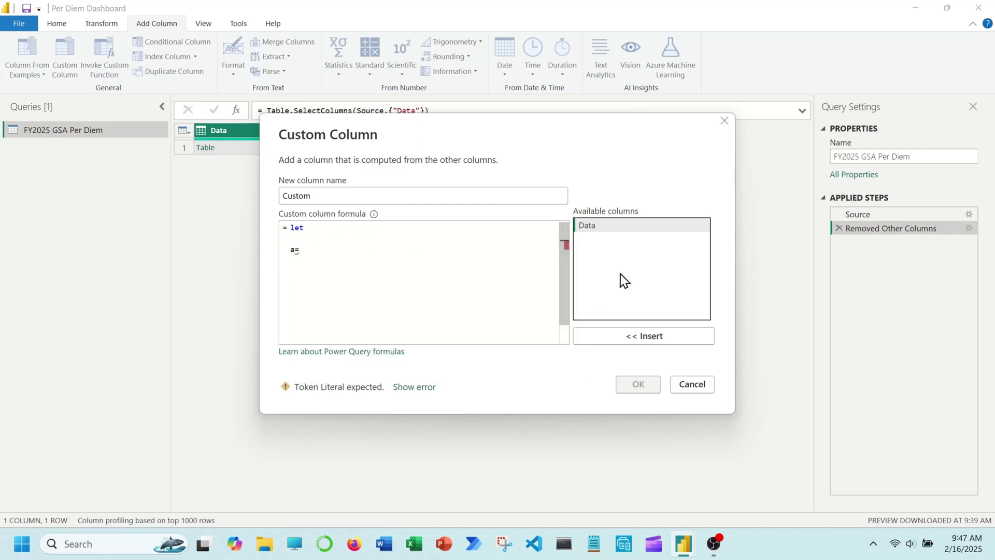
{"action": "left_click", "coordinate": [623, 226]}
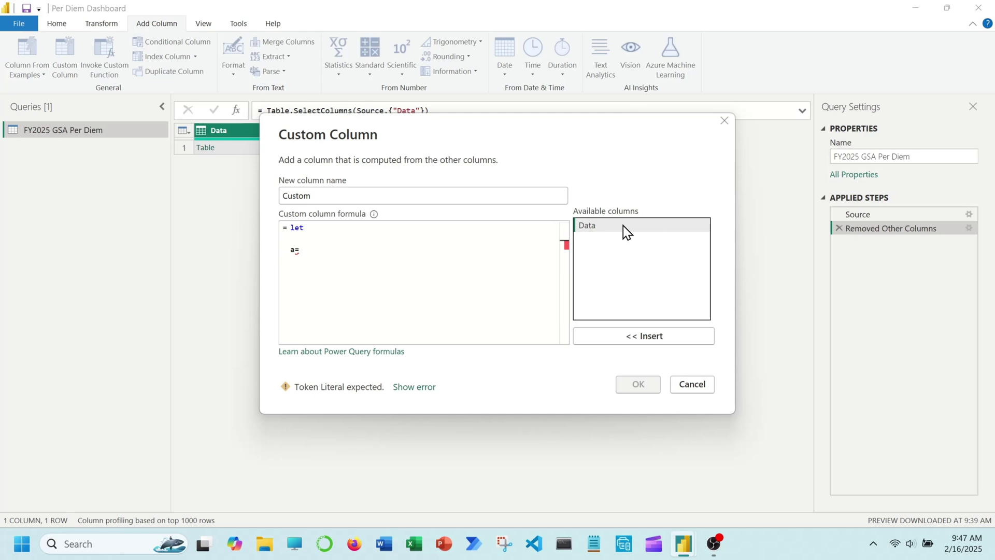
{"action": "double_click", "coordinate": [623, 226]}
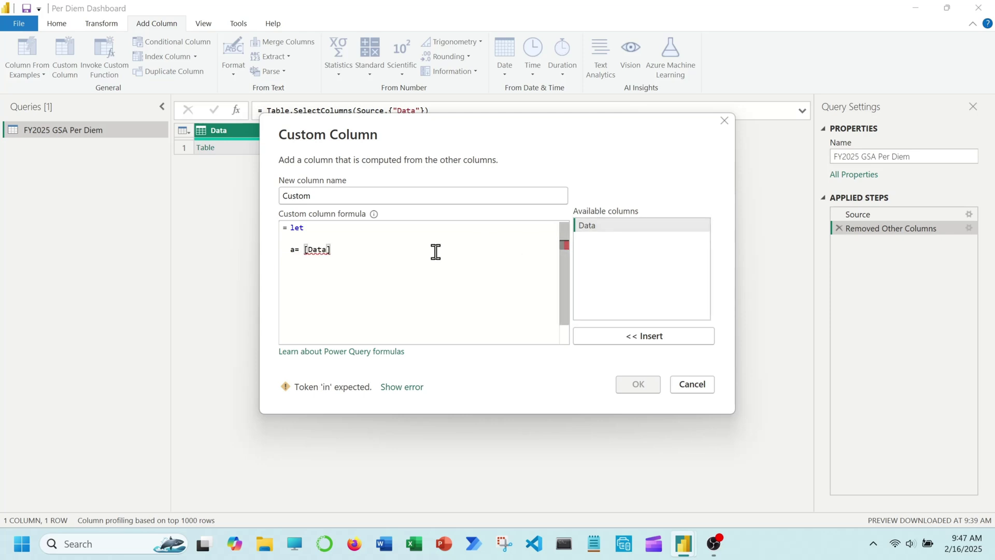
{"action": "type", "text": ","}
Define b in the custom column formula as Table.Skip(a, 1) to skip the table's first row.
{"action": "key", "text": "Return"}
{"action": "type", "text": "b"}
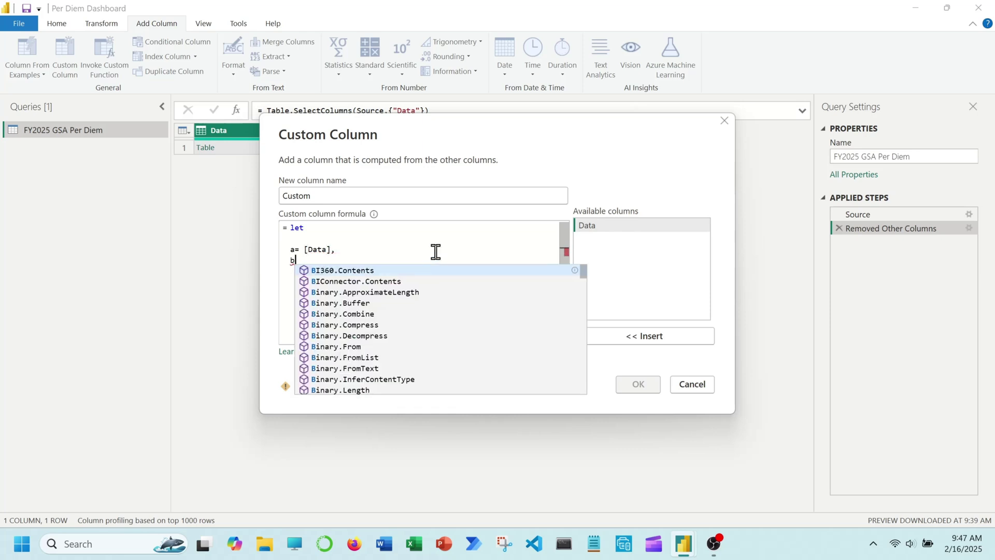
{"action": "type", "text": "="}
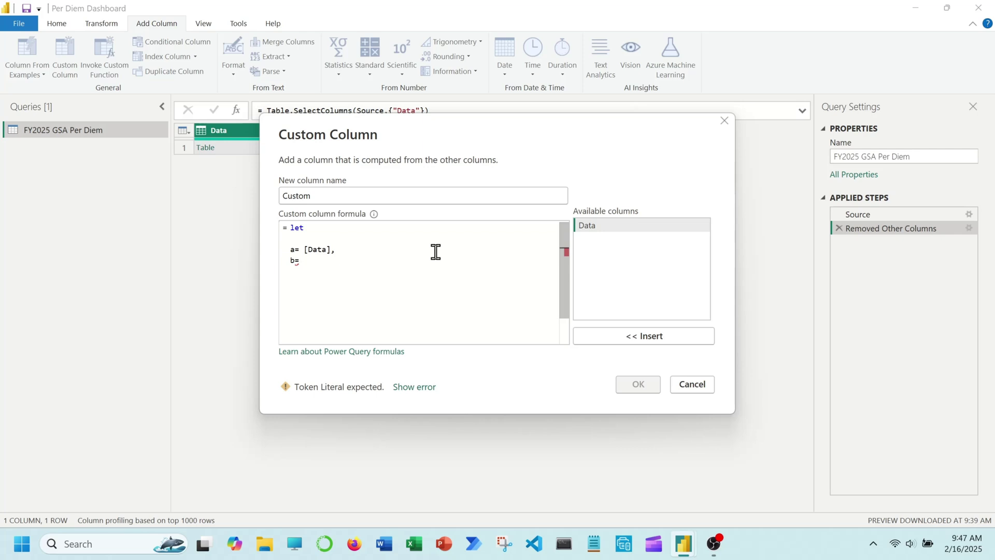
{"action": "type", "text": " Table."}
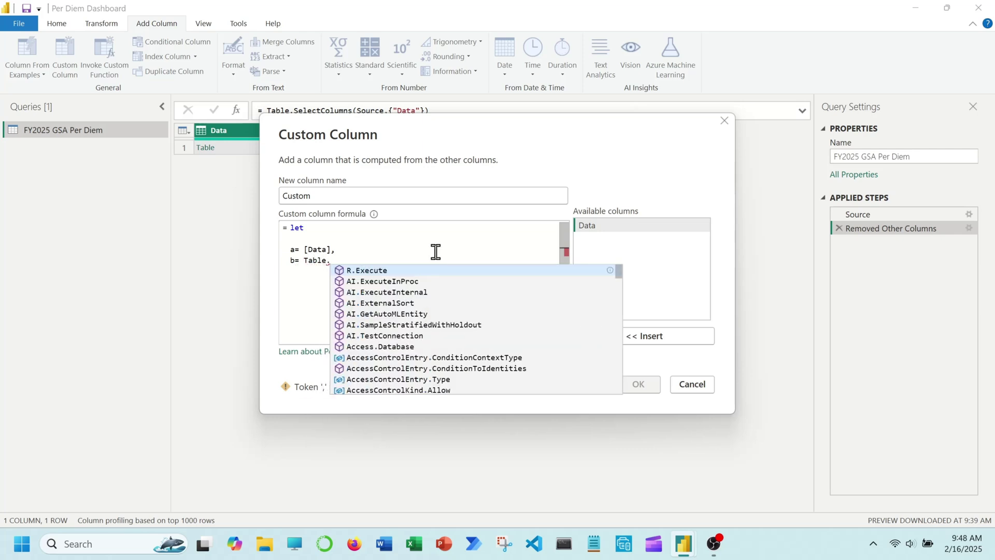
{"action": "type", "text": "Skip"}
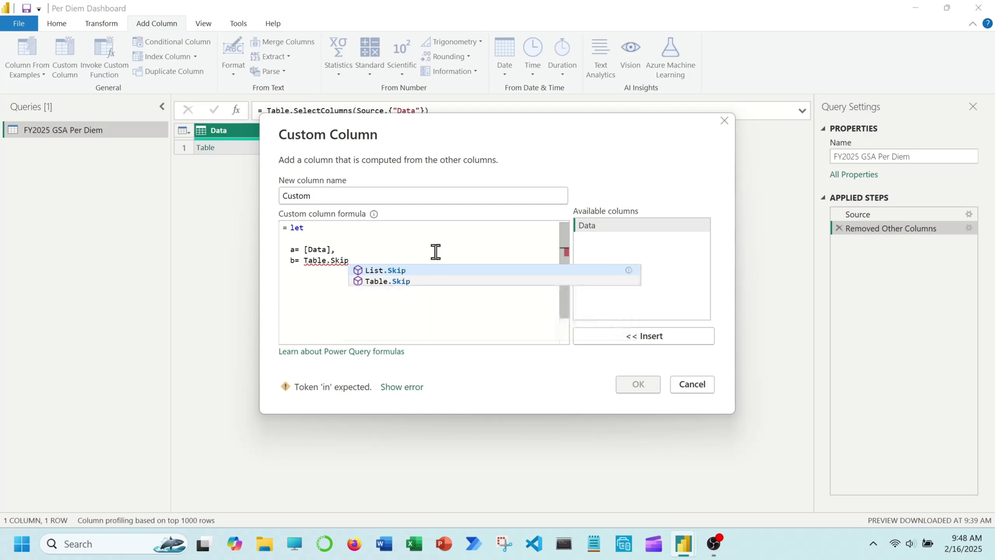
{"action": "type", "text": "(a"}
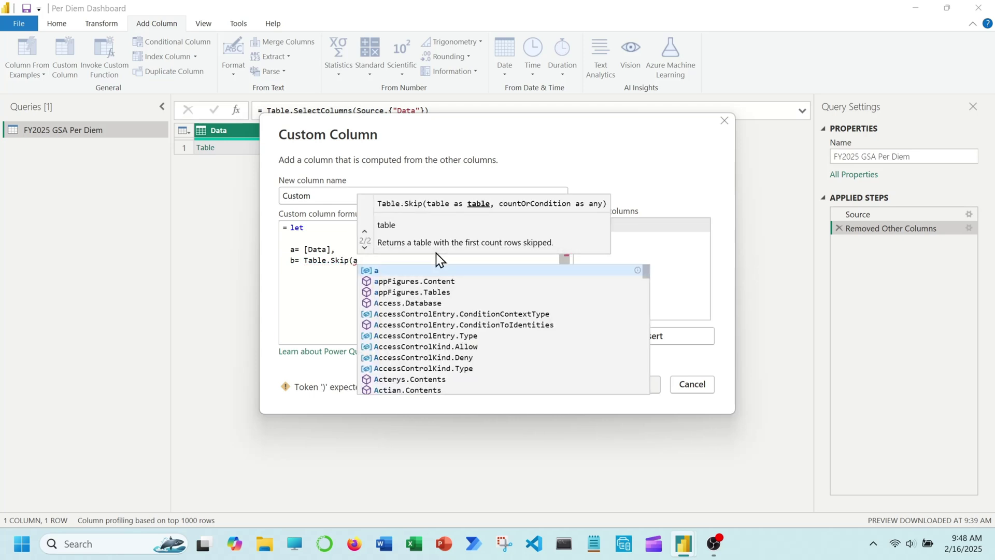
{"action": "type", "text": ", 1"}
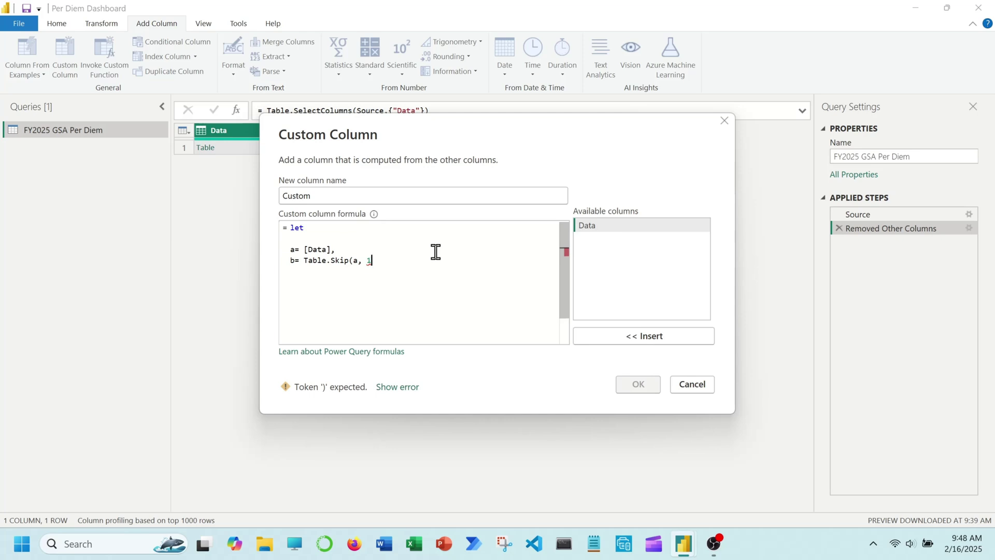
{"action": "type", "text": ")"}
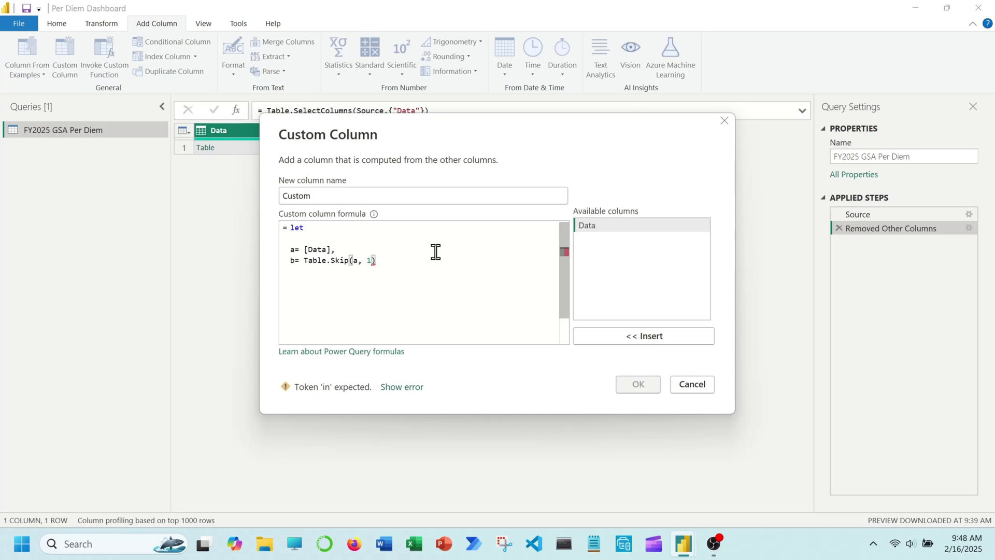
{"action": "type", "text": ","}
Define c in the custom column formula as Table.PromoteHeaders(b) to use the first remaining row as headers.
{"action": "key", "text": "Return"}
{"action": "type", "text": "c= "}
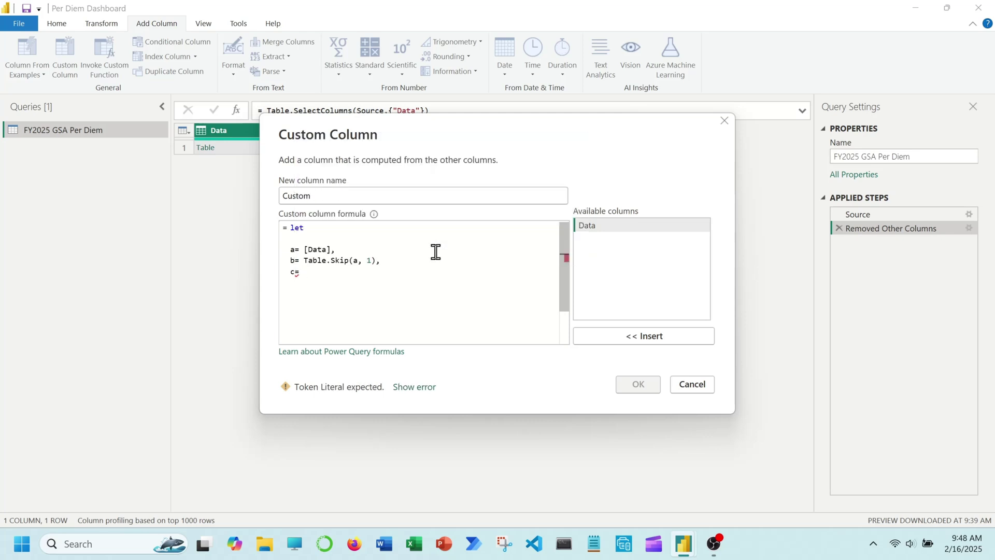
{"action": "type", "text": "Table"}
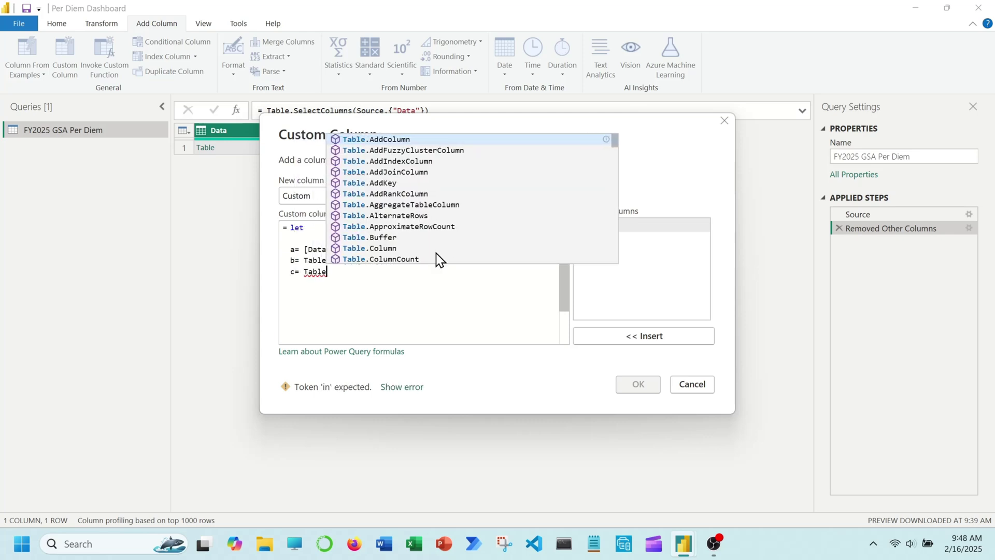
{"action": "type", "text": ".Pro"}
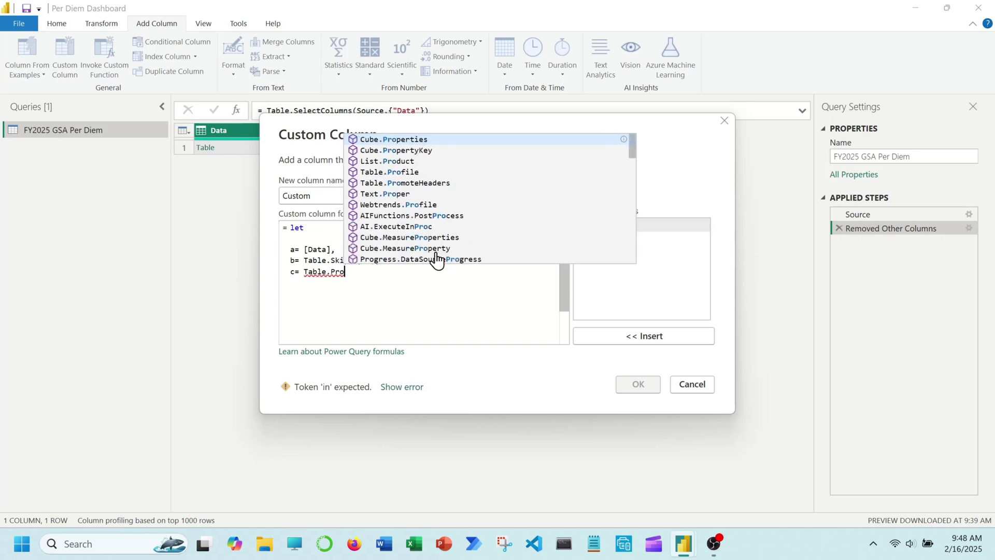
{"action": "type", "text": "m"}
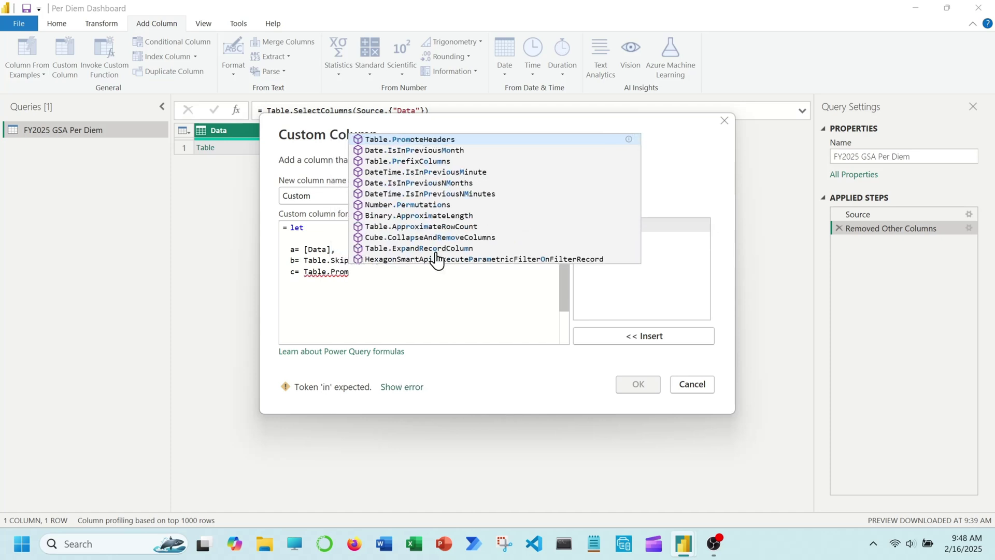
{"action": "type", "text": "oteHe"}
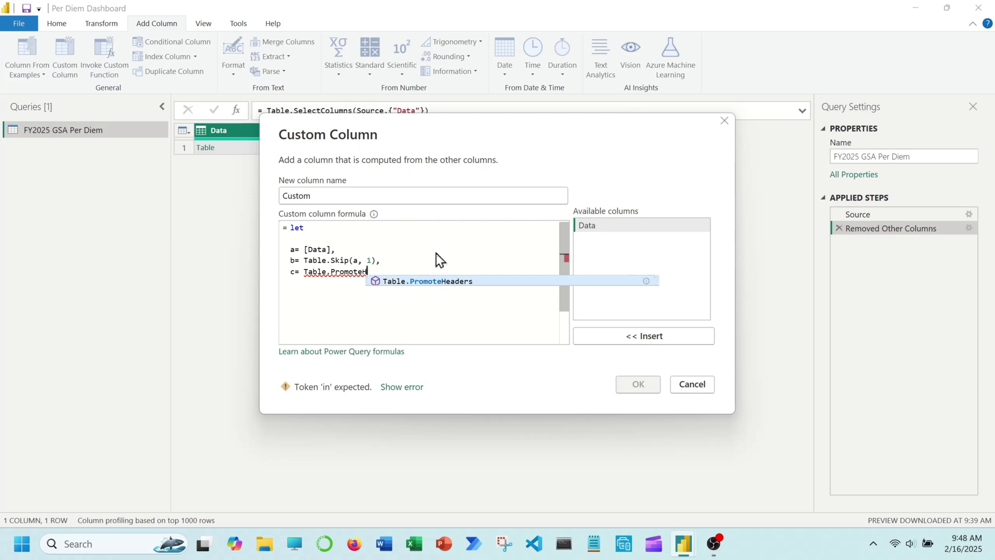
{"action": "type", "text": "aders"}
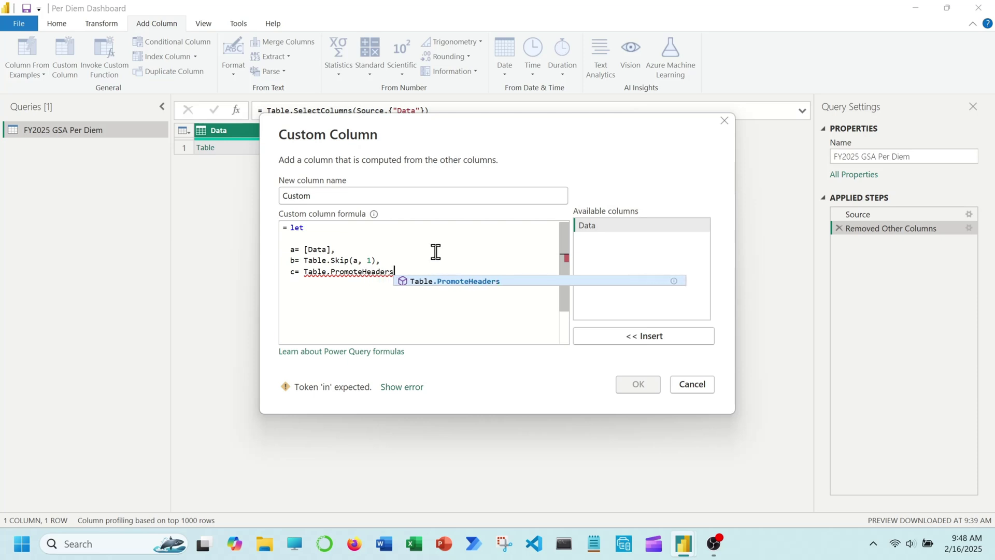
{"action": "type", "text": "("}
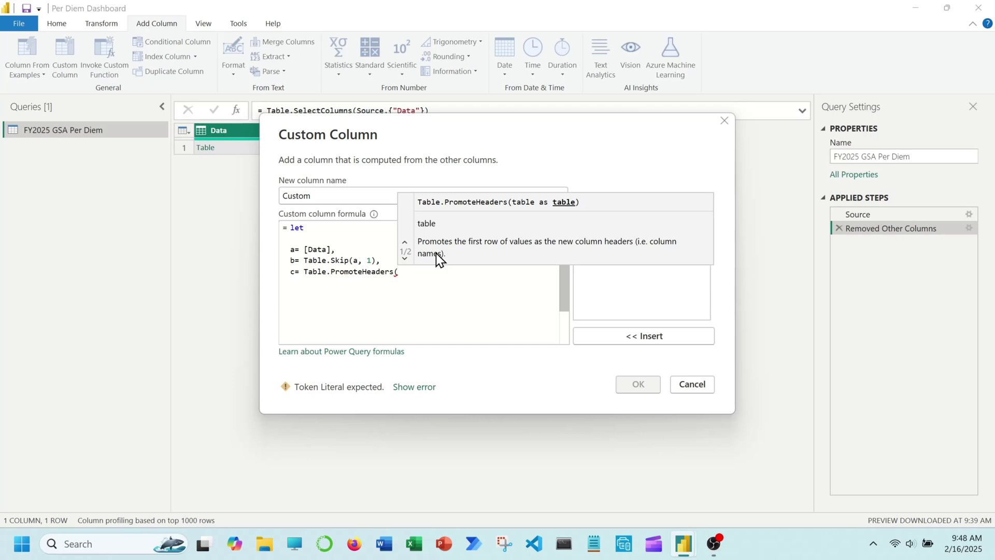
{"action": "type", "text": "b"}
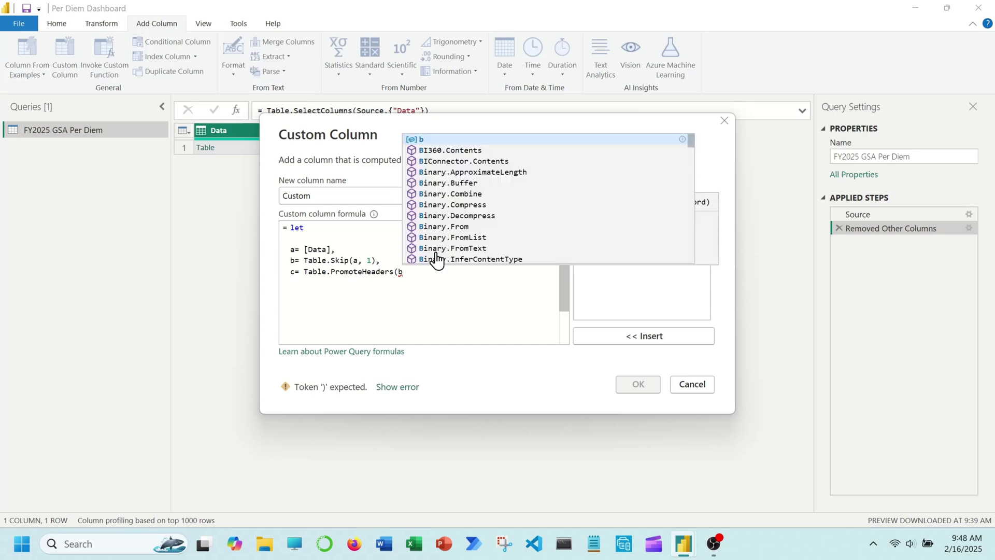
{"action": "type", "text": "),"}
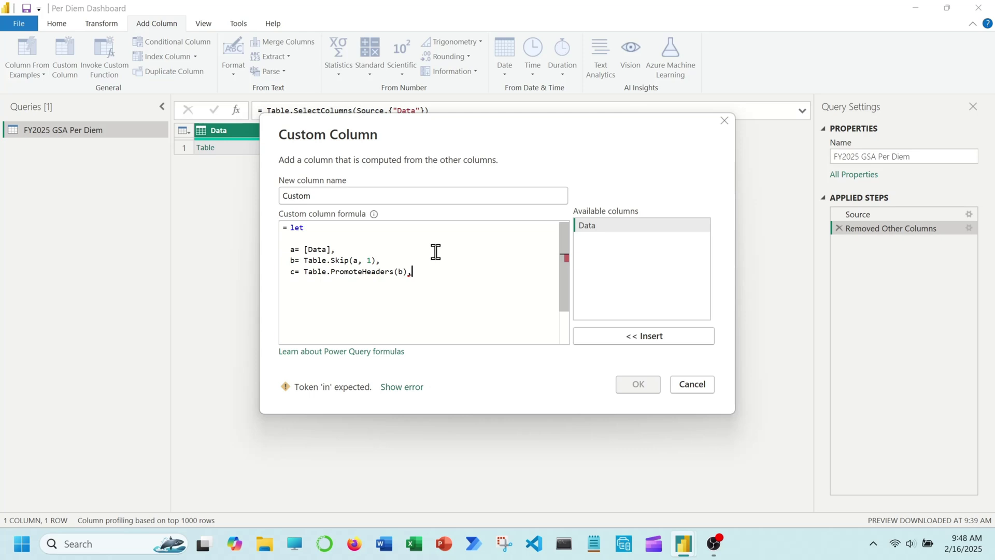
Define d in the custom column formula as Table.Skip(c,1) to skip the first row under the headers.
{"action": "key", "text": "Return"}
{"action": "type", "text": "d"}
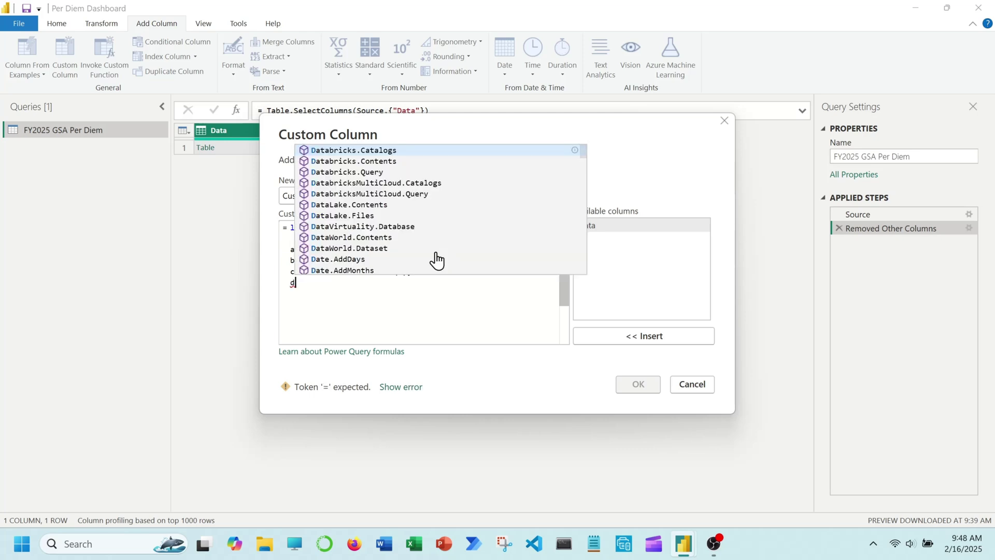
{"action": "type", "text": "= "}
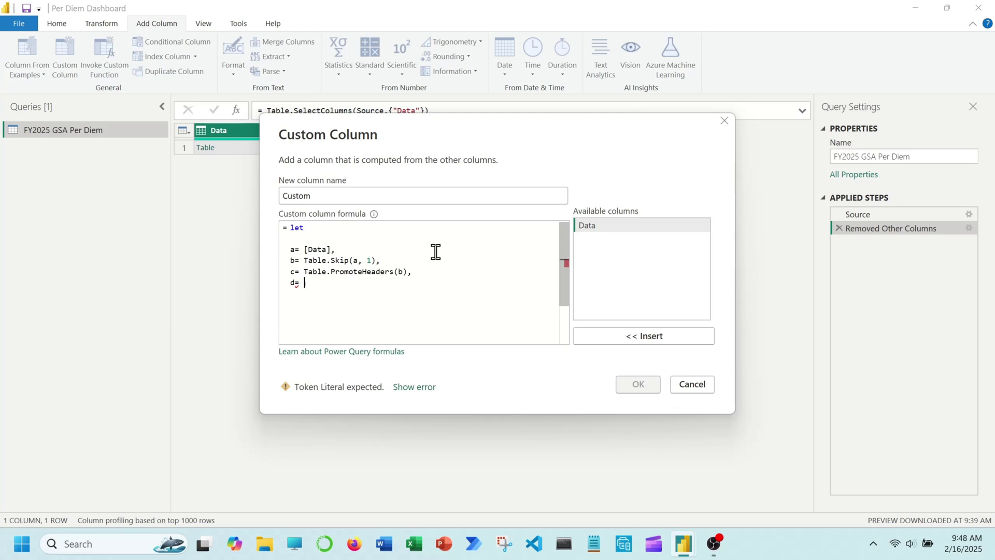
{"action": "type", "text": "Table."}
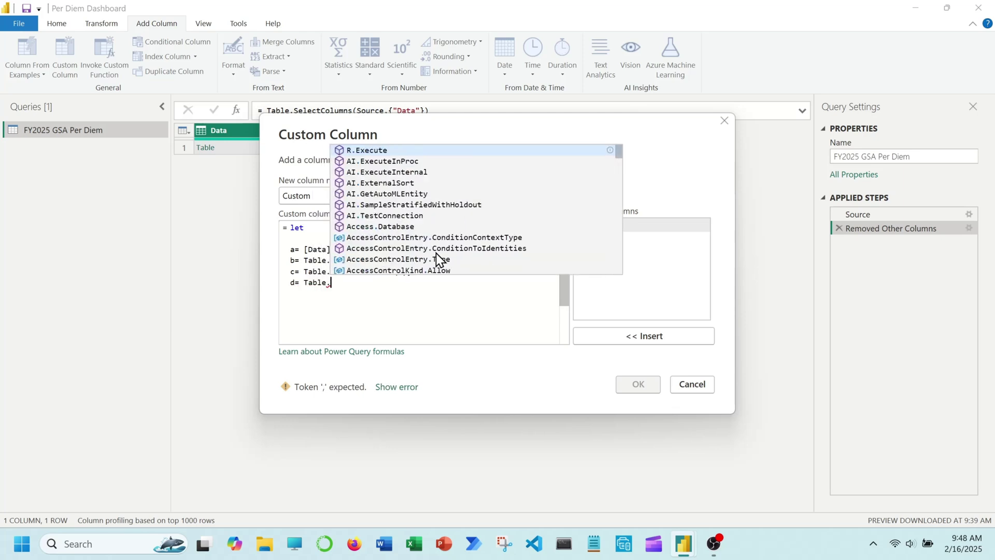
{"action": "type", "text": "Skip"}
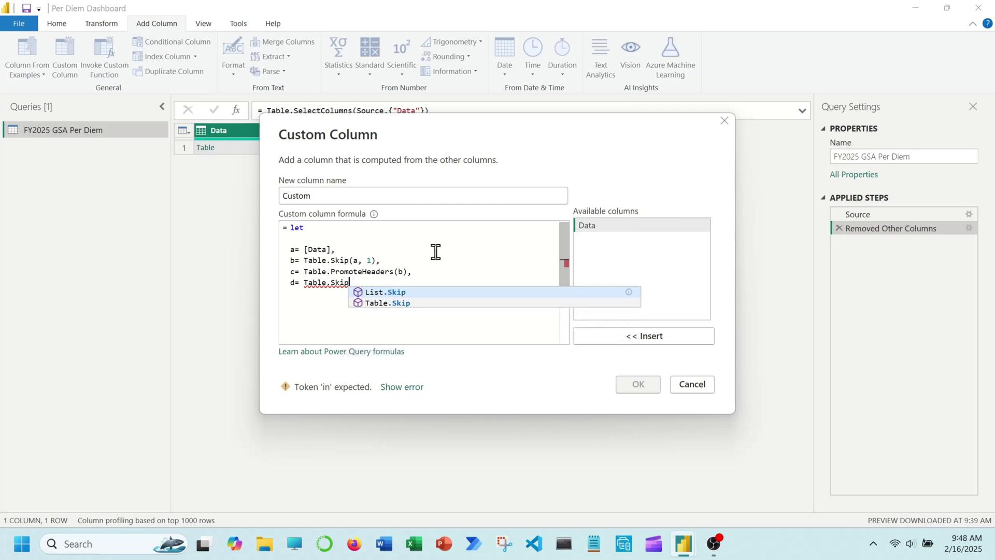
{"action": "type", "text": "("}
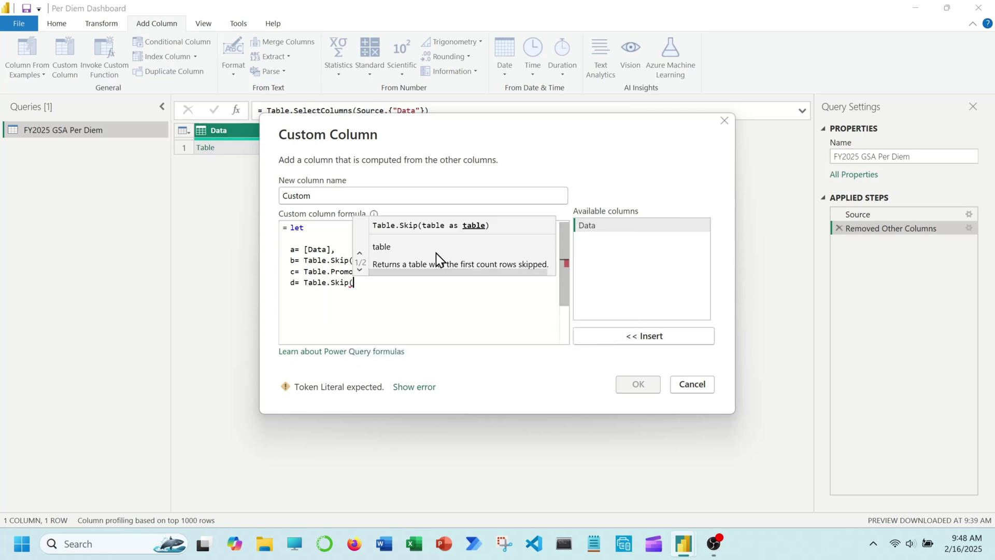
{"action": "type", "text": "c,"}
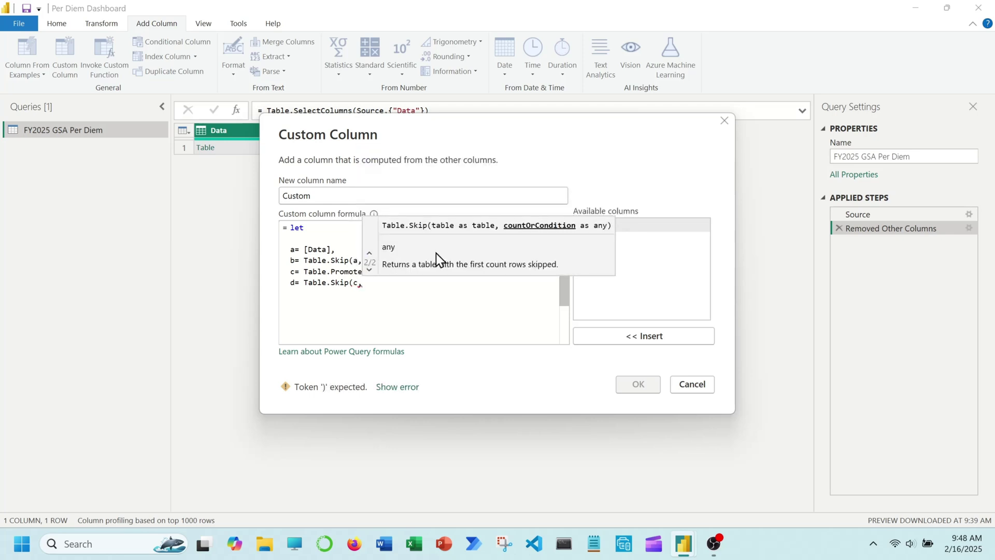
{"action": "type", "text": "1),"}
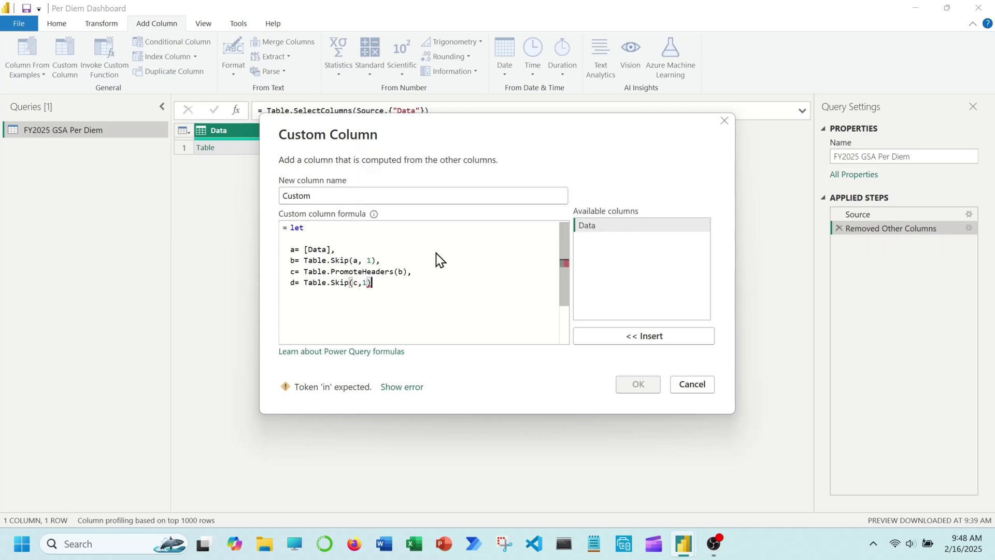
Begin the e line of the custom column formula with List.Select over the column names from Table.ColumnNames(d).
{"action": "key", "text": "Return"}
{"action": "type", "text": "e, Lis"}
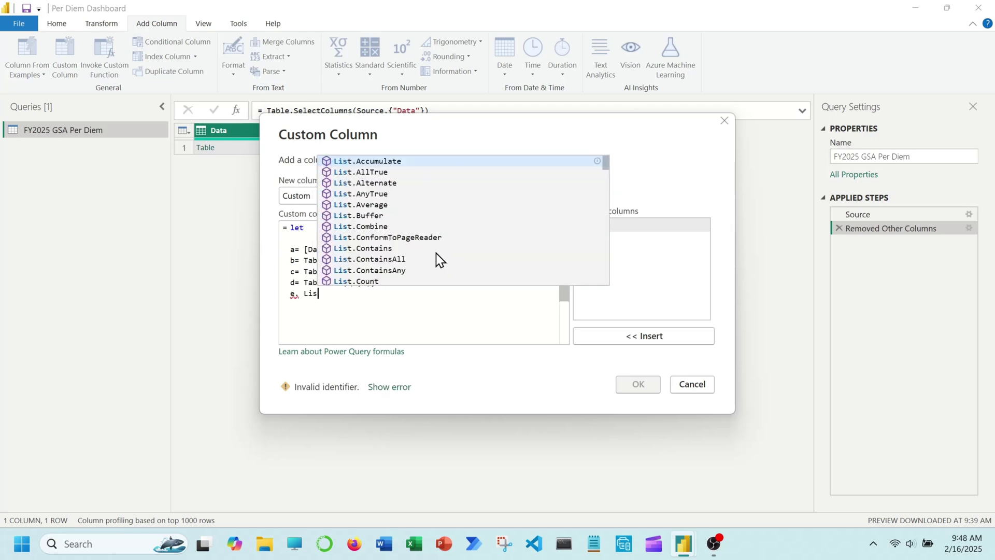
{"action": "type", "text": "t."}
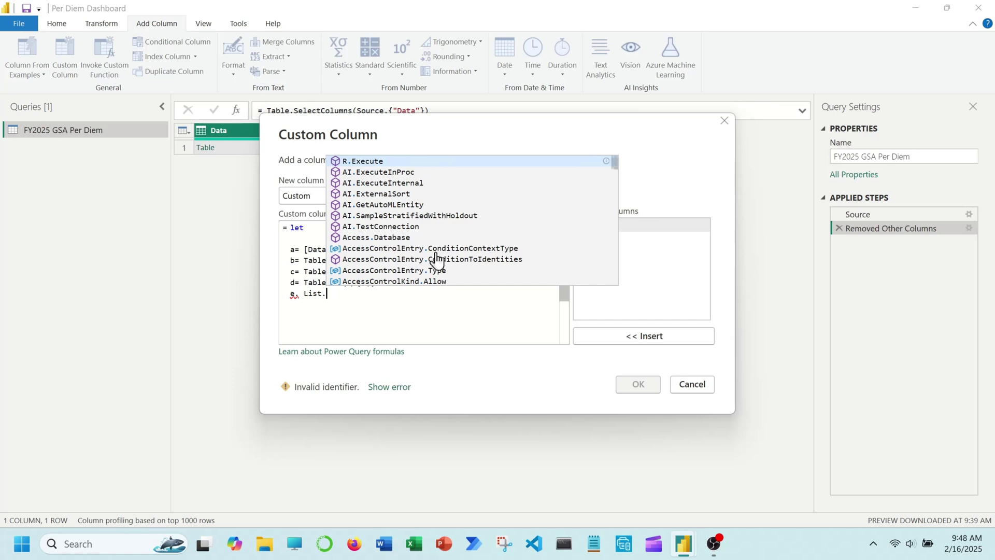
{"action": "type", "text": "Select"}
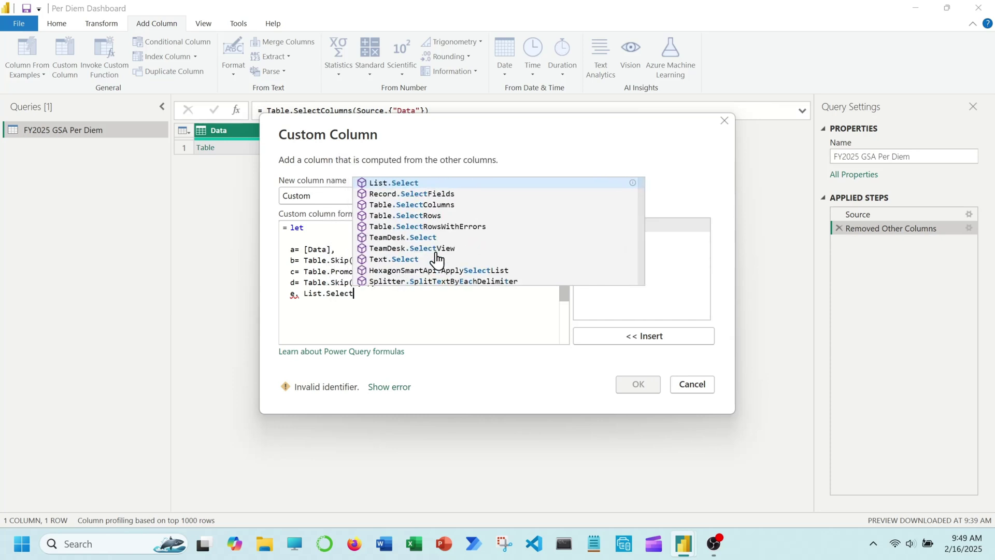
{"action": "type", "text": "(Table"}
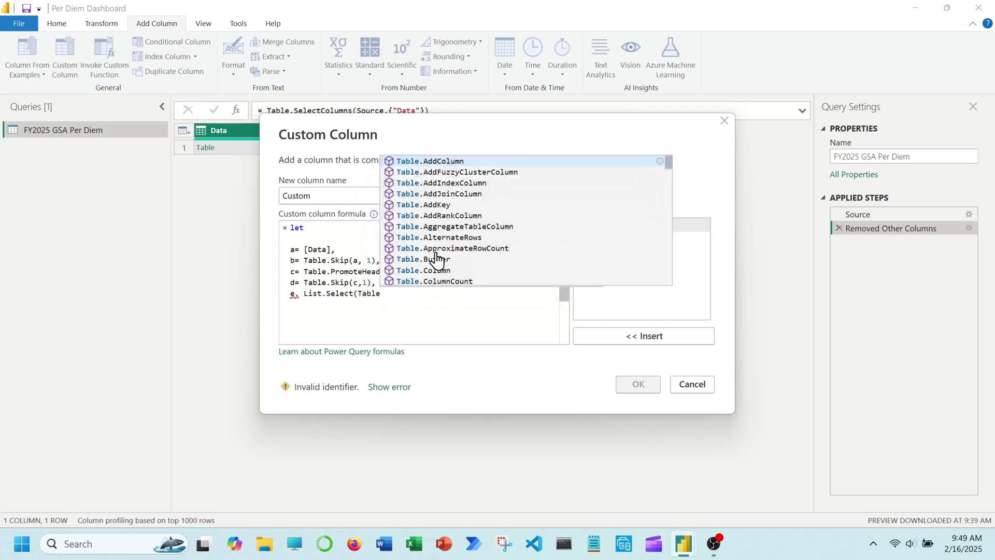
{"action": "type", "text": ".Column"}
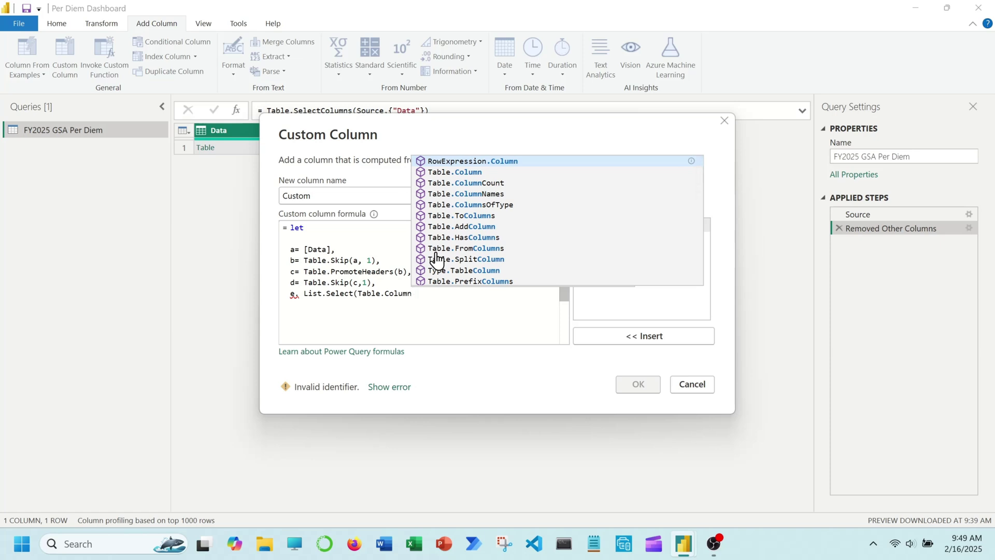
{"action": "type", "text": "Names(d"}
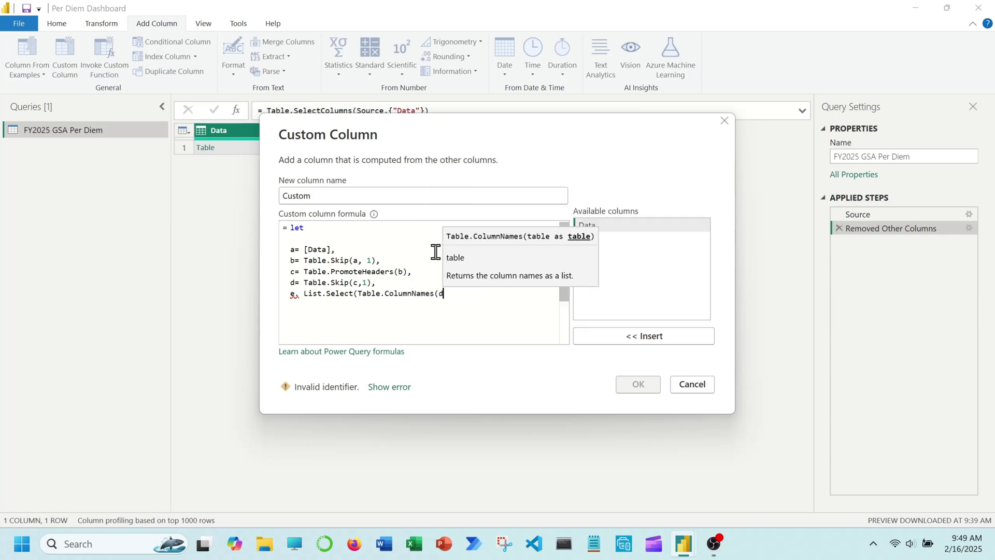
Complete the List.Select condition with each Text.StartsWith(_, "Column") and end the line with a comma.
{"action": "type", "text": "), each"}
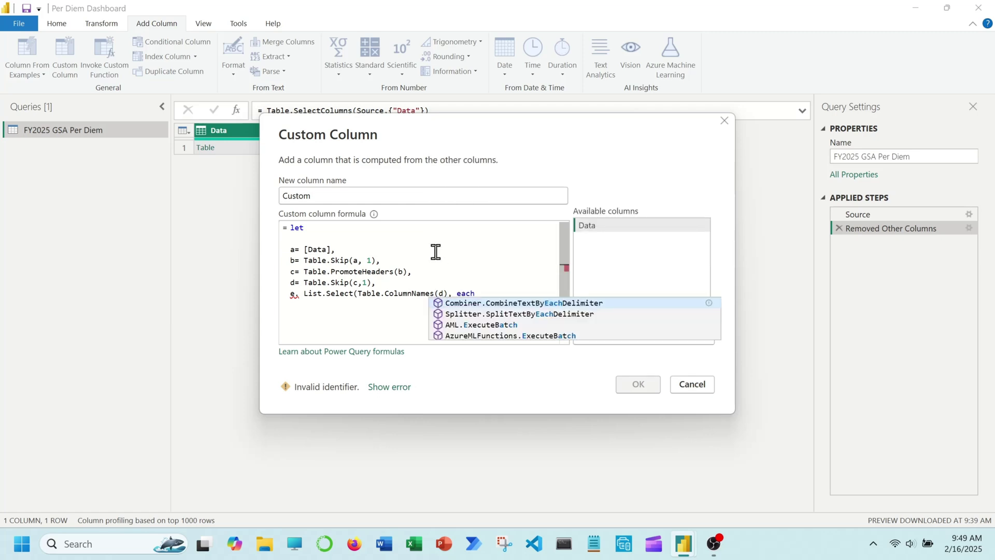
{"action": "type", "text": " Text"}
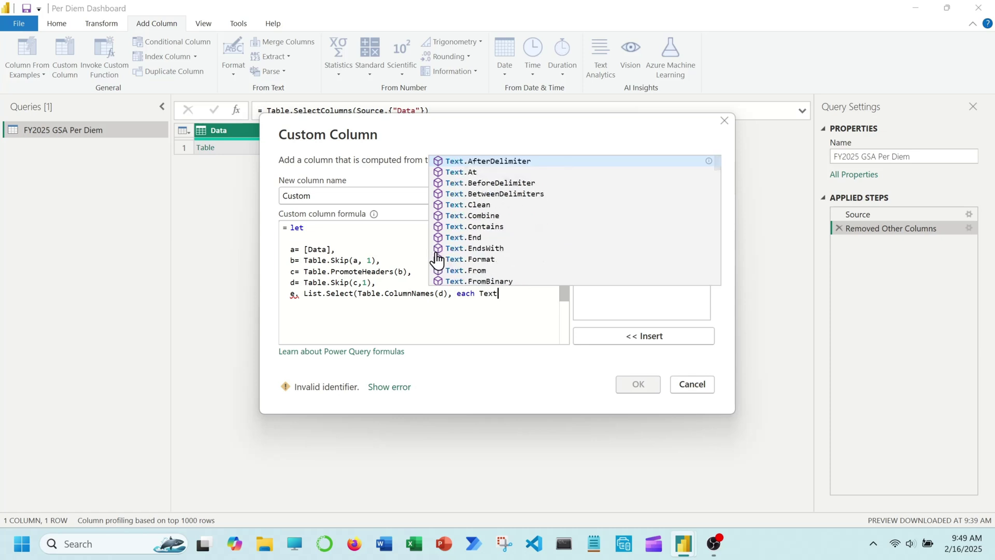
{"action": "type", "text": "."}
{"action": "type", "text": "S"}
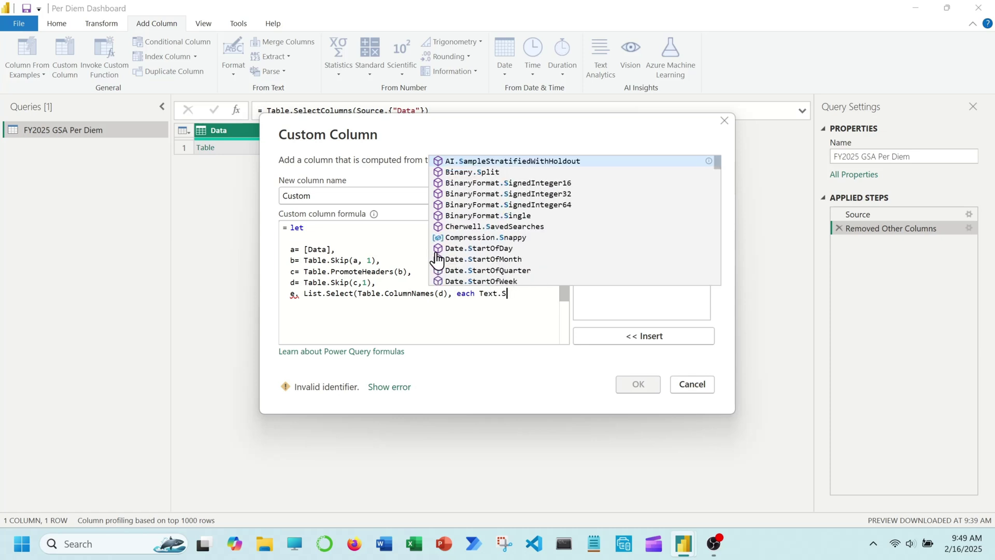
{"action": "type", "text": "tarts"}
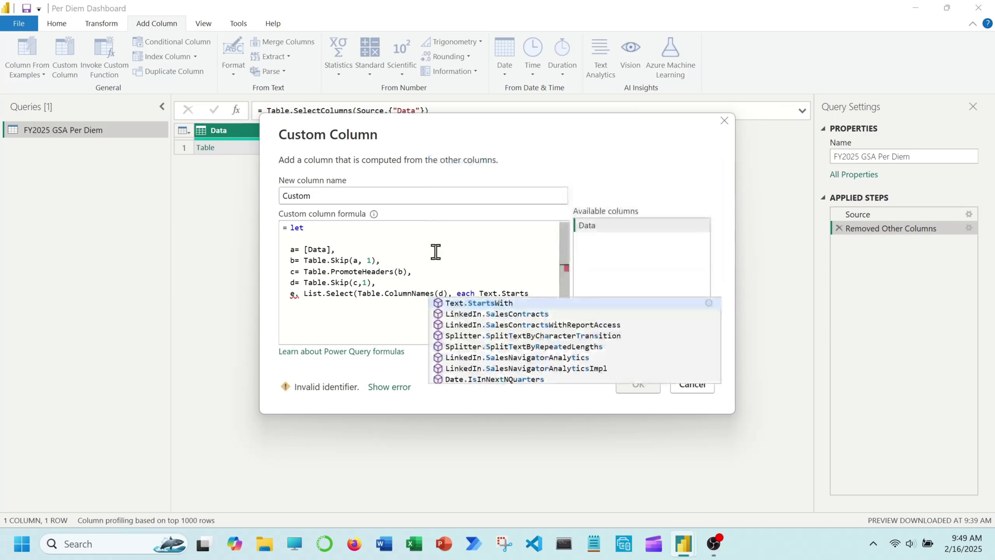
{"action": "type", "text": "With"}
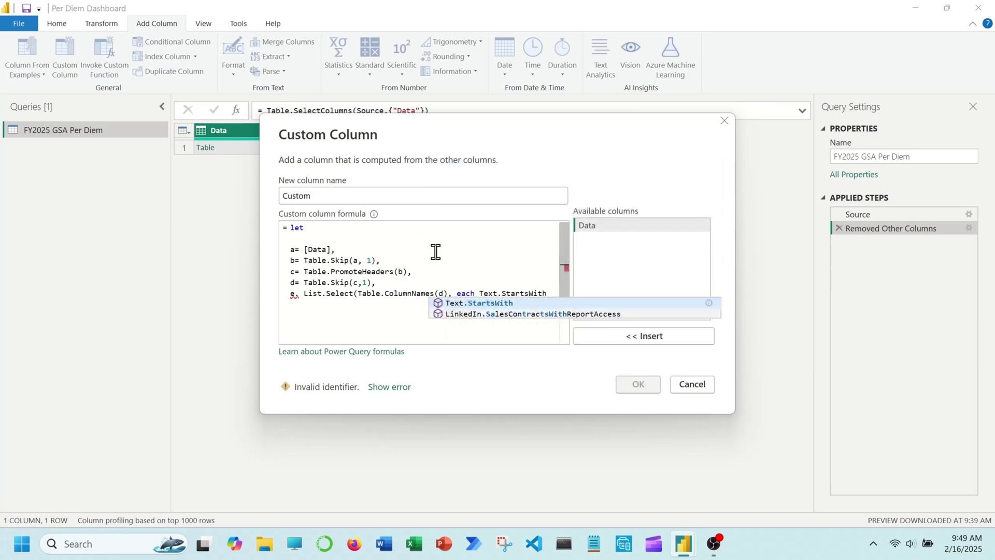
{"action": "type", "text": "("}
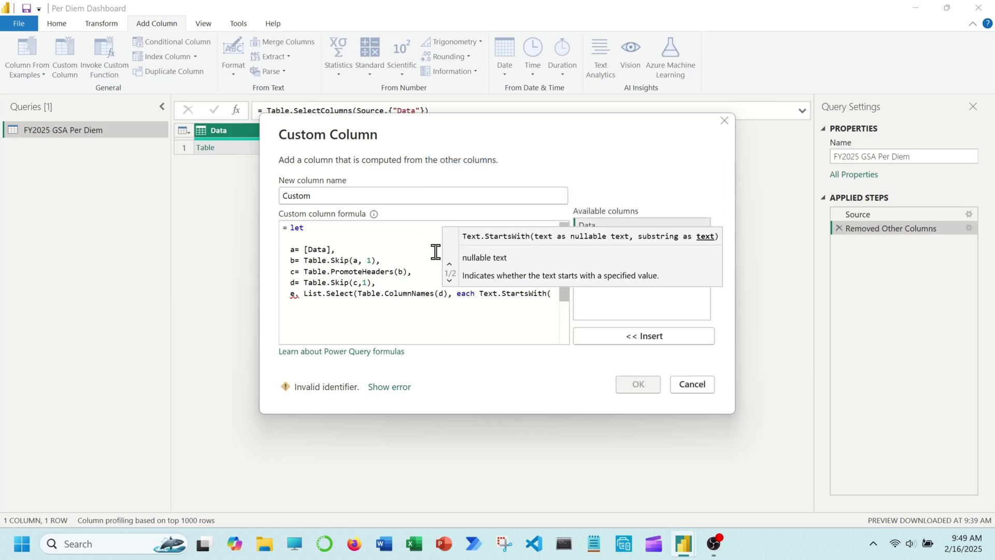
{"action": "type", "text": "_,"}
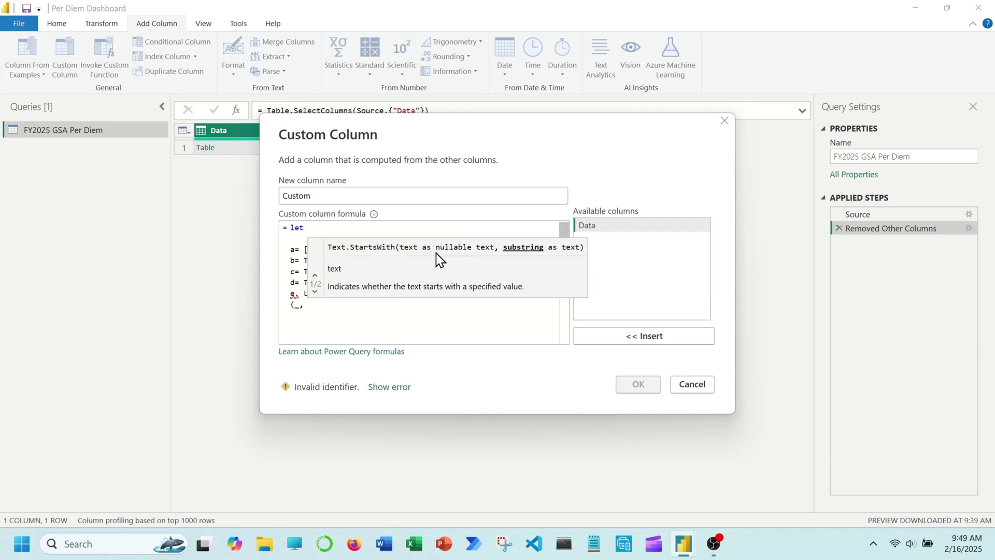
{"action": "type", "text": " \"Col"}
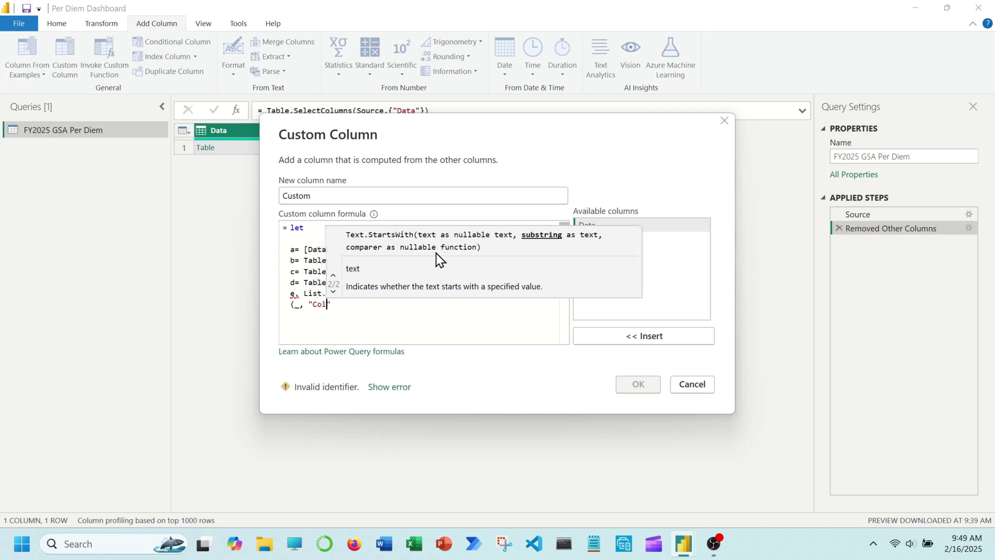
{"action": "type", "text": "umn"}
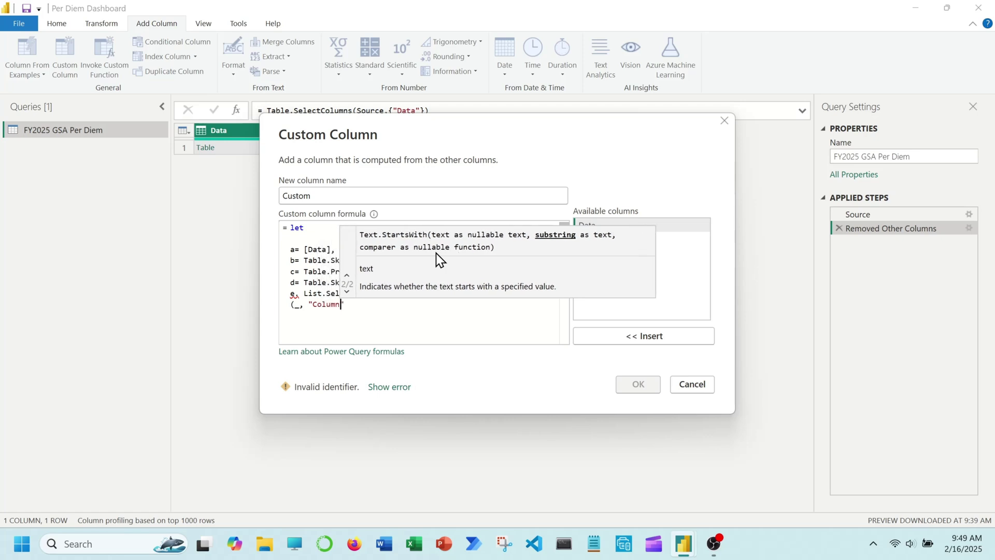
{"action": "type", "text": "\"))"}
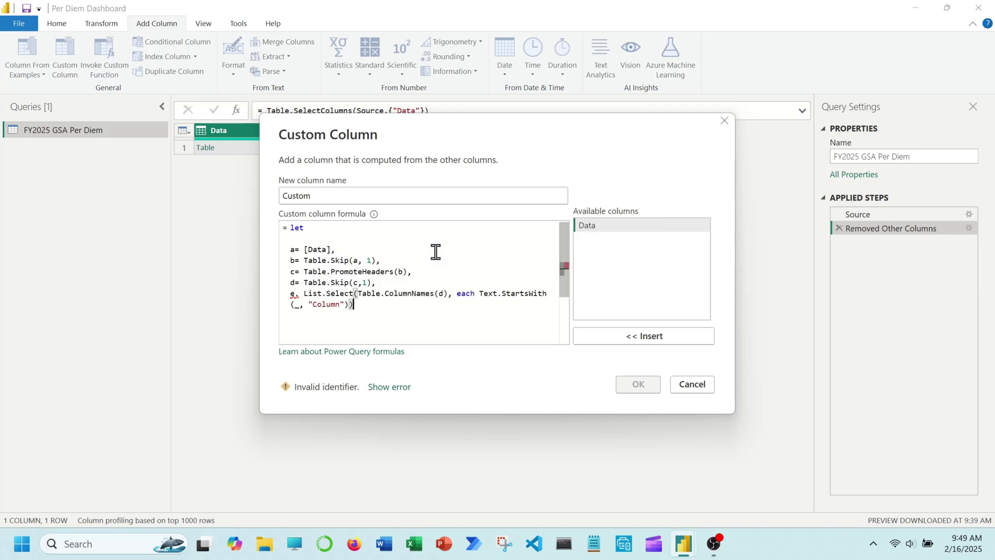
{"action": "type", "text": ","}
Replace the stray punctuation mark after e with an equals sign so the line reads e= List.Select.
{"action": "left_click", "coordinate": [301, 293]}
{"action": "key", "text": "BackSpace"}
{"action": "type", "text": "="}
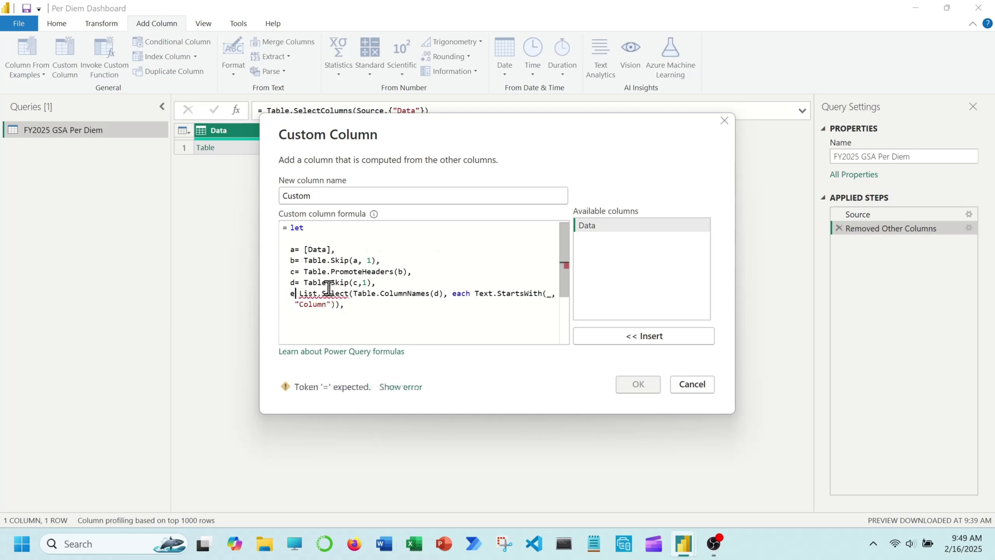
Define f in the custom column formula as Table.RemoveColumns(d,e) to remove the columns listed in e.
{"action": "left_click", "coordinate": [375, 308]}
{"action": "key", "text": "Return"}
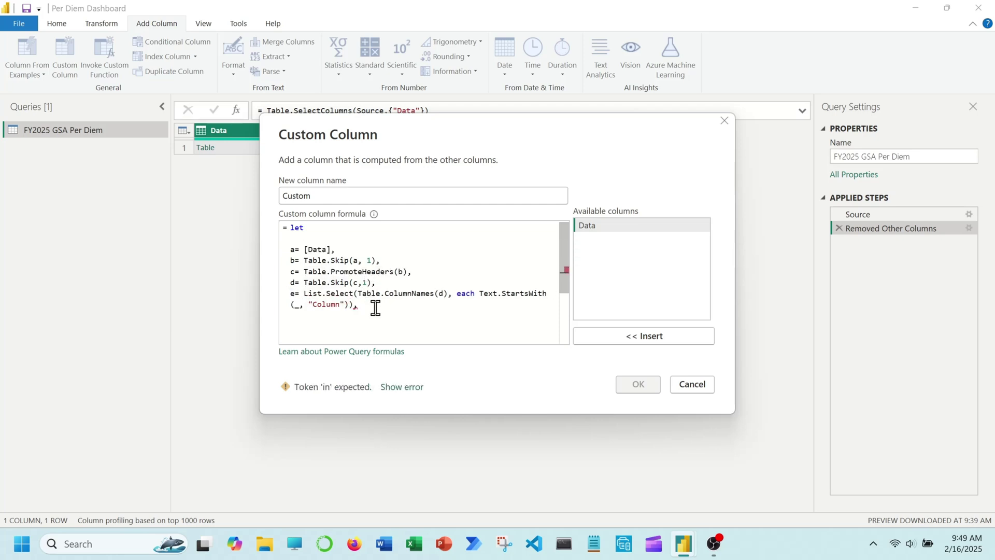
{"action": "type", "text": "f= Table"}
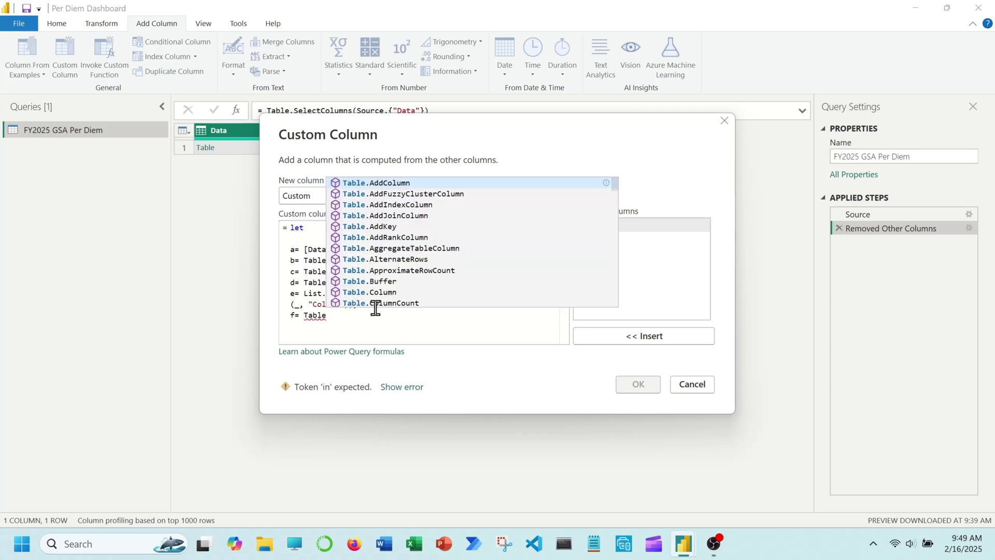
{"action": "type", "text": ".Re"}
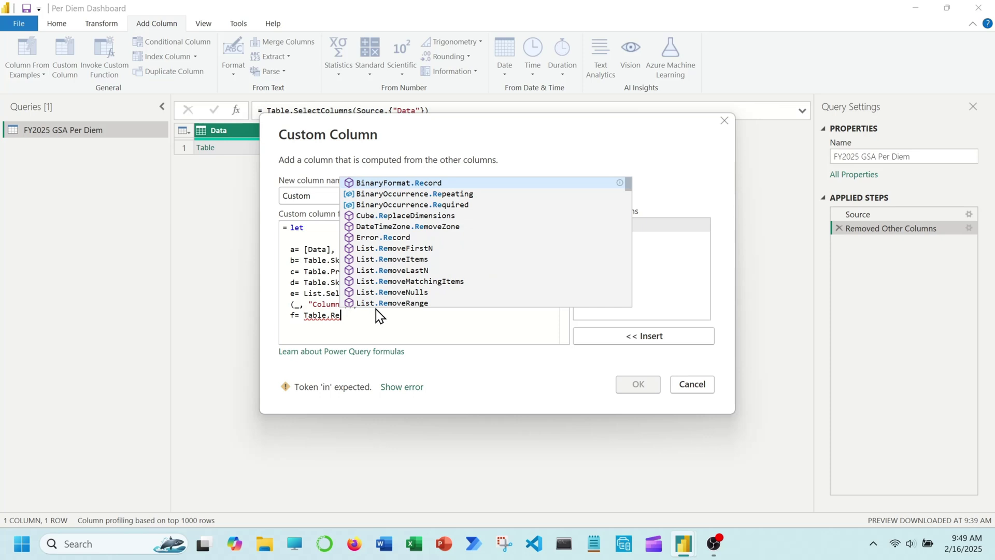
{"action": "type", "text": "moveColu"}
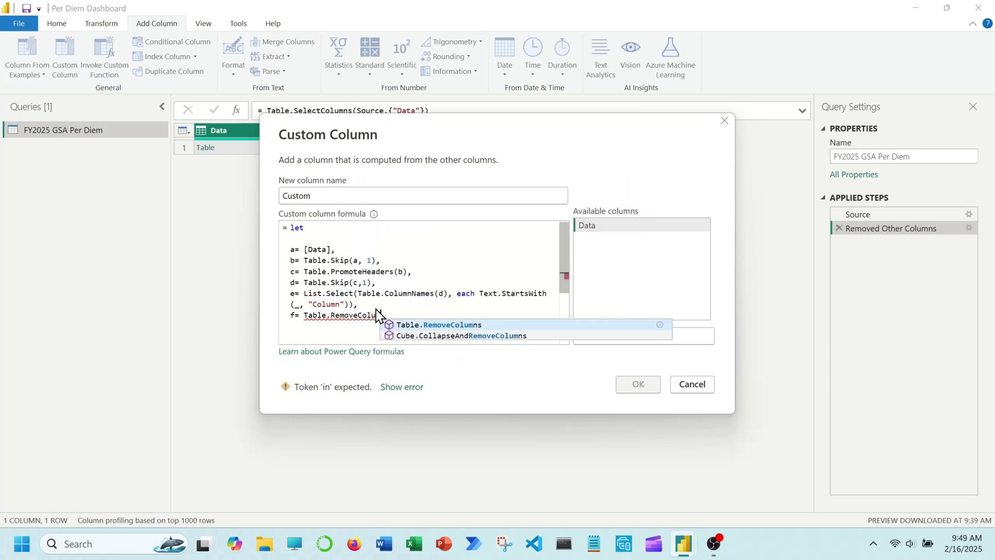
{"action": "type", "text": "mns(d"}
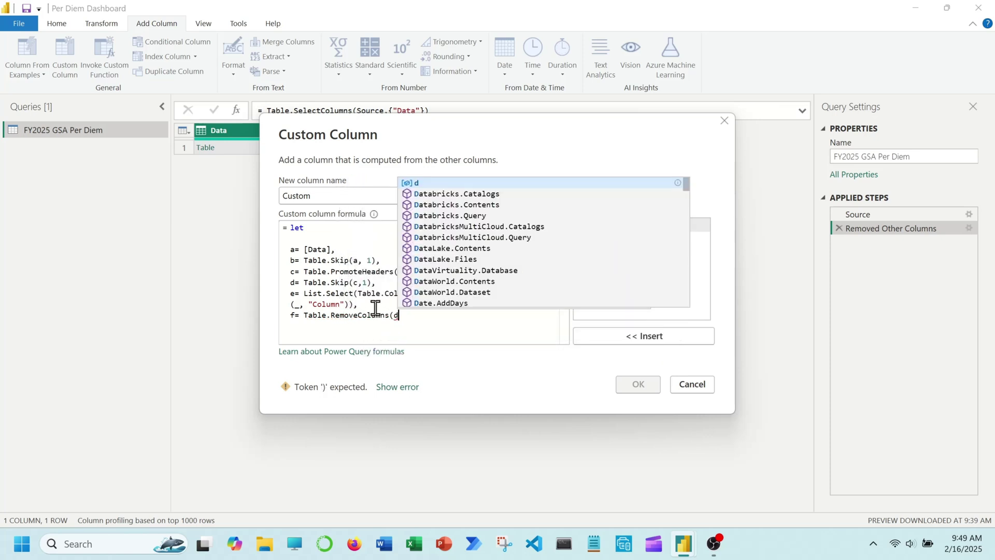
{"action": "type", "text": ",e)"}
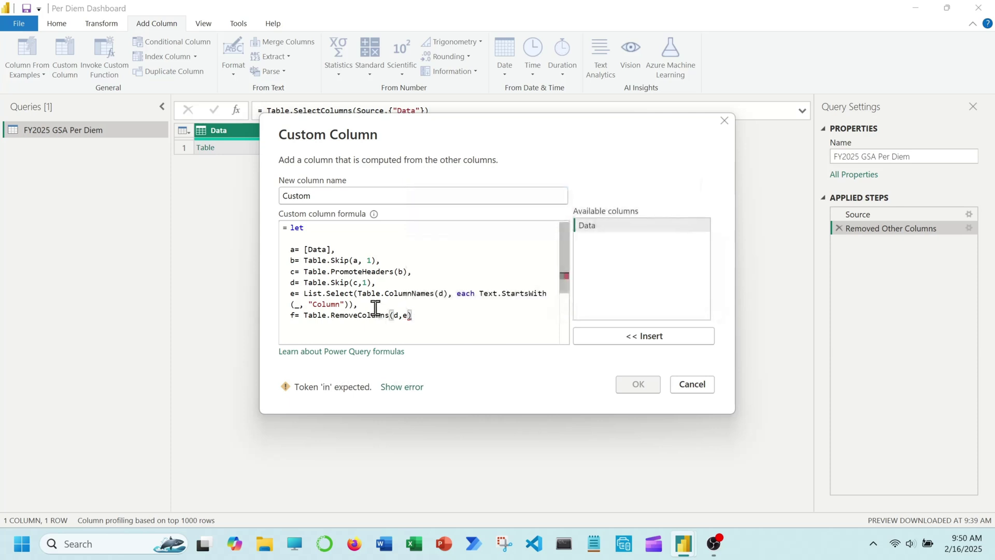
Close the let expression with in and f as its result, and add the custom column to the query.
{"action": "key", "text": "Return"}
{"action": "key", "text": "Return"}
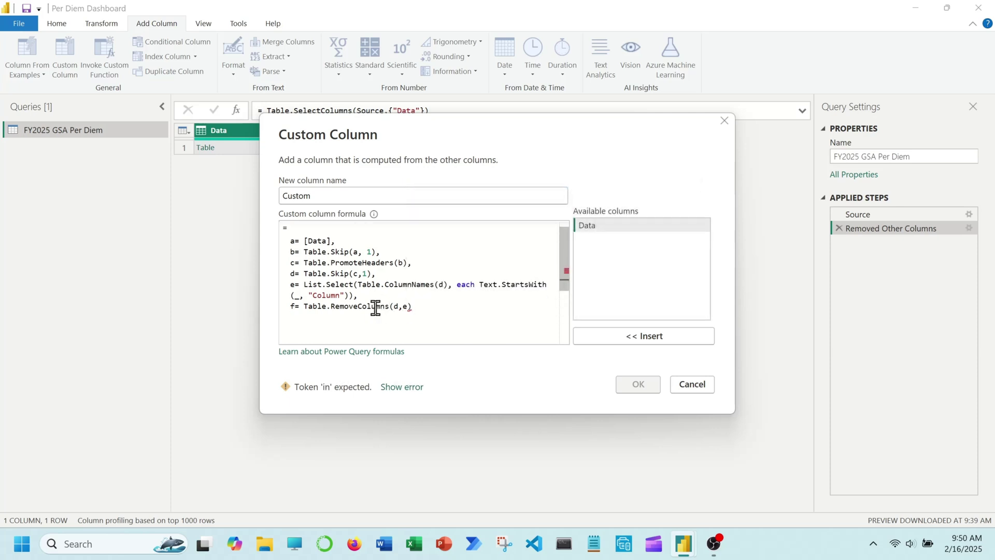
{"action": "type", "text": "in"}
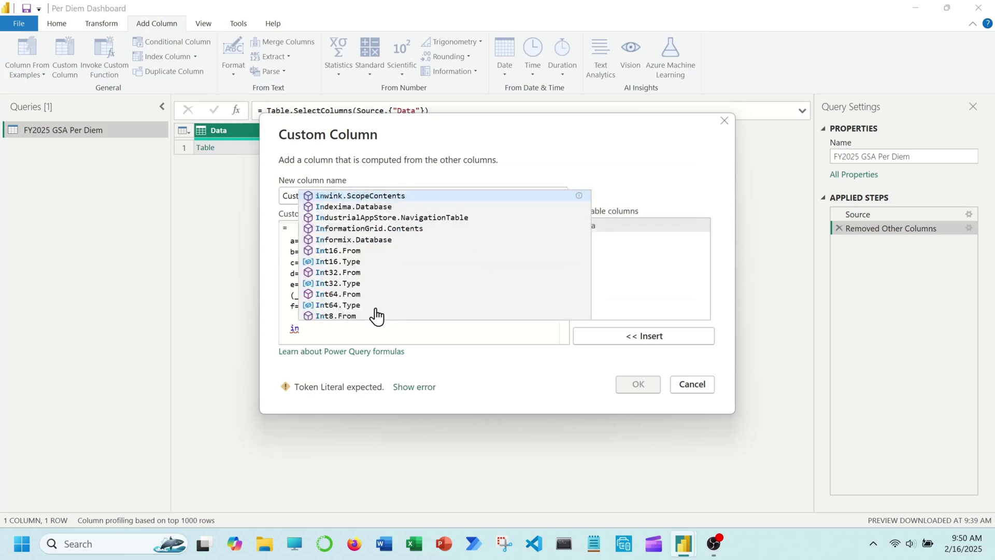
{"action": "key", "text": "Escape"}
{"action": "key", "text": "Return"}
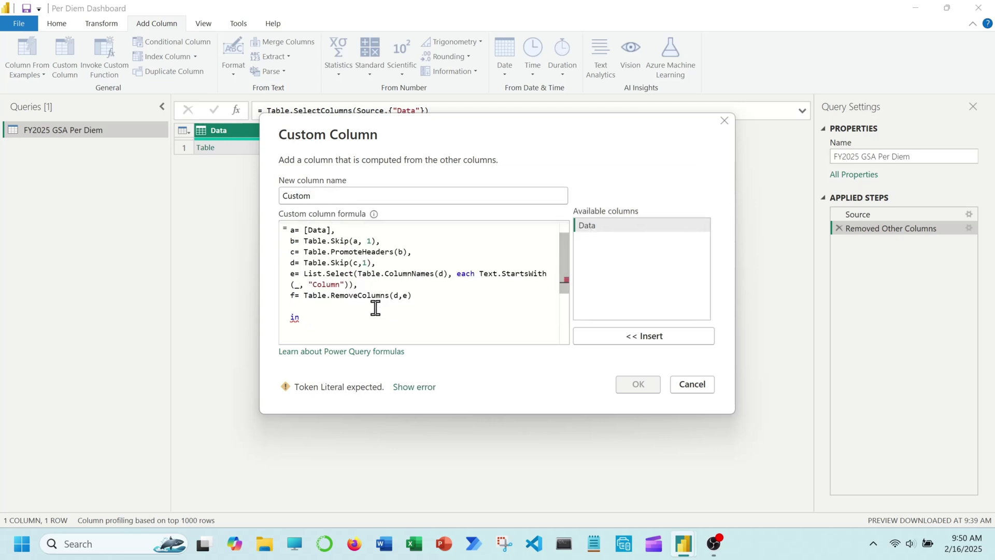
{"action": "key", "text": "Return"}
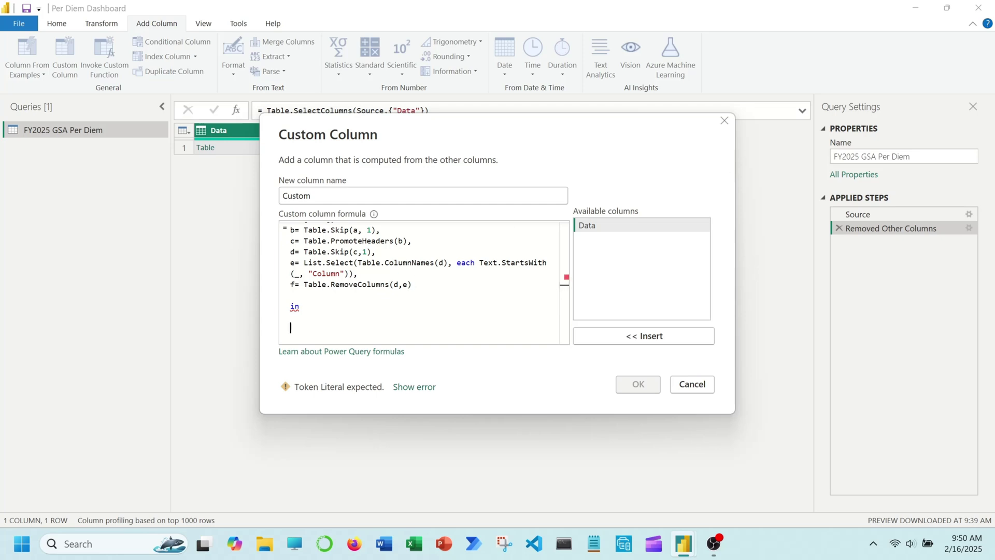
{"action": "type", "text": "f"}
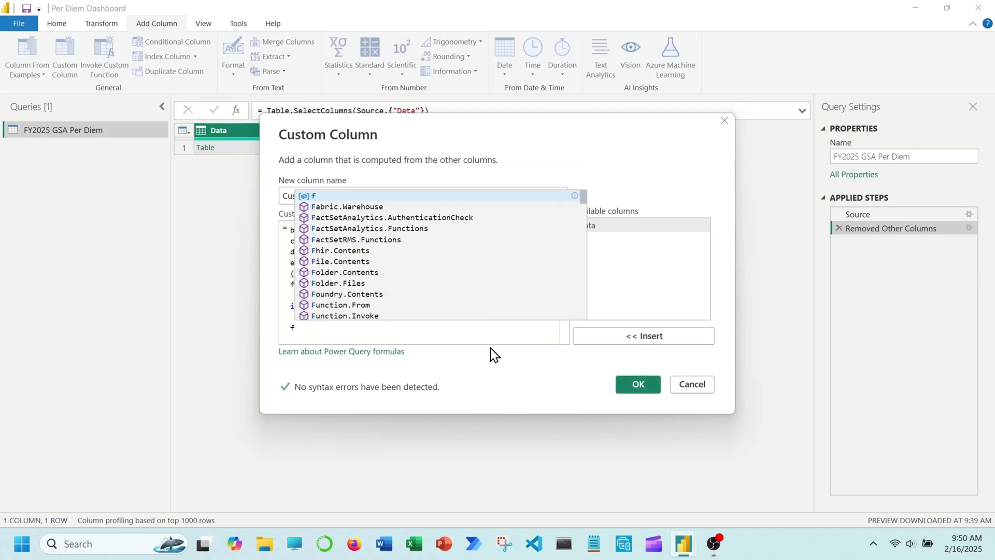
{"action": "left_click", "coordinate": [553, 374]}
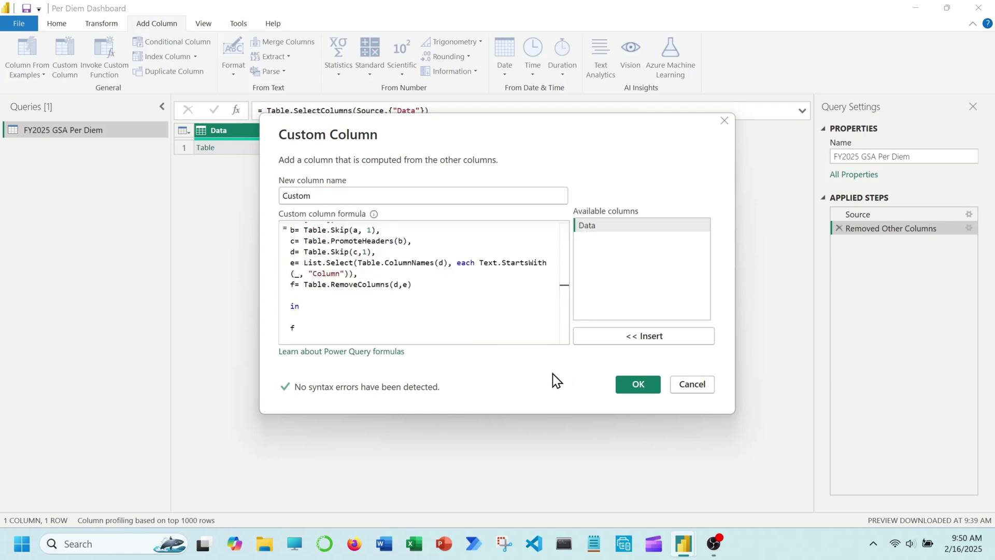
{"action": "scroll", "coordinate": [458, 314], "scroll_direction": "up", "scroll_amount": 1}
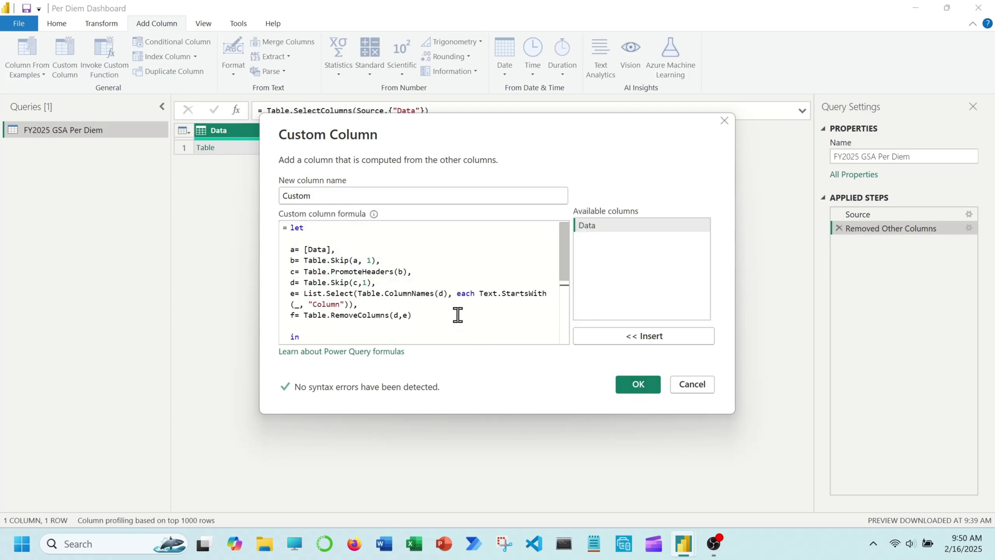
{"action": "scroll", "coordinate": [458, 314], "scroll_direction": "down", "scroll_amount": 1}
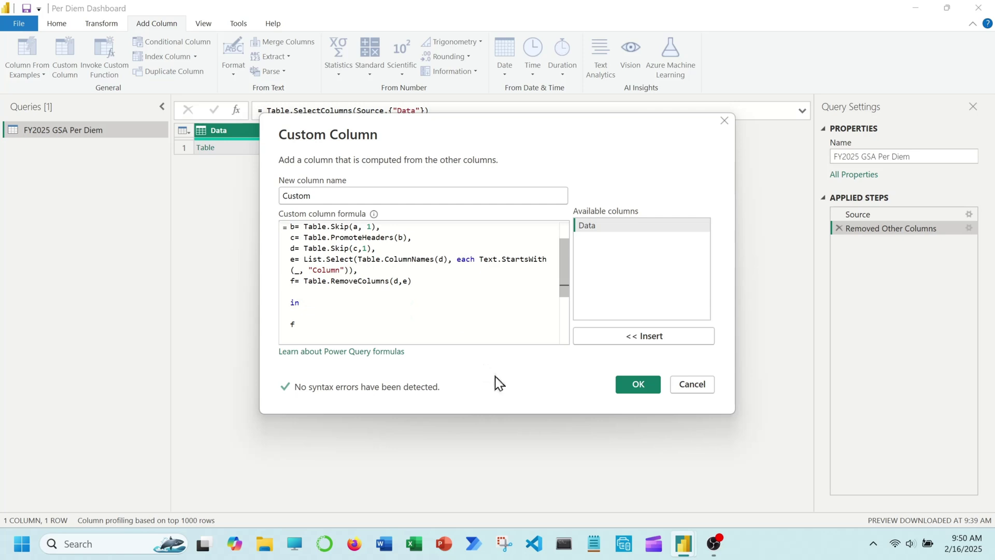
{"action": "left_click", "coordinate": [627, 387]}
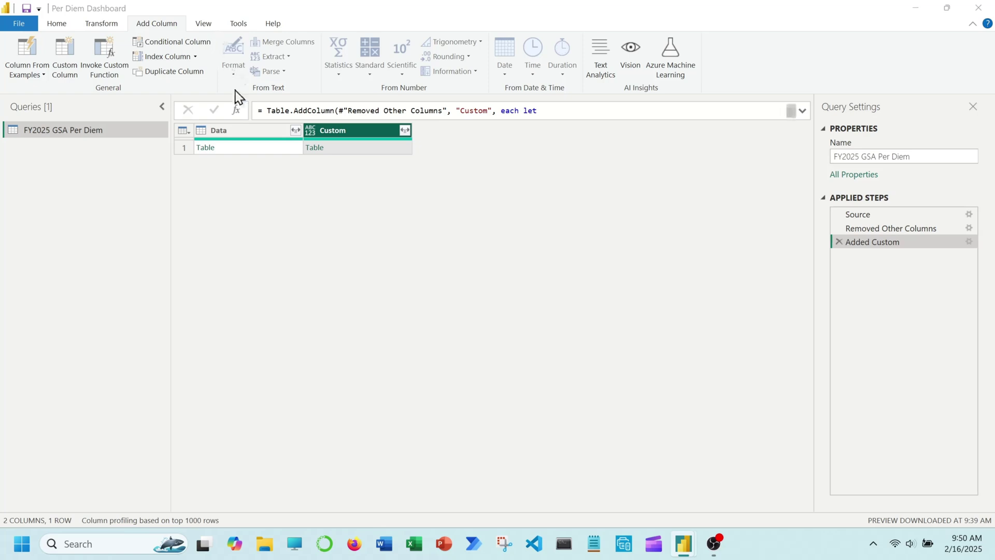
Remove all columns from the query except the Custom column.
{"action": "right_click", "coordinate": [358, 137]}
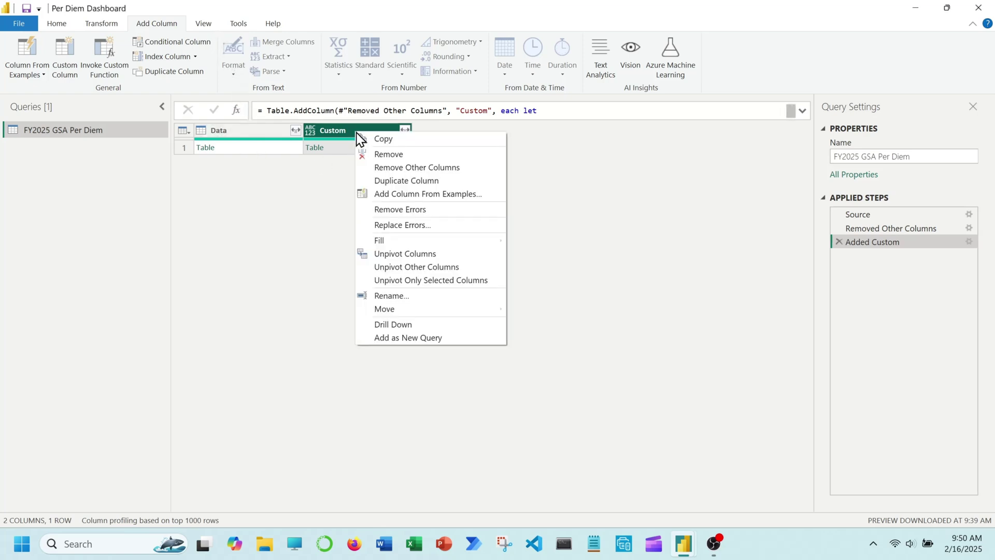
{"action": "left_click", "coordinate": [424, 167]}
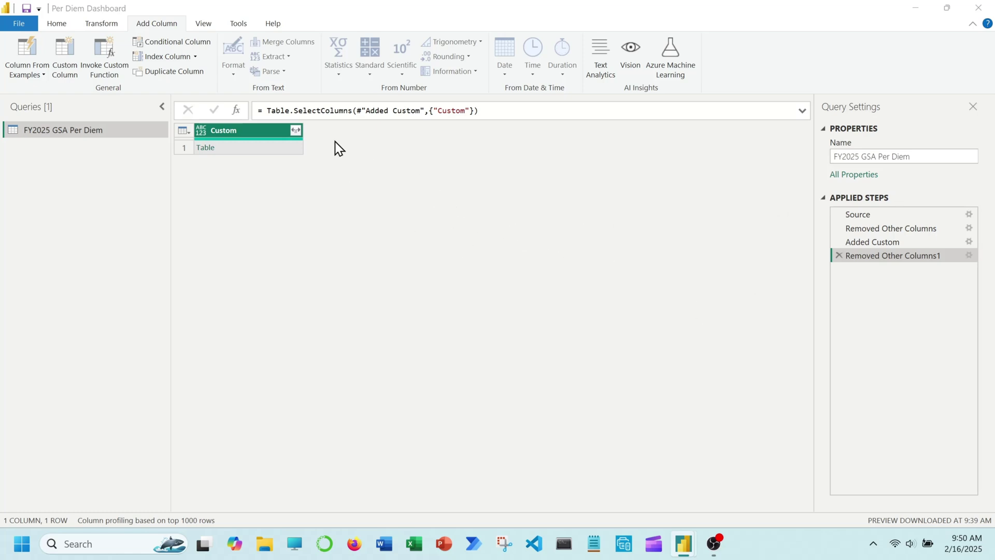
Add a new query step and wrap its #"Removed Other Columns1" reference in an opening Table.ColumnNames( function.
{"action": "left_click", "coordinate": [238, 109]}
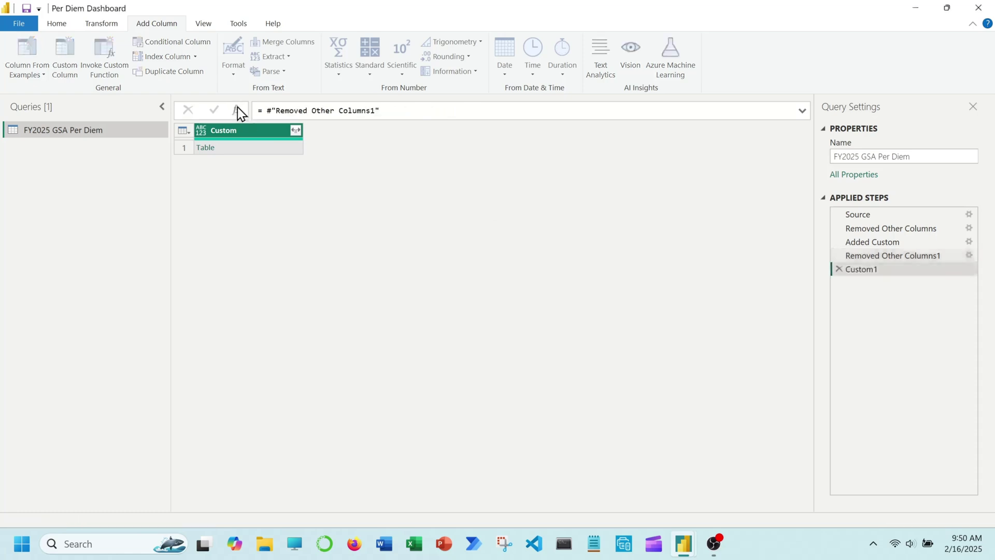
{"action": "left_click", "coordinate": [423, 109]}
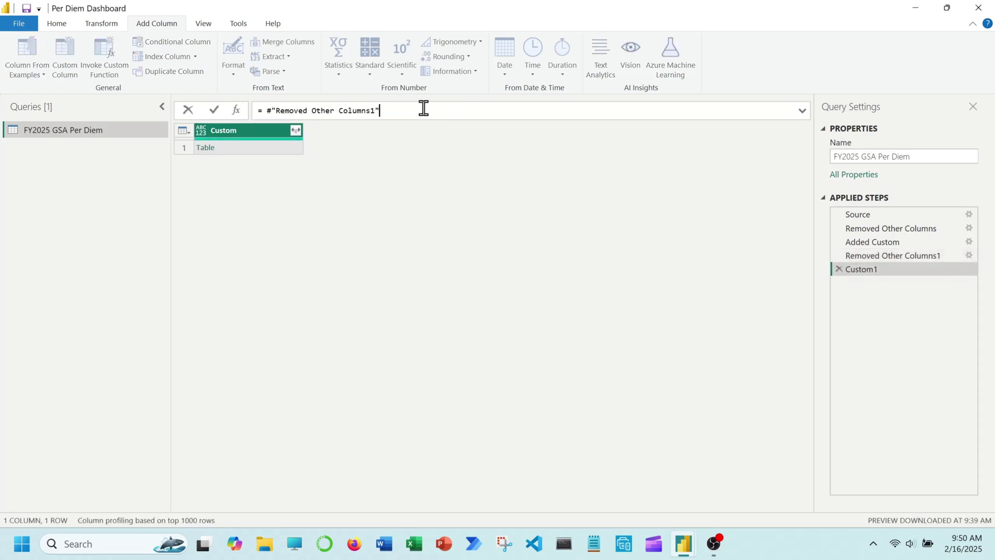
{"action": "left_click_drag", "start_coordinate": [386, 109], "coordinate": [265, 109]}
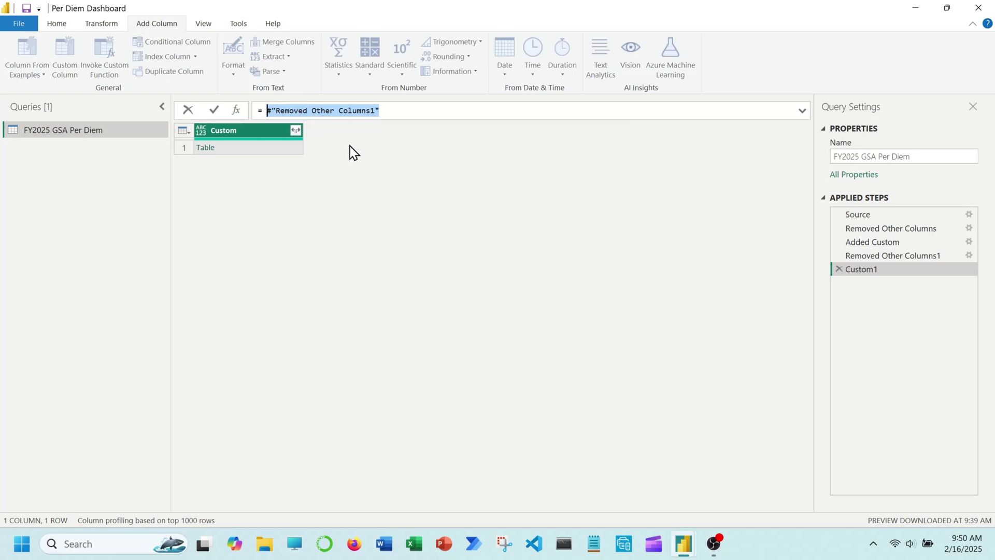
{"action": "left_click", "coordinate": [268, 111]}
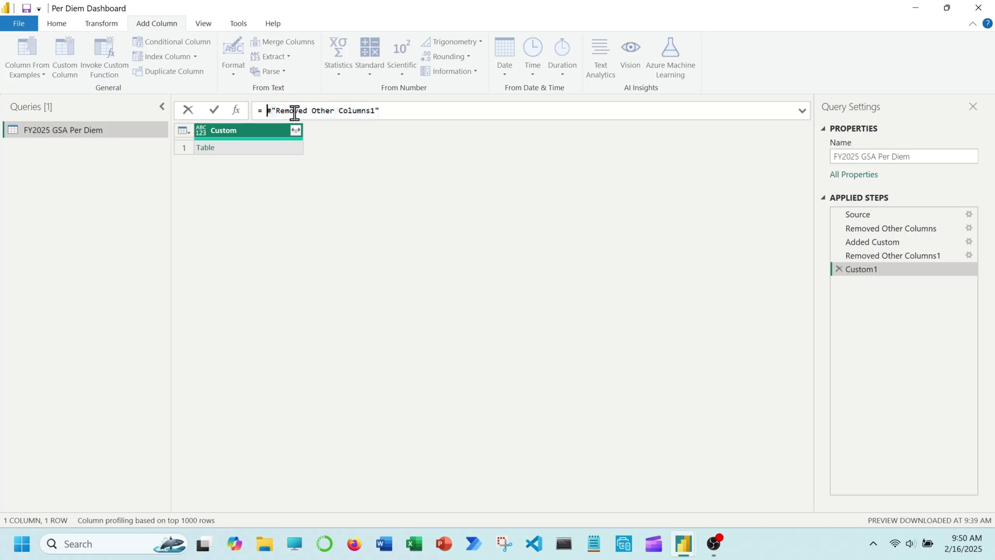
{"action": "type", "text": "Table"}
{"action": "key", "text": "Left"}
{"action": "type", "text": ".Colum"}
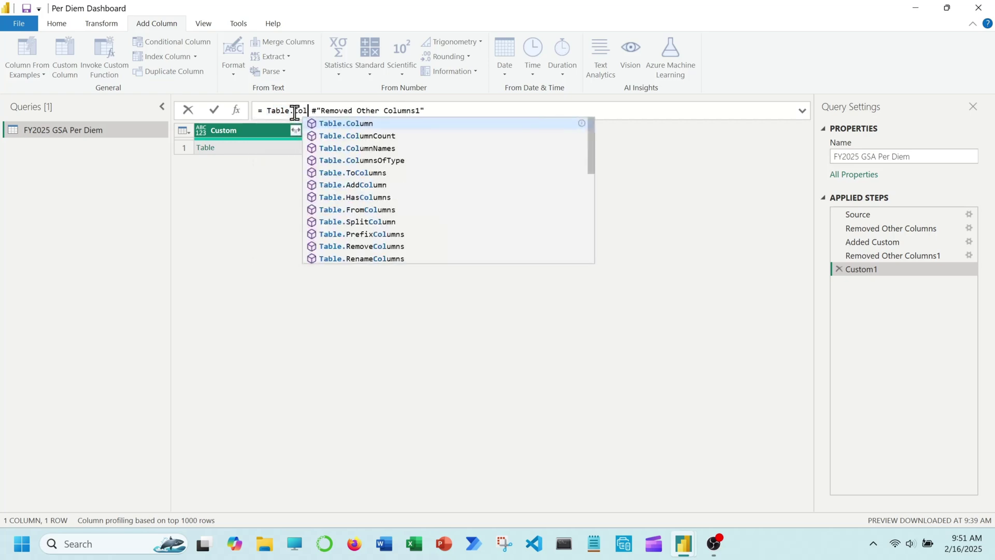
{"action": "type", "text": "nName"}
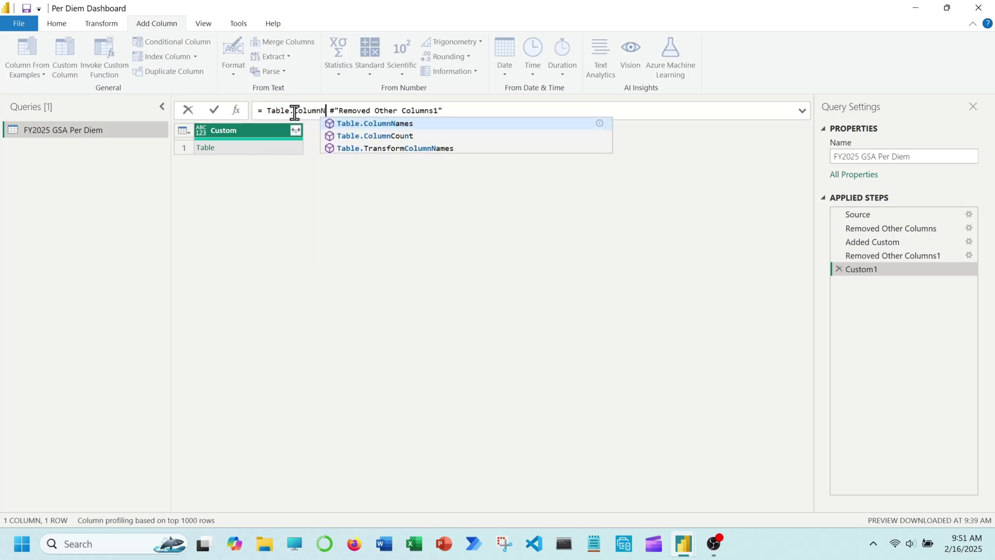
{"action": "type", "text": "s()"}
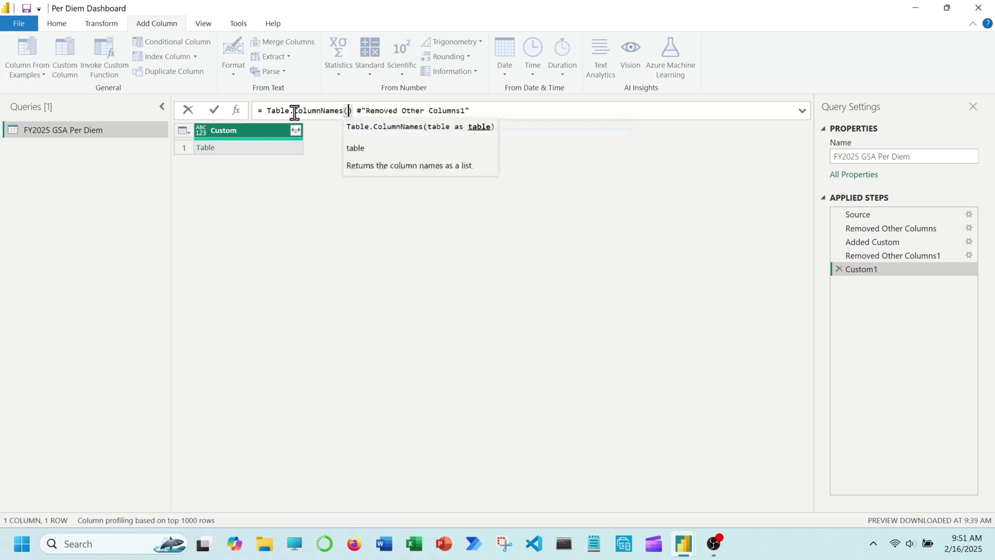
{"action": "key", "text": "Left"}
{"action": "key", "text": "Delete"}
{"action": "key", "text": "Delete"}
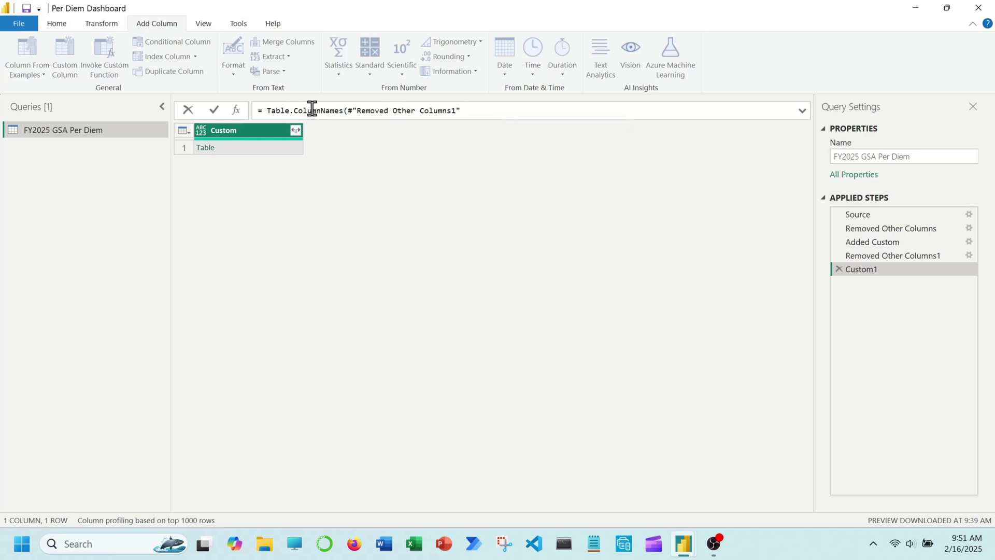
Complete the column names formula with {0}[Custom]) after the #"Removed Other Columns1" reference and commit it.
{"action": "left_click", "coordinate": [480, 110]}
{"action": "type", "text": "{0}[Custom])"}
{"action": "key", "text": "Return"}
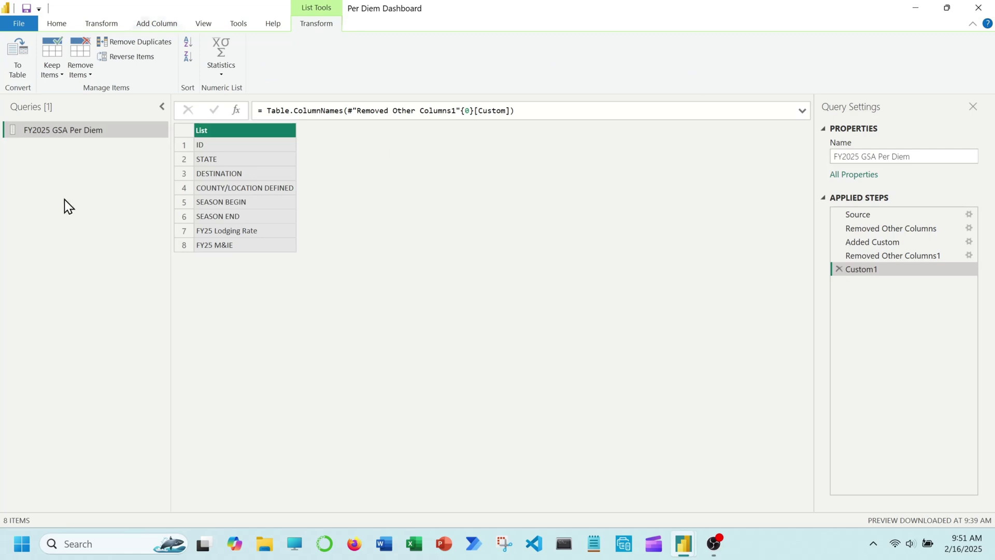
{"action": "key", "text": "ctrl"}
{"action": "key", "text": "ctrl"}
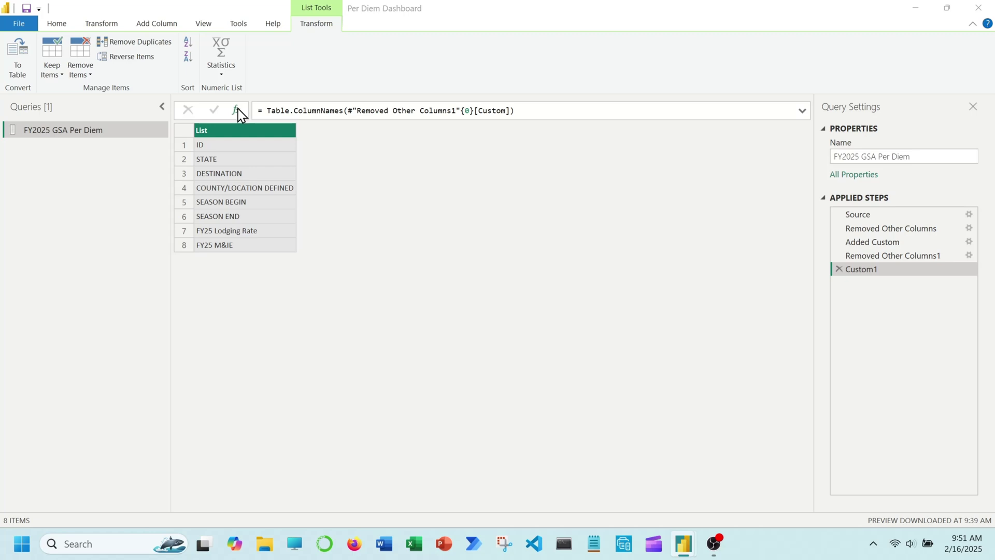
Rename the applied step that lists the column names as ColumnNames.
{"action": "right_click", "coordinate": [866, 269]}
{"action": "left_click", "coordinate": [925, 288]}
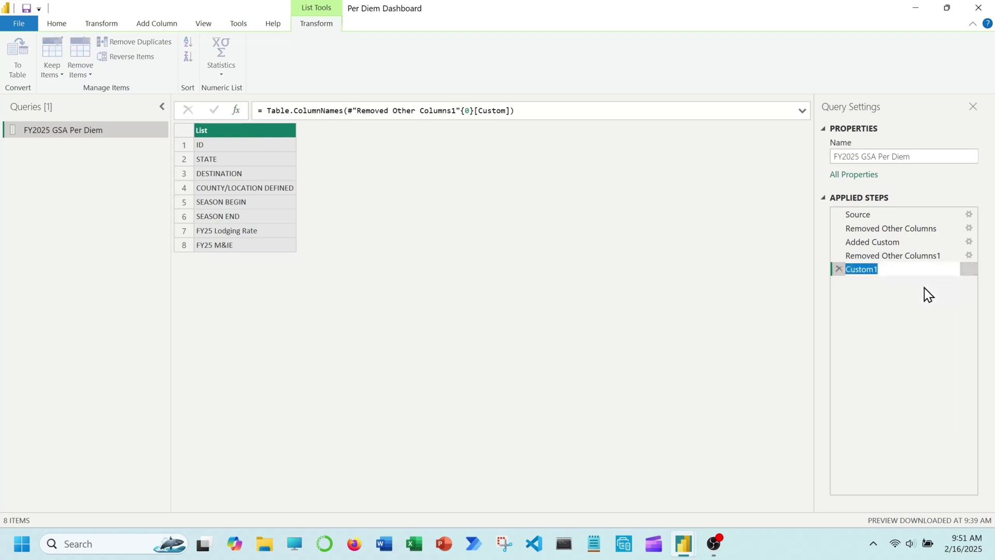
{"action": "type", "text": "ColumnNames"}
{"action": "key", "text": "Return"}
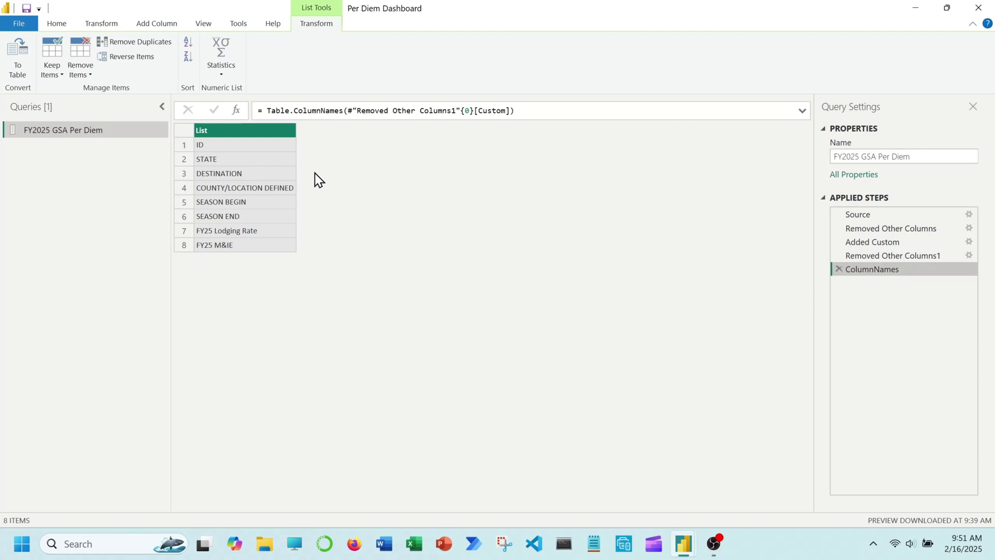
Add a new query step after ColumnNames and replace its formula's reference with the Table.ExpandTableColumn function.
{"action": "left_click", "coordinate": [237, 110]}
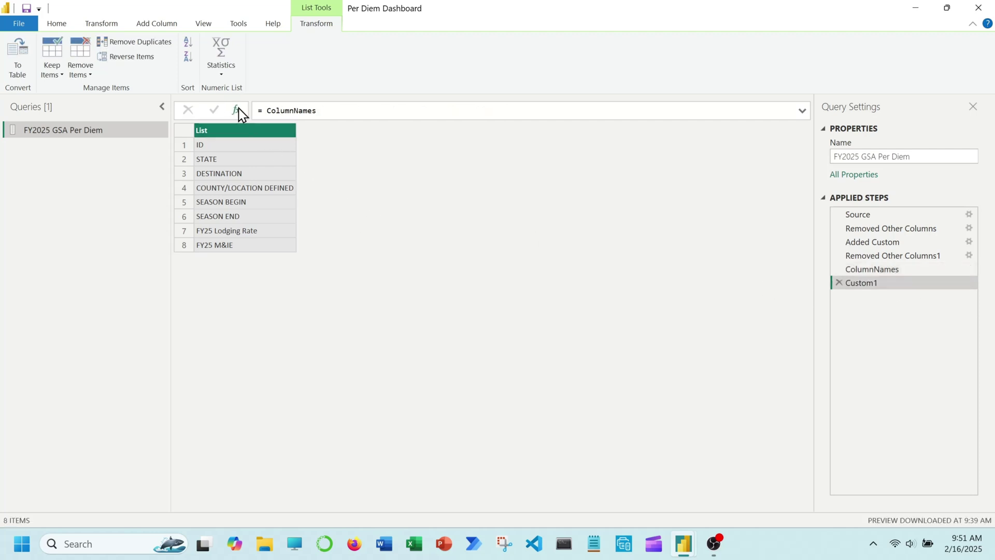
{"action": "double_click", "coordinate": [356, 115]}
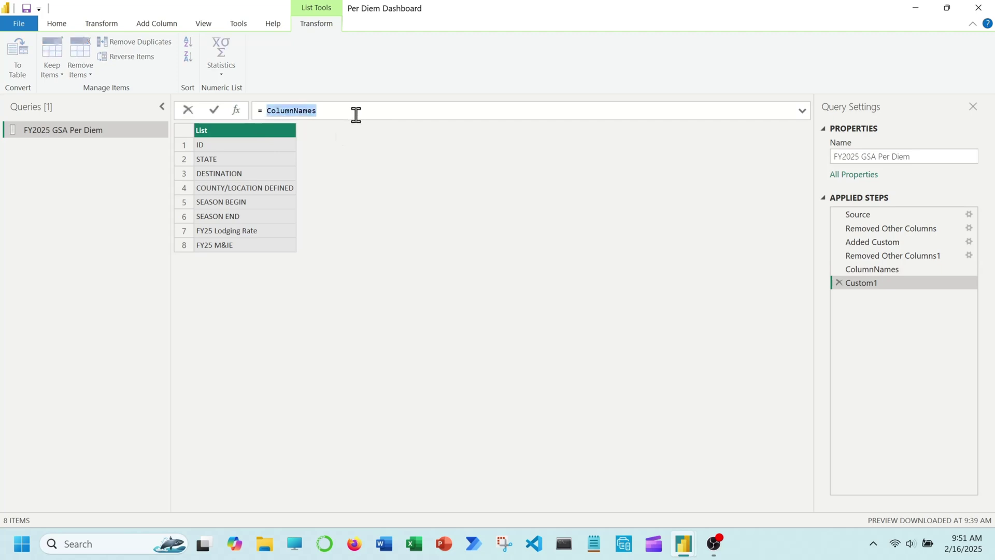
{"action": "left_click", "coordinate": [270, 111]}
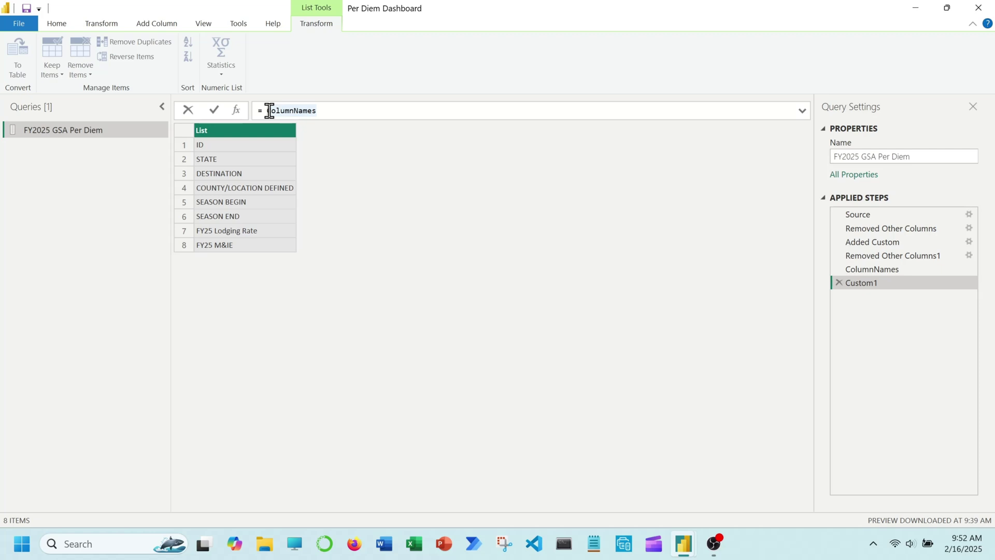
{"action": "left_click_drag", "start_coordinate": [317, 113], "coordinate": [267, 113]}
{"action": "type", "text": "Table"}
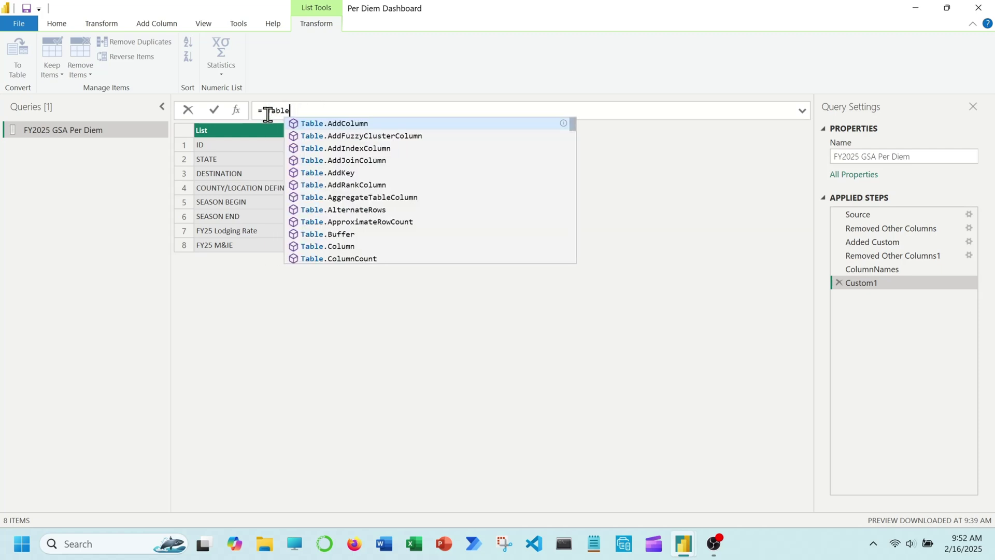
{"action": "type", "text": ".Ex"}
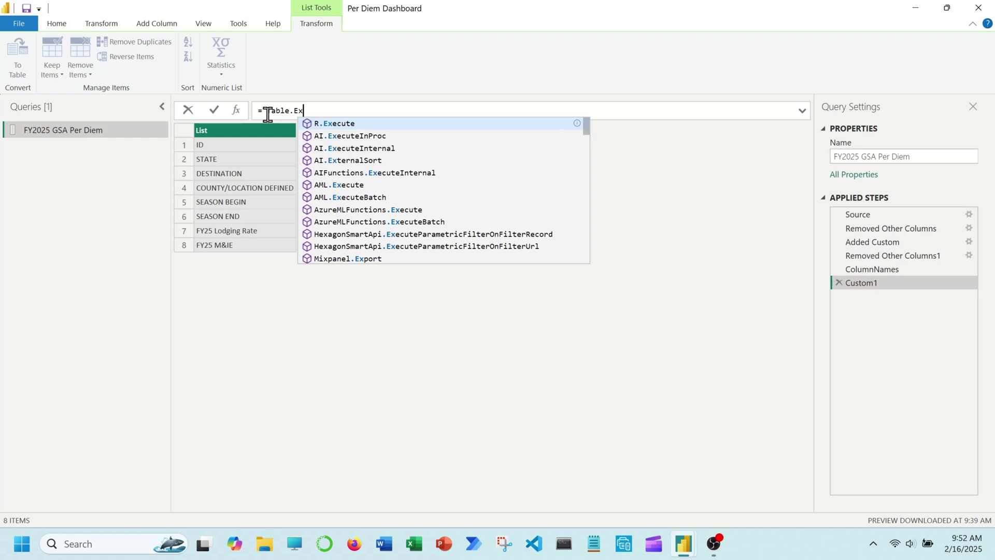
{"action": "type", "text": "pand"}
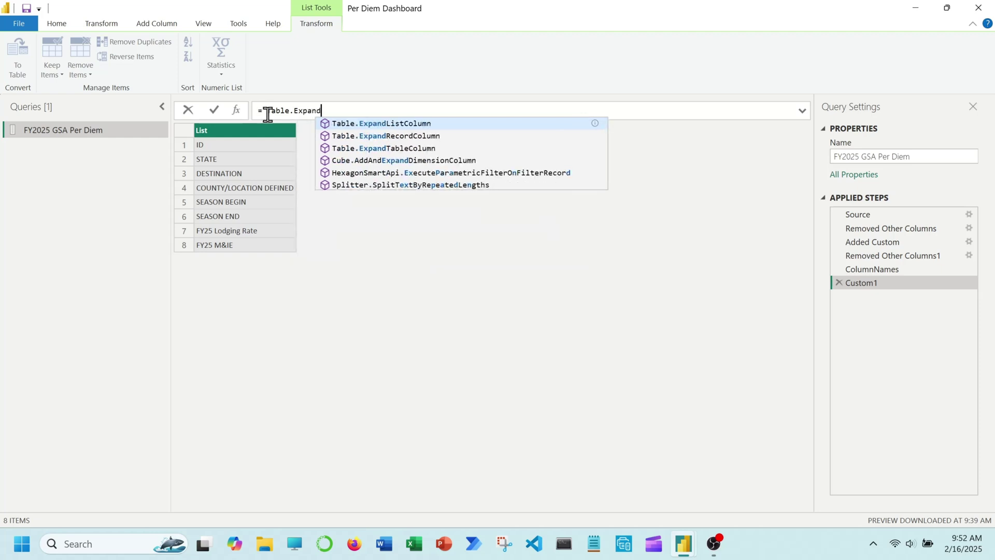
{"action": "type", "text": "C"}
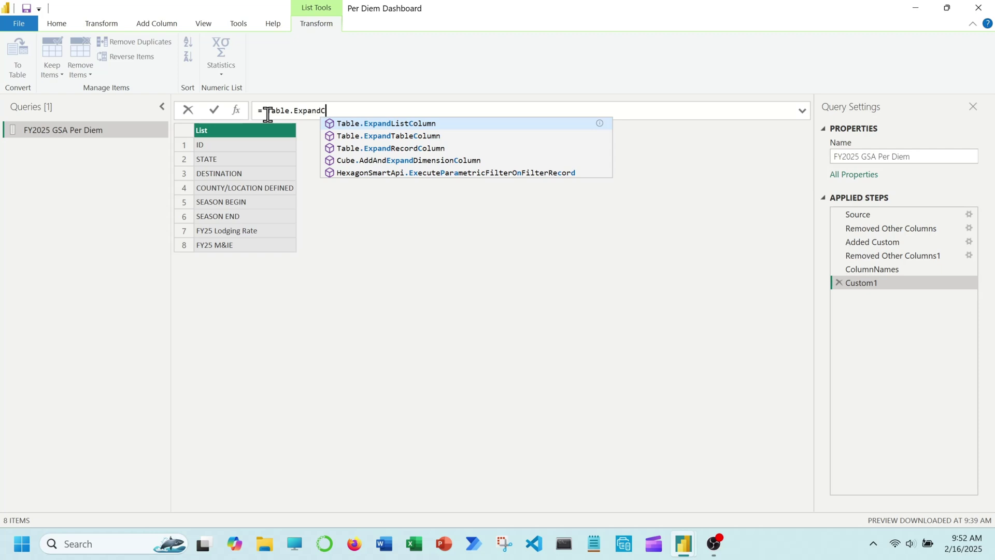
{"action": "key", "text": "BackSpace"}
{"action": "type", "text": "Ta"}
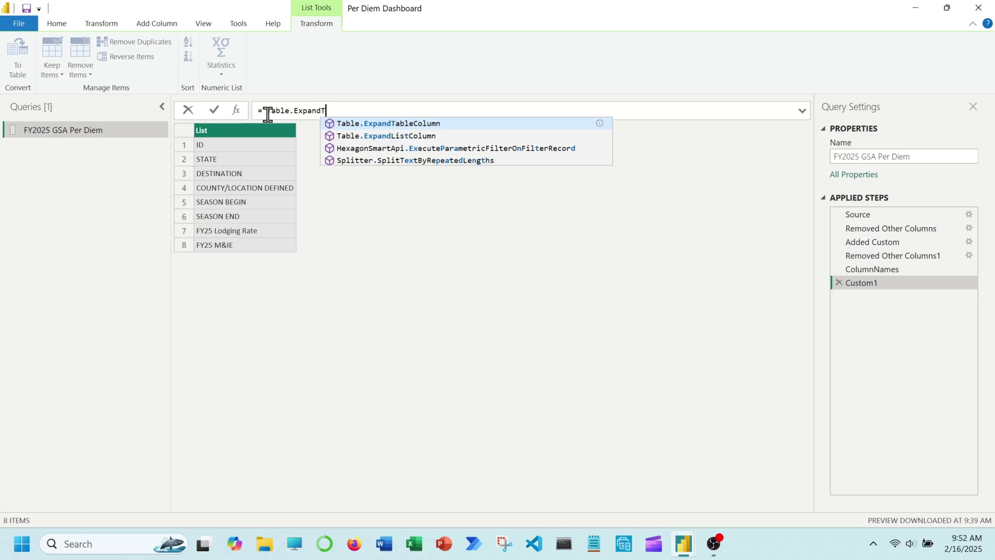
{"action": "key", "text": "Tab"}
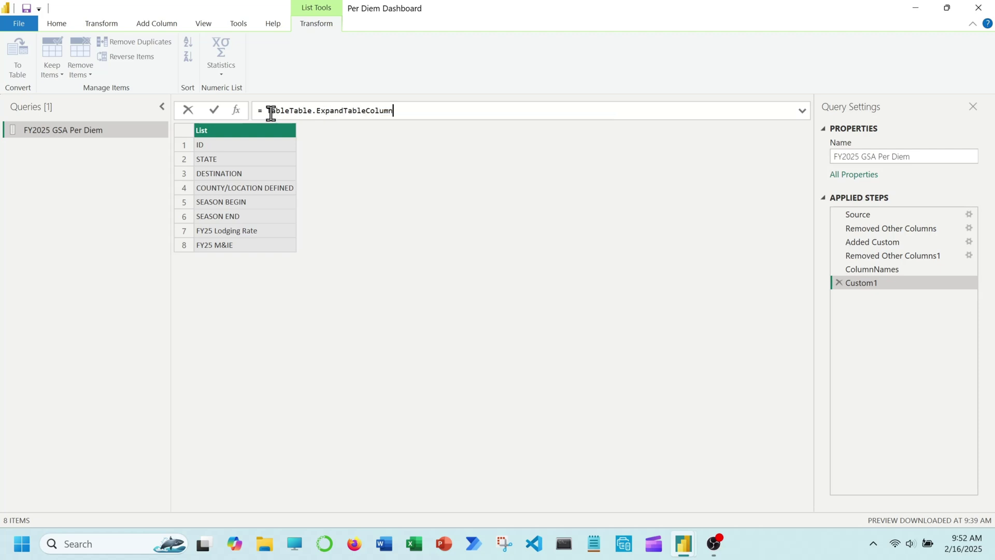
Remove the duplicated Table prefix from the formula and open the argument parentheses of Table.ExpandTableColumn.
{"action": "left_click_drag", "start_coordinate": [291, 110], "coordinate": [266, 110]}
{"action": "key", "text": "BackSpace"}
{"action": "left_click", "coordinate": [377, 110]}
{"action": "type", "text": "("}
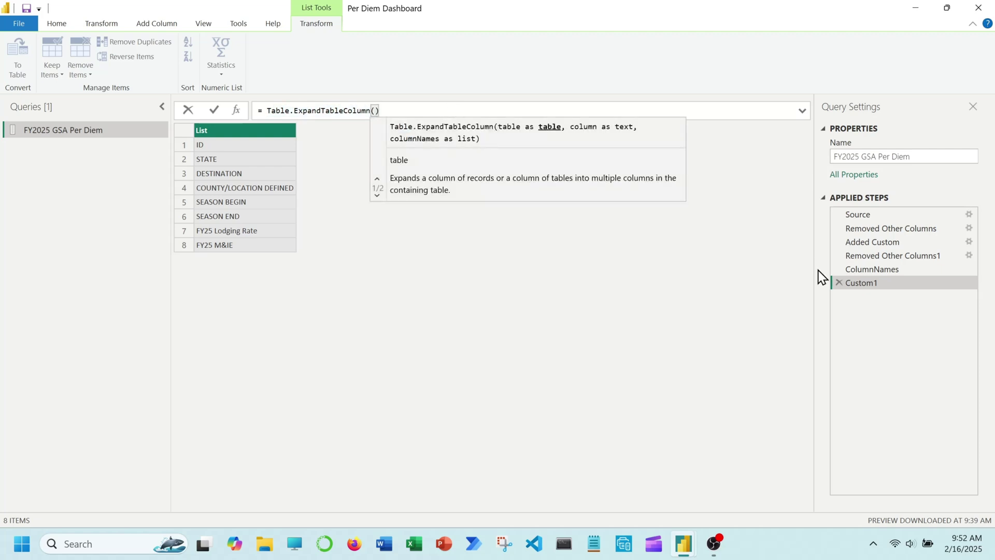
Enter #"Removed Other Columns1" as the table argument and "Custom" as the column argument of Table.ExpandTableColumn.
{"action": "key", "text": "ctrl"}
{"action": "type", "text": "#Re"}
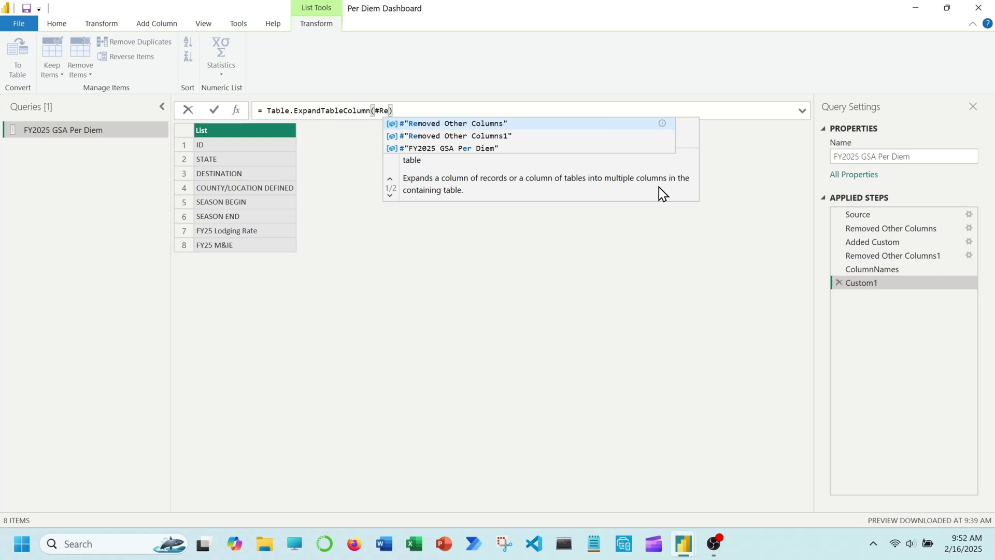
{"action": "key", "text": "Down"}
{"action": "key", "text": "Tab"}
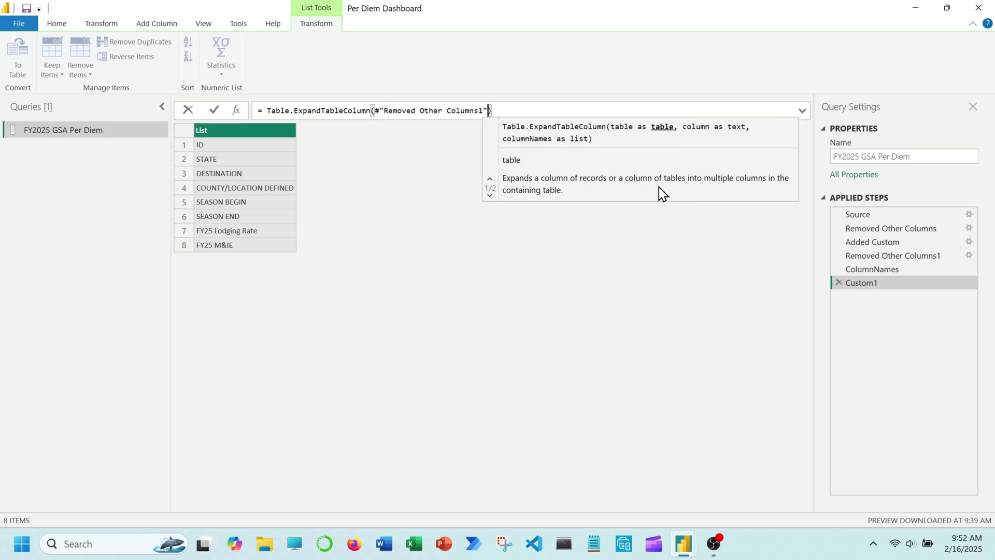
{"action": "type", "text": ", "}
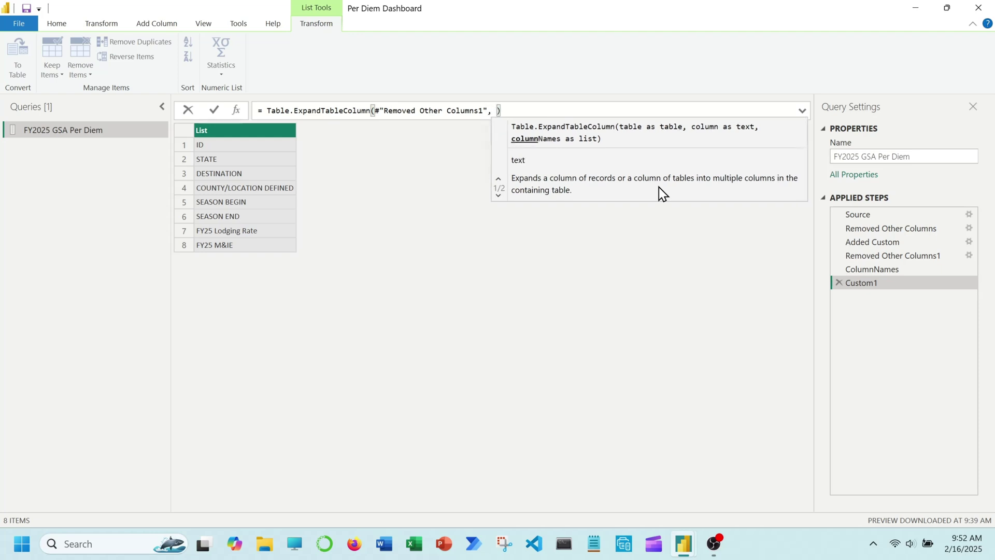
{"action": "type", "text": "\"C"}
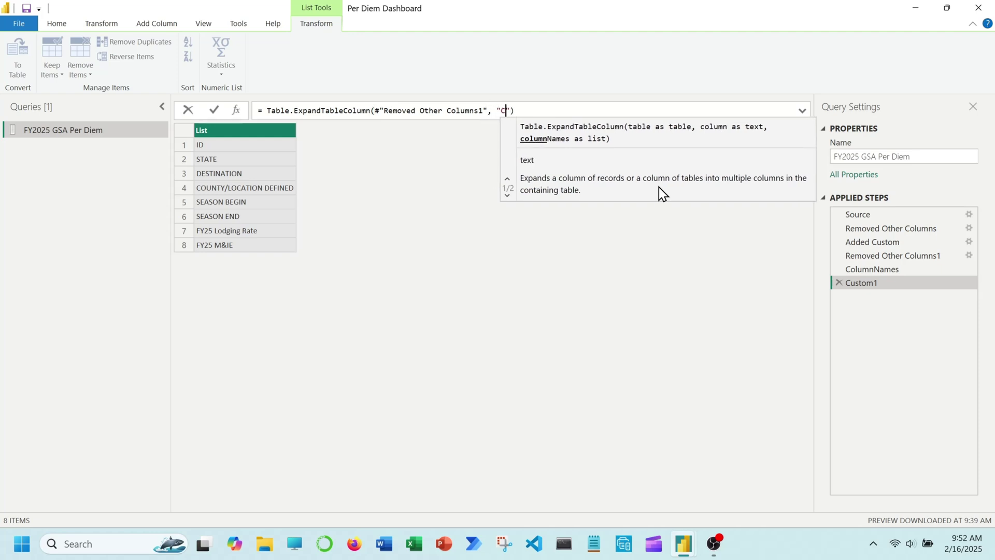
{"action": "type", "text": "ustom,"}
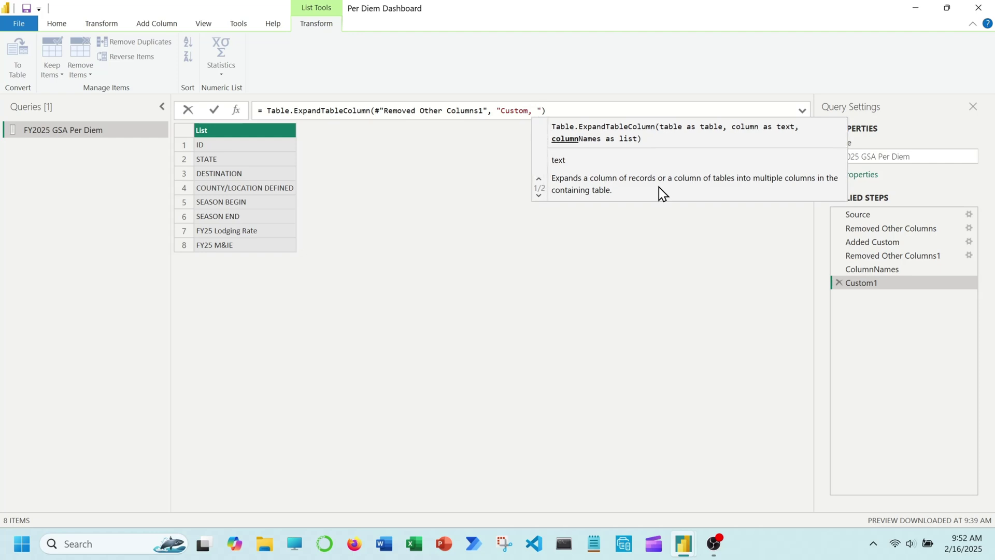
{"action": "key", "text": "BackSpace"}
{"action": "key", "text": "BackSpace"}
{"action": "type", "text": "\","}
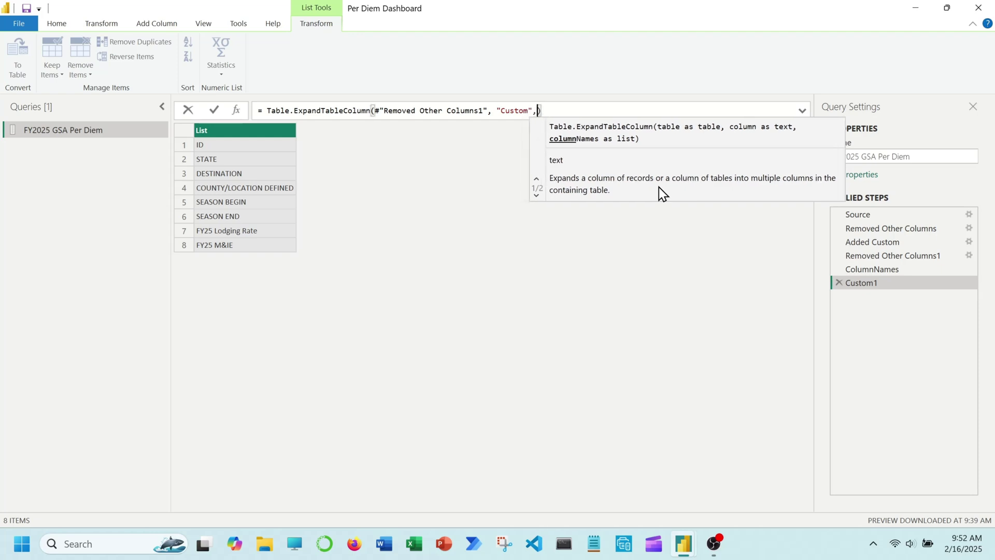
Enter ColumnNames as the last argument of Table.ExpandTableColumn and commit the formula to expand the table.
{"action": "type", "text": " Col"}
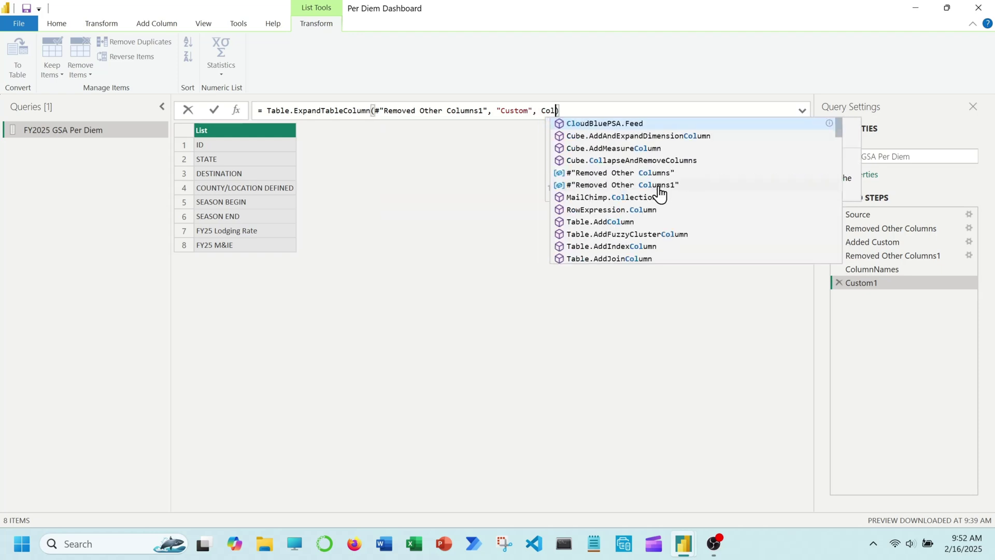
{"action": "type", "text": "umnN"}
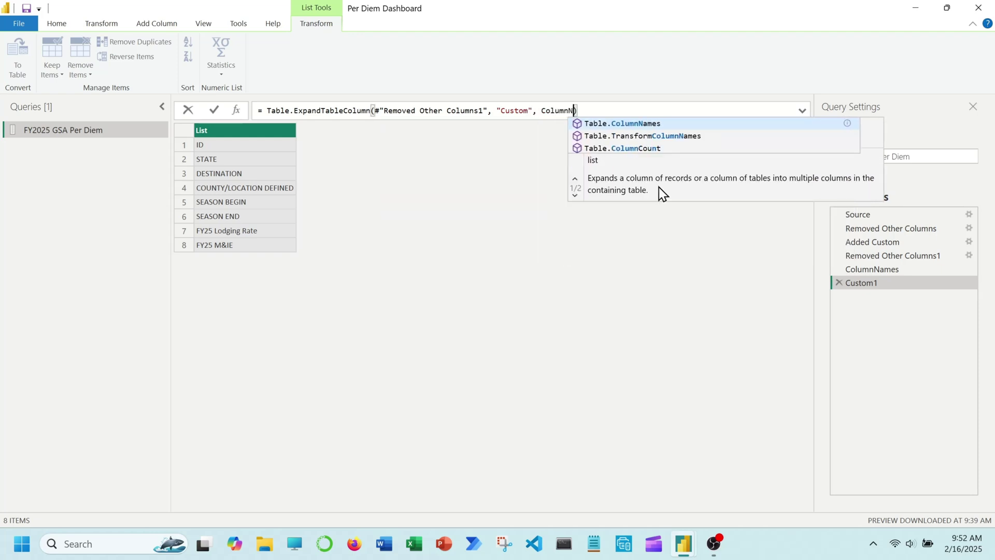
{"action": "type", "text": "ames)"}
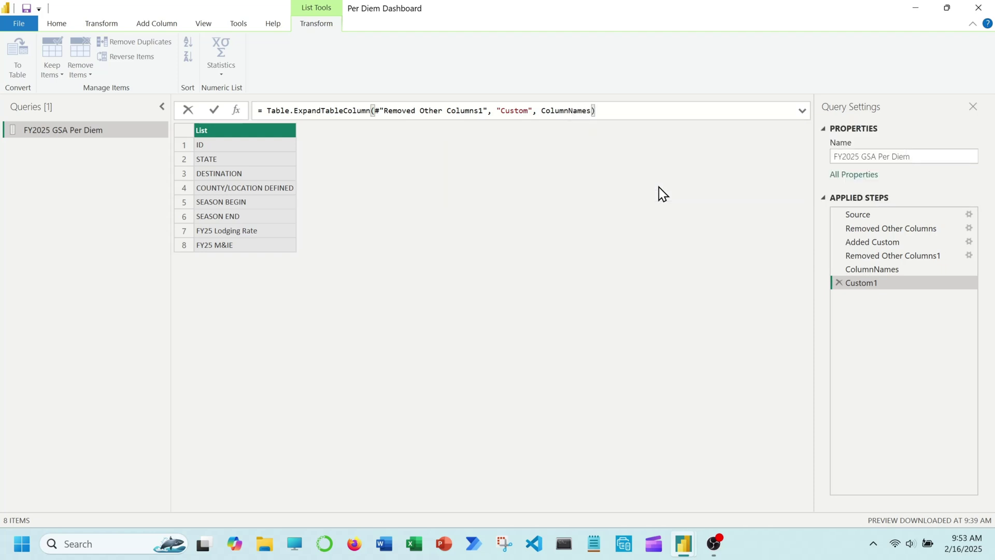
{"action": "key", "text": "Return"}
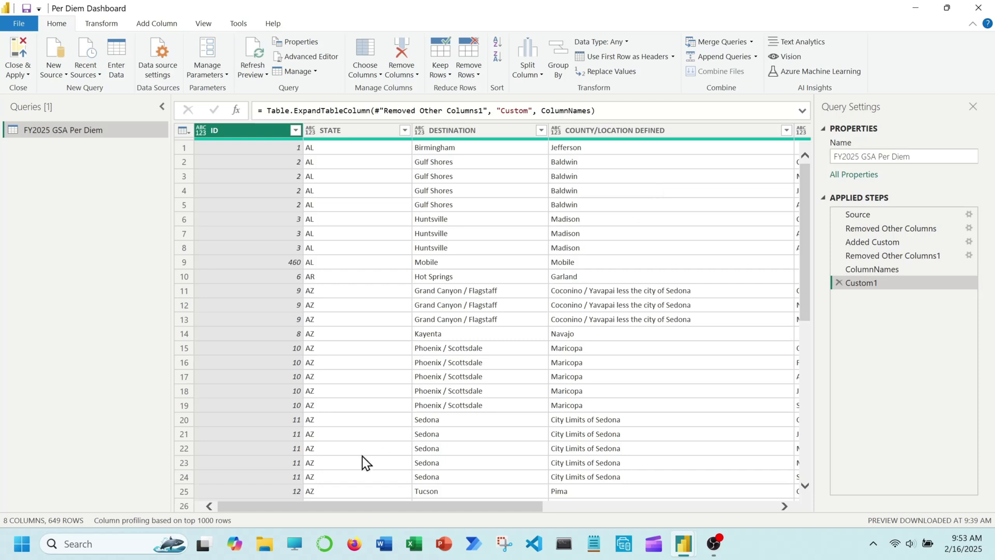
Rename the applied step that expands the table as ExpandData.
{"action": "left_click_drag", "start_coordinate": [409, 512], "coordinate": [364, 506]}
{"action": "right_click", "coordinate": [868, 283]}
{"action": "left_click", "coordinate": [916, 305]}
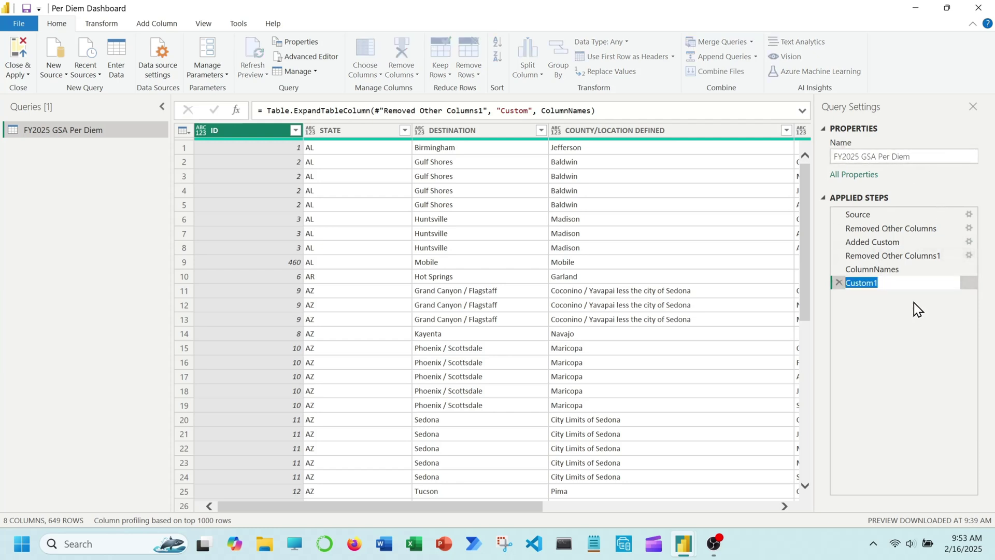
{"action": "type", "text": "ExpandData"}
{"action": "key", "text": "Return"}
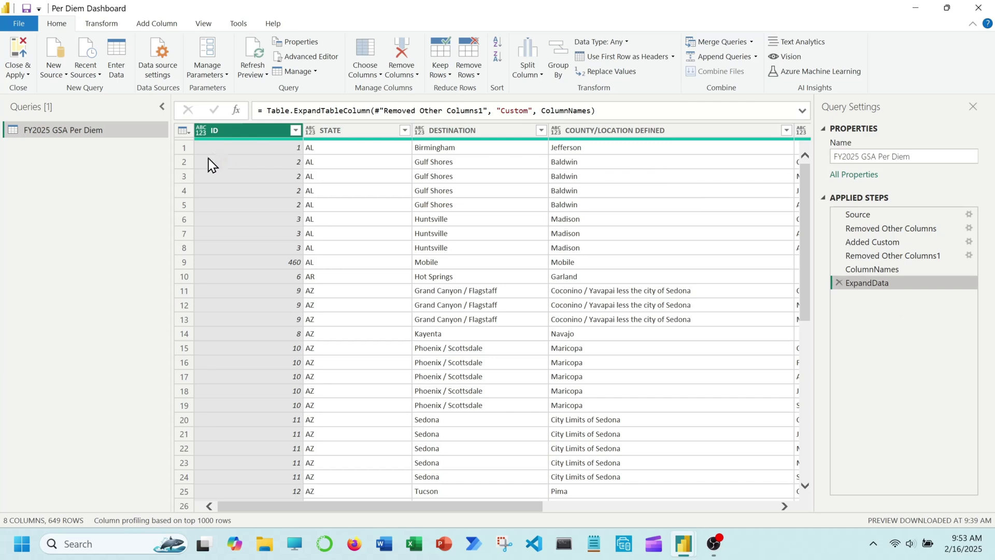
Set the data type of the ID column to Whole Number.
{"action": "left_click", "coordinate": [203, 132]}
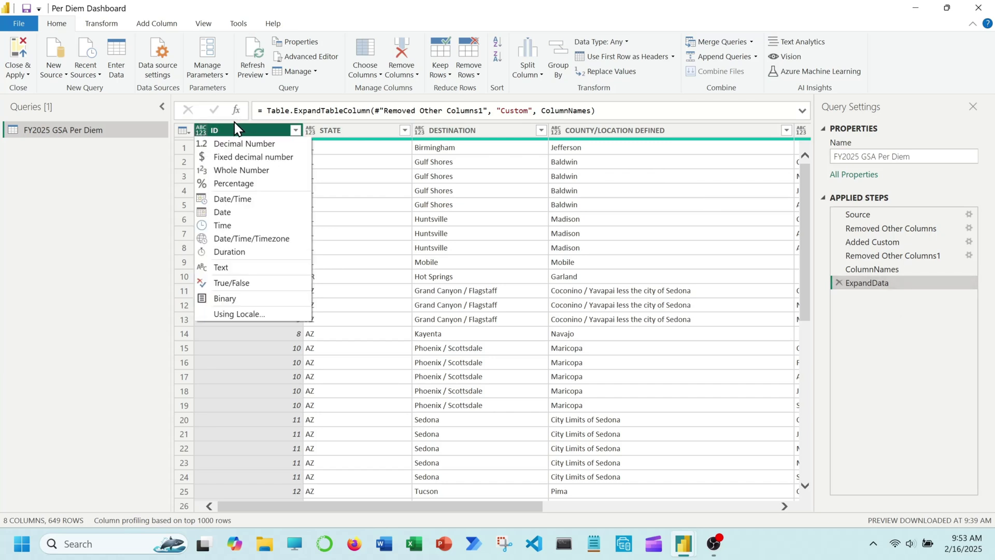
{"action": "left_click", "coordinate": [228, 170]}
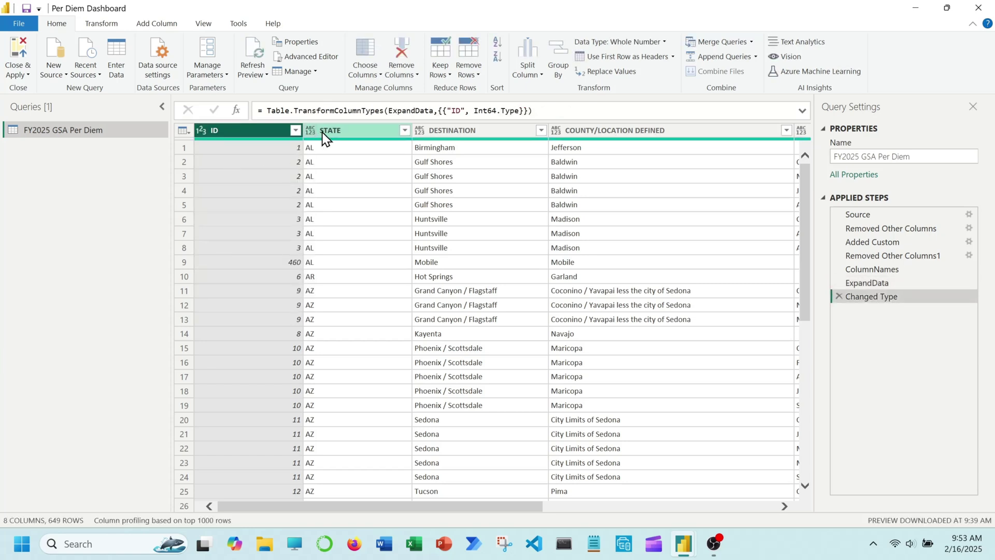
Set the STATE, DESTINATION, COUNTY/LOCATION DEFINED, SEASON BEGIN and SEASON END columns to the Text data type.
{"action": "left_click", "coordinate": [378, 137]}
{"action": "left_click_drag", "start_coordinate": [495, 498], "coordinate": [540, 506]}
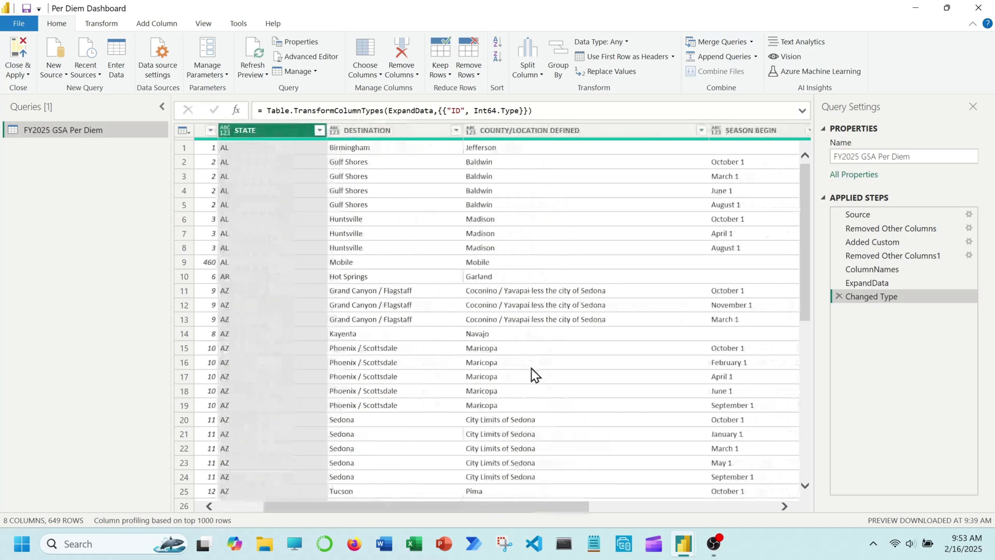
{"action": "left_click", "coordinate": [391, 129], "text": "ctrl"}
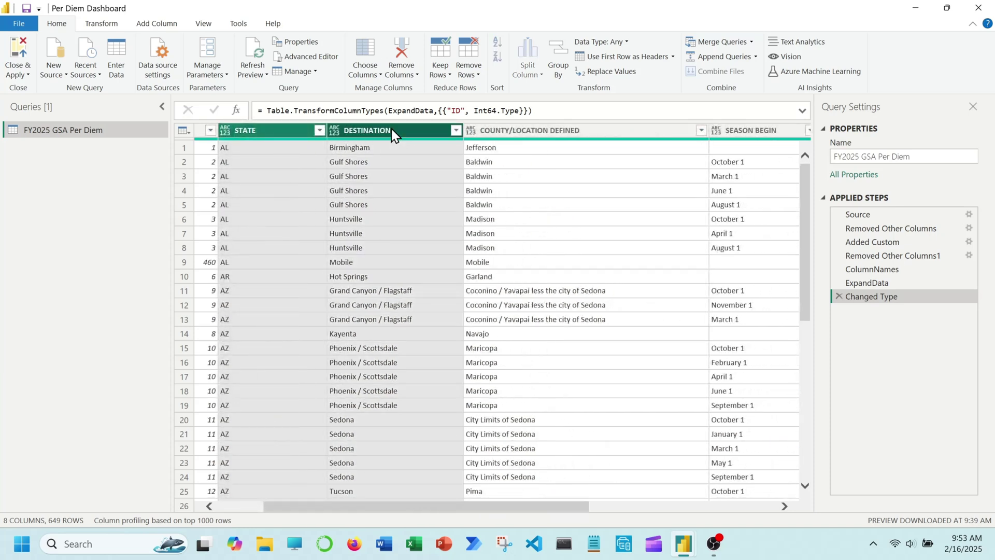
{"action": "left_click", "coordinate": [512, 130], "text": "ctrl"}
{"action": "left_click_drag", "start_coordinate": [594, 508], "coordinate": [756, 503]}
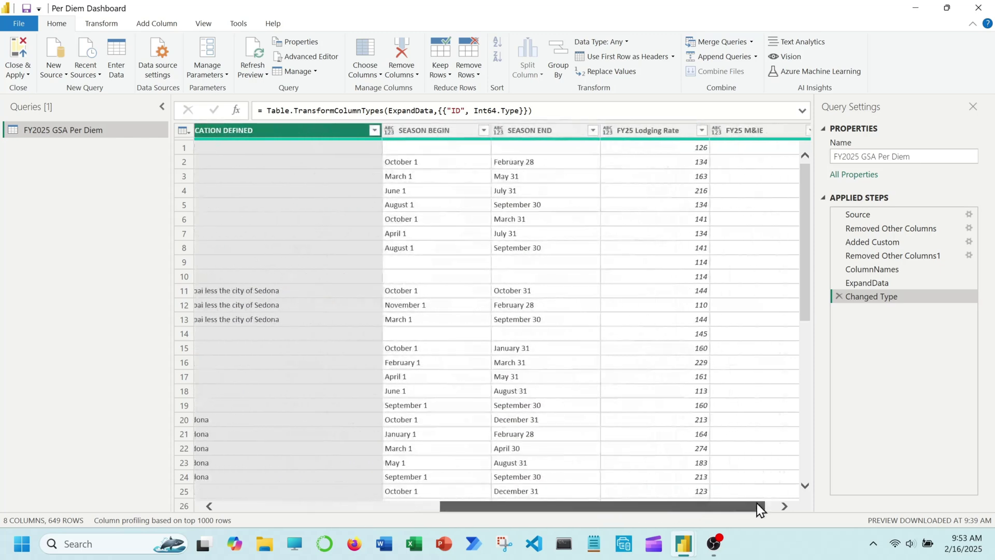
{"action": "left_click", "coordinate": [454, 132], "text": "ctrl"}
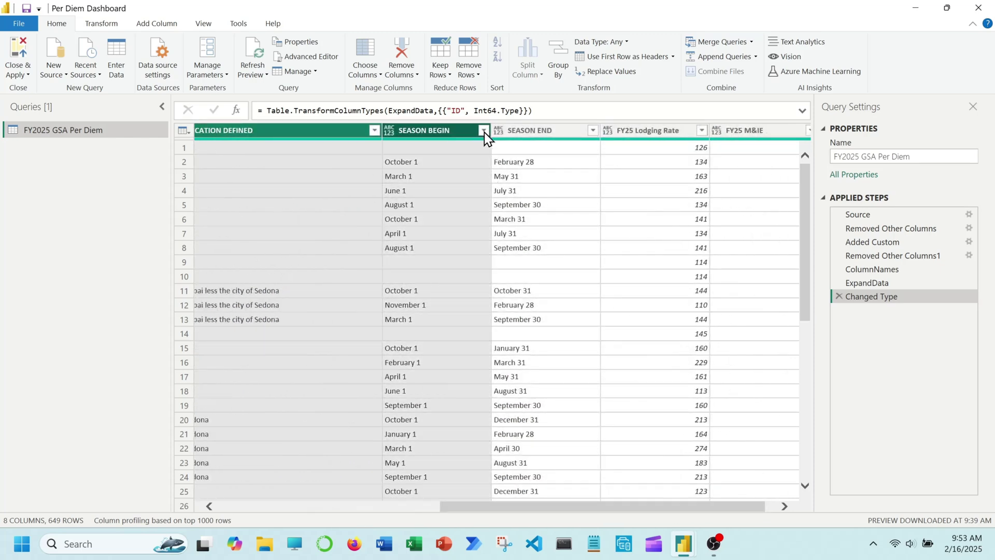
{"action": "left_click", "coordinate": [528, 129], "text": "ctrl"}
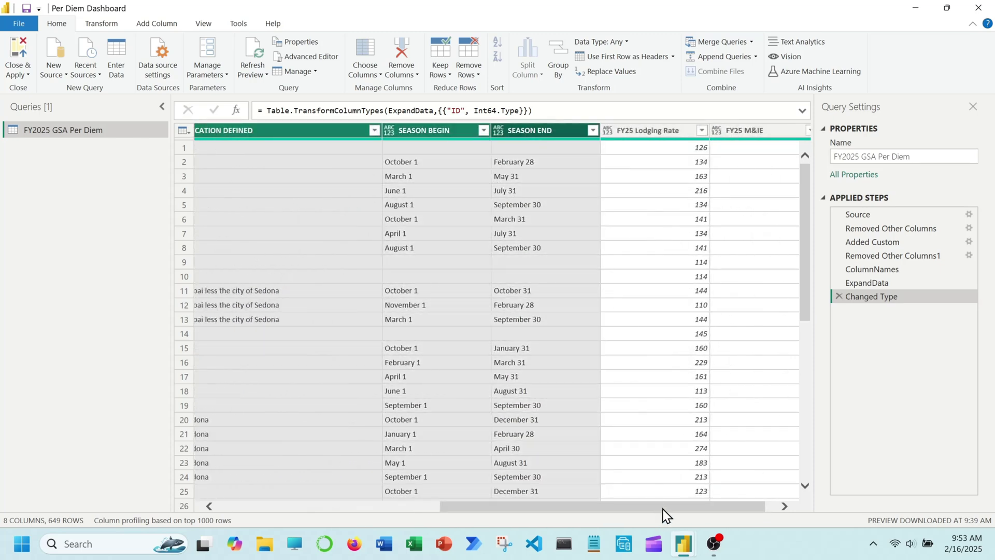
{"action": "left_click_drag", "start_coordinate": [662, 507], "coordinate": [682, 507]}
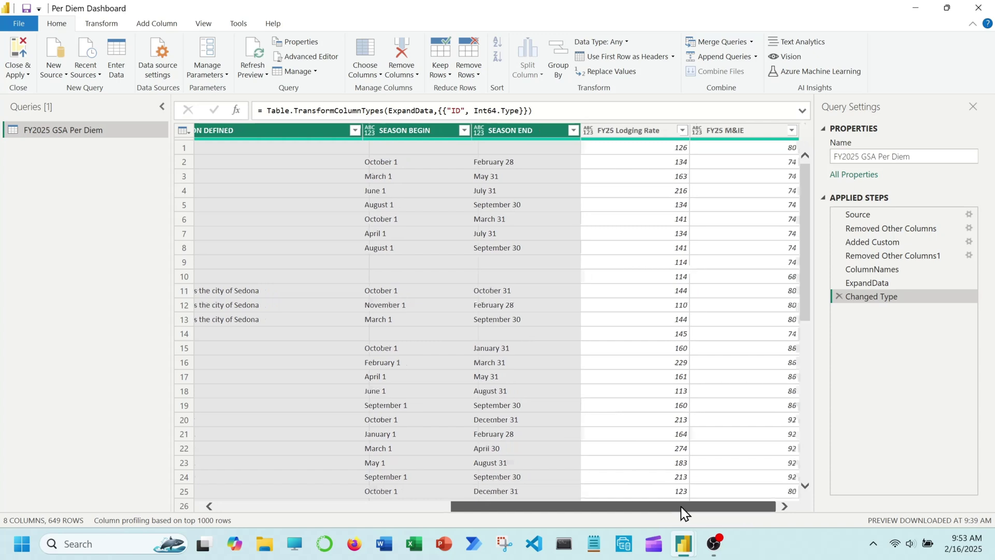
{"action": "left_click", "coordinate": [481, 130]}
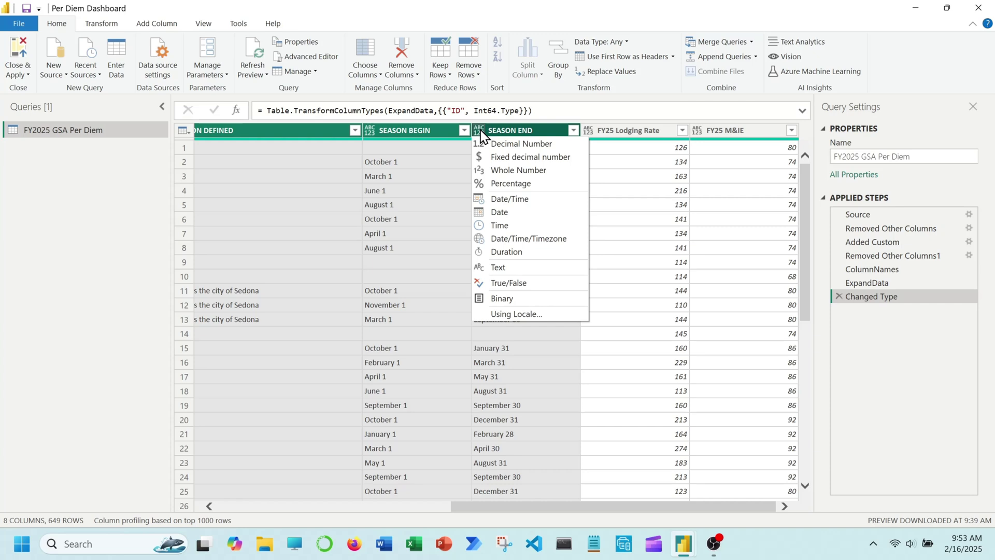
{"action": "left_click", "coordinate": [508, 269]}
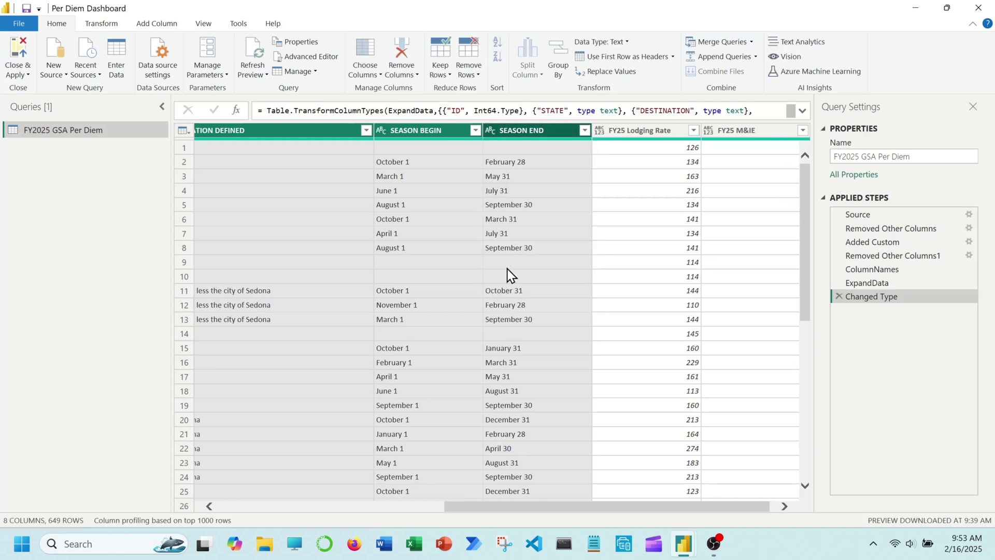
Set the FY25 Lodging Rate and FY25 M&IE columns to the Fixed decimal number data type.
{"action": "left_click_drag", "start_coordinate": [617, 508], "coordinate": [624, 509]}
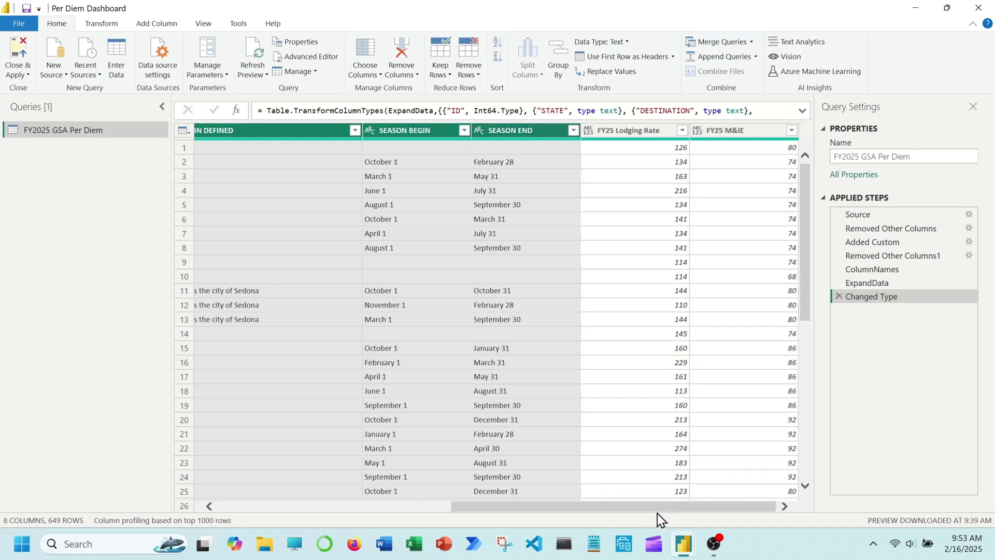
{"action": "left_click", "coordinate": [633, 132]}
{"action": "left_click", "coordinate": [739, 135], "text": "shift"}
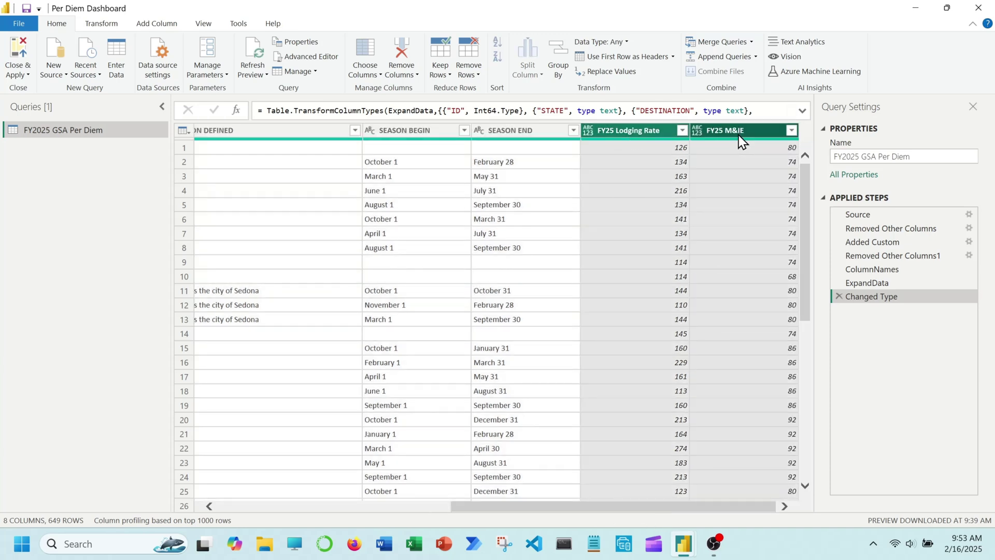
{"action": "left_click", "coordinate": [591, 130]}
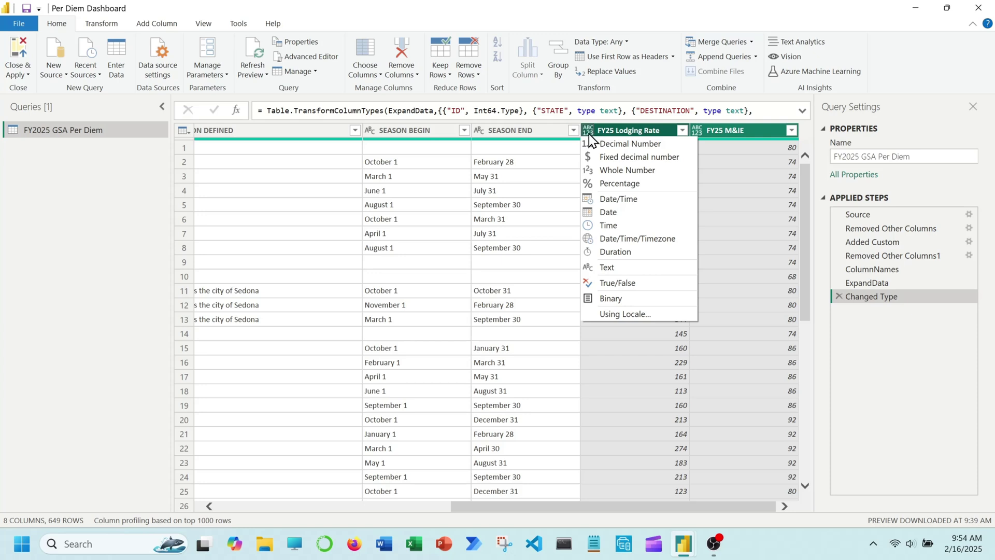
{"action": "left_click", "coordinate": [610, 156]}
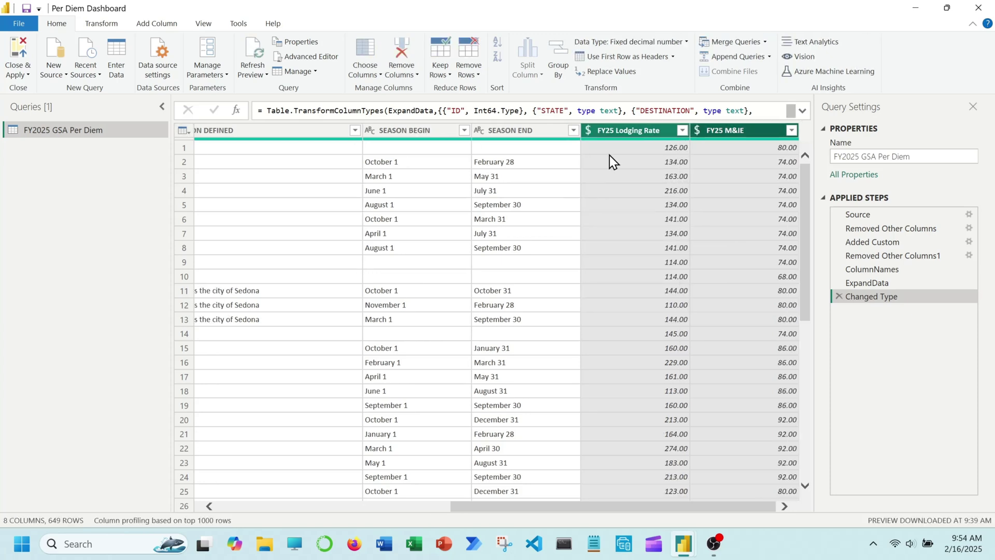
Add an index column that starts from 1 to the FY2025 GSA Per Diem query.
{"action": "left_click_drag", "start_coordinate": [697, 505], "coordinate": [449, 509]}
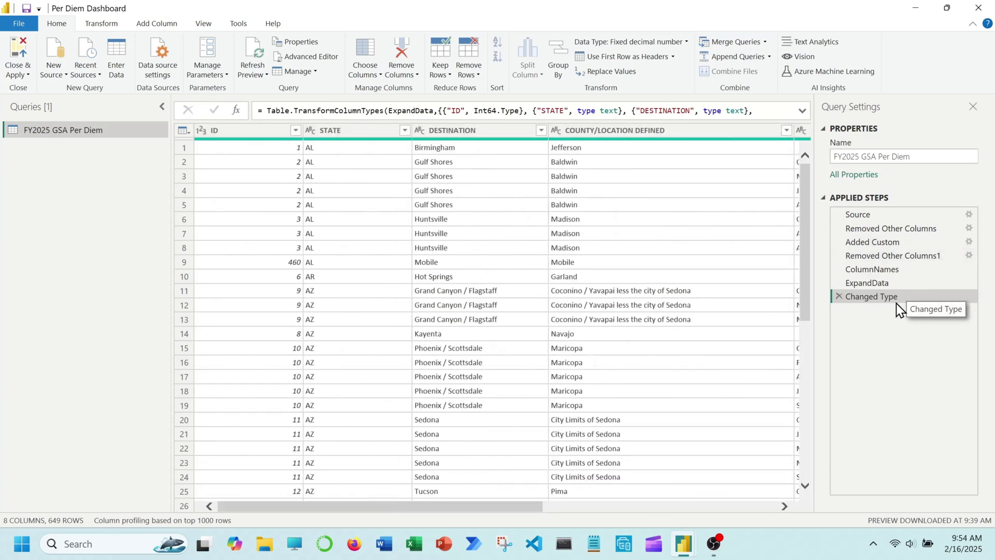
{"action": "left_click", "coordinate": [158, 24]}
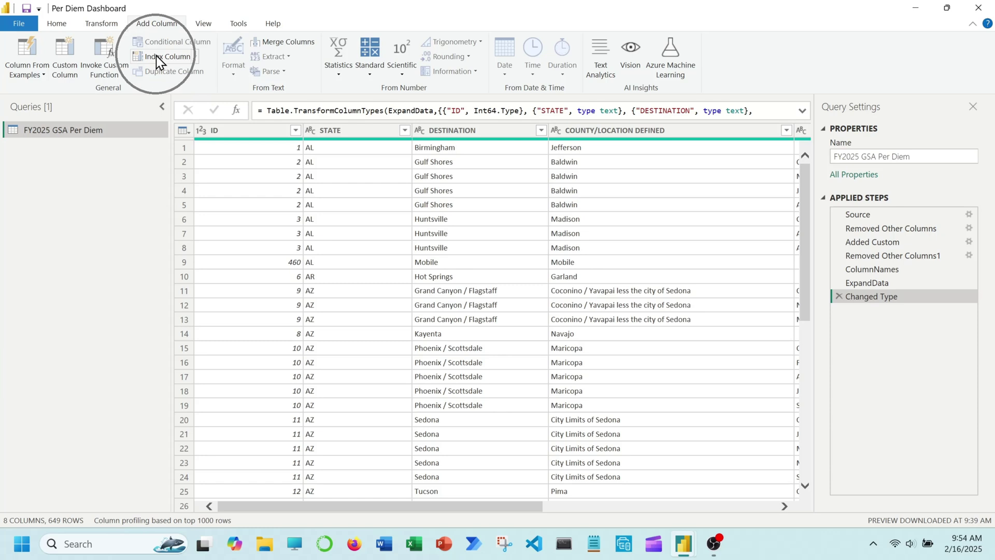
{"action": "left_click", "coordinate": [195, 56]}
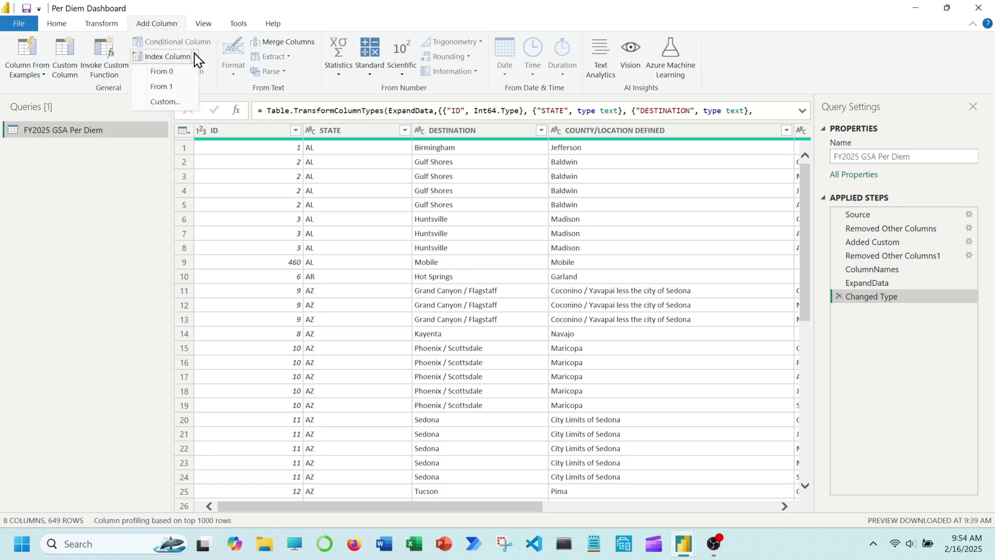
{"action": "left_click", "coordinate": [185, 86]}
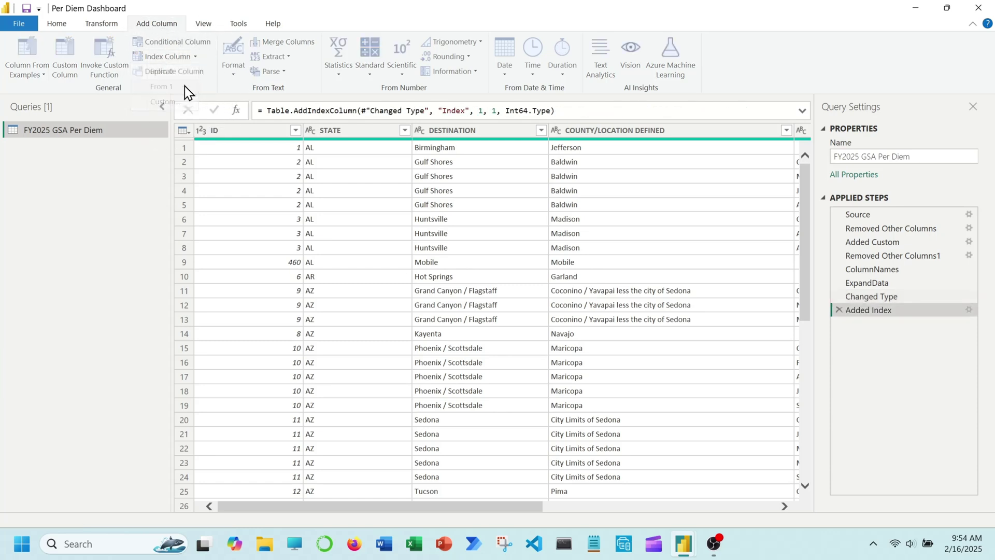
{"action": "left_click_drag", "start_coordinate": [665, 511], "coordinate": [399, 508]}
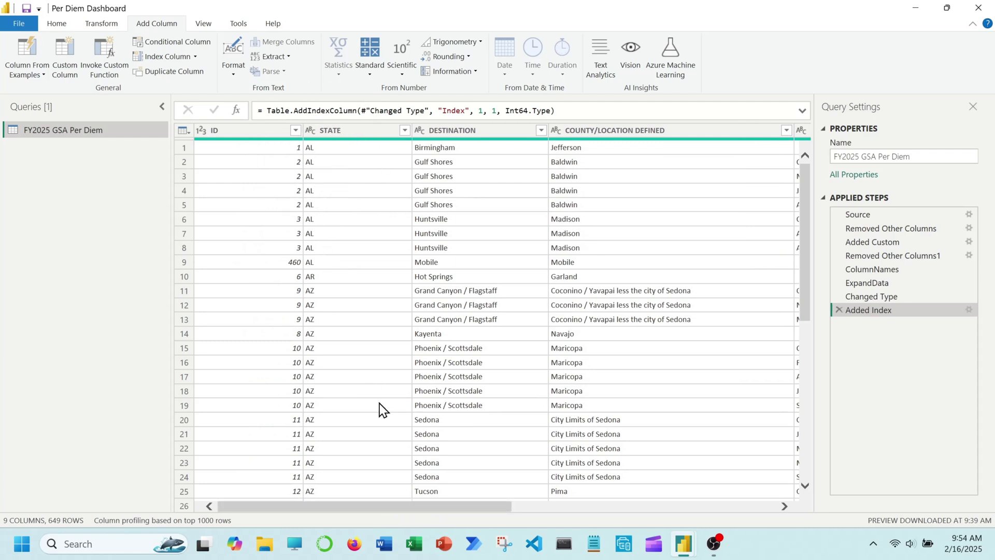
{"action": "left_click_drag", "start_coordinate": [438, 510], "coordinate": [564, 508]}
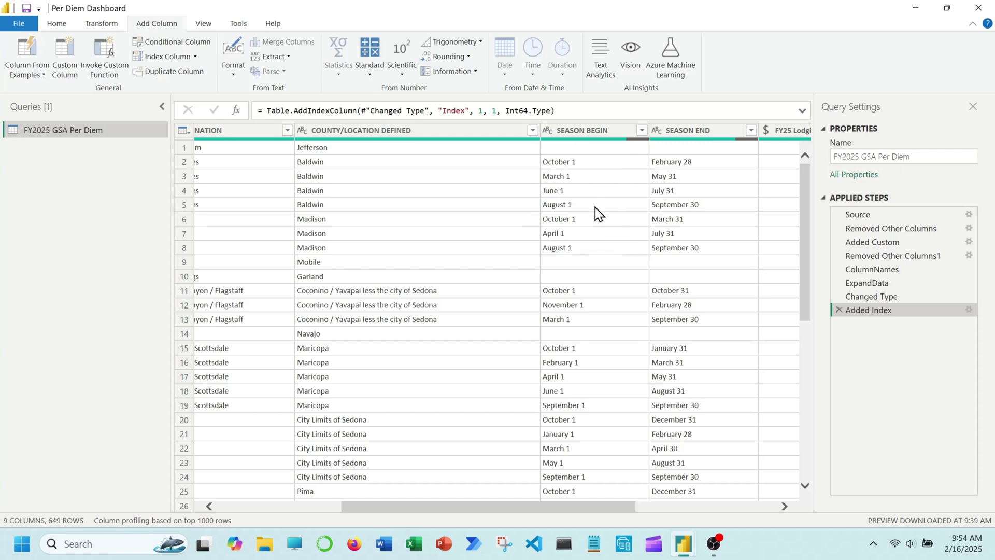
{"action": "left_click_drag", "start_coordinate": [630, 507], "coordinate": [792, 506]}
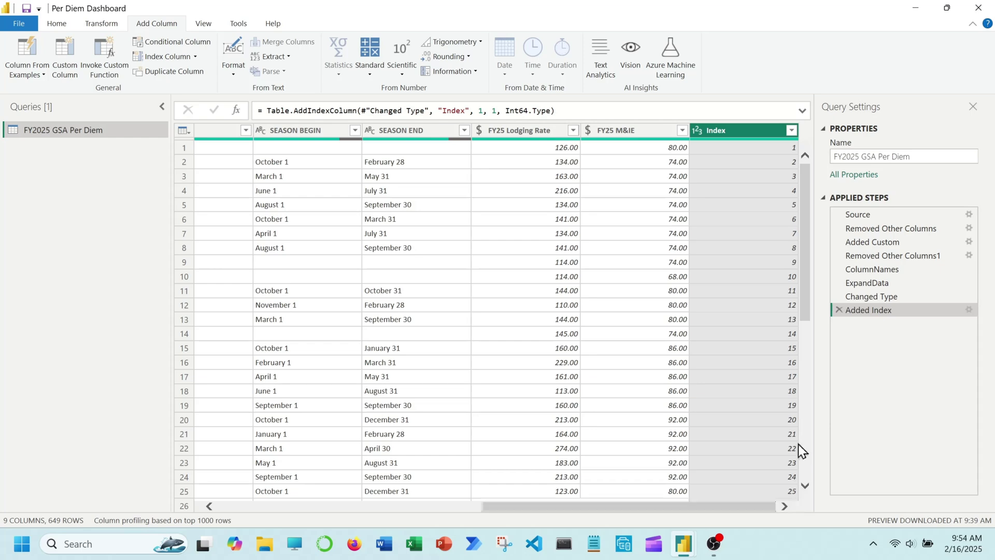
{"action": "left_click_drag", "start_coordinate": [804, 292], "coordinate": [812, 262]}
{"action": "left_click_drag", "start_coordinate": [716, 510], "coordinate": [386, 509]}
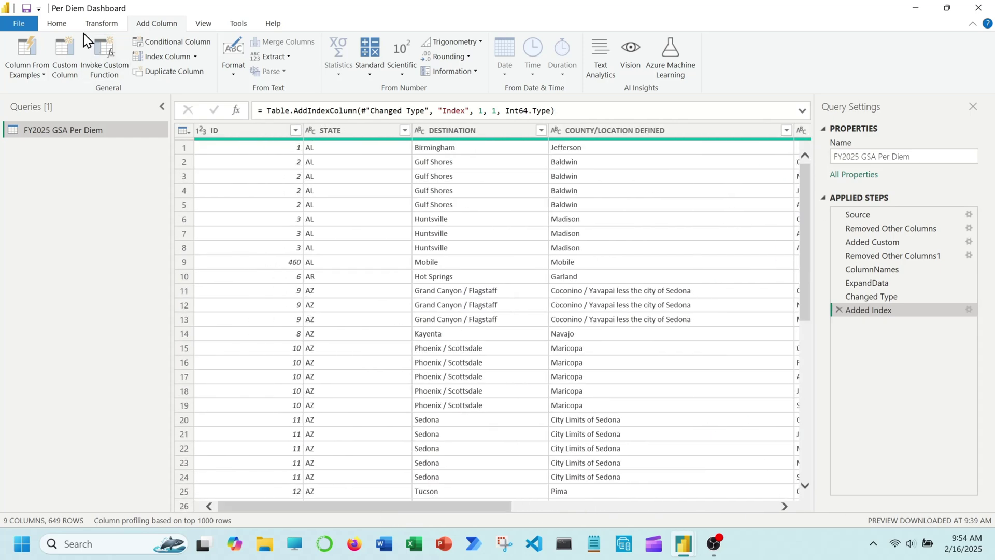
Close the query editor and apply the pending query changes to the report.
{"action": "left_click", "coordinate": [57, 24]}
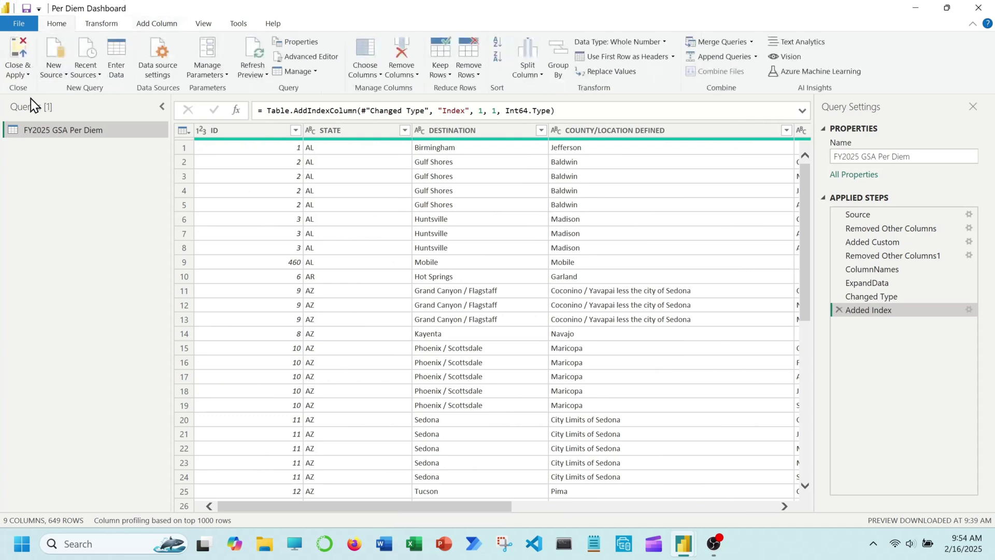
{"action": "left_click", "coordinate": [29, 76]}
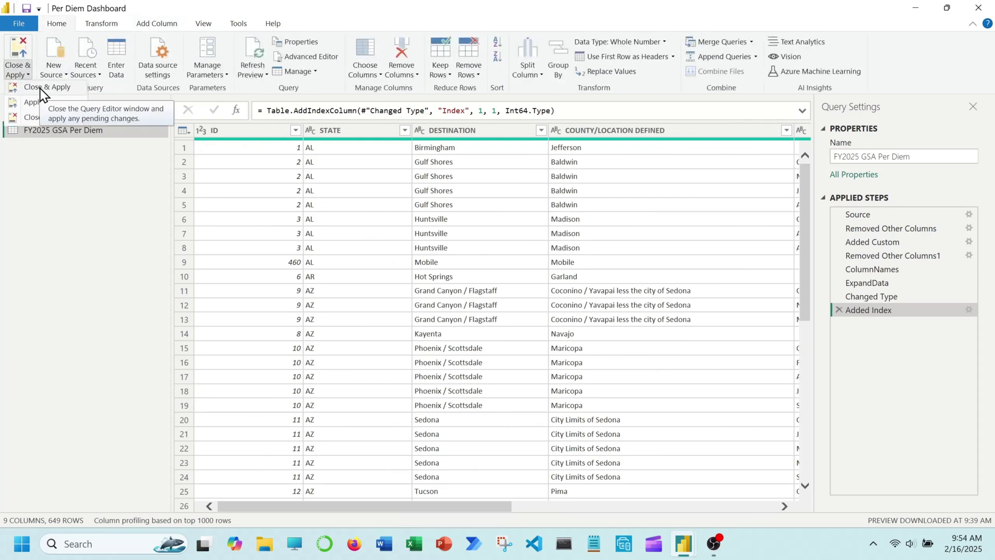
{"action": "left_click", "coordinate": [40, 88]}
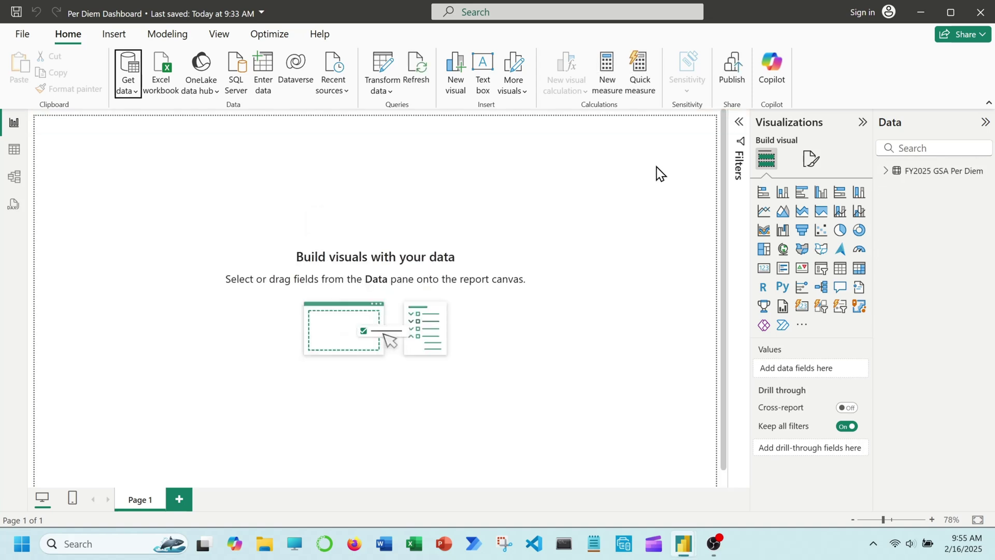
Examine the loaded rows and columns of the FY2025 GSA Per Diem table in the table view.
{"action": "left_click", "coordinate": [936, 176]}
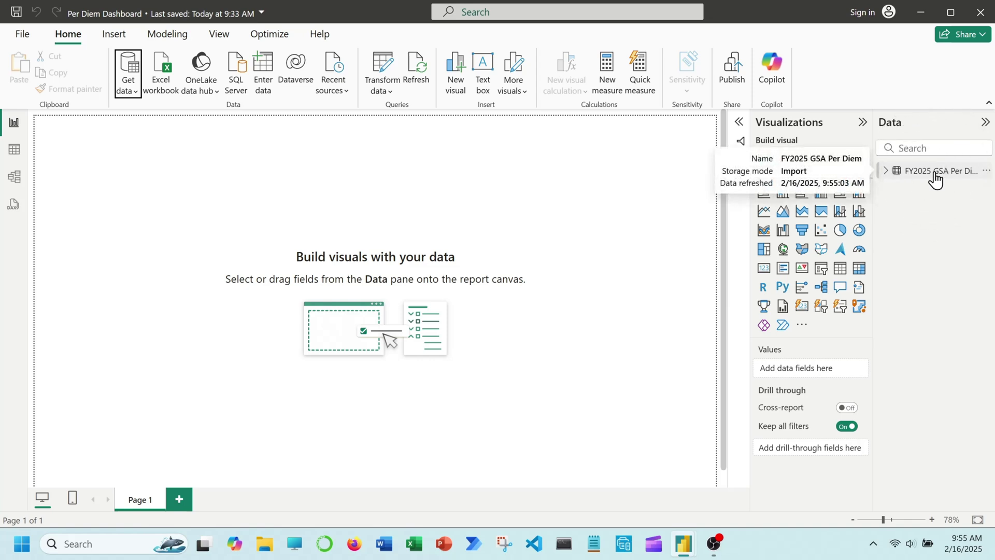
{"action": "left_click", "coordinate": [14, 153]}
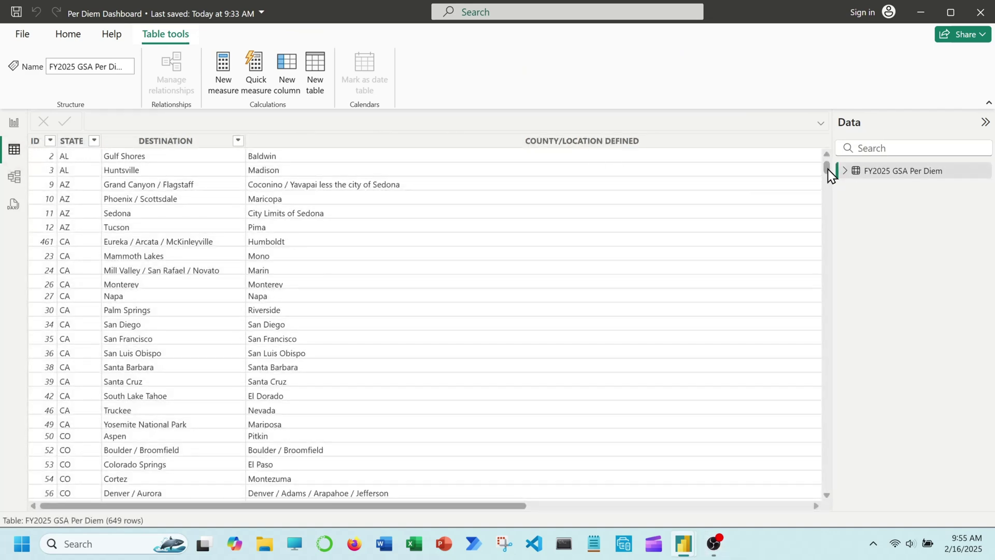
{"action": "left_click_drag", "start_coordinate": [827, 167], "coordinate": [828, 184]}
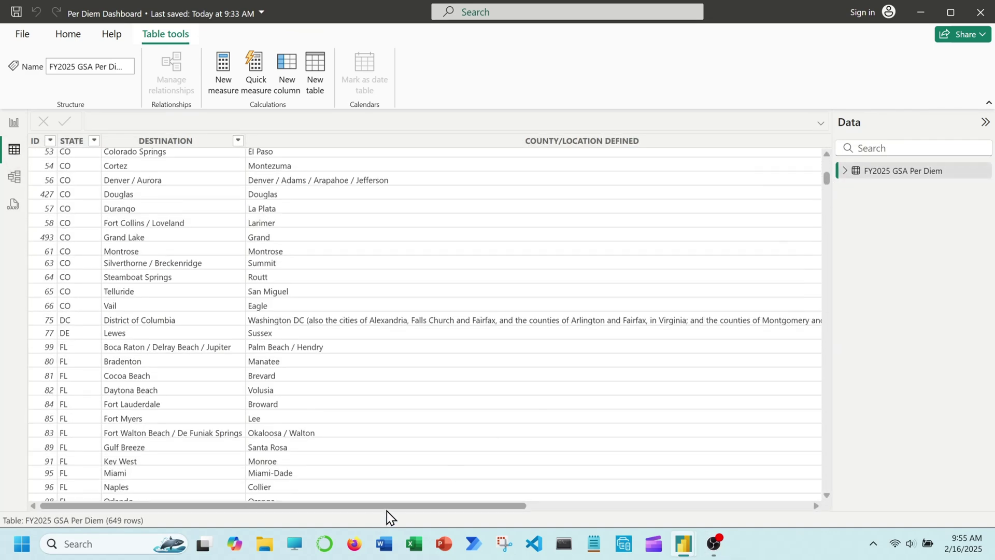
{"action": "left_click_drag", "start_coordinate": [387, 508], "coordinate": [708, 515]}
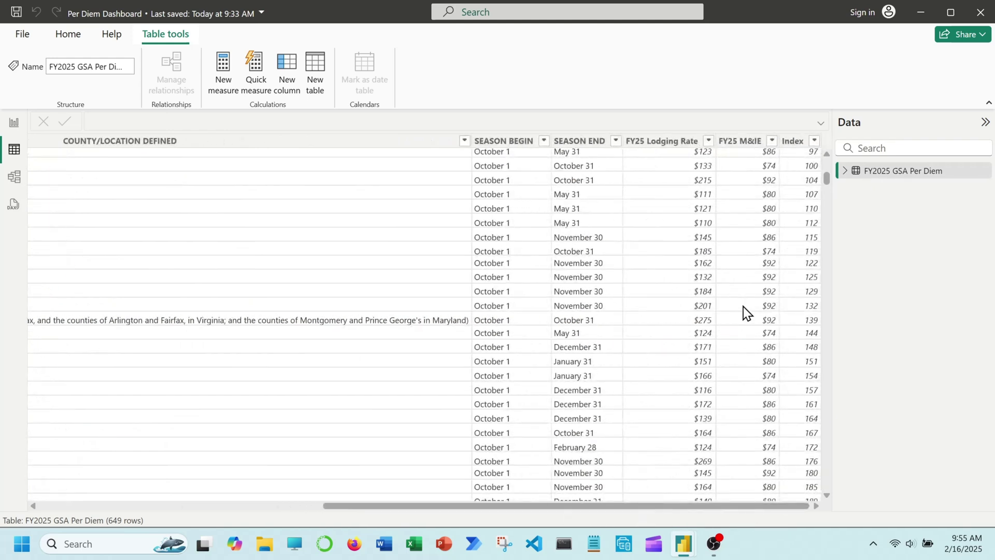
{"action": "scroll", "coordinate": [744, 311], "scroll_direction": "down", "scroll_amount": 10}
Reposition the FY2025 GSA Per Diem table card nearer the middle of the model view and return to the report view.
{"action": "left_click", "coordinate": [20, 180]}
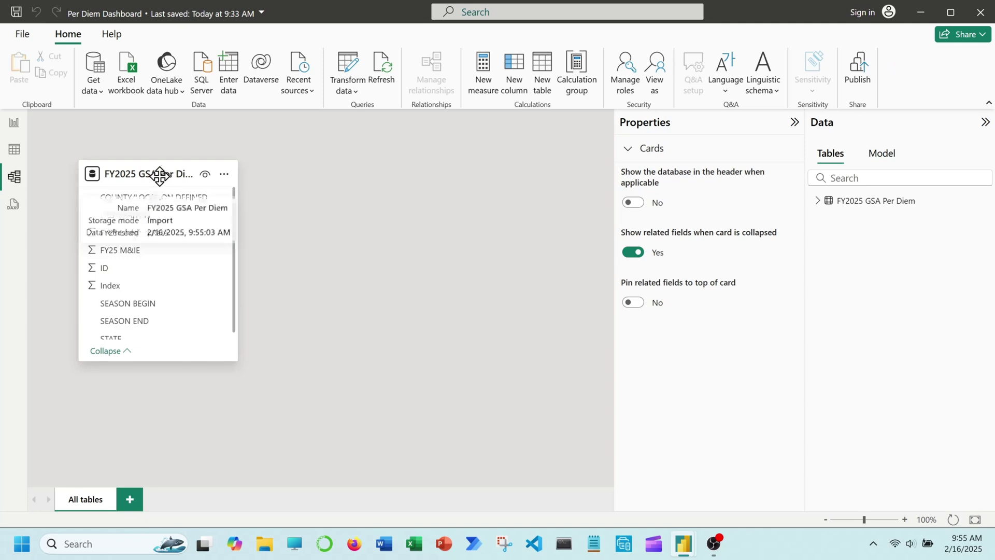
{"action": "left_click_drag", "start_coordinate": [160, 179], "coordinate": [326, 202]}
{"action": "left_click", "coordinate": [12, 124]}
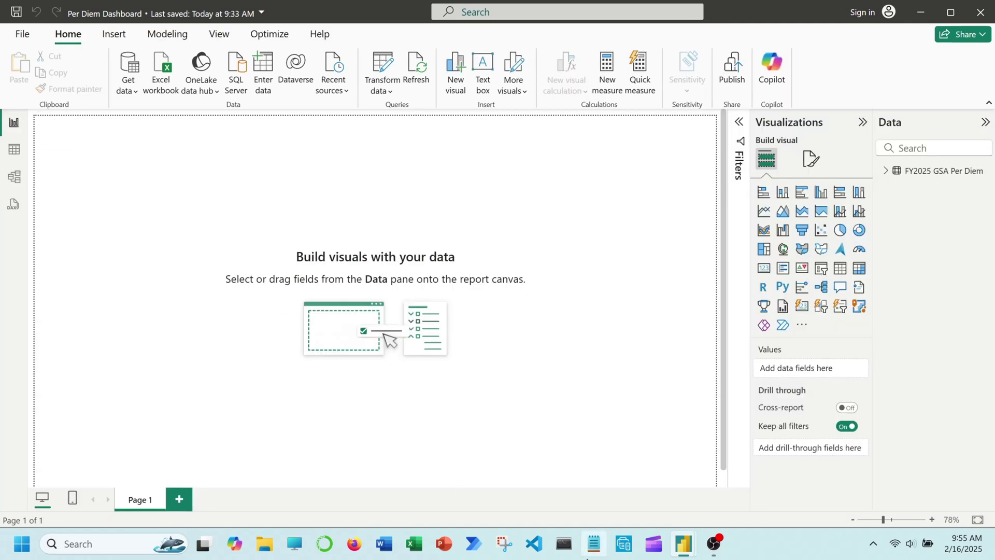
Switch to the finished Per Diem Dashboard report and examine its title, slicers, summary table and map.
{"action": "mouse_move", "coordinate": [685, 544]}
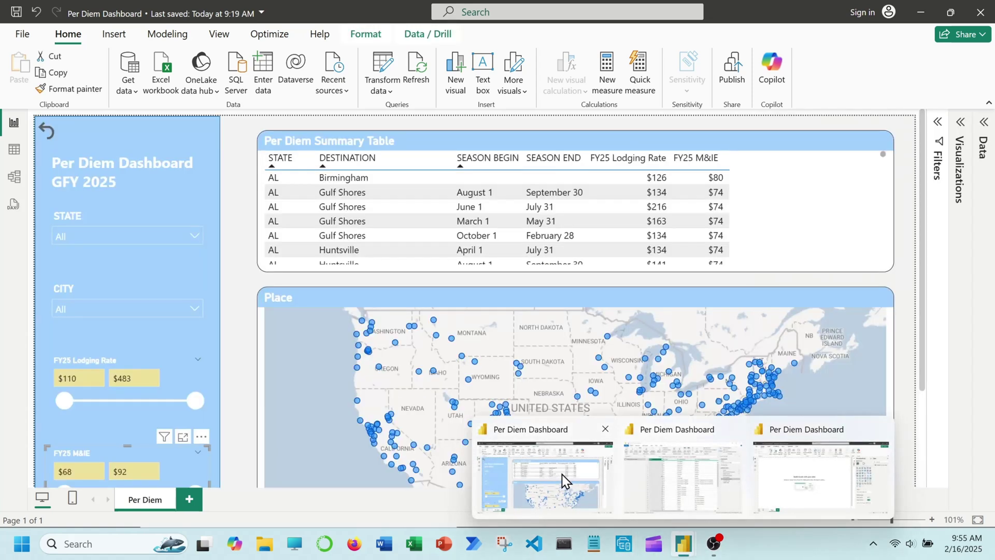
{"action": "left_click", "coordinate": [562, 474]}
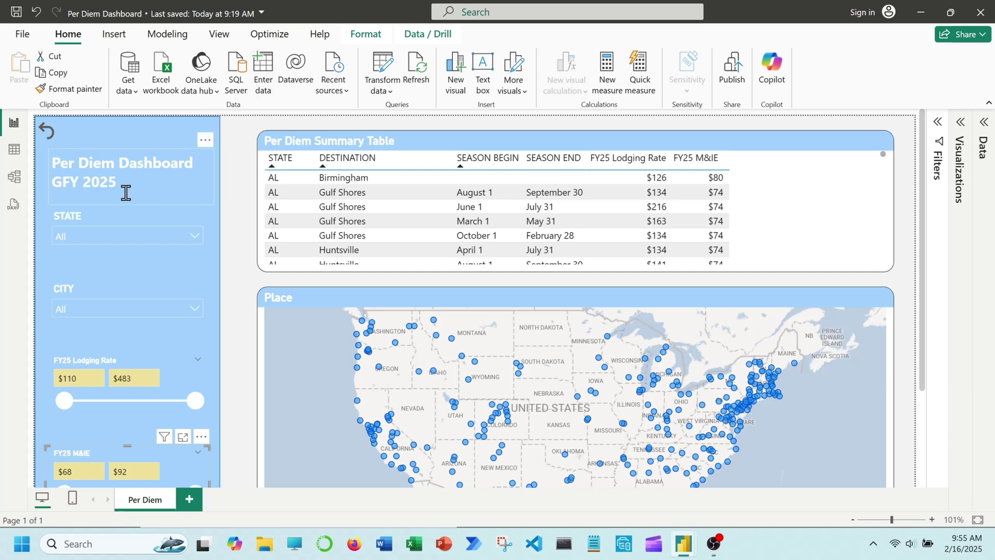
{"action": "scroll", "coordinate": [214, 264], "scroll_direction": "down", "scroll_amount": 3}
{"action": "scroll", "coordinate": [227, 240], "scroll_direction": "up", "scroll_amount": 3}
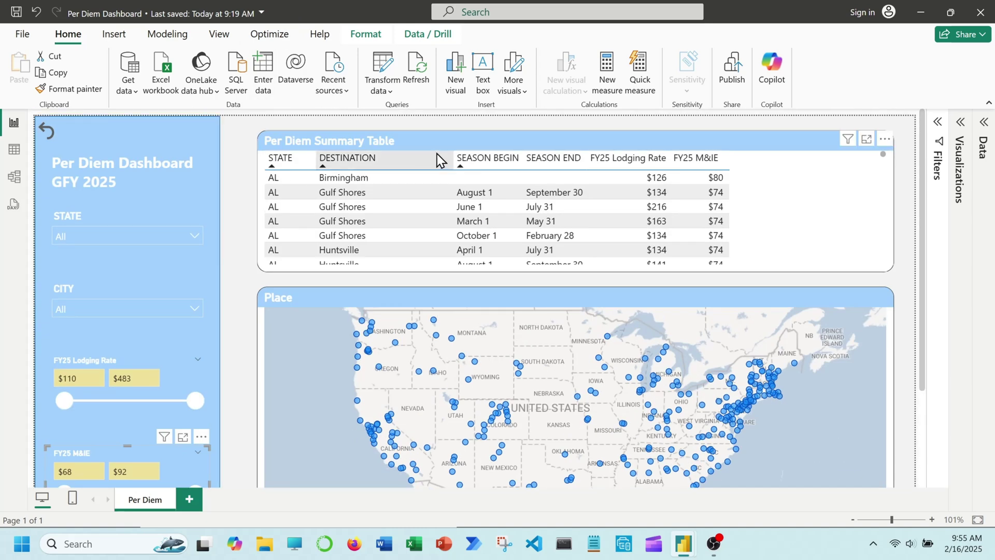
{"action": "scroll", "coordinate": [437, 154], "scroll_direction": "down", "scroll_amount": 3}
{"action": "scroll", "coordinate": [436, 154], "scroll_direction": "up", "scroll_amount": 3}
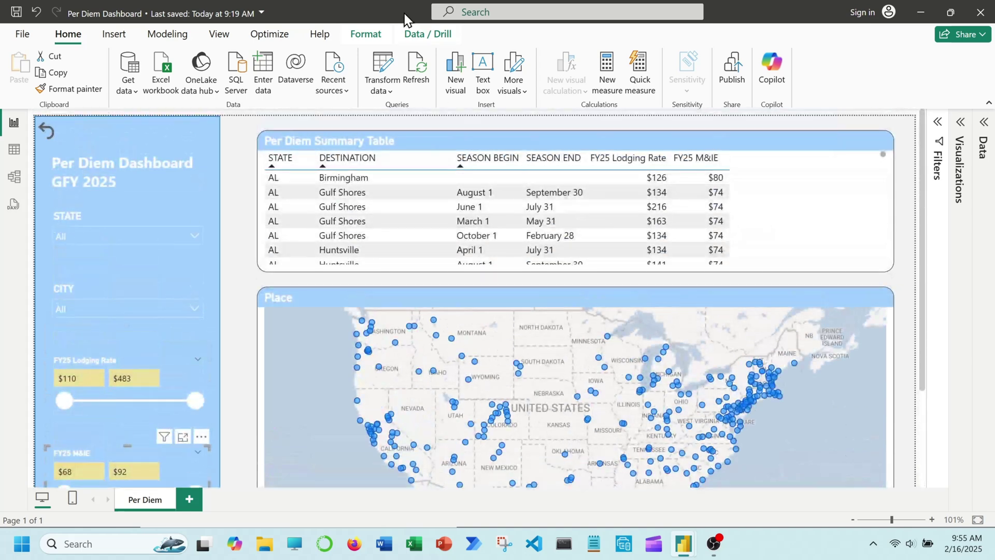
Return to the blank Per Diem Dashboard report, insert a rectangle shape on Page 1 and collapse the filters area.
{"action": "left_click_drag", "start_coordinate": [404, 18], "coordinate": [994, 86]}
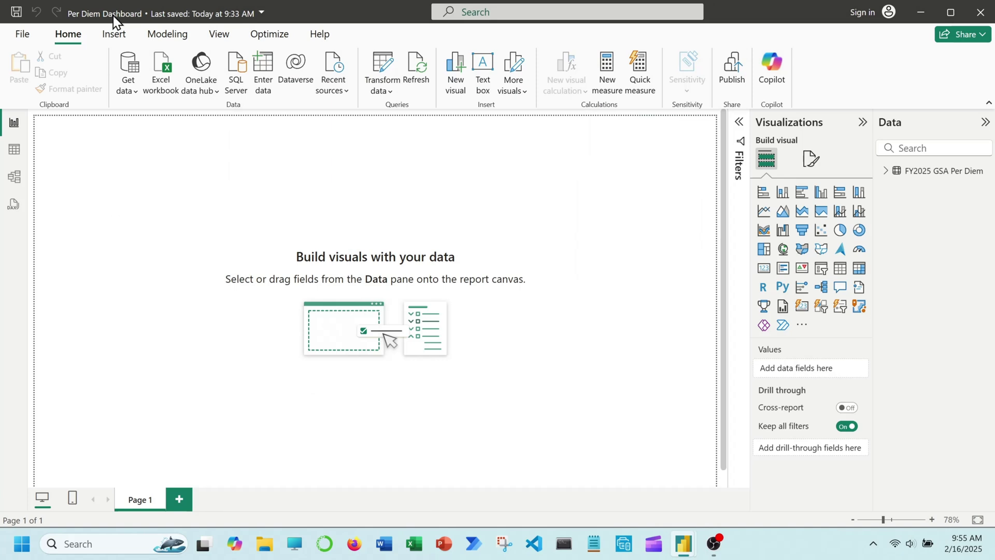
{"action": "left_click", "coordinate": [115, 38]}
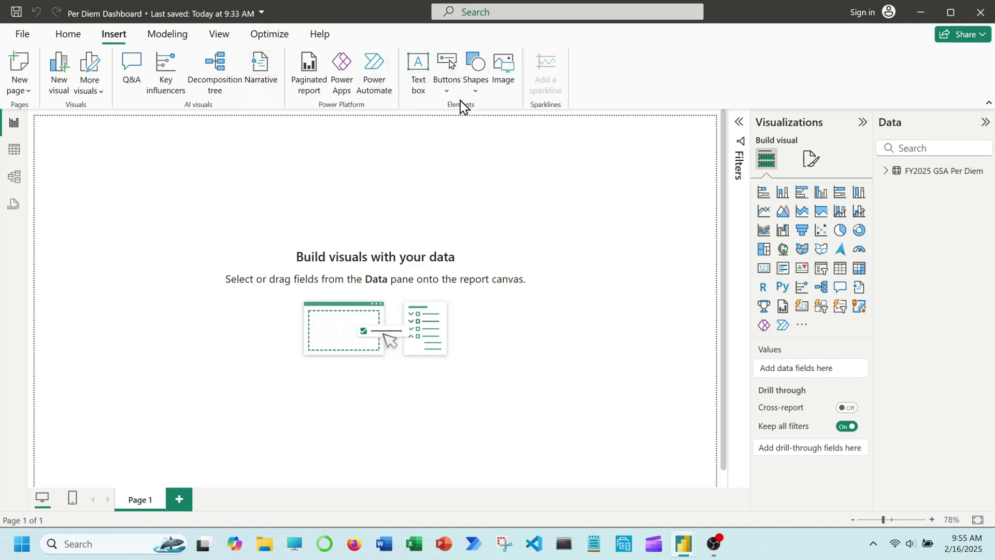
{"action": "left_click", "coordinate": [475, 93]}
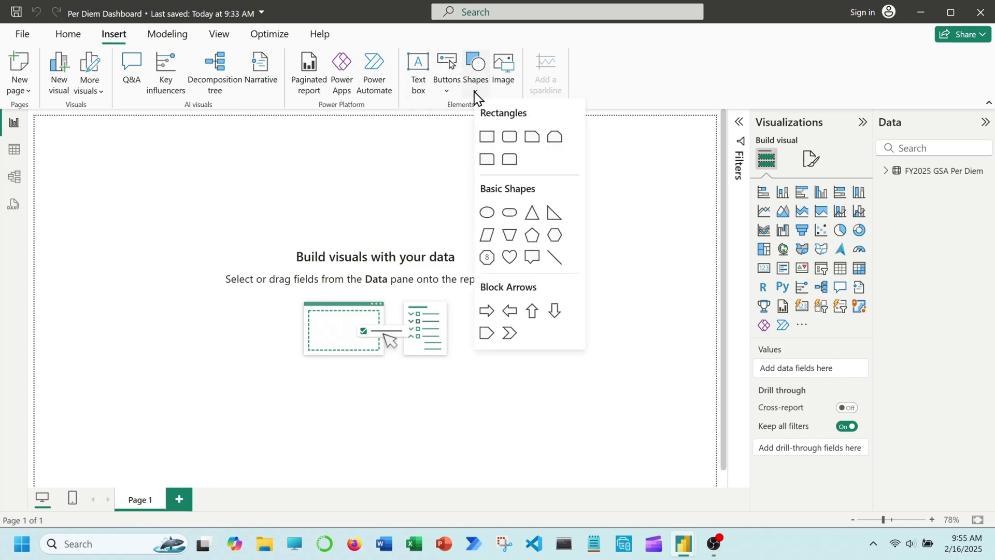
{"action": "left_click", "coordinate": [487, 140]}
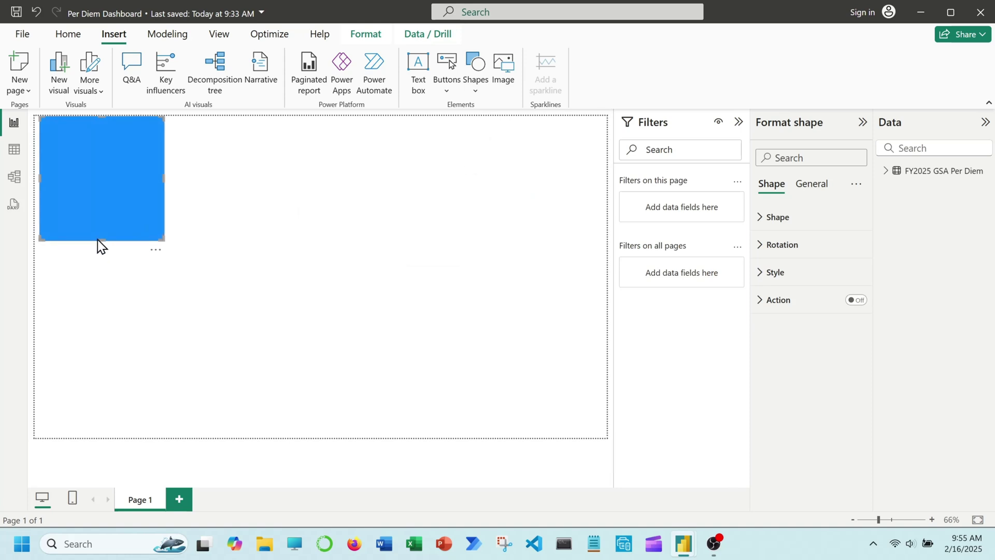
{"action": "left_click", "coordinate": [739, 121]}
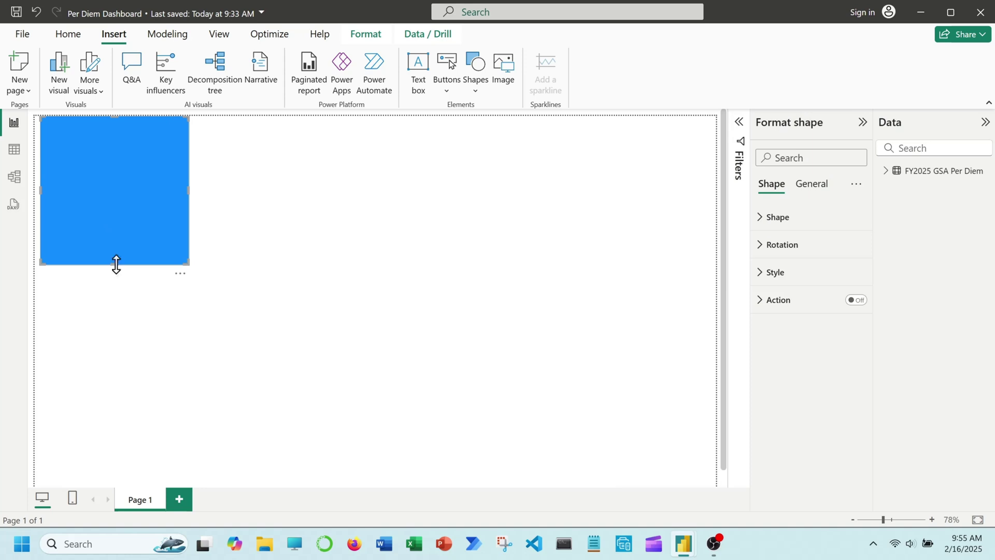
Move the rectangle into the page's upper-left corner, stretch it to the full page height and widen it slightly as a sidebar.
{"action": "left_click_drag", "start_coordinate": [122, 200], "coordinate": [114, 200]}
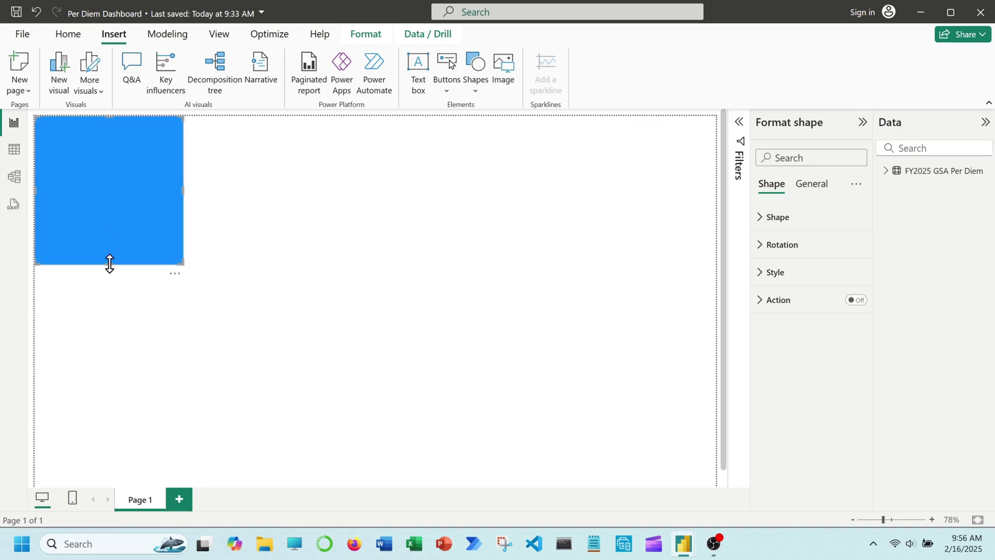
{"action": "left_click_drag", "start_coordinate": [109, 264], "coordinate": [93, 548]}
{"action": "scroll", "coordinate": [83, 389], "scroll_direction": "down", "scroll_amount": 2}
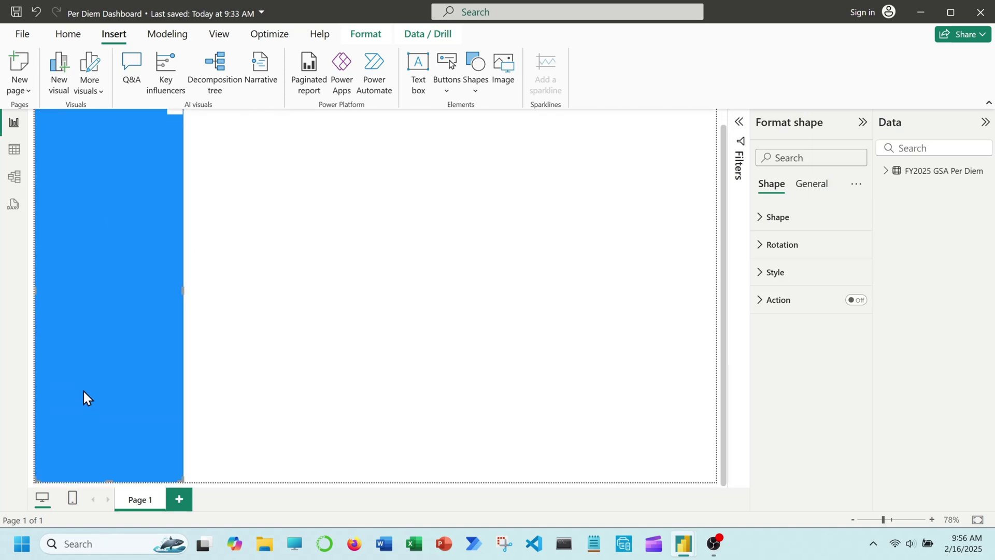
{"action": "scroll", "coordinate": [151, 320], "scroll_direction": "up", "scroll_amount": 1}
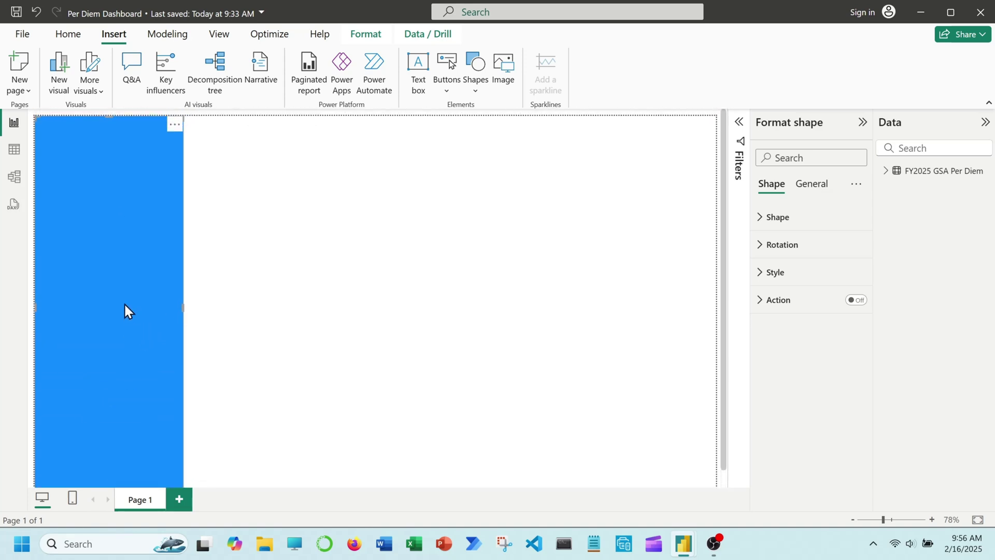
{"action": "left_click_drag", "start_coordinate": [185, 308], "coordinate": [192, 307]}
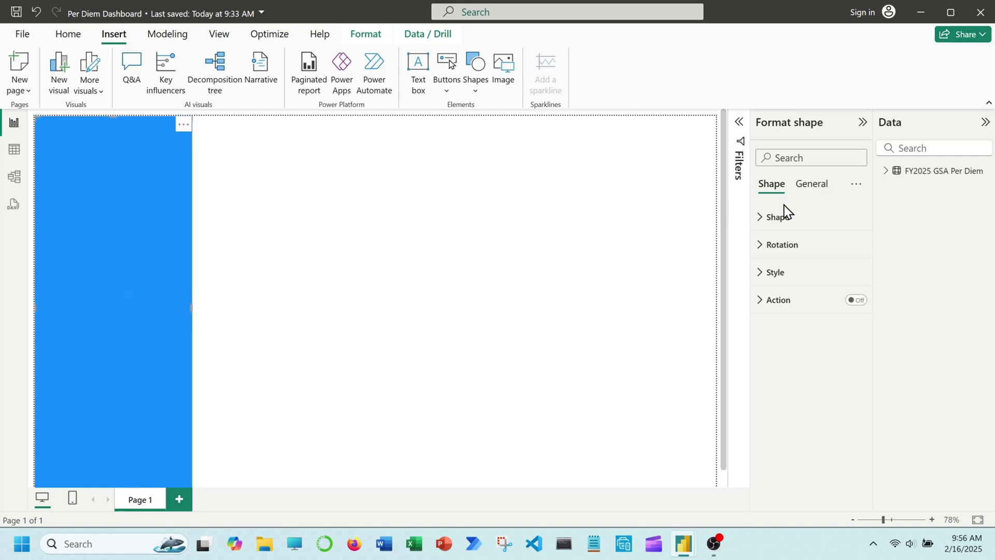
Set the sidebar rectangle's fill to the lightest tint of the theme blue.
{"action": "left_click", "coordinate": [779, 189]}
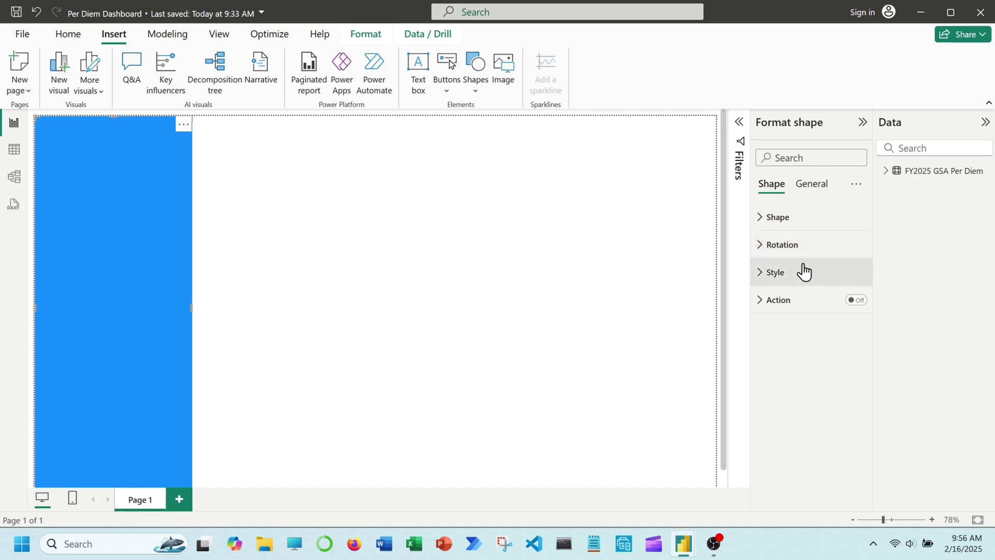
{"action": "left_click", "coordinate": [795, 221]}
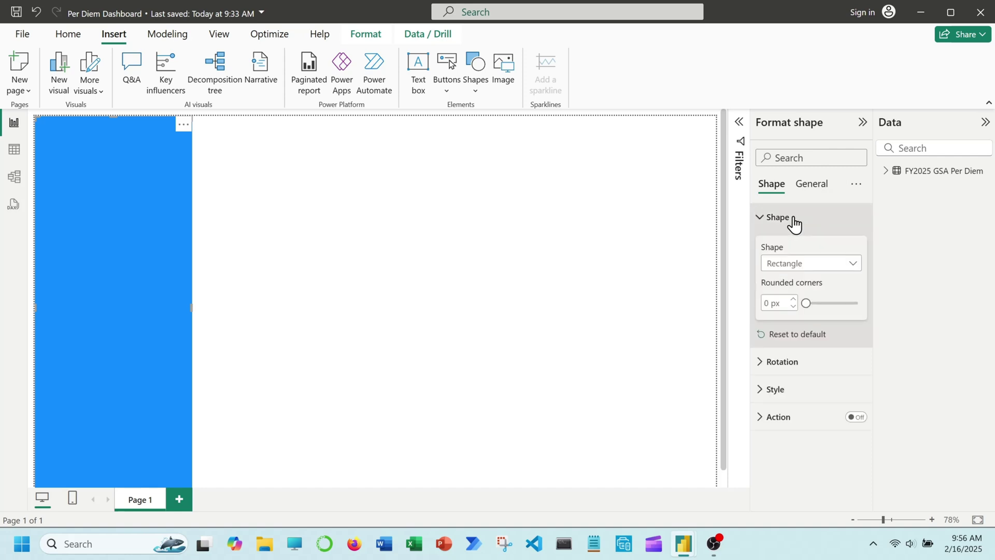
{"action": "left_click", "coordinate": [794, 220]}
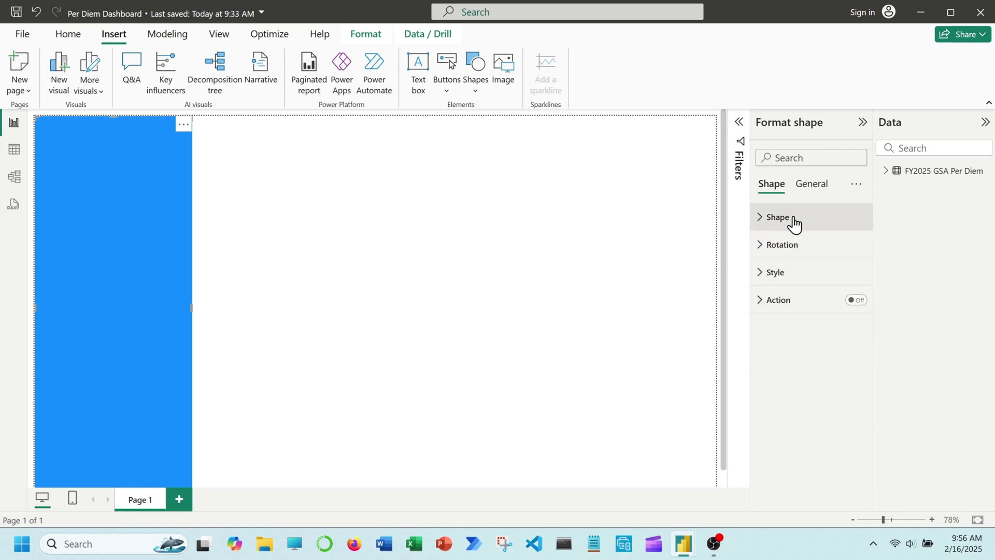
{"action": "left_click", "coordinate": [792, 271]}
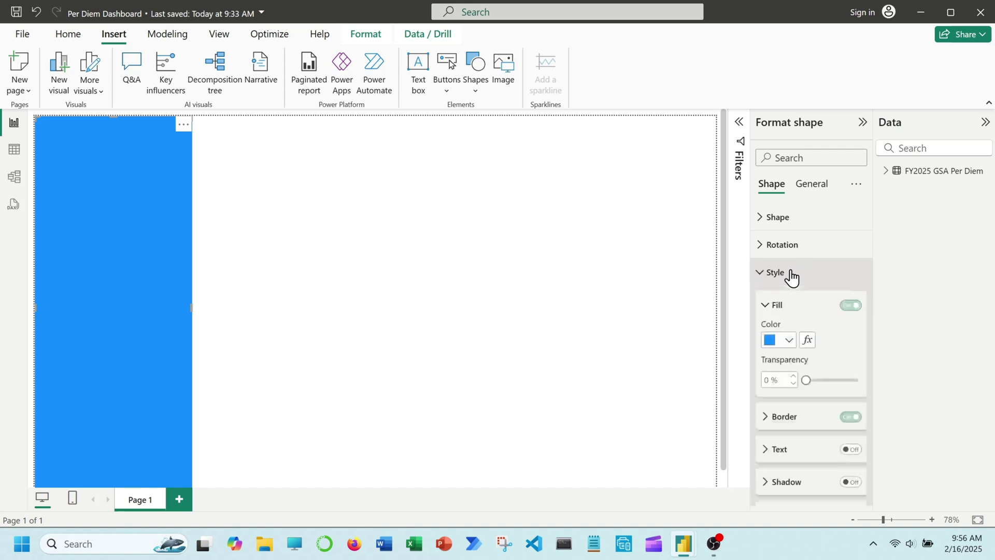
{"action": "left_click", "coordinate": [791, 343]}
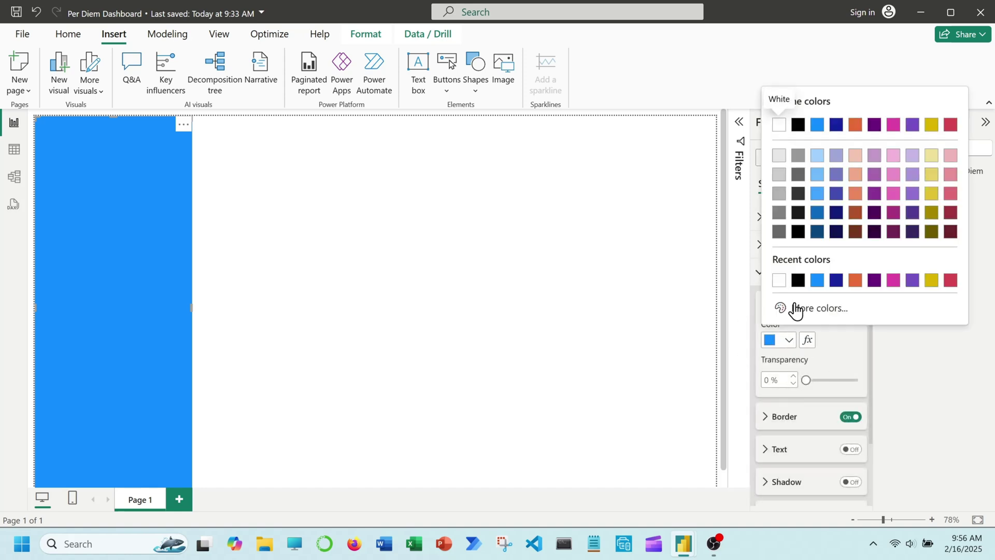
{"action": "left_click", "coordinate": [817, 155]}
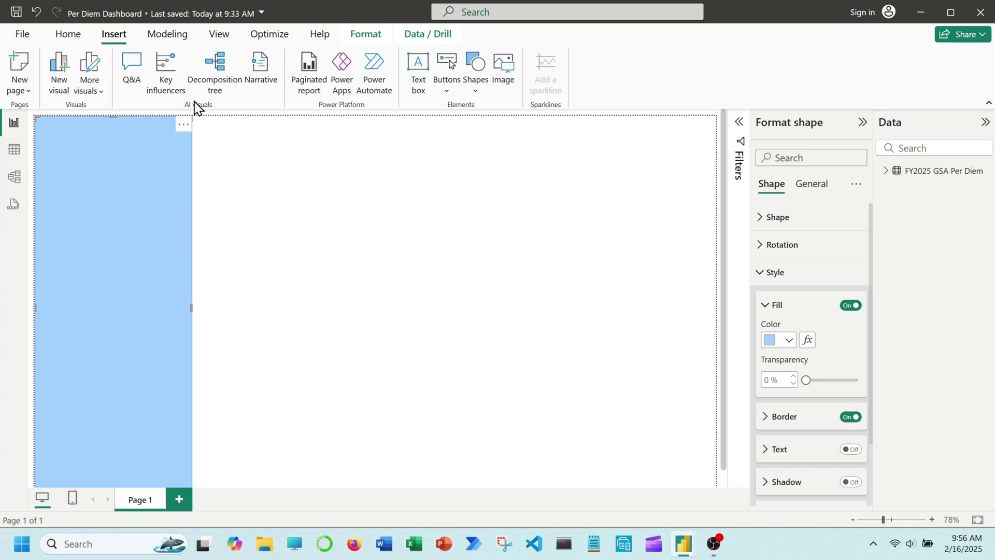
Insert a text box, shrink it to a short box slightly narrower than the sidebar and place it near the sidebar's upper end.
{"action": "left_click", "coordinate": [423, 83]}
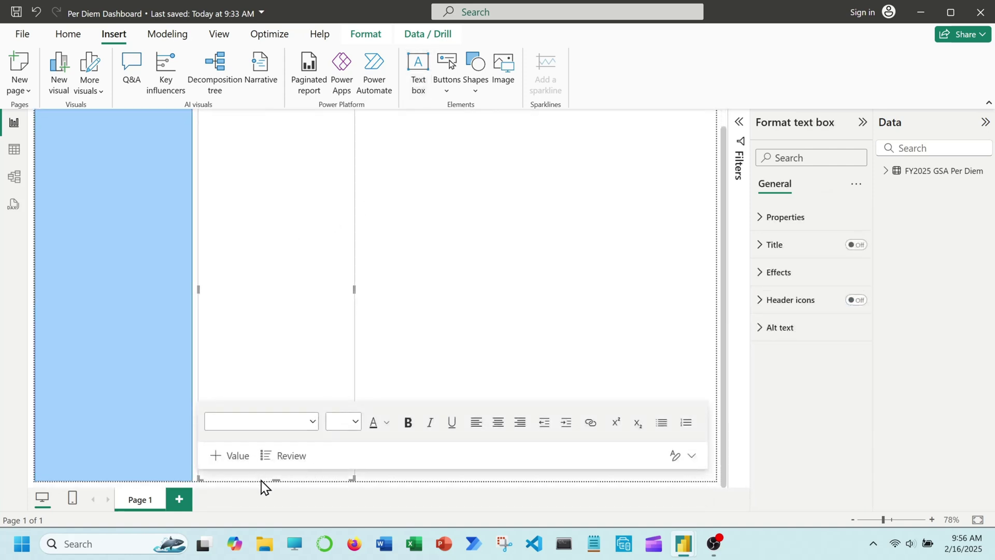
{"action": "left_click_drag", "start_coordinate": [274, 477], "coordinate": [303, 147]}
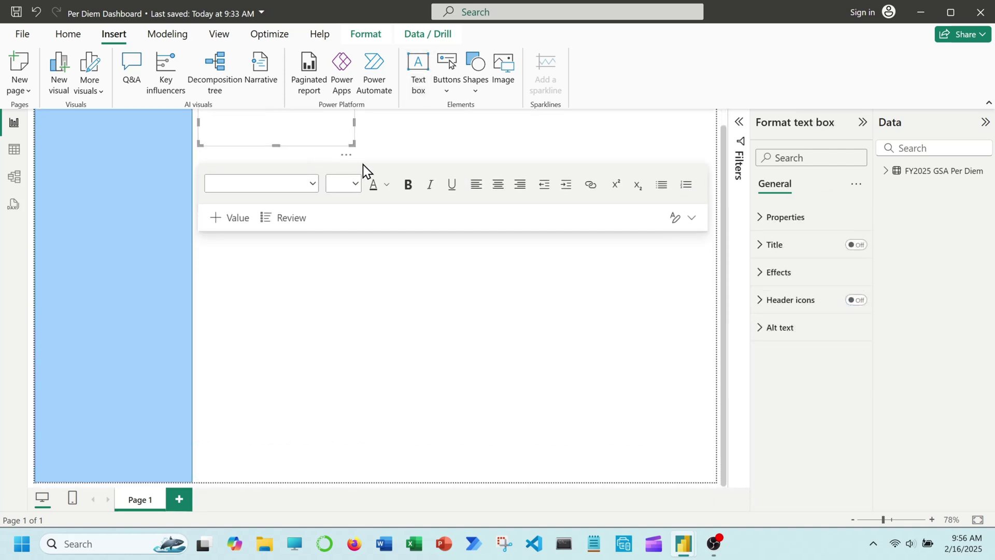
{"action": "left_click", "coordinate": [278, 134]}
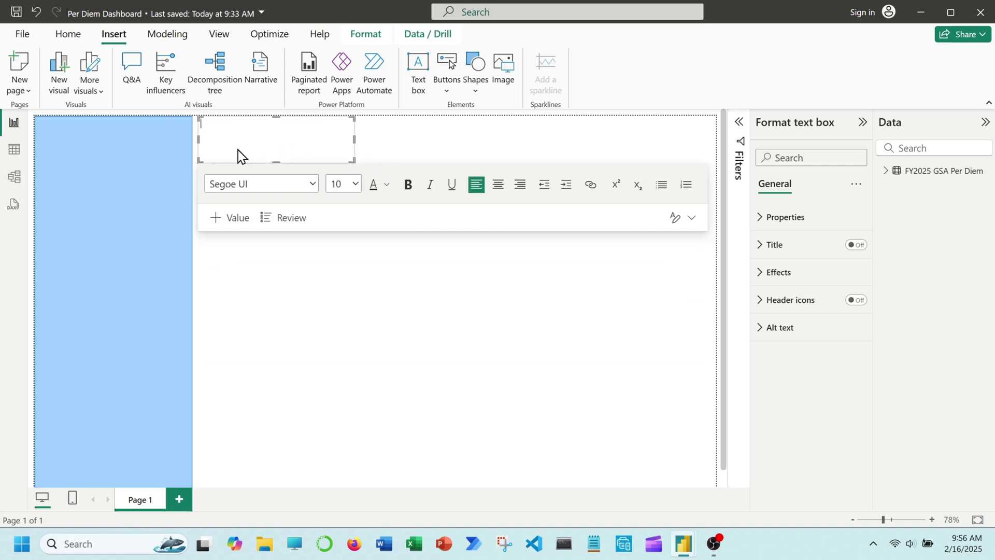
{"action": "left_click", "coordinate": [370, 146]}
{"action": "left_click", "coordinate": [287, 165]}
{"action": "left_click_drag", "start_coordinate": [287, 164], "coordinate": [128, 182]}
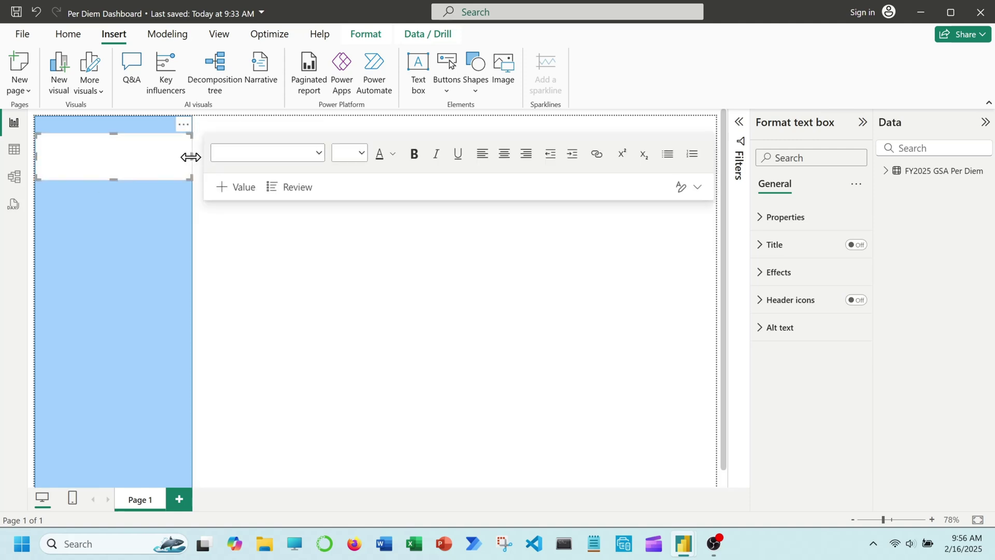
{"action": "left_click_drag", "start_coordinate": [189, 156], "coordinate": [171, 162]}
{"action": "left_click", "coordinate": [116, 157]}
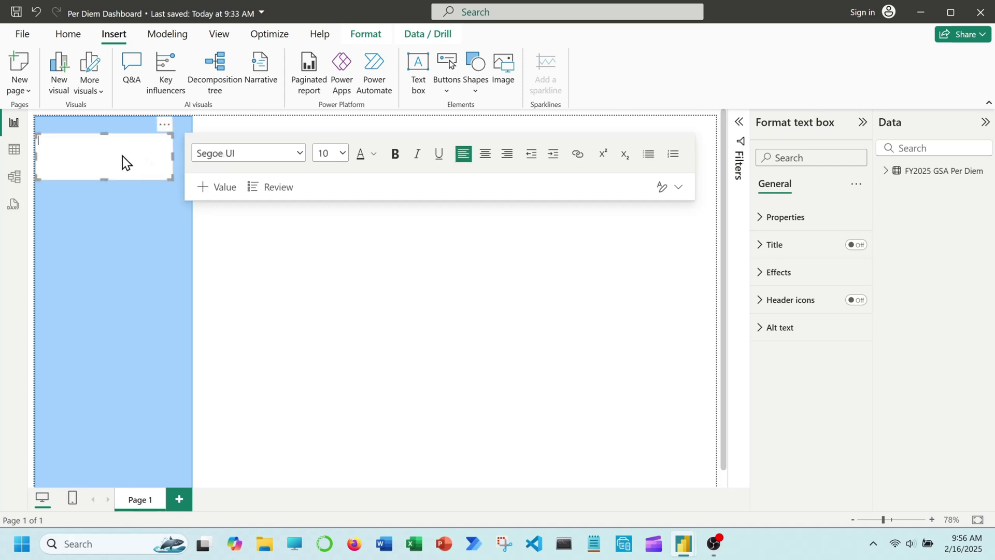
{"action": "left_click_drag", "start_coordinate": [117, 179], "coordinate": [123, 181]}
Enter the title "Per Diem Dashboard GFY 2025" in the text box and format it in bold at font size 16.
{"action": "left_click", "coordinate": [107, 160]}
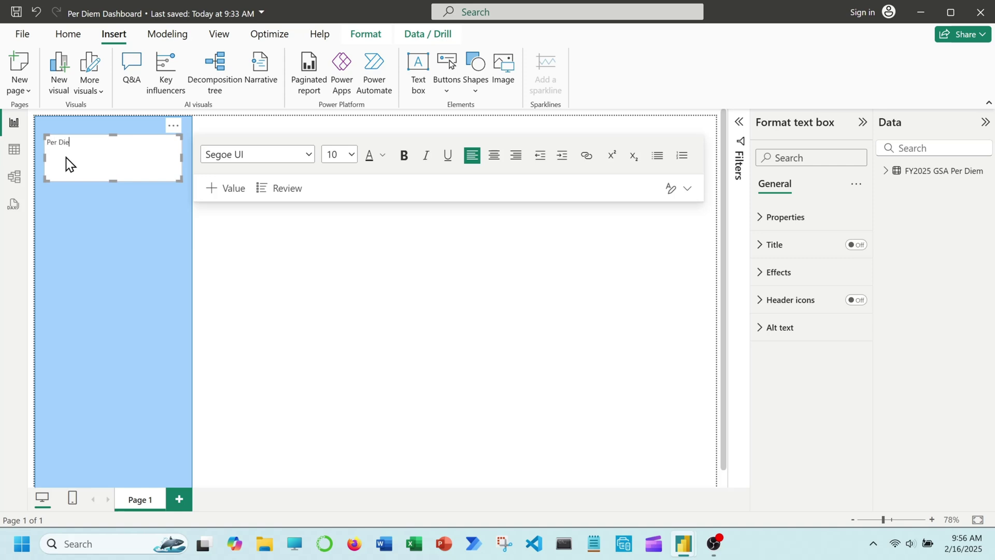
{"action": "type", "text": "Per Diem Dashboard GFY 2025"}
{"action": "left_click", "coordinate": [356, 161]}
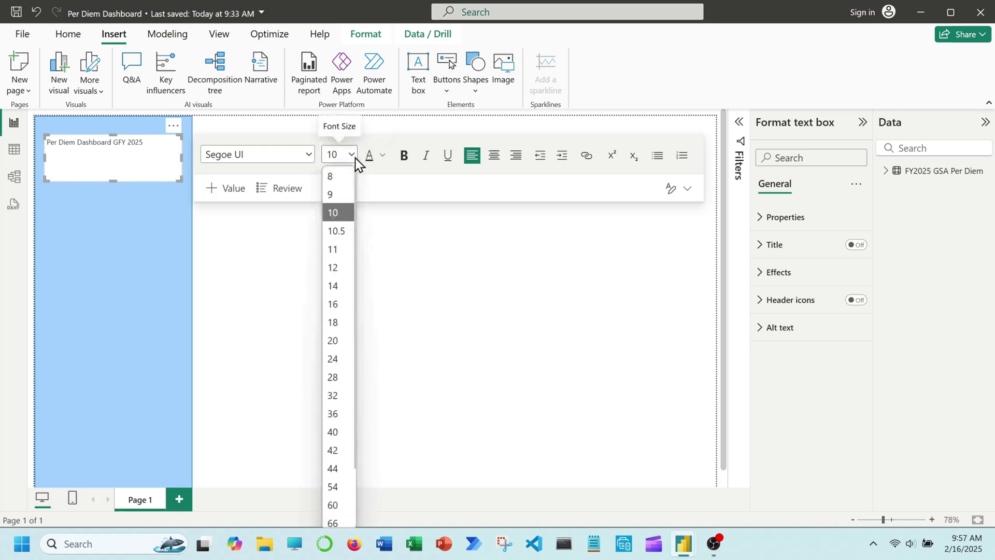
{"action": "left_click", "coordinate": [337, 309]}
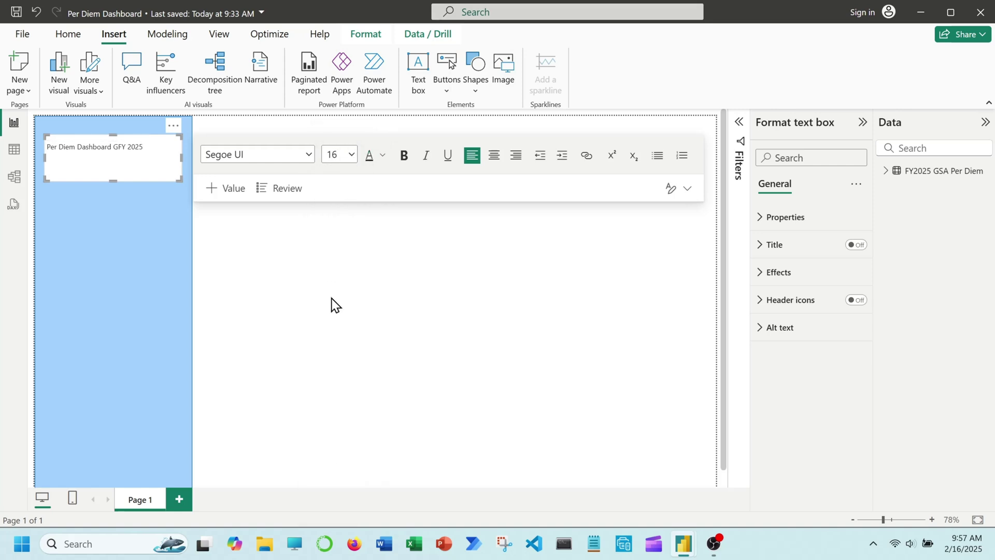
{"action": "left_click_drag", "start_coordinate": [145, 148], "coordinate": [47, 153]}
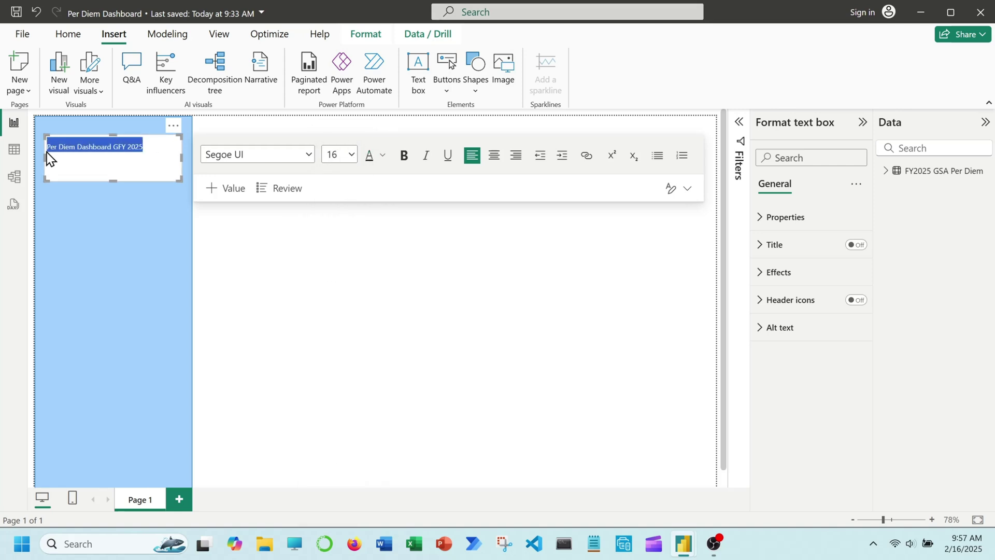
{"action": "left_click", "coordinate": [353, 155]}
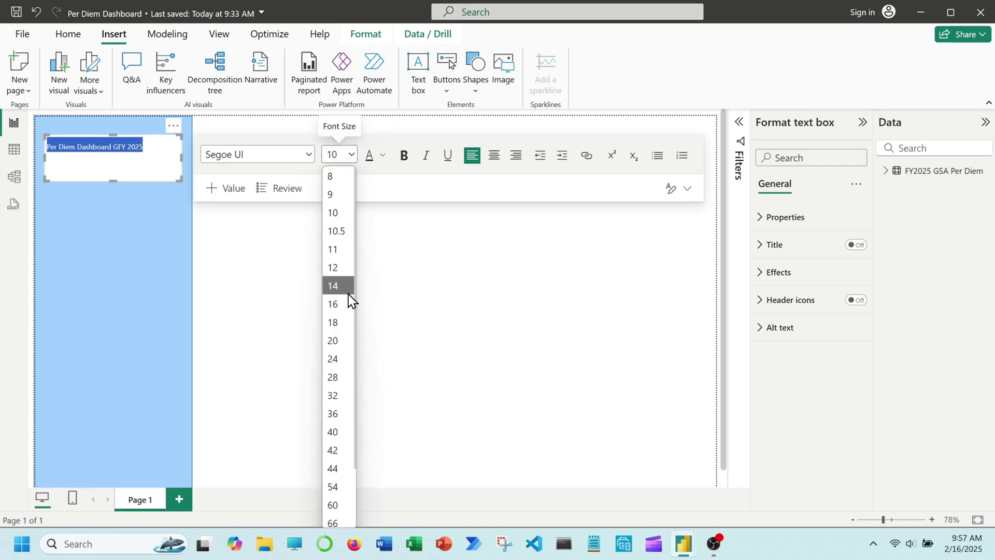
{"action": "left_click", "coordinate": [342, 306]}
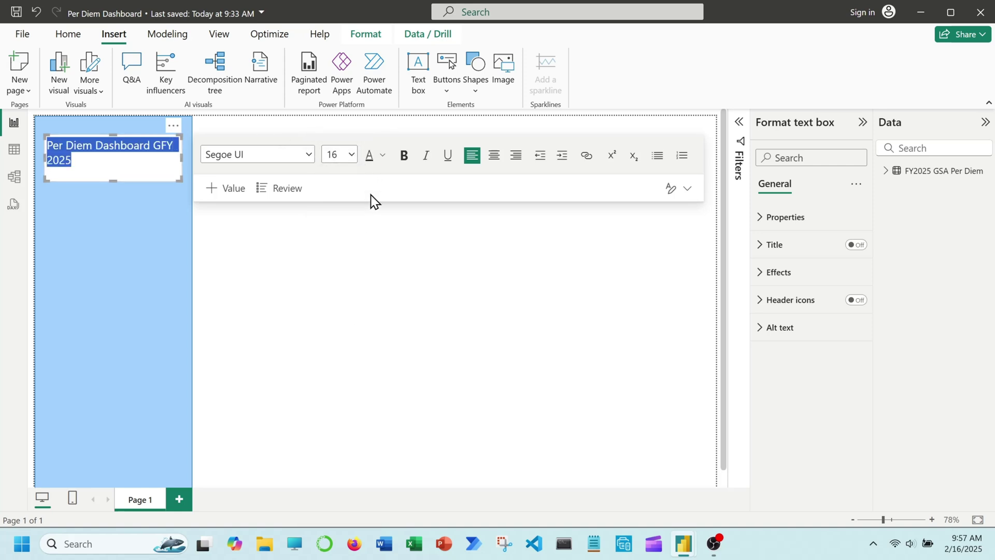
{"action": "left_click", "coordinate": [405, 155]}
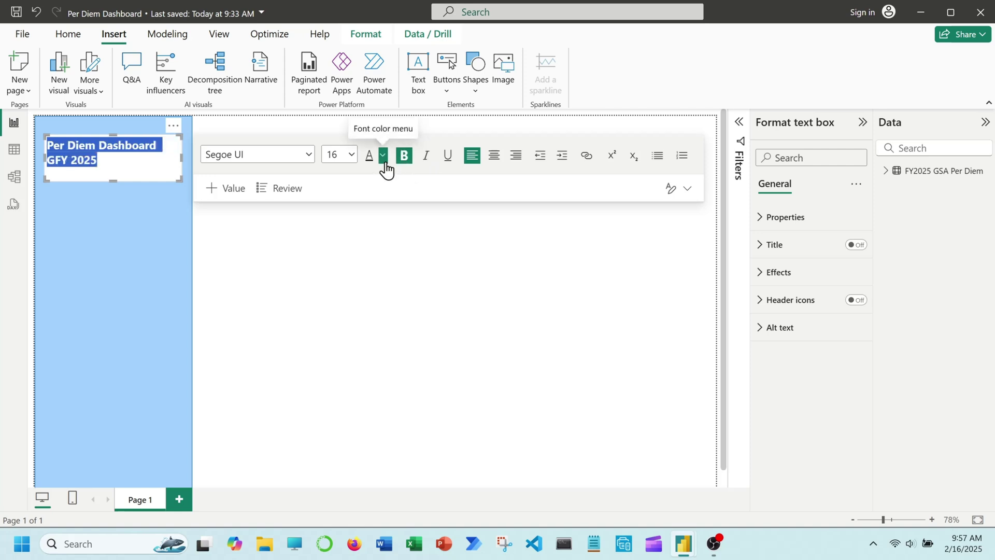
Send the blue sidebar rectangle to the back, behind the title text box.
{"action": "left_click", "coordinate": [125, 228]}
{"action": "left_click", "coordinate": [123, 229]}
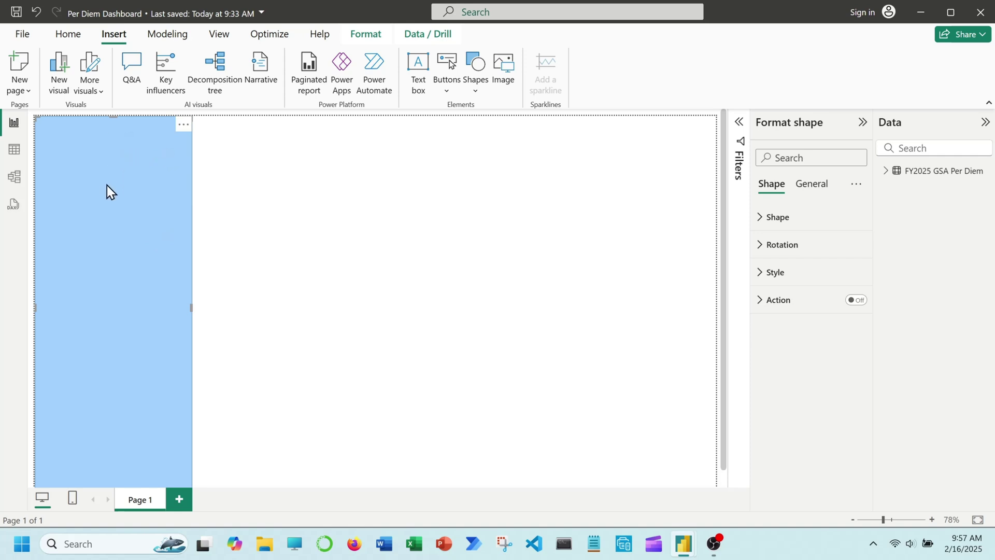
{"action": "mouse_move", "coordinate": [107, 185]}
{"action": "left_mouse_down"}
{"action": "mouse_move", "coordinate": [334, 218]}
{"action": "mouse_move", "coordinate": [110, 198]}
{"action": "left_mouse_up"}
{"action": "left_click", "coordinate": [375, 36]}
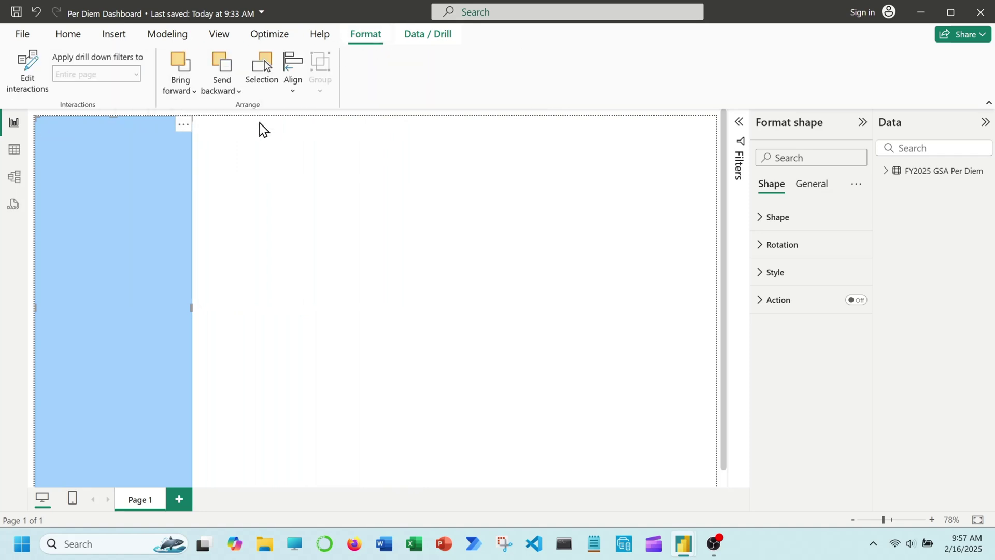
{"action": "left_click", "coordinate": [238, 92]}
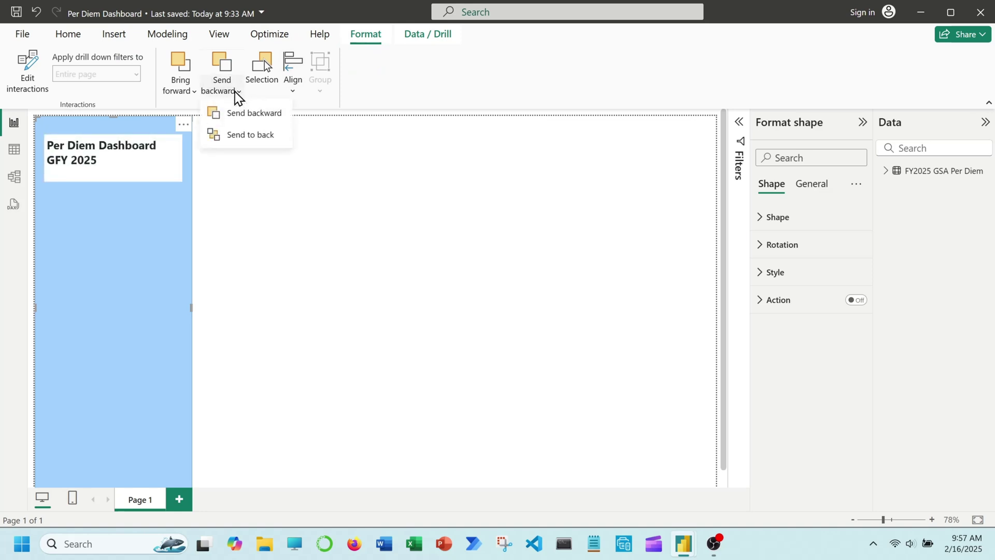
{"action": "left_click", "coordinate": [248, 136]}
{"action": "left_click", "coordinate": [248, 216]}
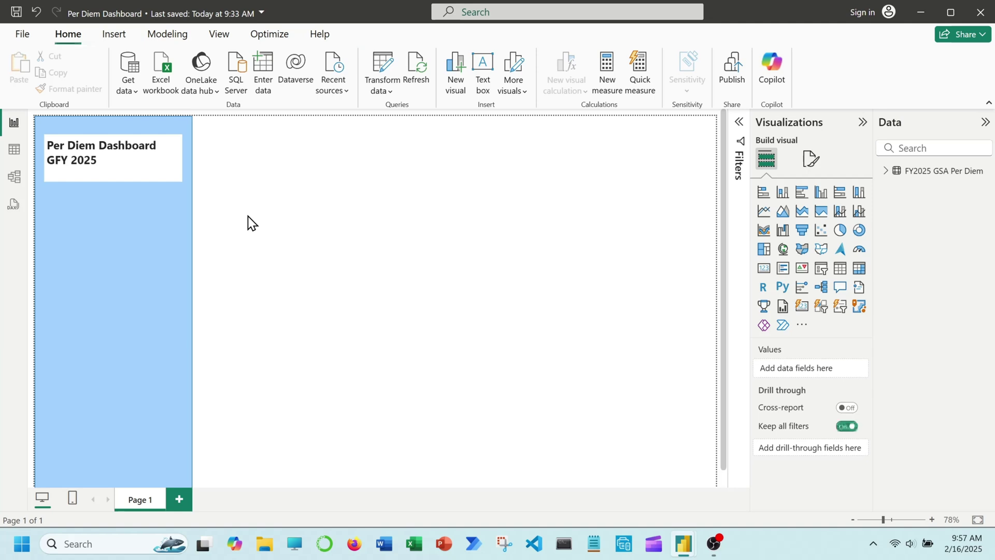
Open the background effect settings of the title text box.
{"action": "left_click", "coordinate": [138, 170]}
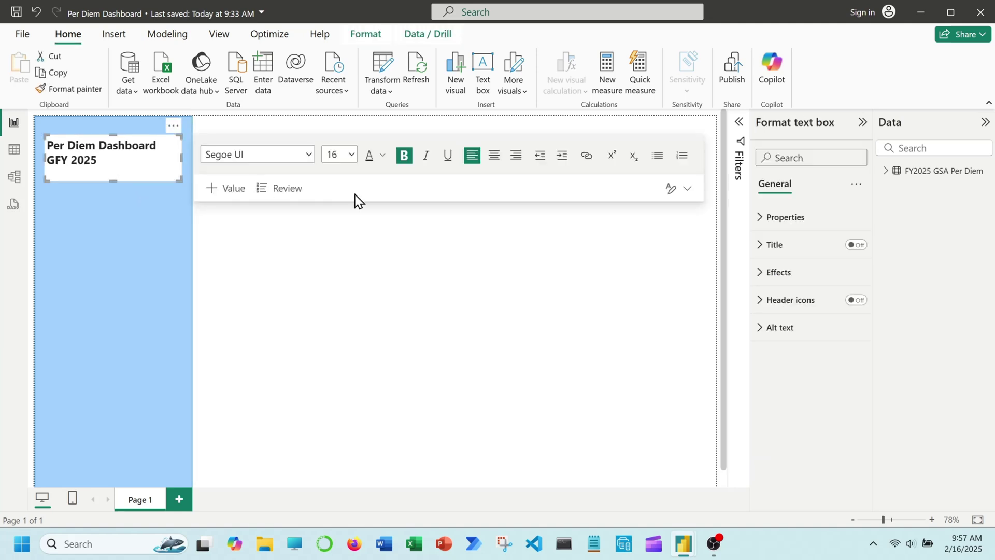
{"action": "left_click", "coordinate": [779, 273]}
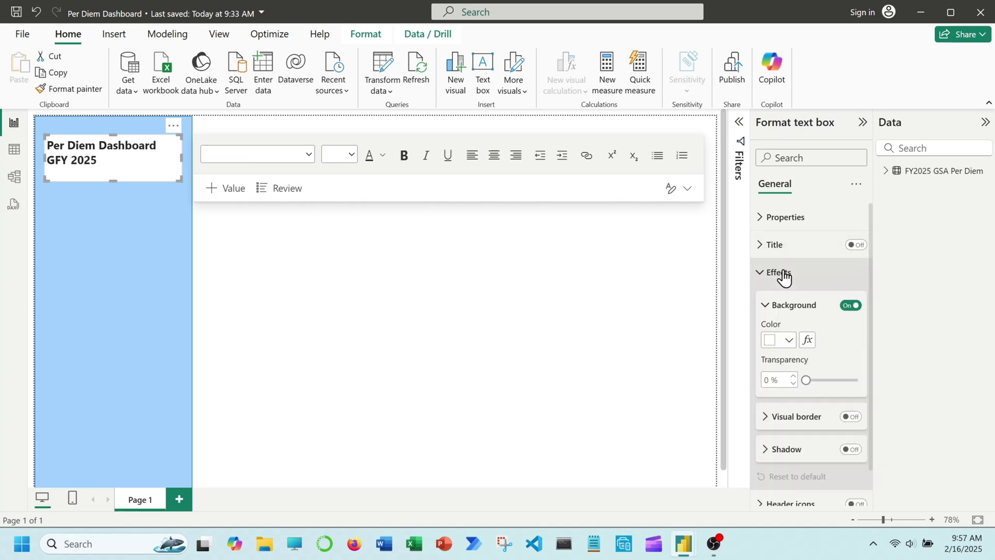
{"action": "scroll", "coordinate": [784, 274], "scroll_direction": "down", "scroll_amount": 1}
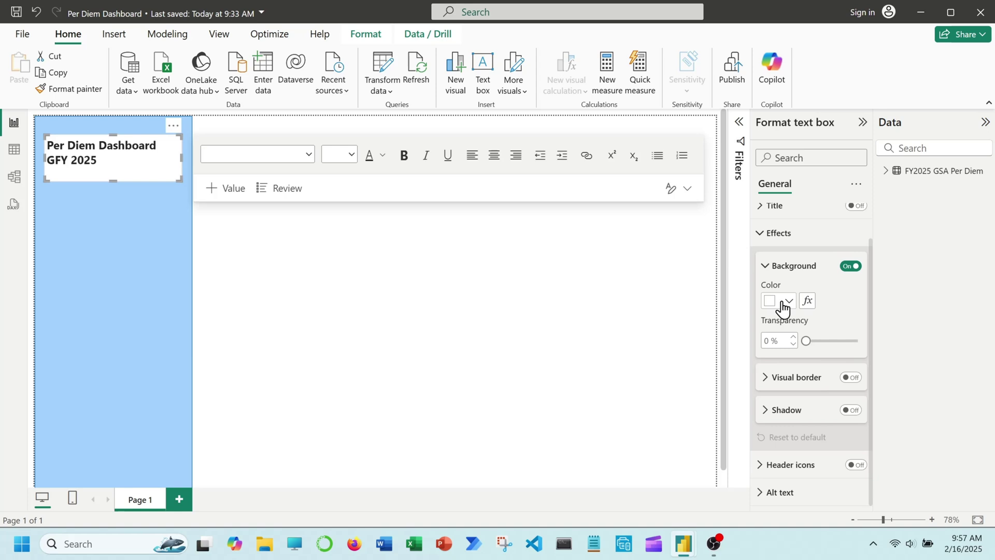
Fill the title text box's background with the sidebar's light blue and colour the "Per Diem Dashboard GFY 2025" text white.
{"action": "left_click", "coordinate": [786, 302]}
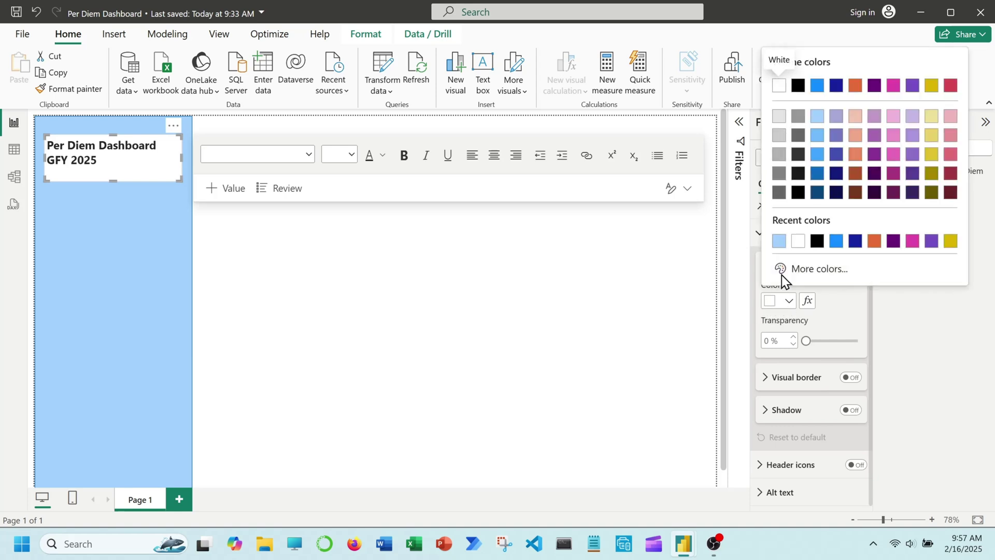
{"action": "left_click", "coordinate": [779, 242]}
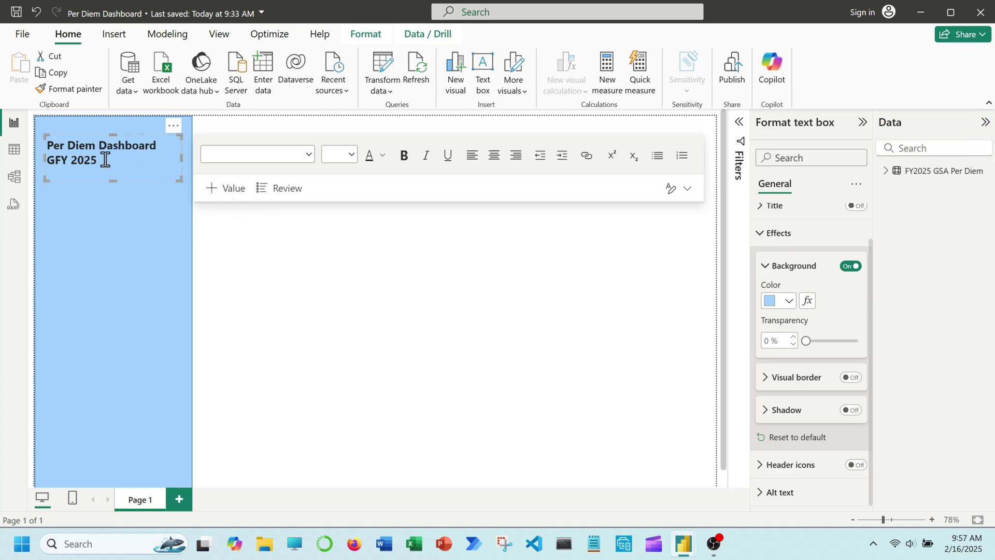
{"action": "left_click_drag", "start_coordinate": [106, 160], "coordinate": [45, 146]}
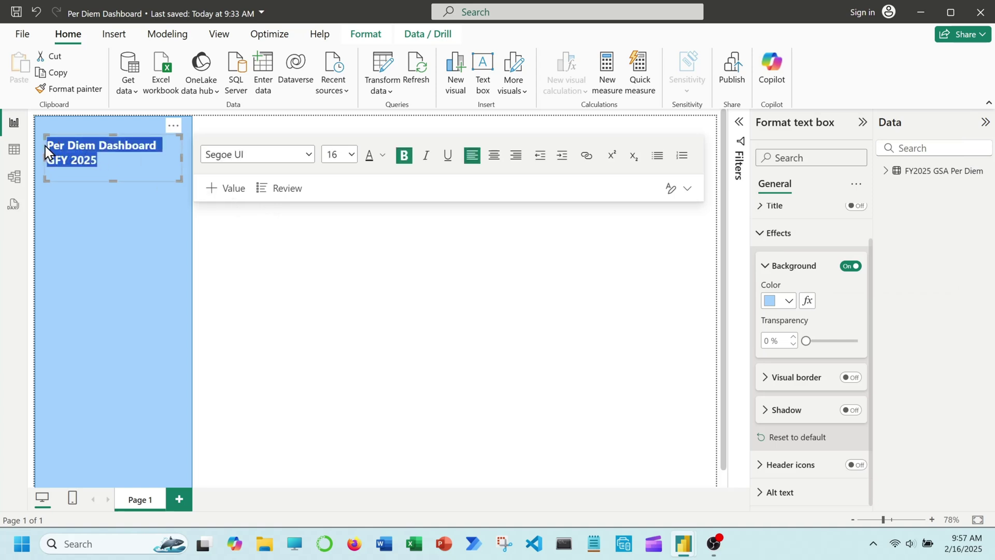
{"action": "left_click", "coordinate": [383, 156]}
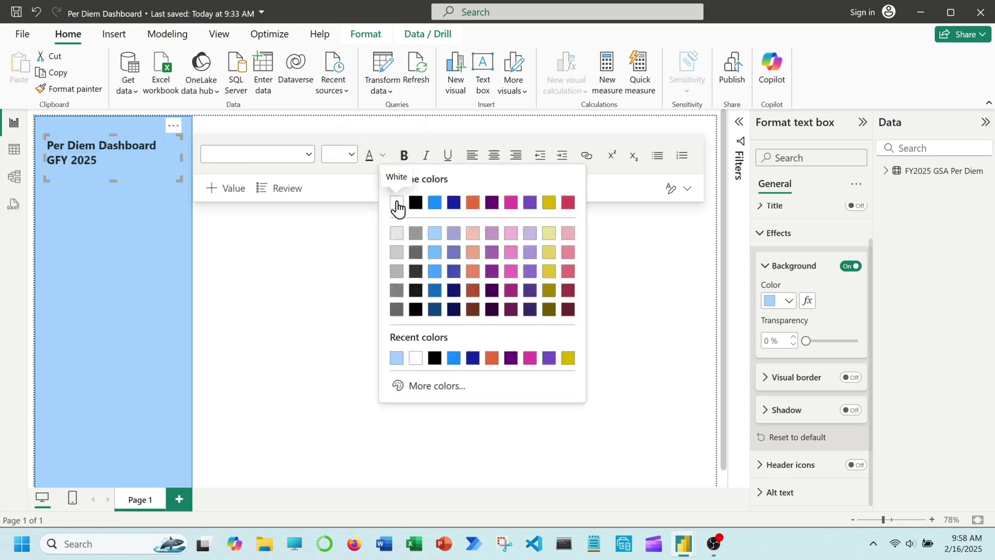
{"action": "left_click", "coordinate": [398, 205]}
{"action": "left_click", "coordinate": [101, 246]}
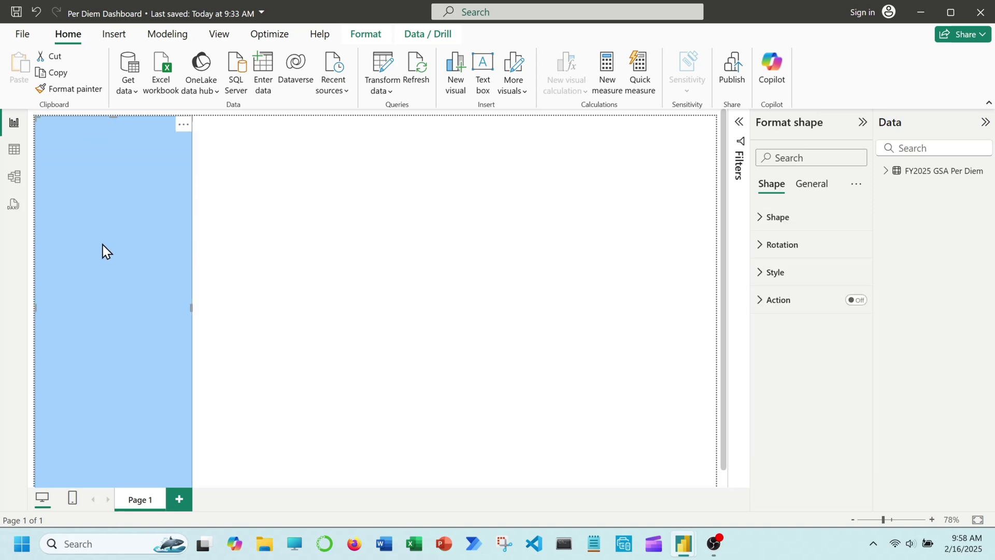
{"action": "left_click", "coordinate": [239, 226]}
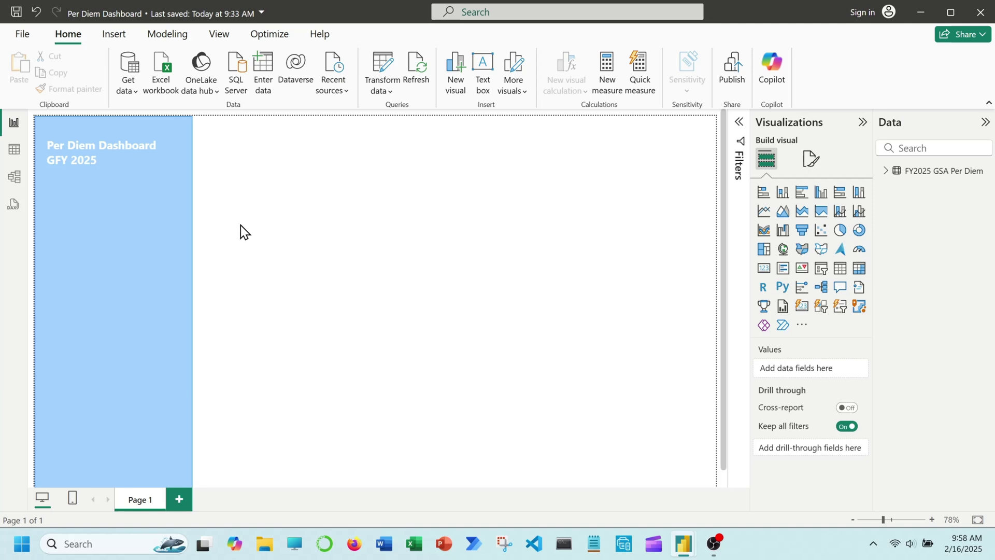
Reduce the title text box's height slightly and move it a little down and to the right within the blue sidebar.
{"action": "left_click", "coordinate": [125, 164]}
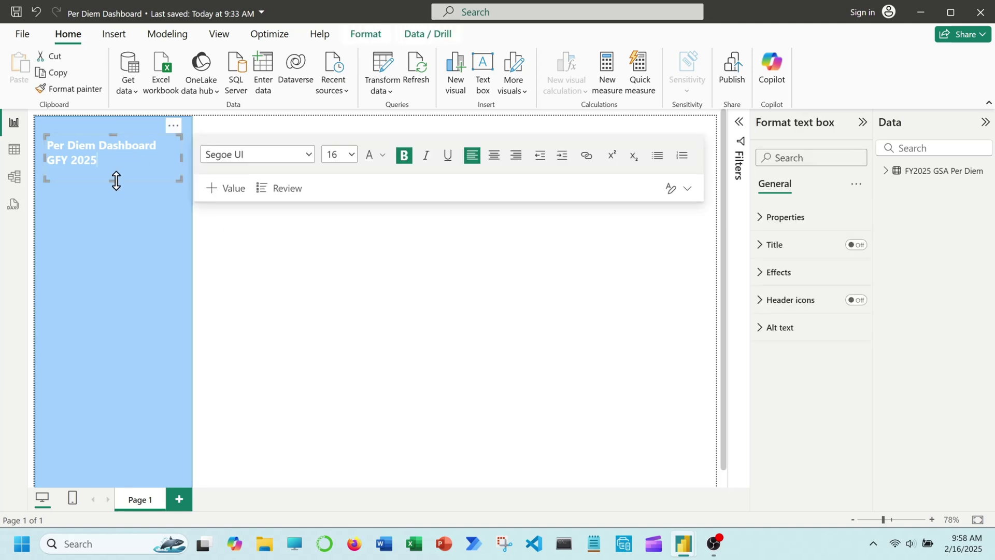
{"action": "left_click_drag", "start_coordinate": [116, 180], "coordinate": [116, 173]}
{"action": "left_click_drag", "start_coordinate": [135, 136], "coordinate": [139, 147]}
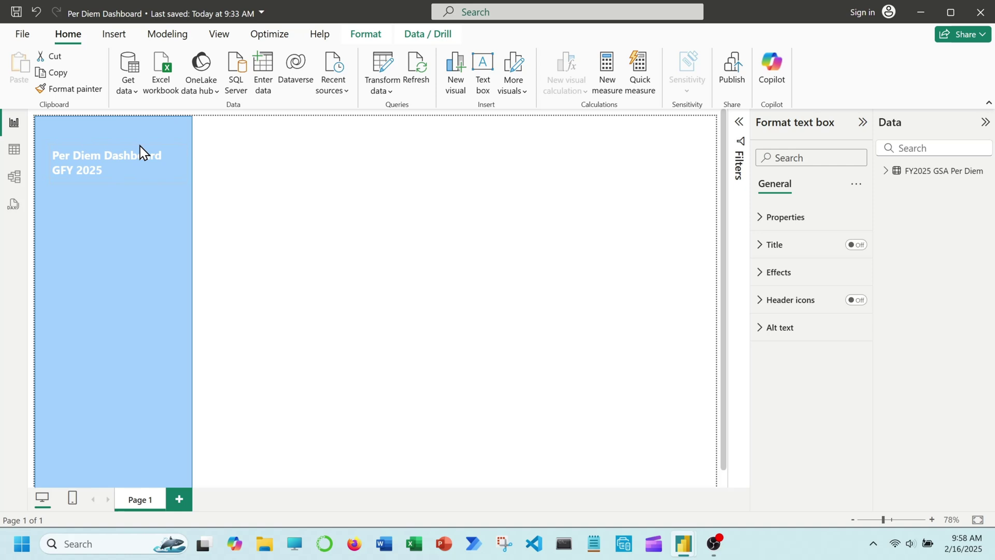
{"action": "left_click", "coordinate": [140, 147]}
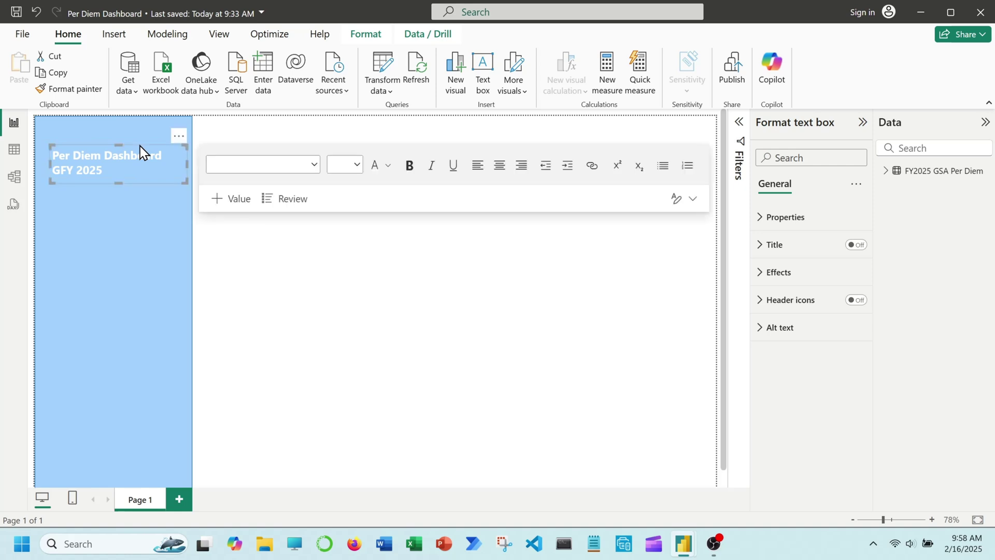
{"action": "left_click", "coordinate": [240, 279]}
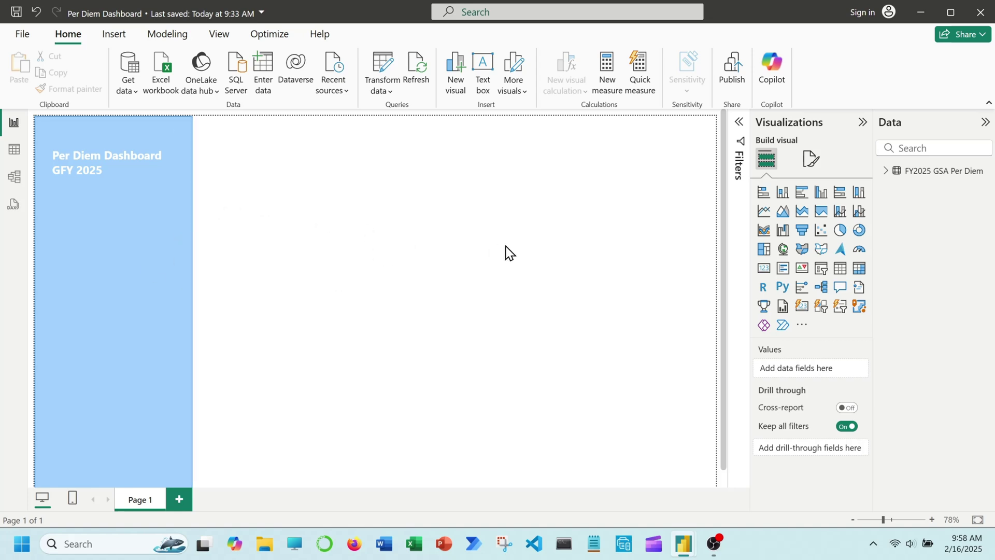
Add a slicer visual to the blank canvas beside the blue sidebar and shrink it to a short box.
{"action": "left_click", "coordinate": [821, 270]}
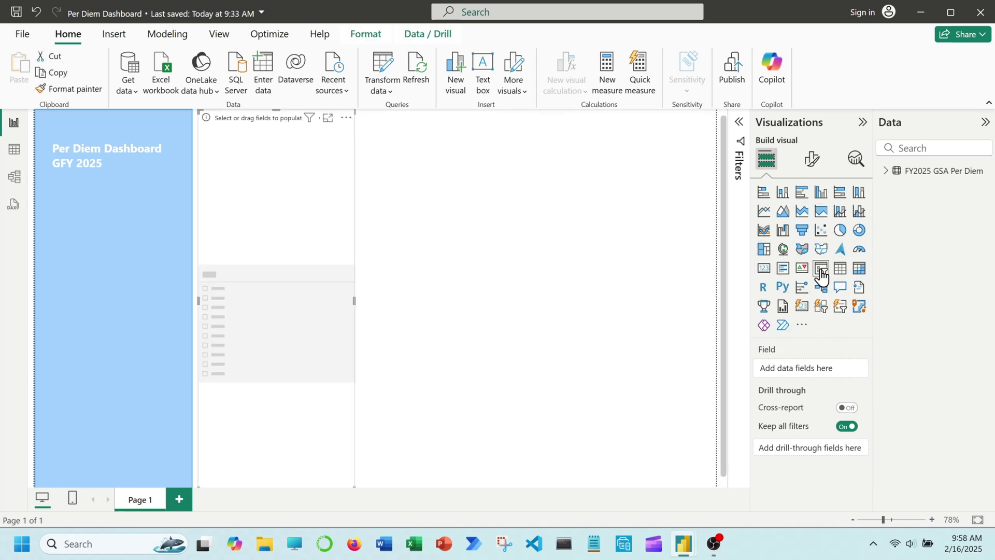
{"action": "left_click_drag", "start_coordinate": [274, 110], "coordinate": [295, 373]}
{"action": "left_click_drag", "start_coordinate": [278, 426], "coordinate": [285, 286]}
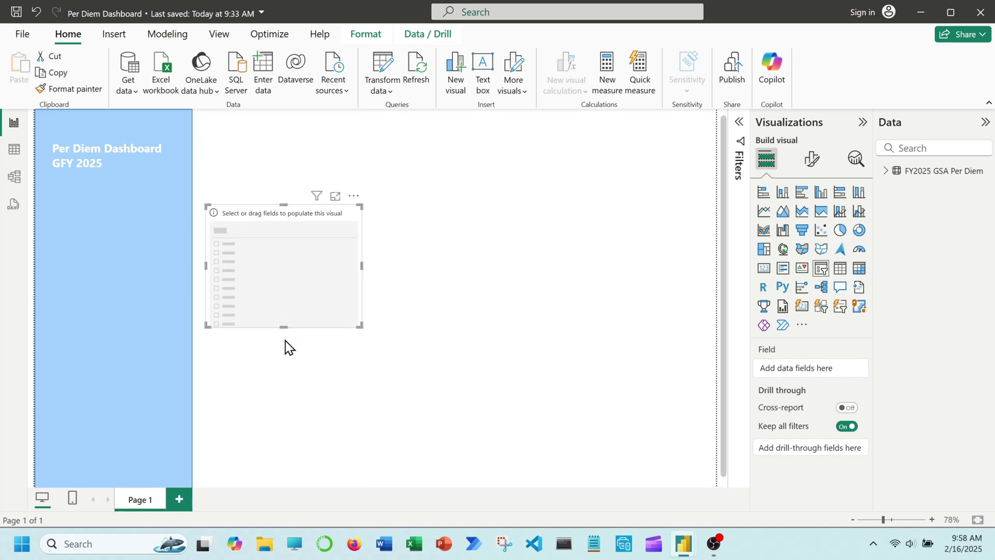
{"action": "left_click_drag", "start_coordinate": [282, 326], "coordinate": [285, 275]}
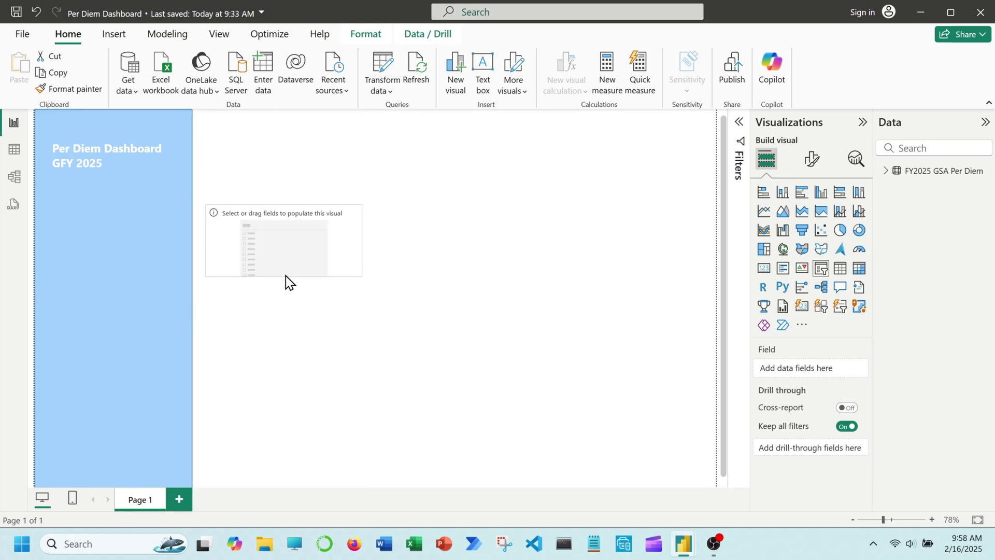
Populate the slicer with the STATE field from the FY2025 GSA Per Diem table and look through its list of states.
{"action": "left_click", "coordinate": [886, 171]}
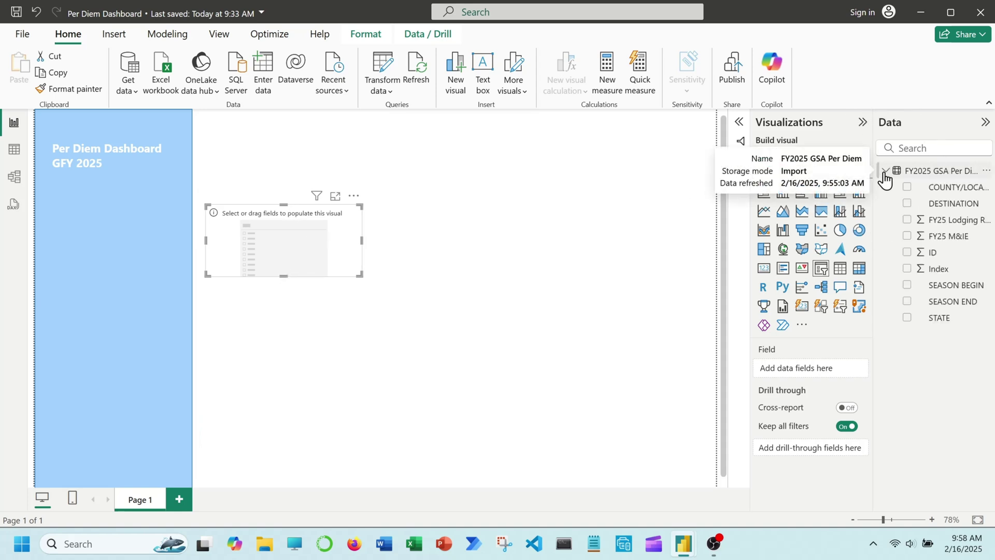
{"action": "left_click", "coordinate": [908, 318]}
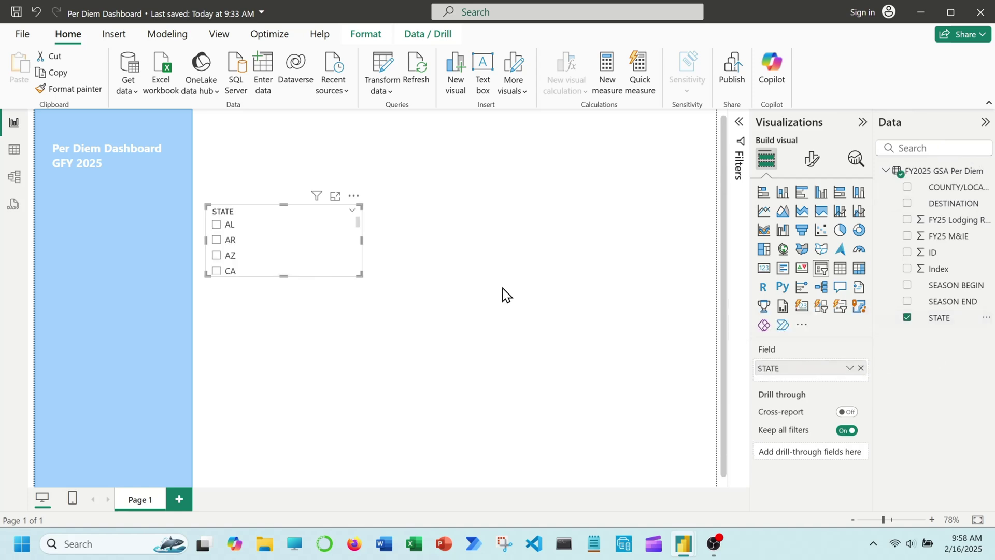
{"action": "scroll", "coordinate": [311, 241], "scroll_direction": "down", "scroll_amount": 15}
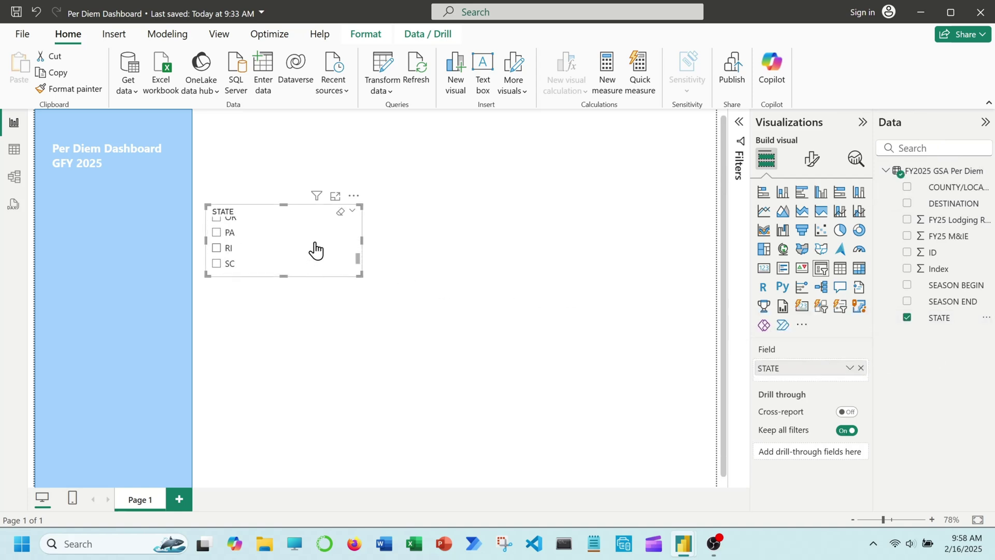
{"action": "scroll", "coordinate": [316, 250], "scroll_direction": "up", "scroll_amount": 15}
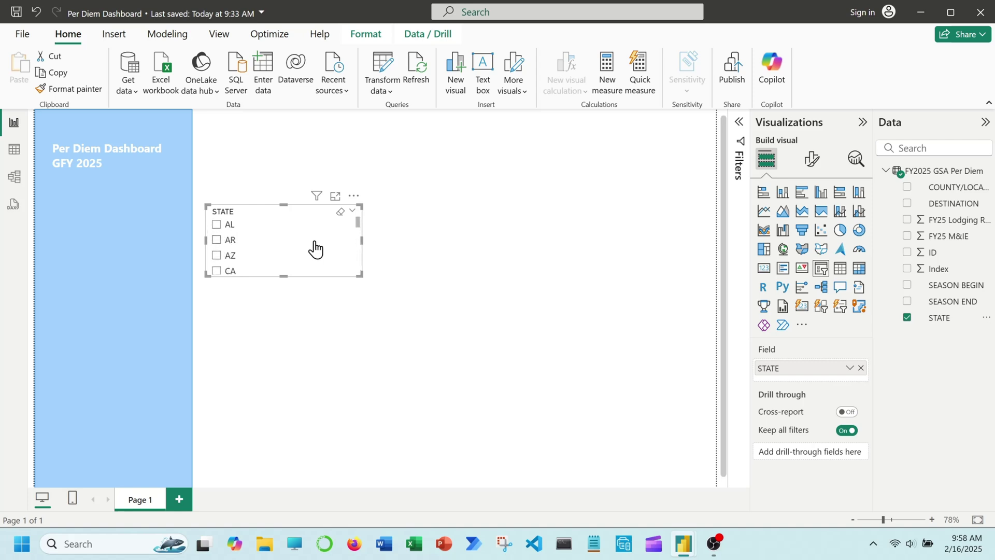
Try the Tile style on the STATE slicer, and set its style to Dropdown.
{"action": "left_click", "coordinate": [811, 159]}
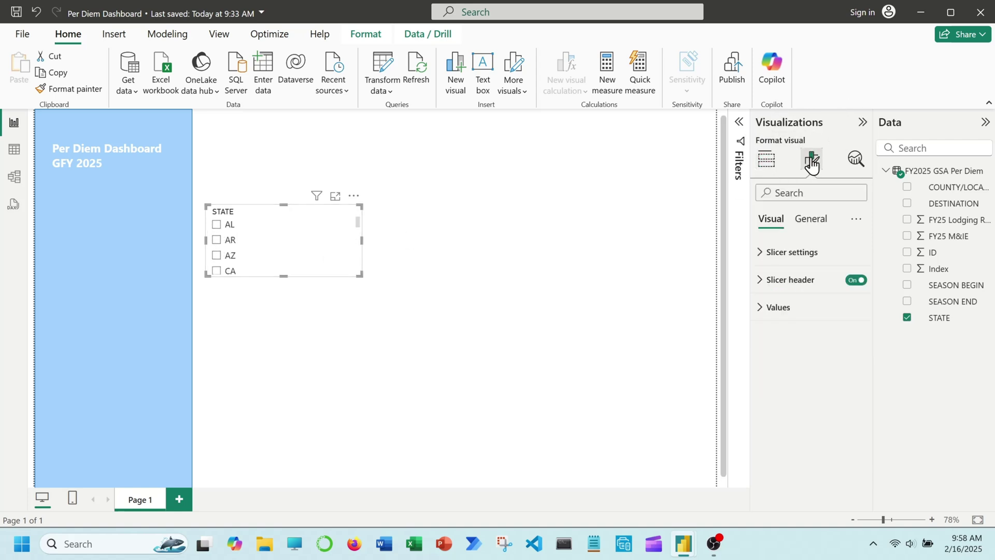
{"action": "left_click", "coordinate": [790, 254]}
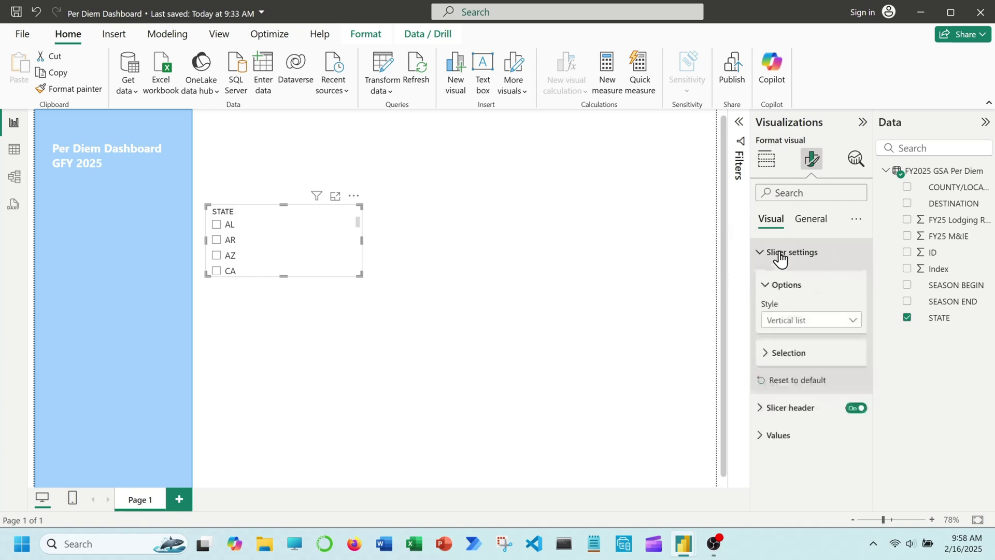
{"action": "left_click", "coordinate": [795, 327]}
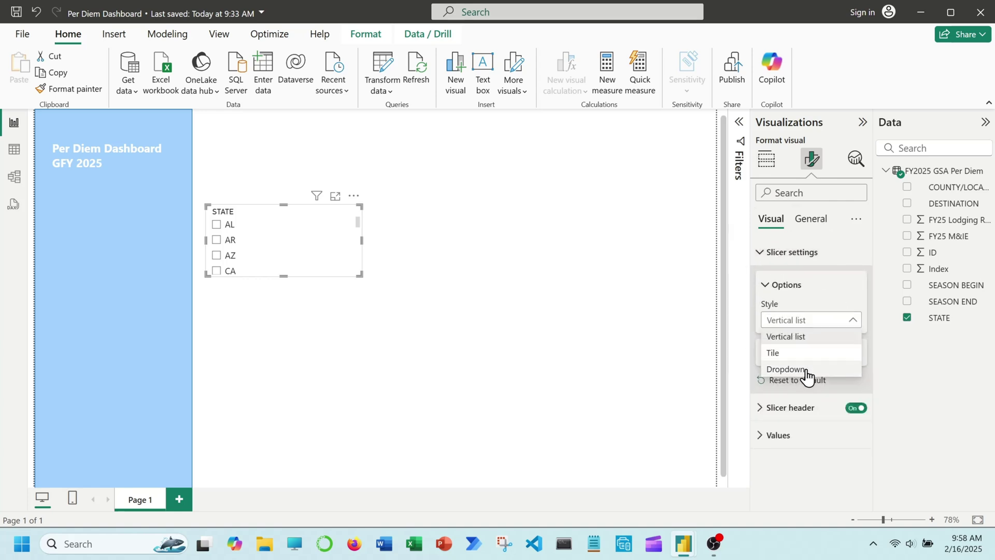
{"action": "left_click", "coordinate": [818, 354]}
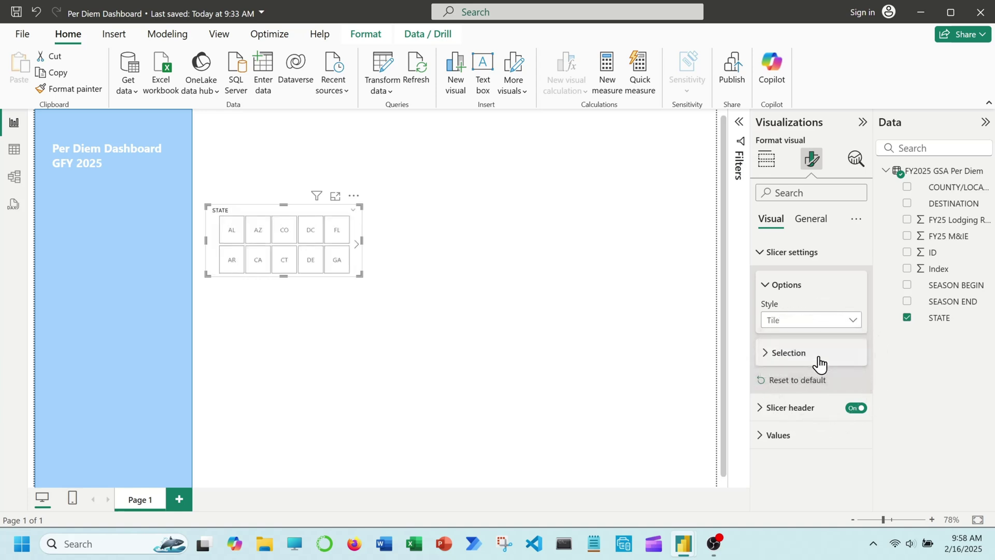
{"action": "left_click", "coordinate": [823, 323]}
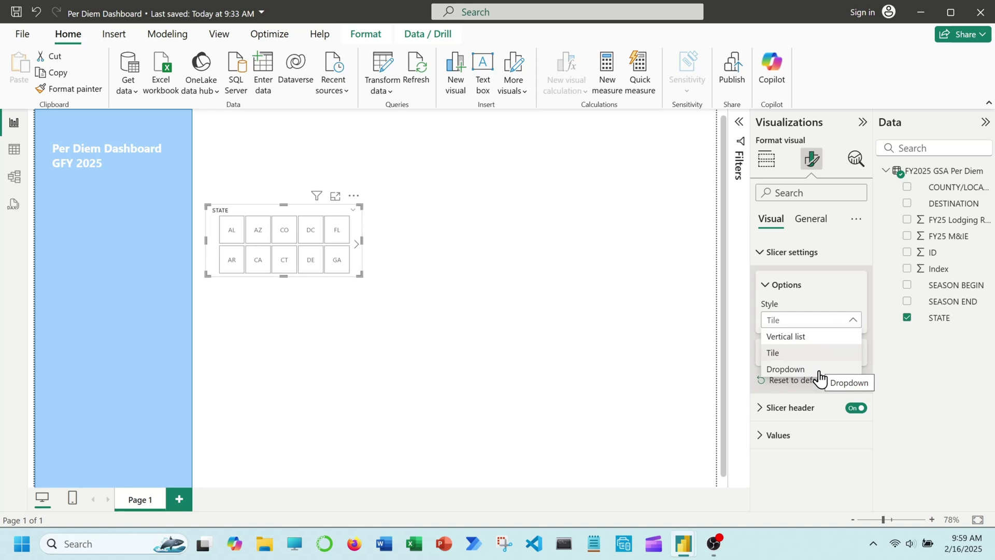
{"action": "left_click", "coordinate": [819, 371]}
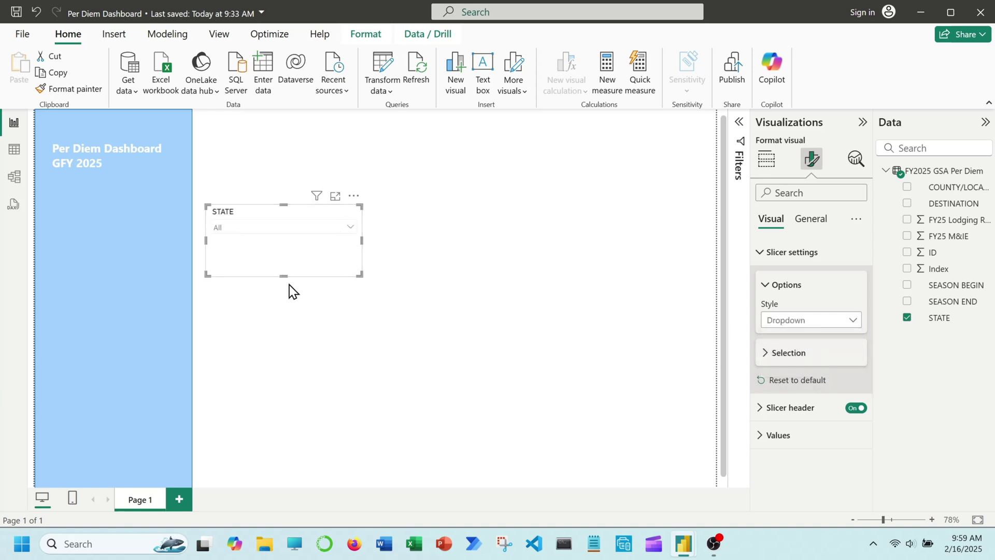
Make the STATE slicer shorter and narrower and place it inside the blue sidebar beneath the dashboard title.
{"action": "left_click_drag", "start_coordinate": [285, 275], "coordinate": [285, 252]}
{"action": "left_click_drag", "start_coordinate": [300, 203], "coordinate": [220, 213]}
{"action": "left_click", "coordinate": [257, 246]}
{"action": "left_click_drag", "start_coordinate": [257, 246], "coordinate": [92, 241]}
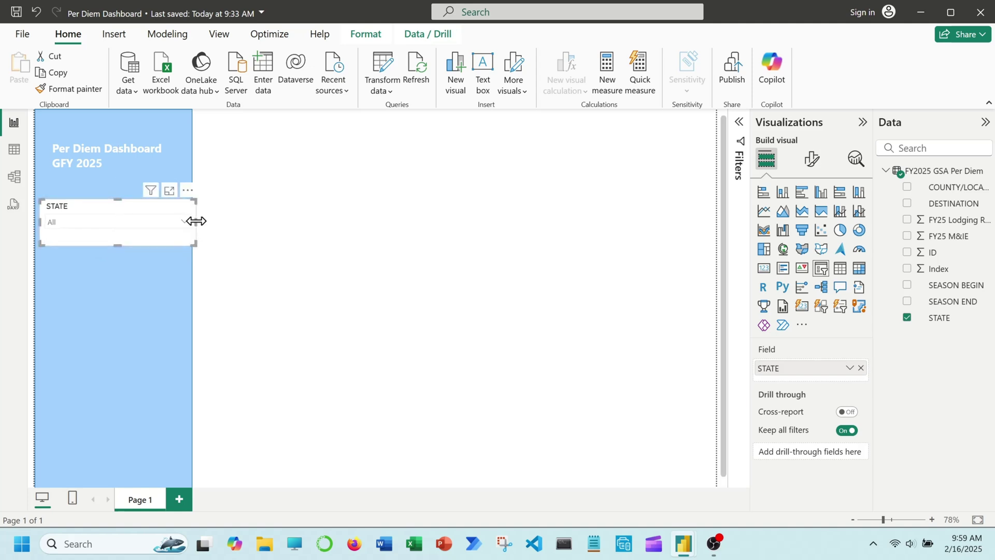
{"action": "left_click_drag", "start_coordinate": [196, 221], "coordinate": [179, 222]}
{"action": "left_click_drag", "start_coordinate": [108, 239], "coordinate": [111, 237]}
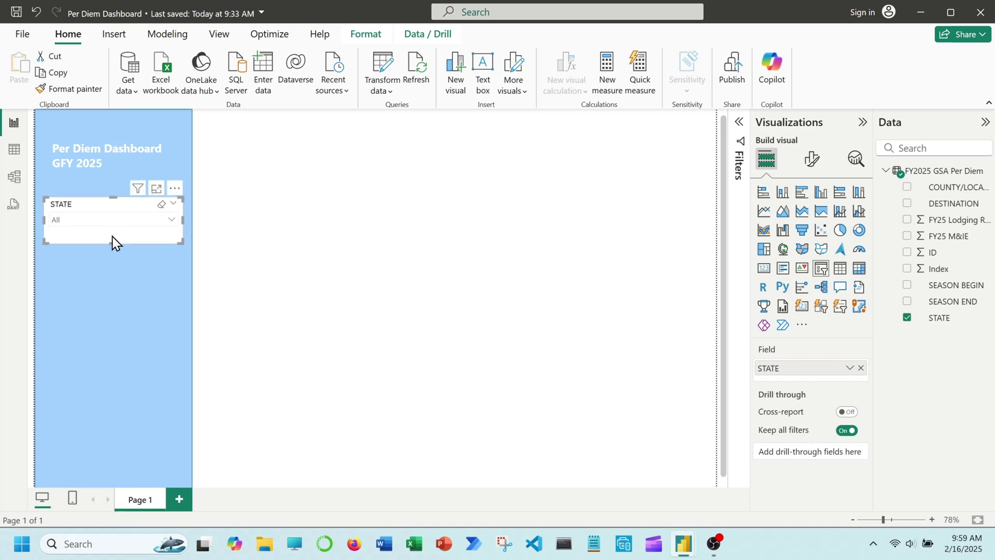
Set the STATE slicer's background colour to the same light blue as the sidebar.
{"action": "left_click", "coordinate": [811, 160]}
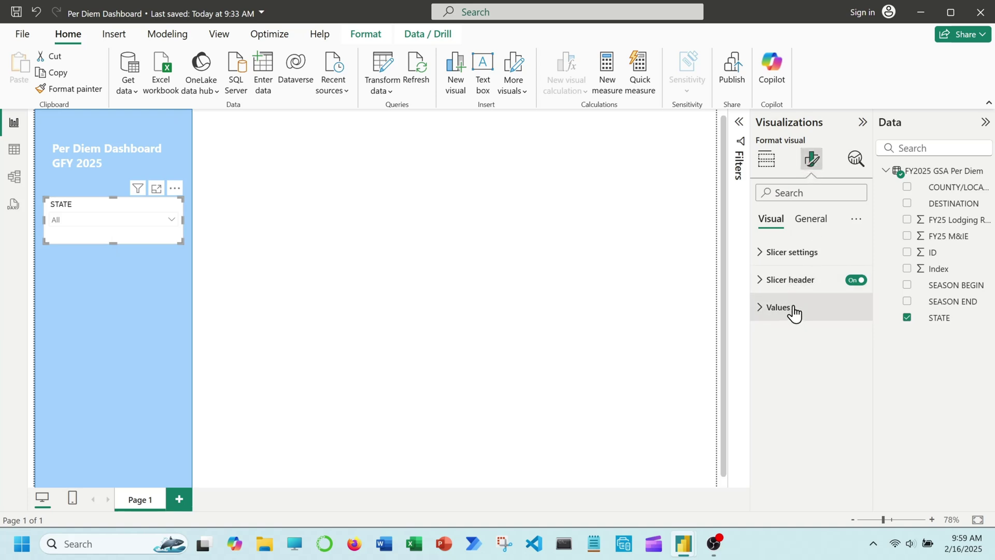
{"action": "left_click", "coordinate": [806, 255]}
{"action": "left_click", "coordinate": [806, 254]}
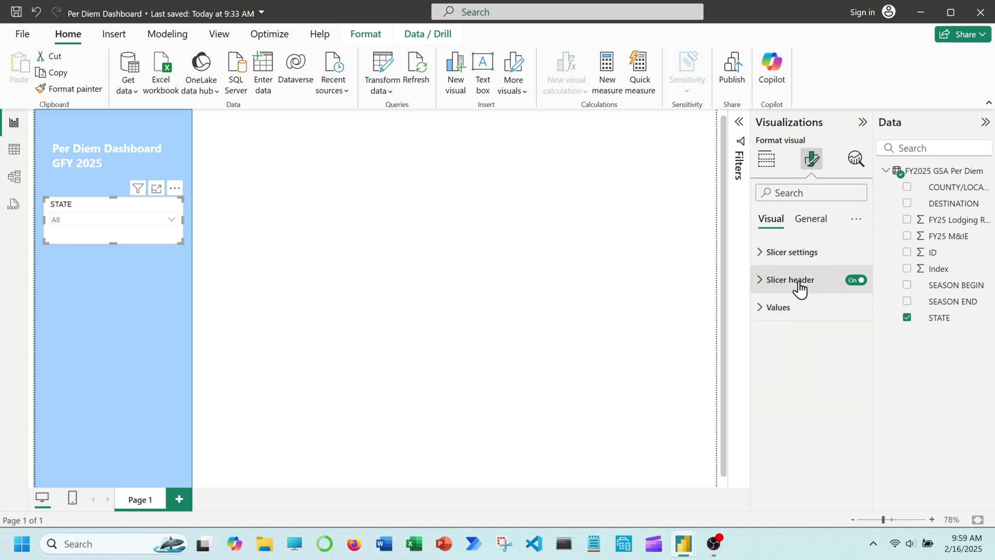
{"action": "left_click", "coordinate": [801, 283]}
{"action": "scroll", "coordinate": [800, 280], "scroll_direction": "down", "scroll_amount": 3}
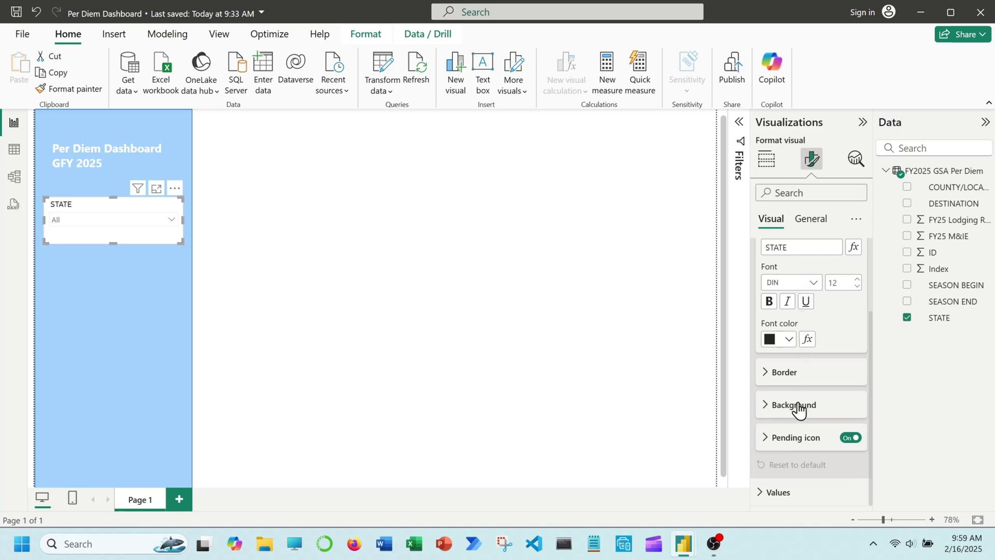
{"action": "scroll", "coordinate": [797, 306], "scroll_direction": "up", "scroll_amount": 3}
{"action": "left_click", "coordinate": [800, 281]}
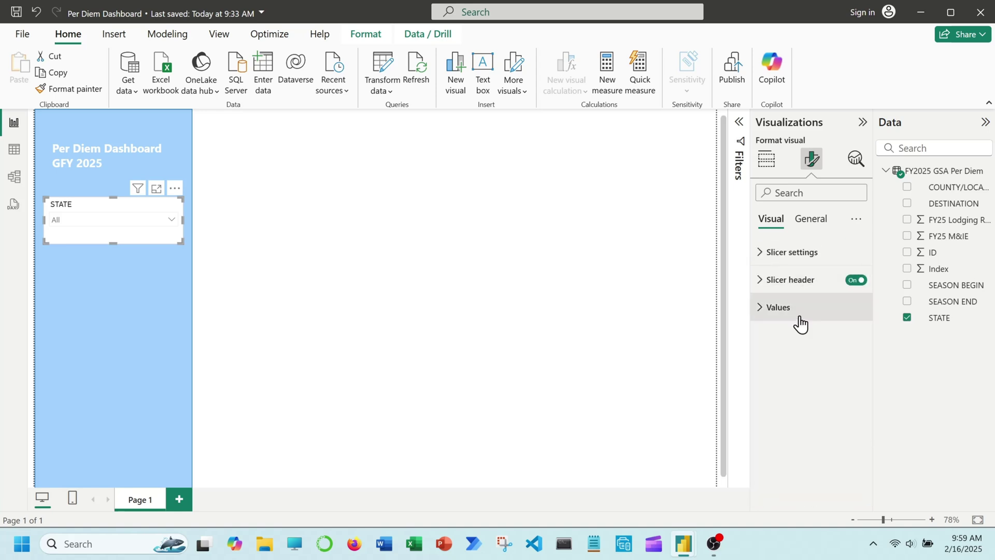
{"action": "left_click", "coordinate": [814, 220]}
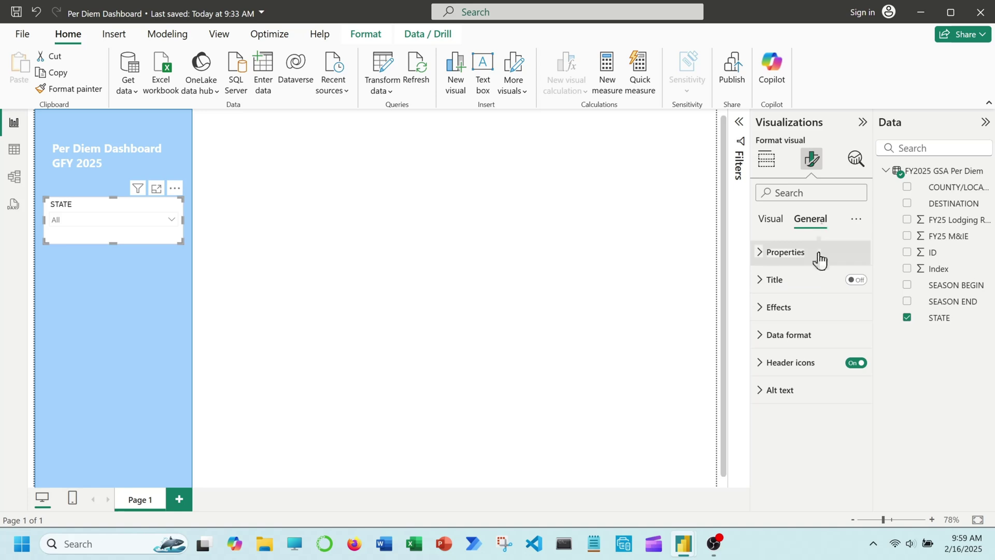
{"action": "left_click", "coordinate": [793, 308]}
{"action": "scroll", "coordinate": [791, 317], "scroll_direction": "down", "scroll_amount": 1}
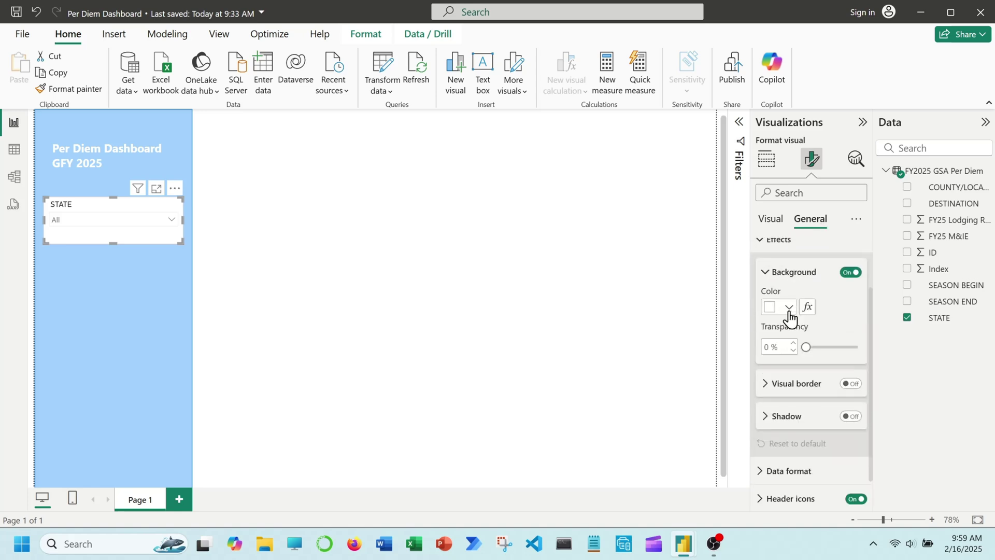
{"action": "left_click", "coordinate": [789, 308]}
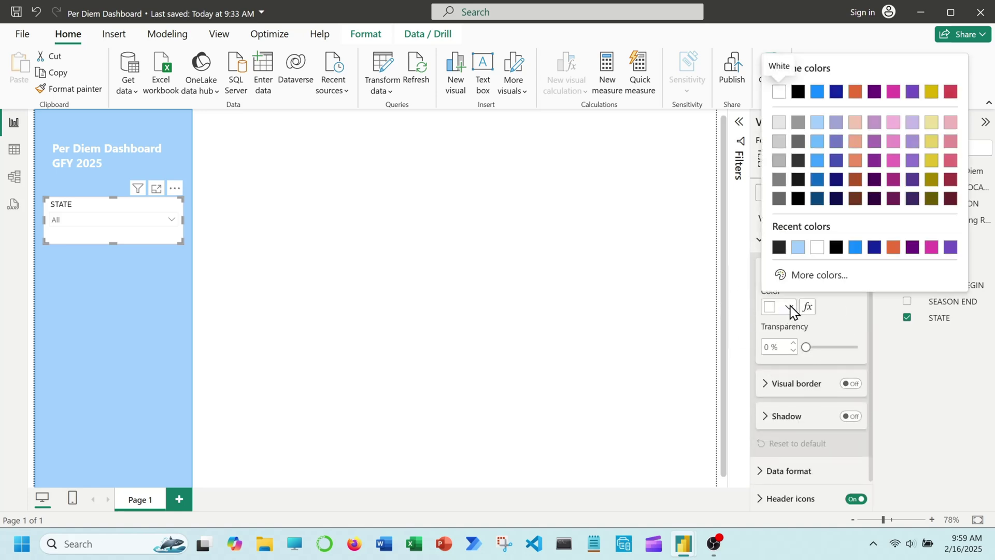
{"action": "left_click", "coordinate": [799, 247]}
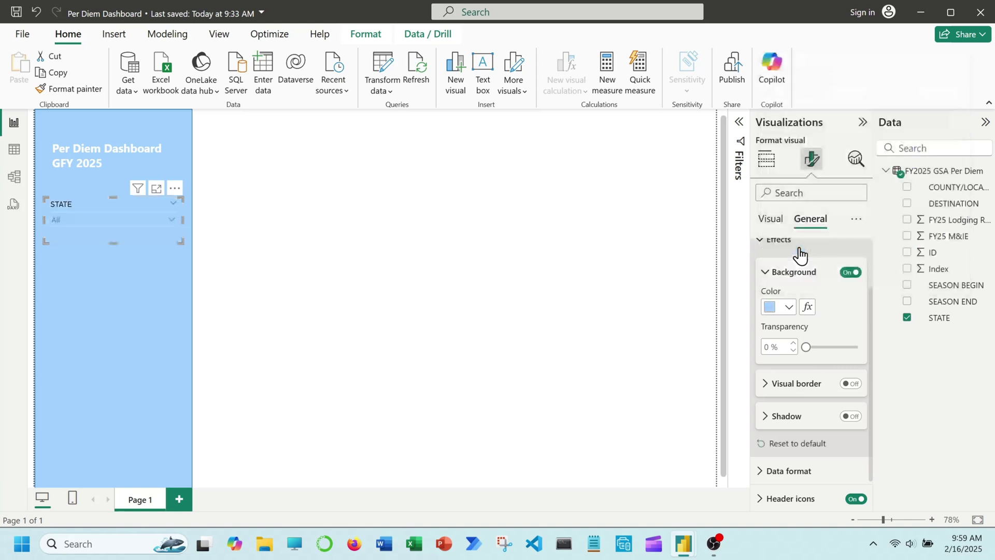
Make the STATE slicer's header text white and bold.
{"action": "left_click", "coordinate": [771, 220]}
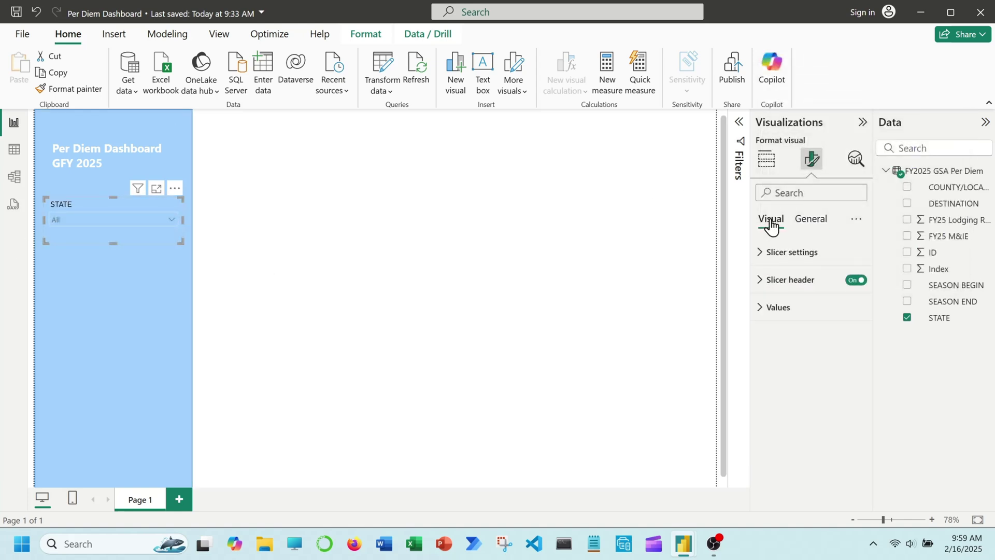
{"action": "left_click", "coordinate": [784, 285]}
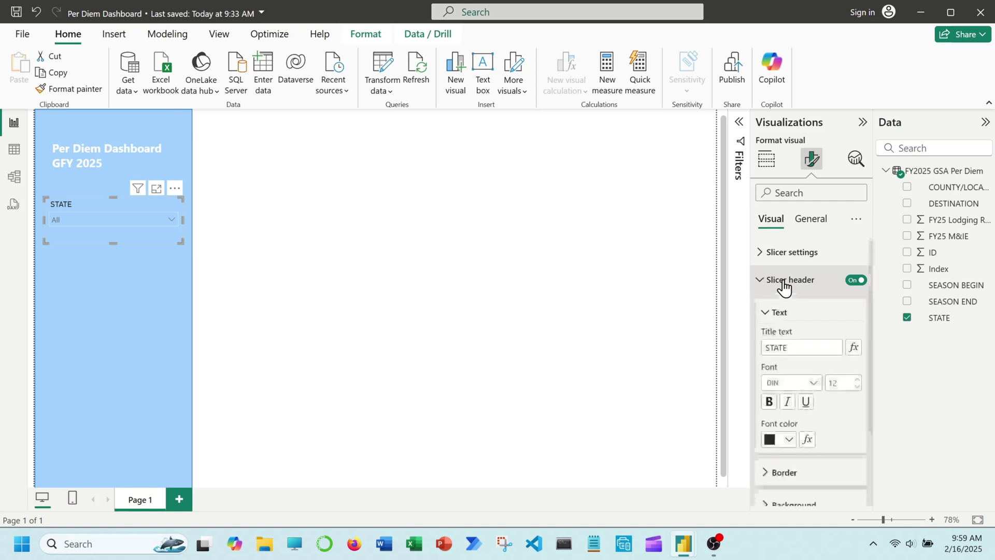
{"action": "left_click", "coordinate": [787, 440]}
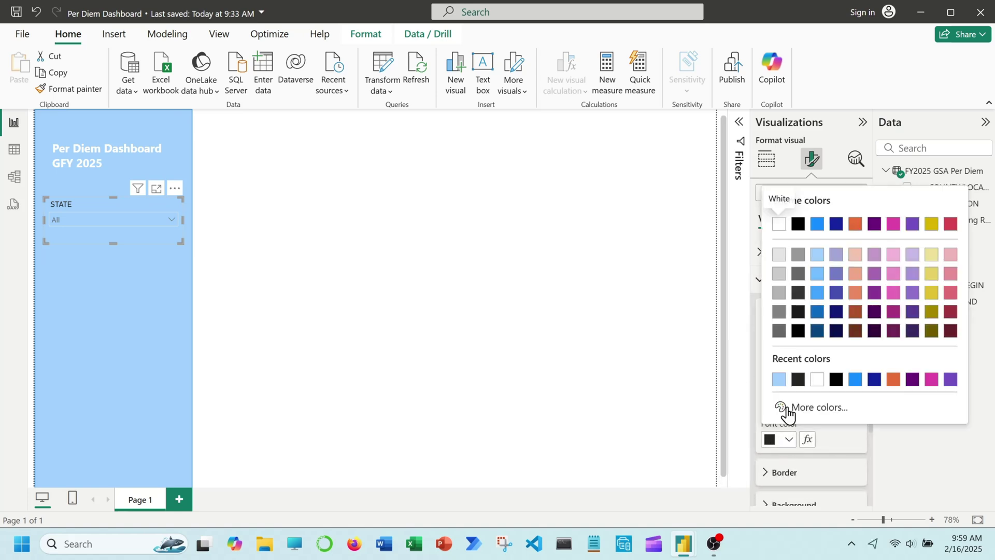
{"action": "left_click", "coordinate": [818, 380]}
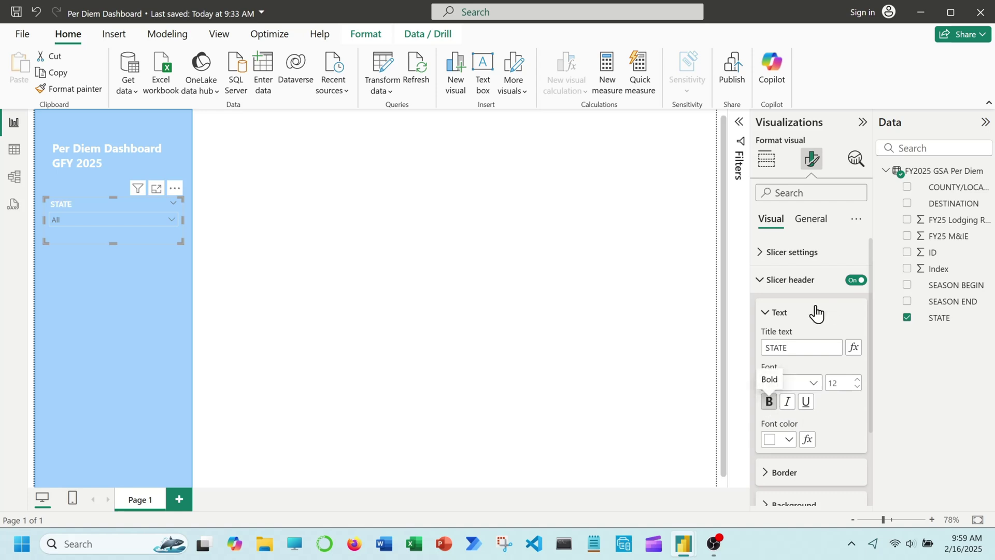
{"action": "left_click", "coordinate": [768, 280]}
Make the STATE slicer's values text white and bold.
{"action": "left_click", "coordinate": [760, 309]}
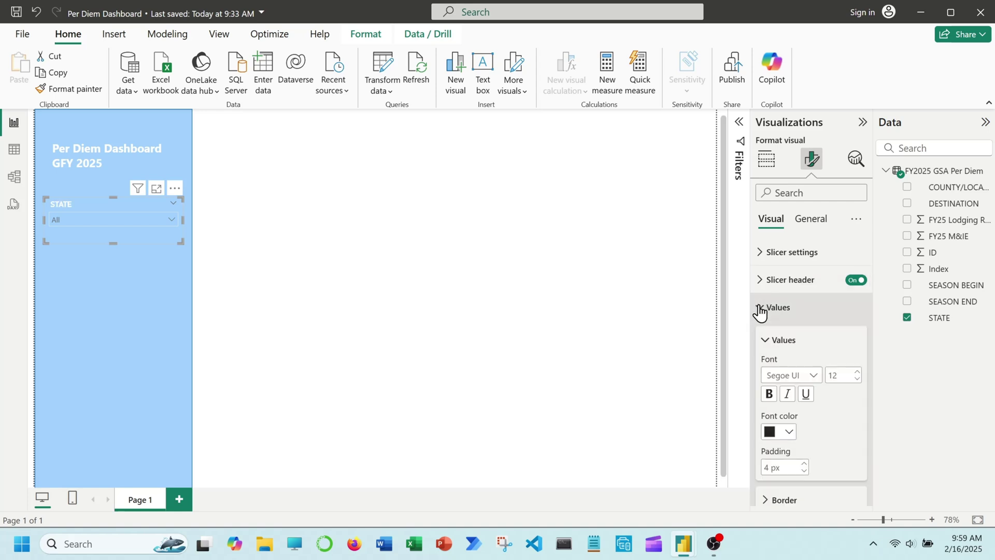
{"action": "left_click", "coordinate": [787, 435]}
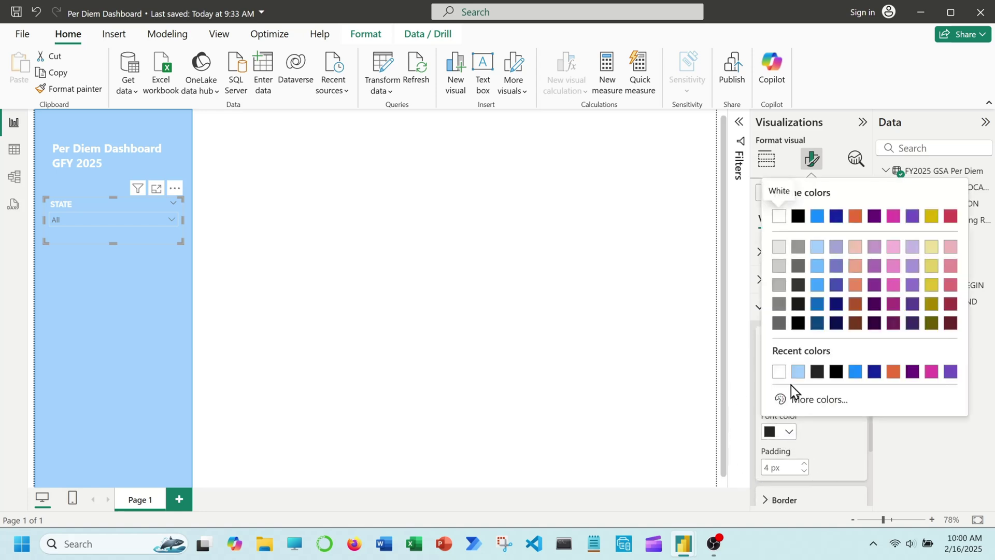
{"action": "left_click", "coordinate": [779, 372]}
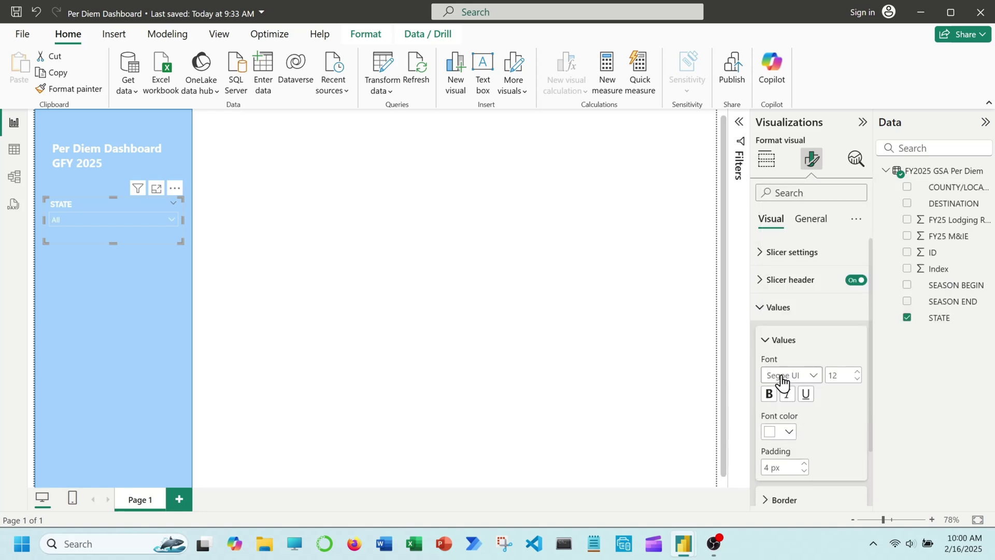
{"action": "left_click", "coordinate": [769, 394]}
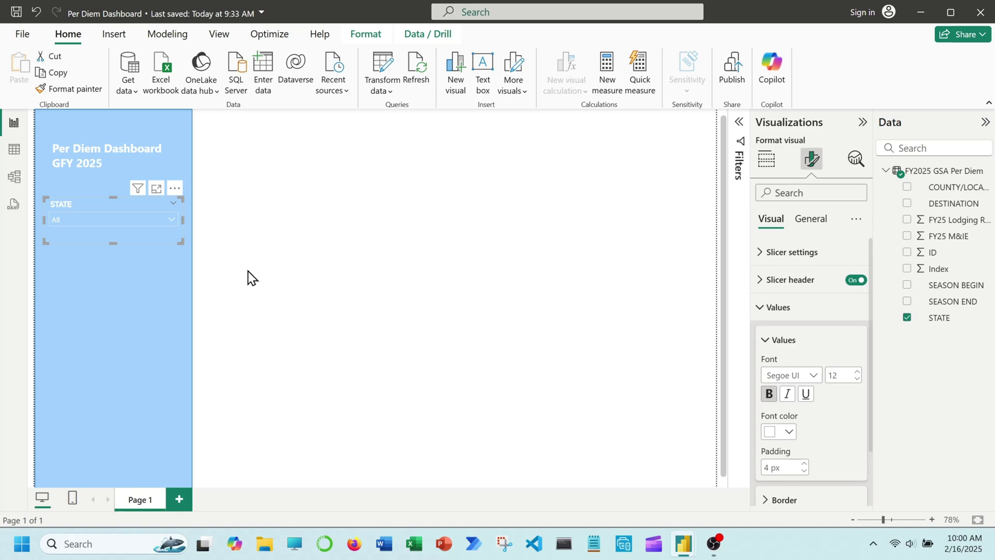
Set the background of the STATE slicer's values to the sidebar's light blue and check the expanded state list.
{"action": "left_click", "coordinate": [172, 219]}
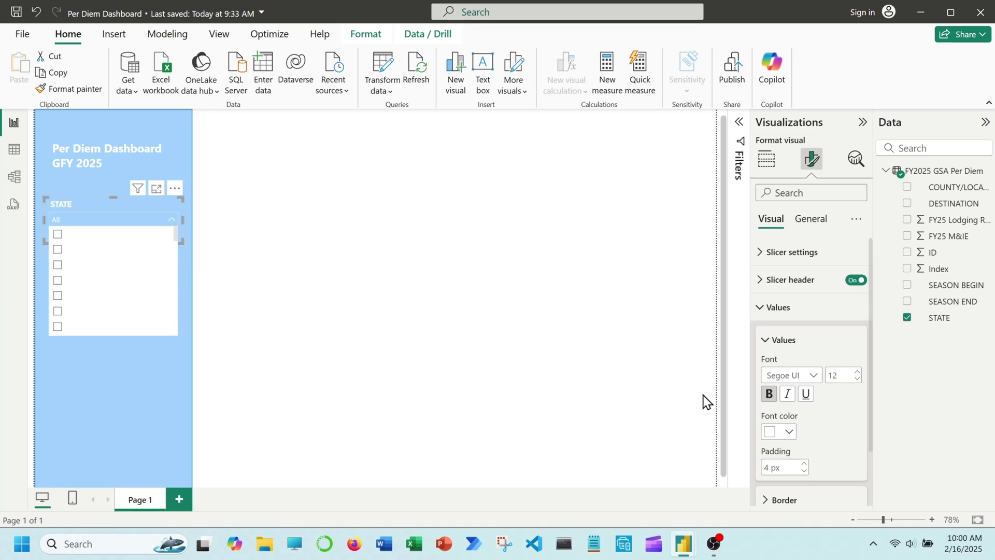
{"action": "scroll", "coordinate": [829, 415], "scroll_direction": "down", "scroll_amount": 1}
{"action": "left_click", "coordinate": [784, 469]}
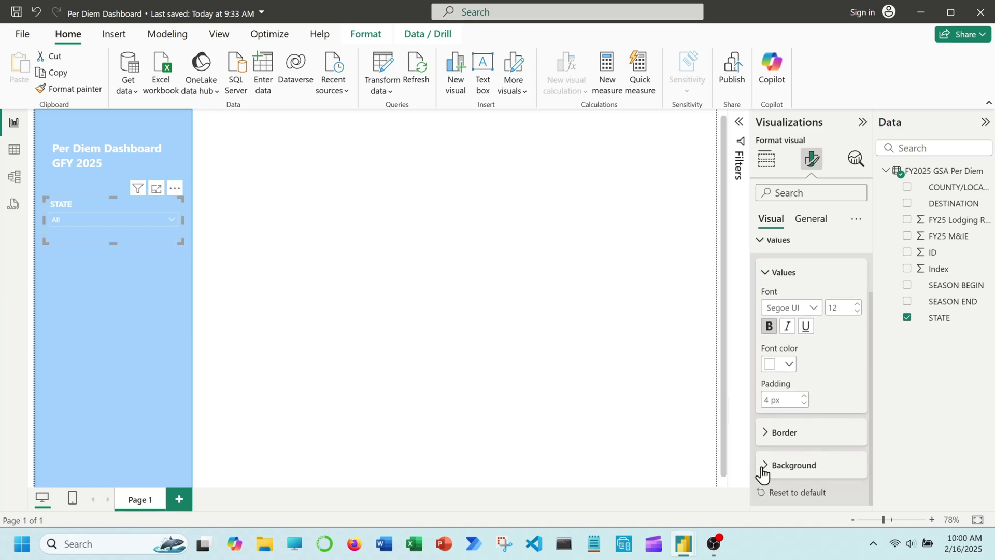
{"action": "left_click", "coordinate": [790, 465]}
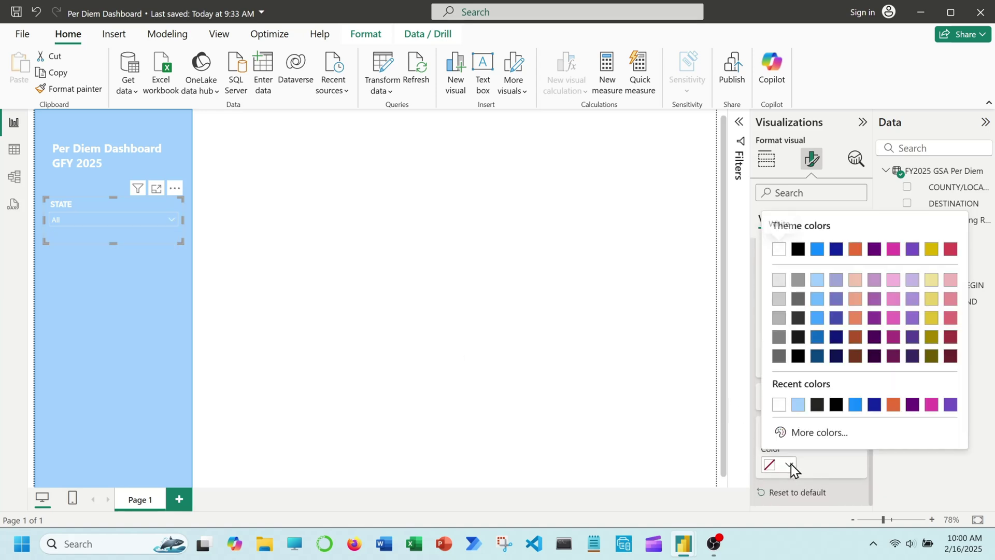
{"action": "left_click", "coordinate": [798, 404]}
{"action": "left_click", "coordinate": [171, 219]}
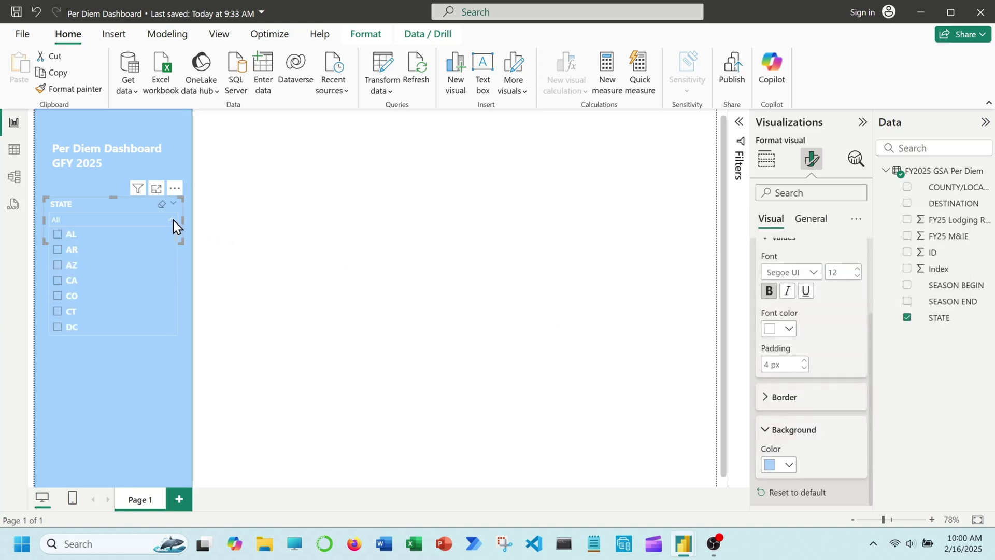
{"action": "scroll", "coordinate": [160, 266], "scroll_direction": "up", "scroll_amount": 5}
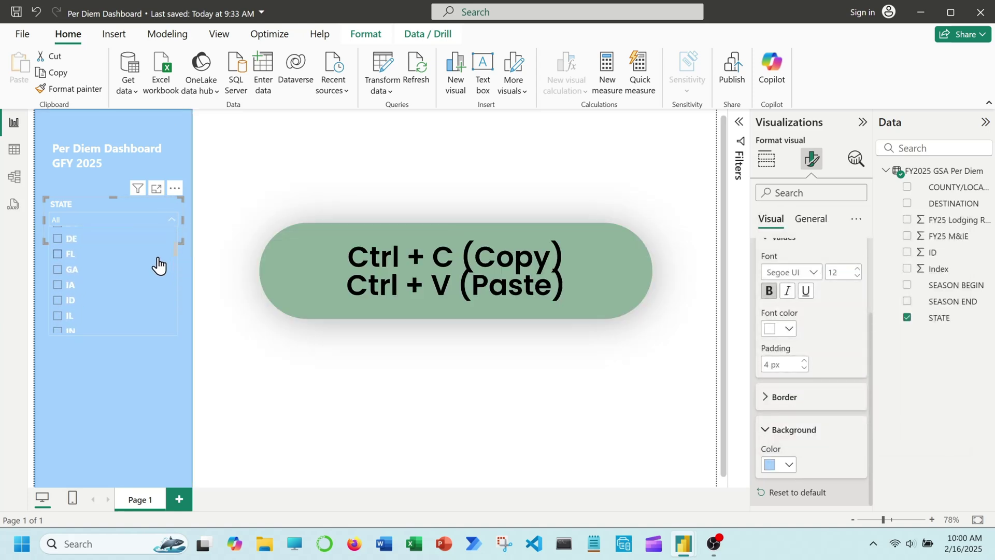
Duplicate the STATE slicer and place the copy directly beneath the original in the blue sidebar, aligned with it.
{"action": "left_click", "coordinate": [155, 410]}
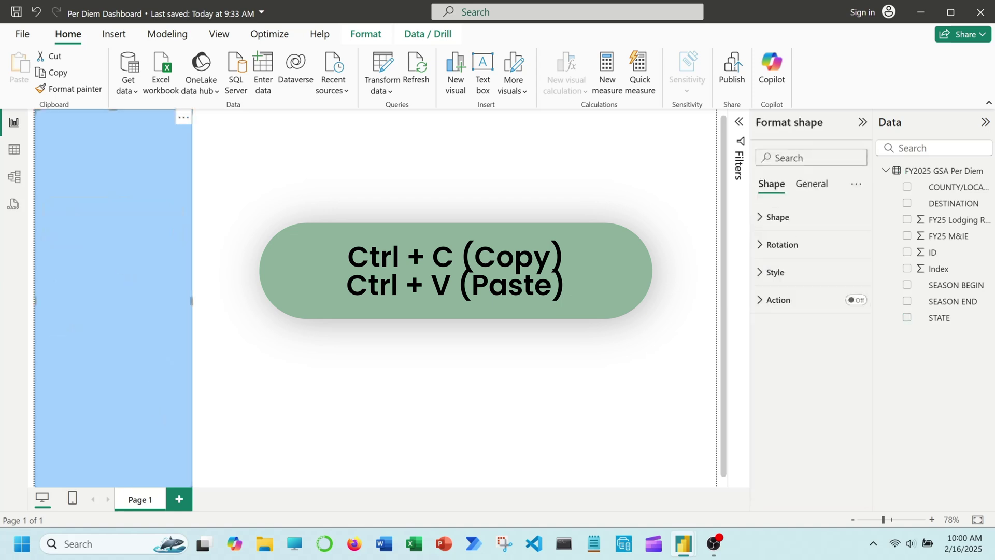
{"action": "key", "text": "Escape"}
{"action": "left_click", "coordinate": [123, 239]}
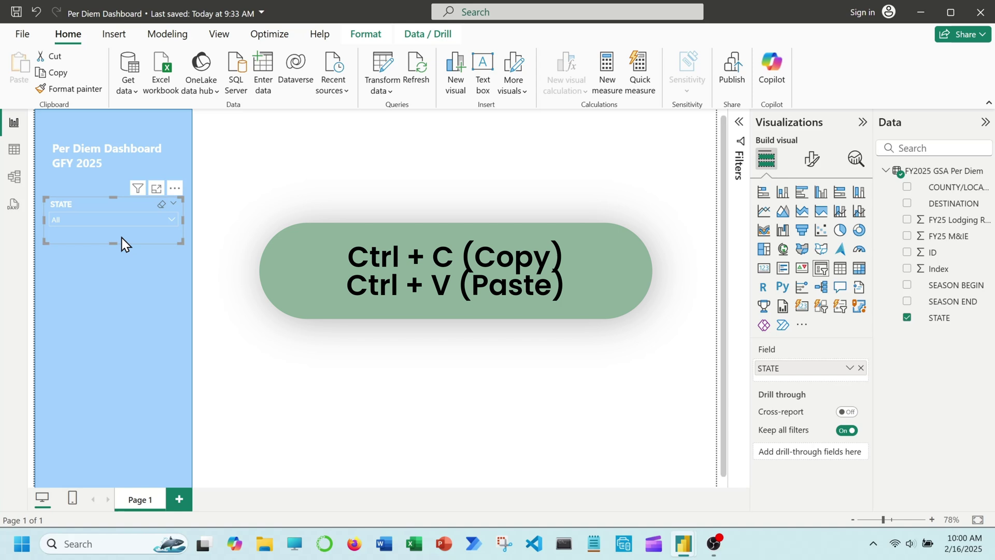
{"action": "key", "text": "ctrl+c"}
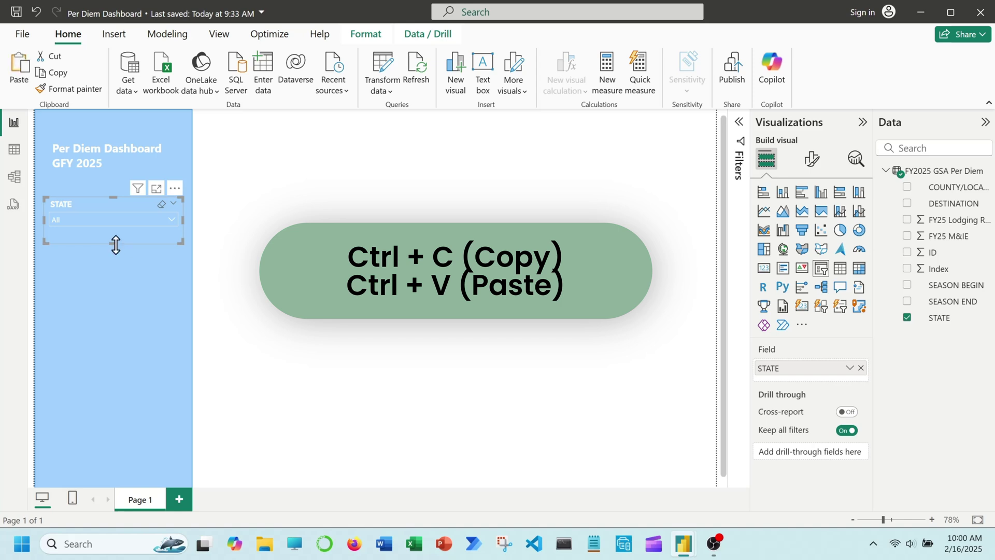
{"action": "left_click", "coordinate": [82, 308]}
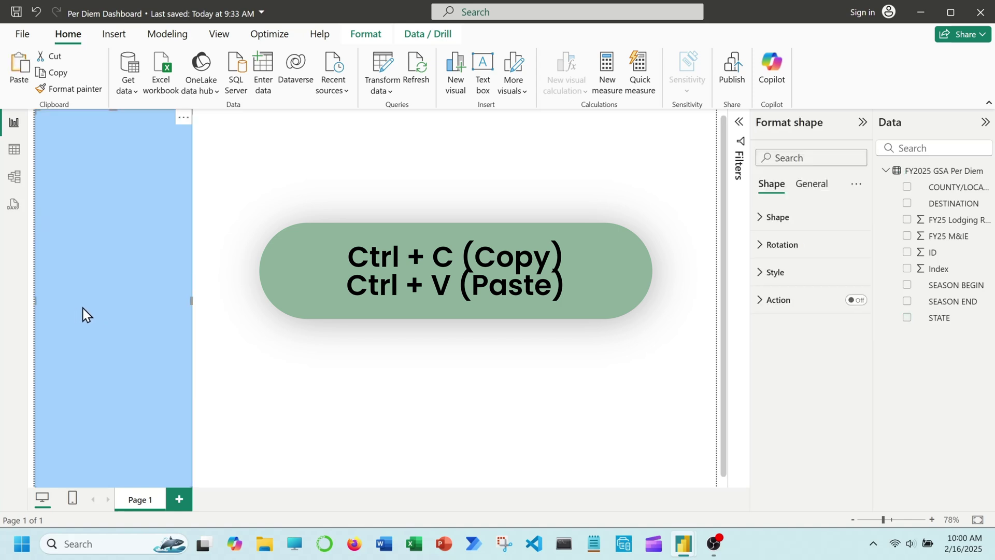
{"action": "key", "text": "ctrl+v"}
{"action": "left_click_drag", "start_coordinate": [99, 231], "coordinate": [95, 292]}
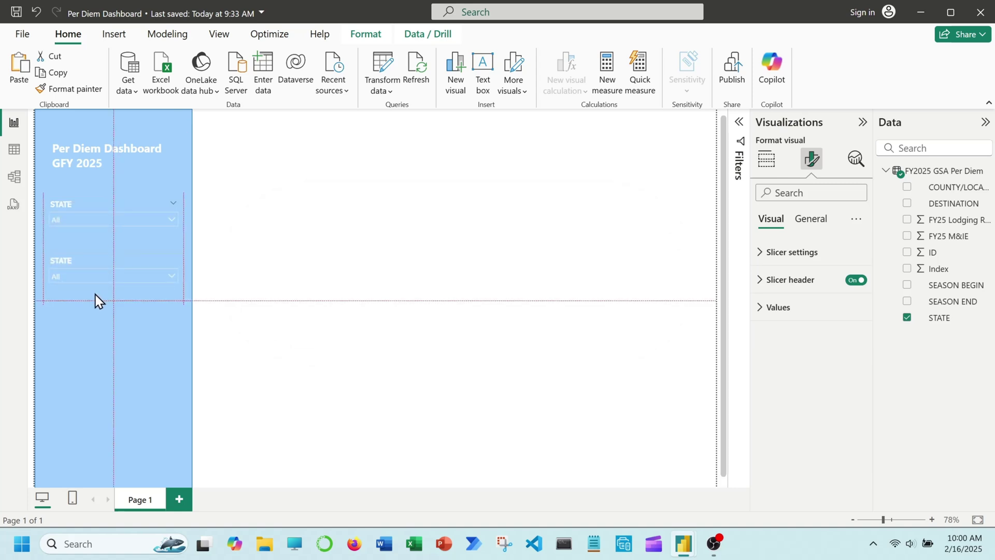
{"action": "left_click_drag", "start_coordinate": [94, 295], "coordinate": [95, 302]}
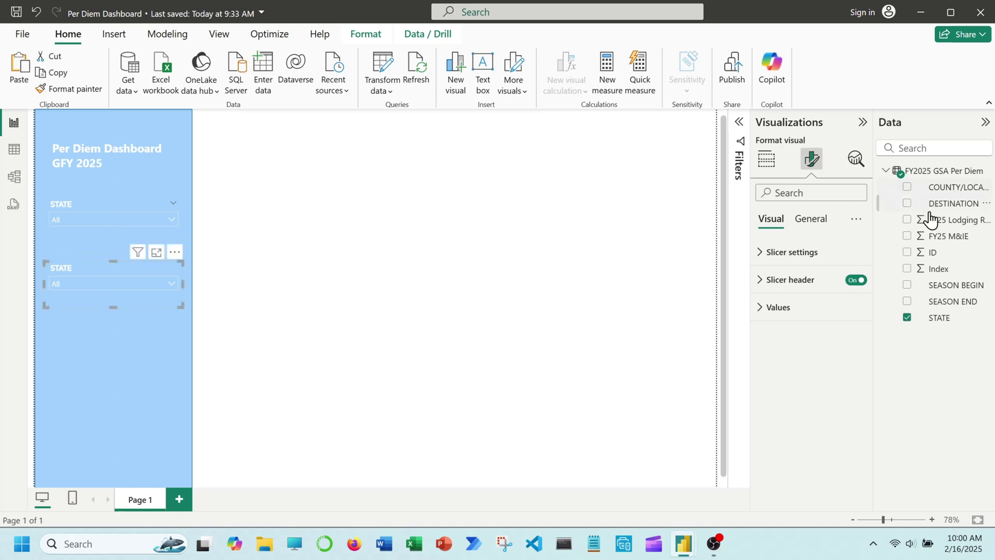
Replace the STATE field in the copied slicer with DESTINATION and look through its list of destinations.
{"action": "left_click", "coordinate": [767, 160]}
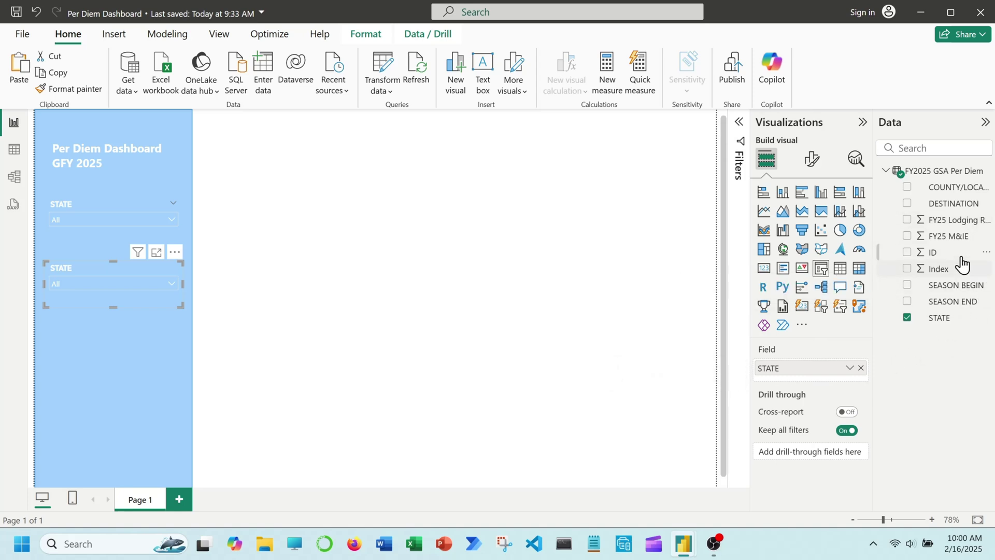
{"action": "left_click_drag", "start_coordinate": [956, 203], "coordinate": [823, 359]}
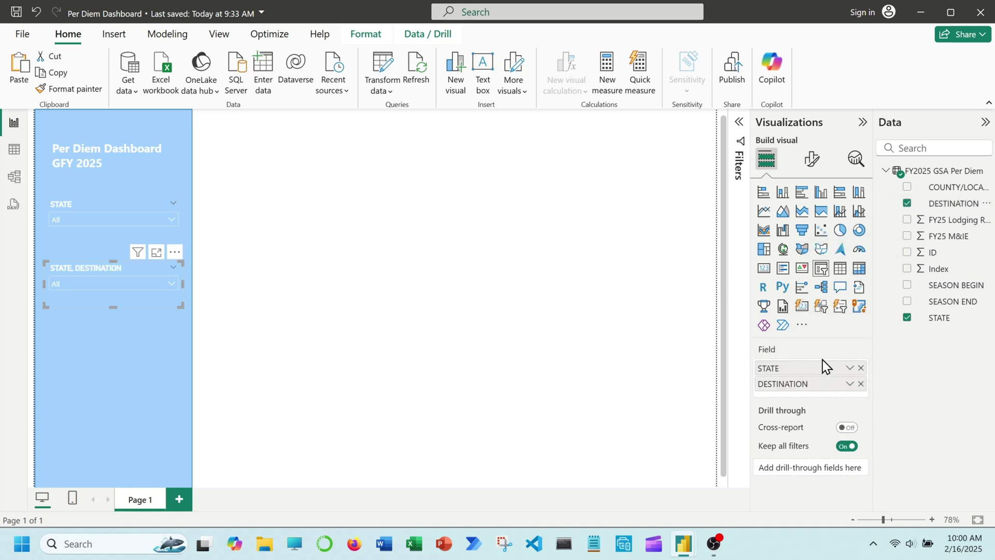
{"action": "left_click", "coordinate": [861, 368]}
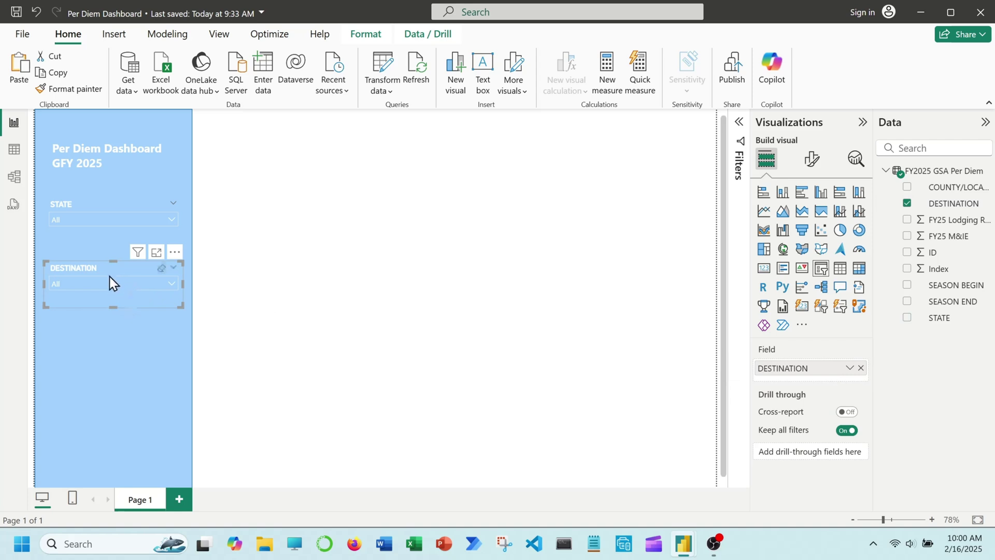
{"action": "left_click", "coordinate": [171, 285]}
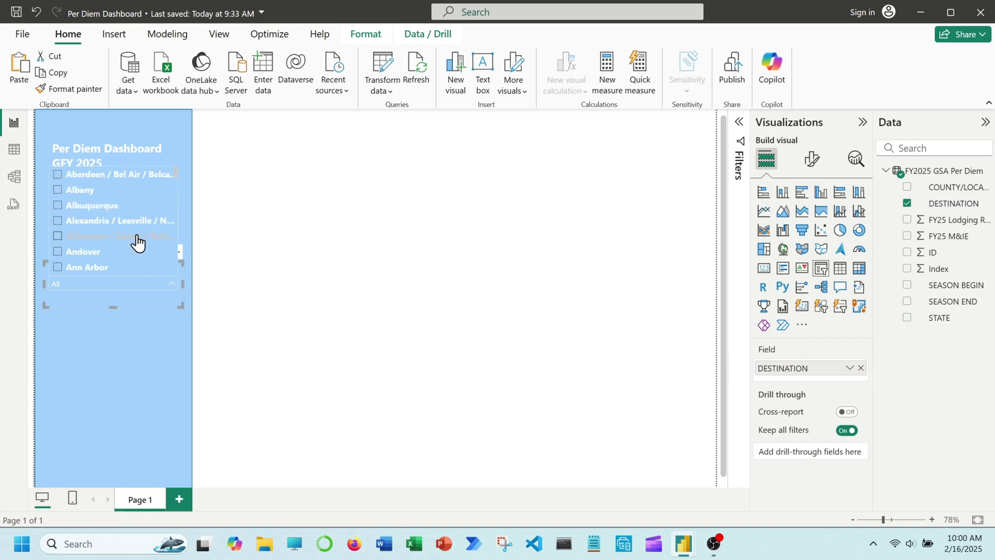
{"action": "scroll", "coordinate": [138, 240], "scroll_direction": "down", "scroll_amount": 5}
{"action": "left_click", "coordinate": [142, 331]}
{"action": "left_click", "coordinate": [141, 334]}
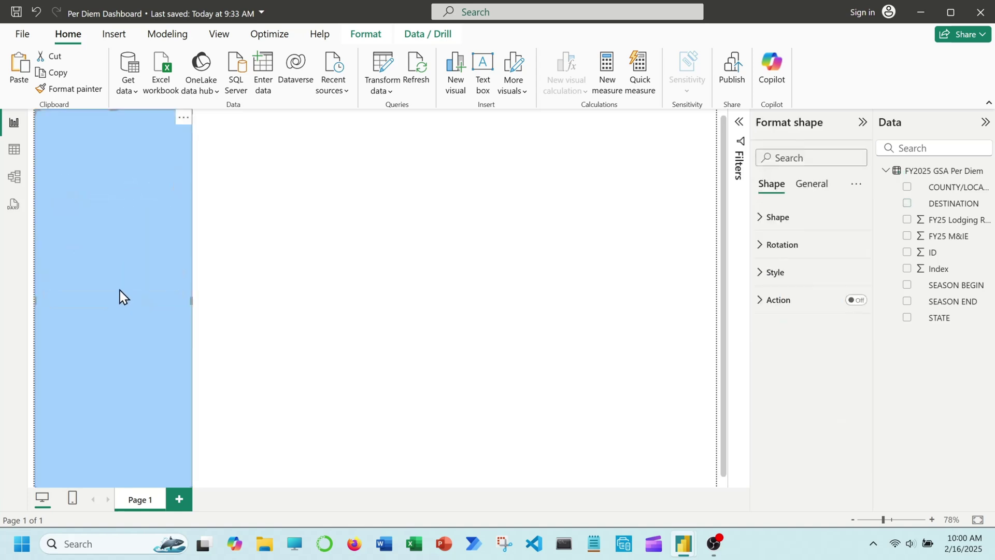
{"action": "left_click", "coordinate": [342, 303]}
Rename the DESTINATION field of the second slicer as CITY for this visual.
{"action": "left_click", "coordinate": [142, 300]}
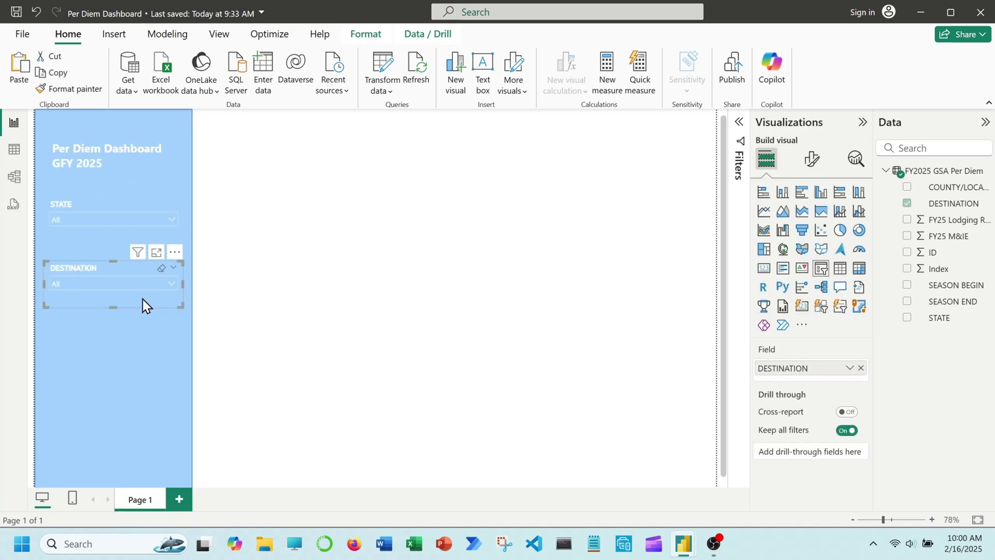
{"action": "double_click", "coordinate": [810, 368]}
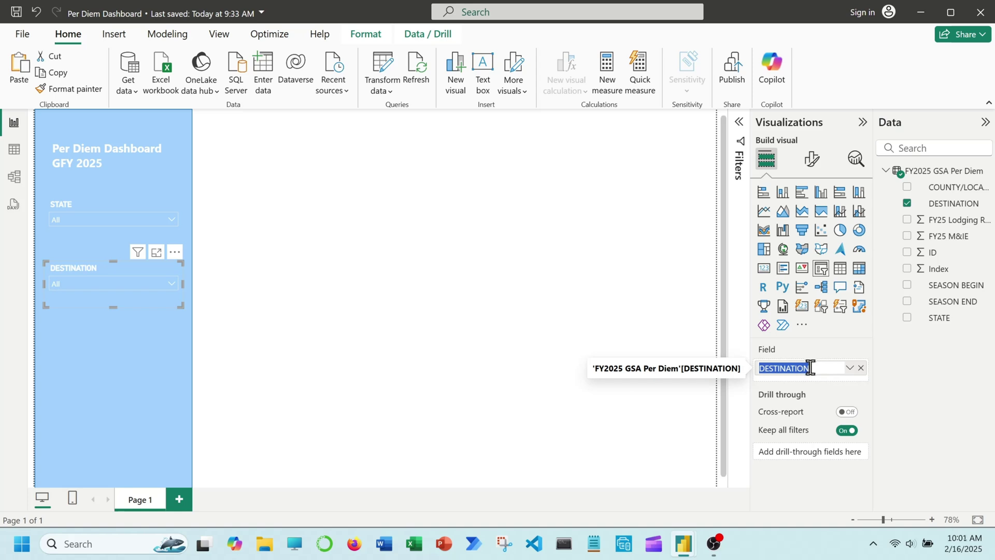
{"action": "type", "text": "Ci"}
{"action": "key", "text": "Return"}
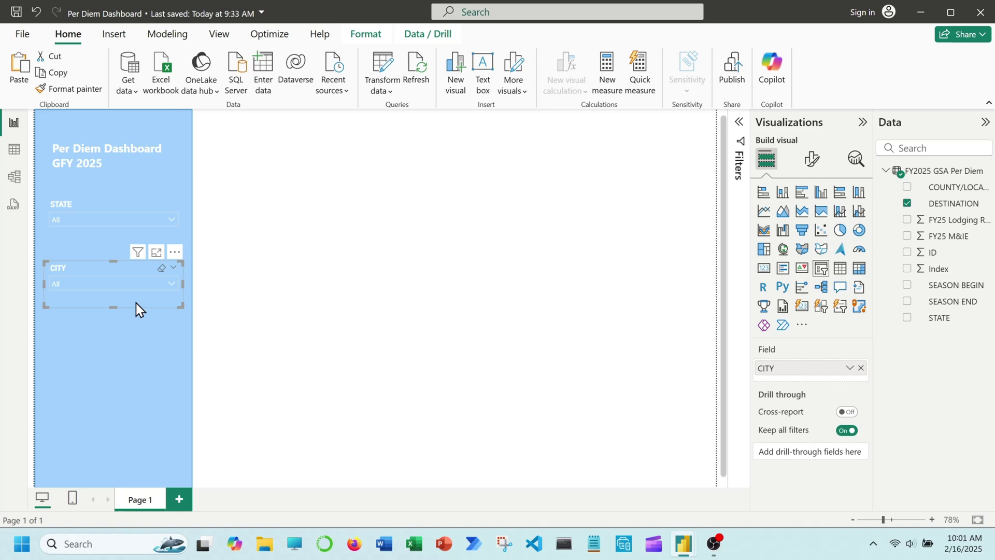
Duplicate the CITY slicer and place the copy beneath it in the sidebar, aligned and evenly spaced with the other slicers.
{"action": "left_click", "coordinate": [95, 375]}
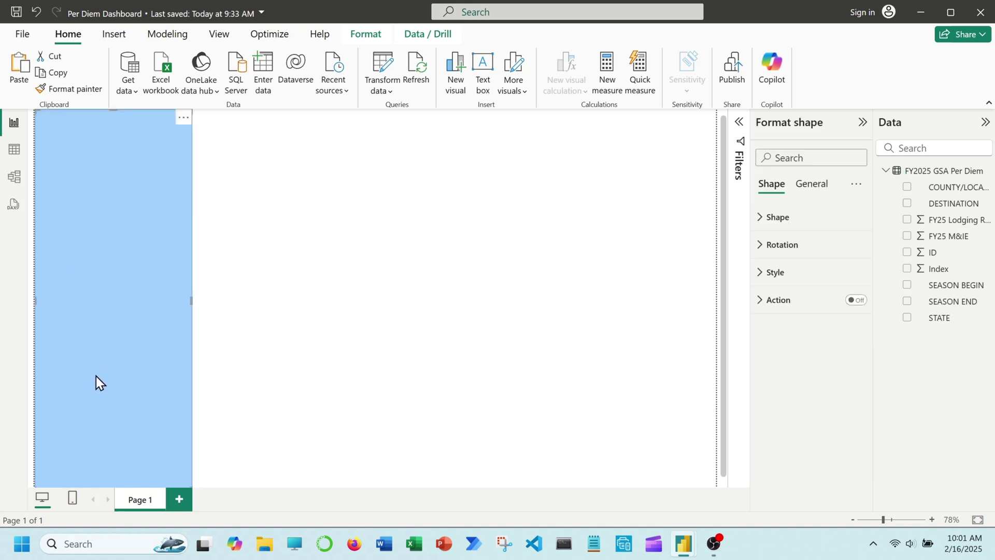
{"action": "key", "text": "ctrl+v"}
{"action": "left_click_drag", "start_coordinate": [75, 258], "coordinate": [82, 361]}
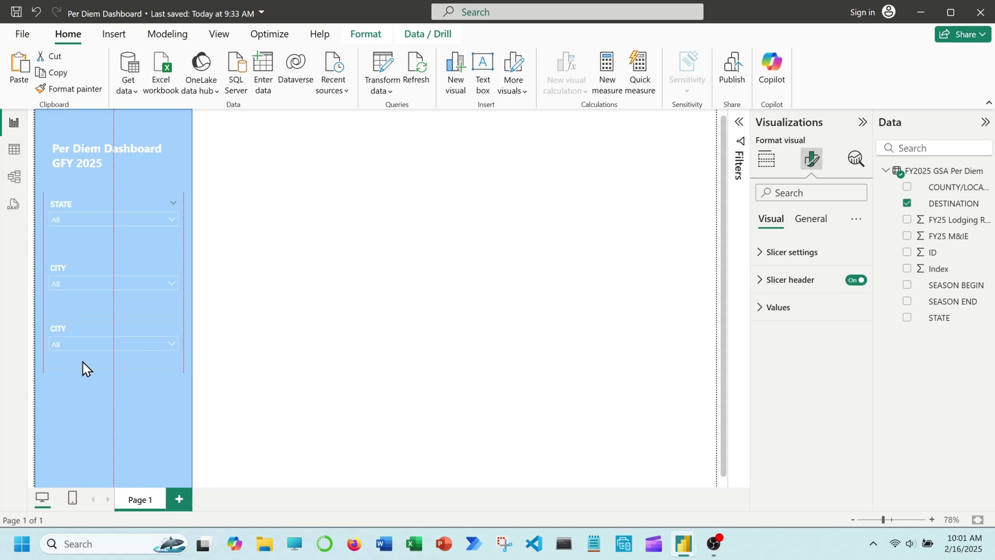
{"action": "left_click_drag", "start_coordinate": [83, 369], "coordinate": [83, 363]}
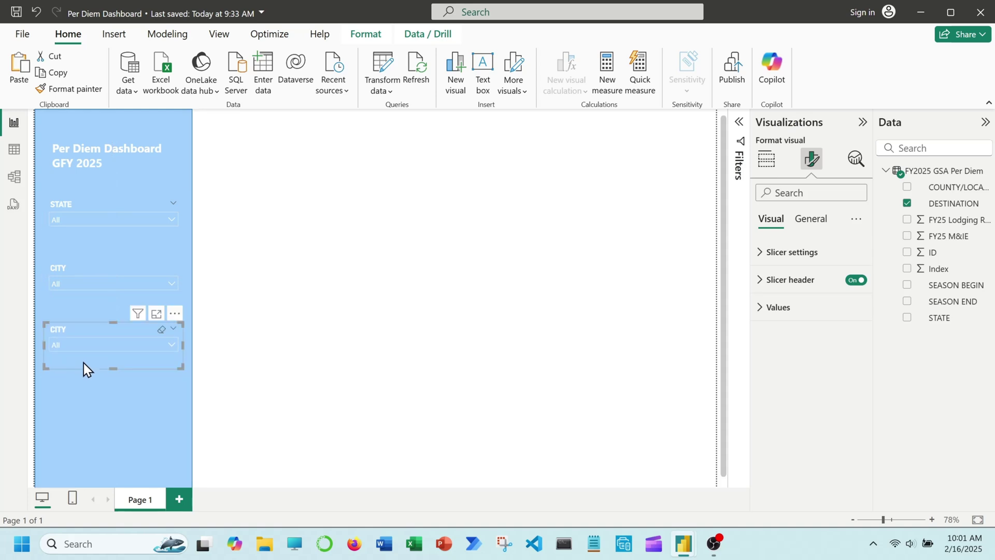
Examine the style choices and selection options in the slicer settings of the lowest CITY slicer.
{"action": "left_click", "coordinate": [803, 253]}
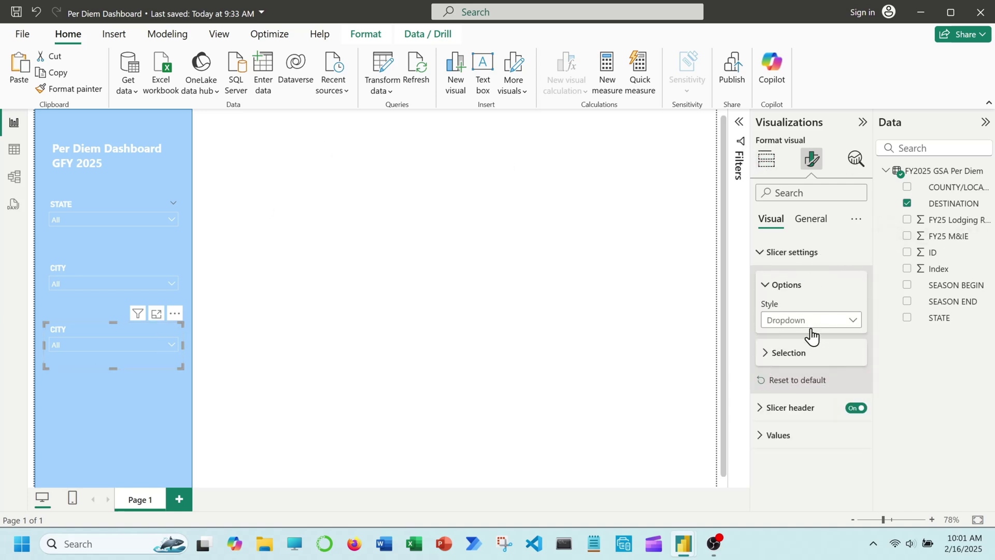
{"action": "left_click", "coordinate": [806, 354]}
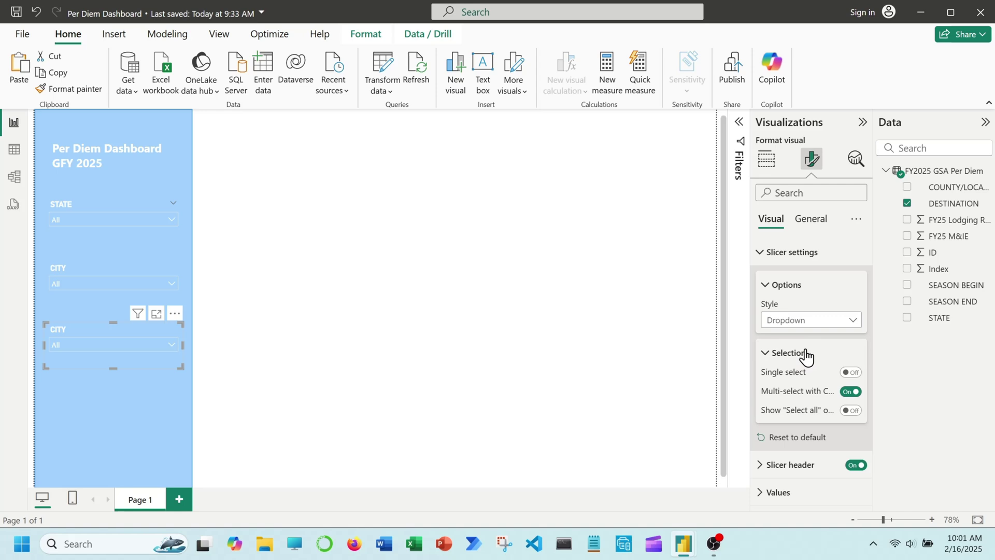
{"action": "left_click", "coordinate": [805, 355]}
{"action": "left_click", "coordinate": [812, 322]}
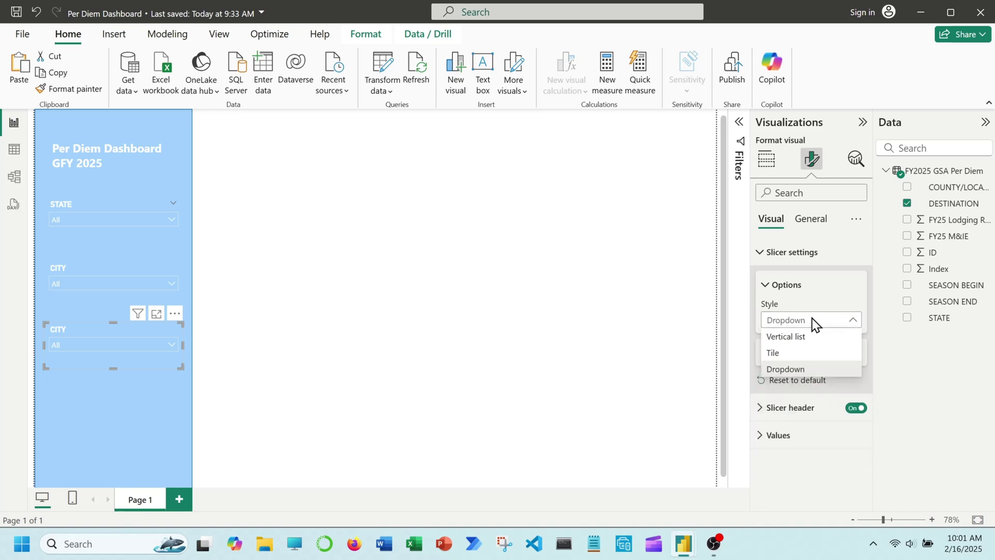
{"action": "left_click", "coordinate": [813, 322]}
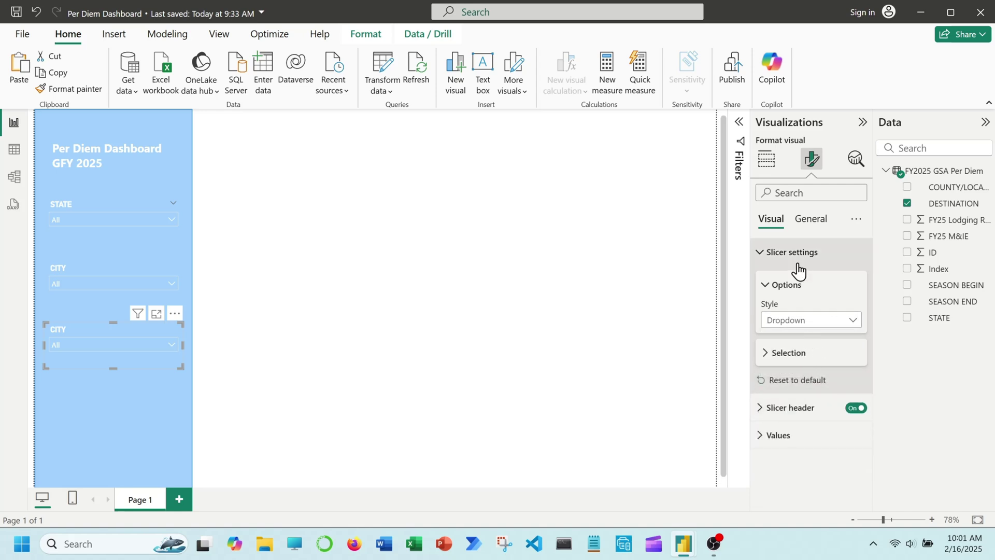
{"action": "left_click", "coordinate": [806, 354]}
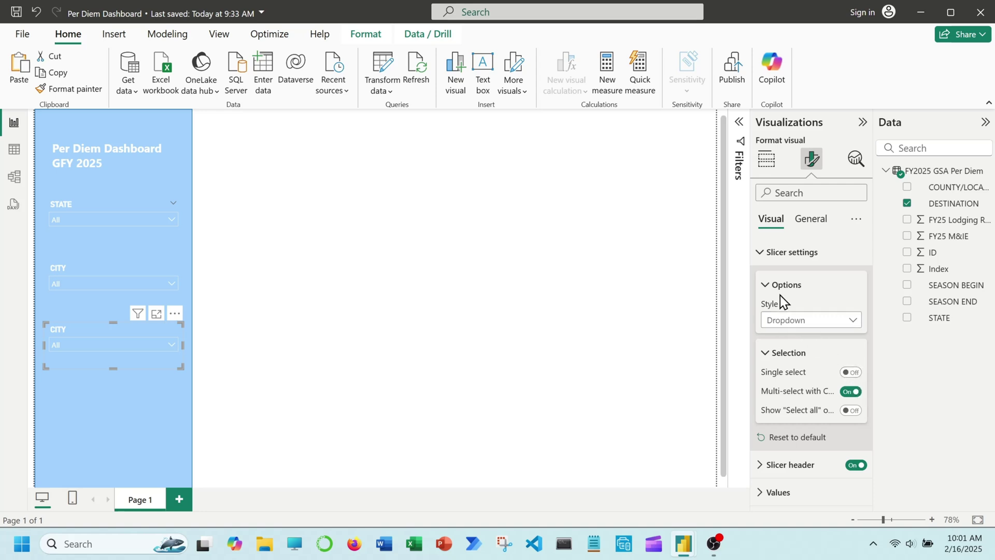
Replace the field of the lowest CITY slicer with FY25 Lodging Rate.
{"action": "left_click", "coordinate": [771, 354]}
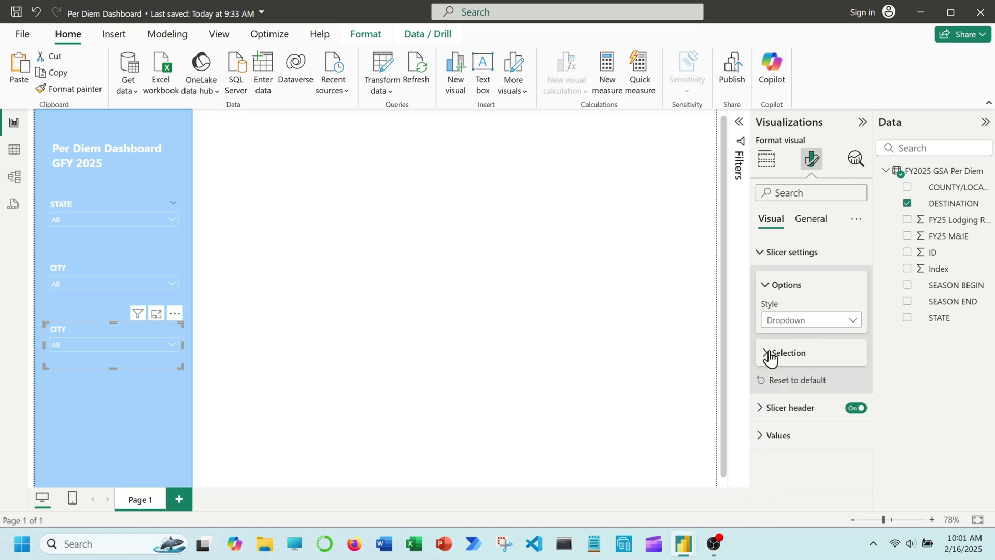
{"action": "left_click", "coordinate": [800, 435]}
{"action": "scroll", "coordinate": [806, 469], "scroll_direction": "down", "scroll_amount": 4}
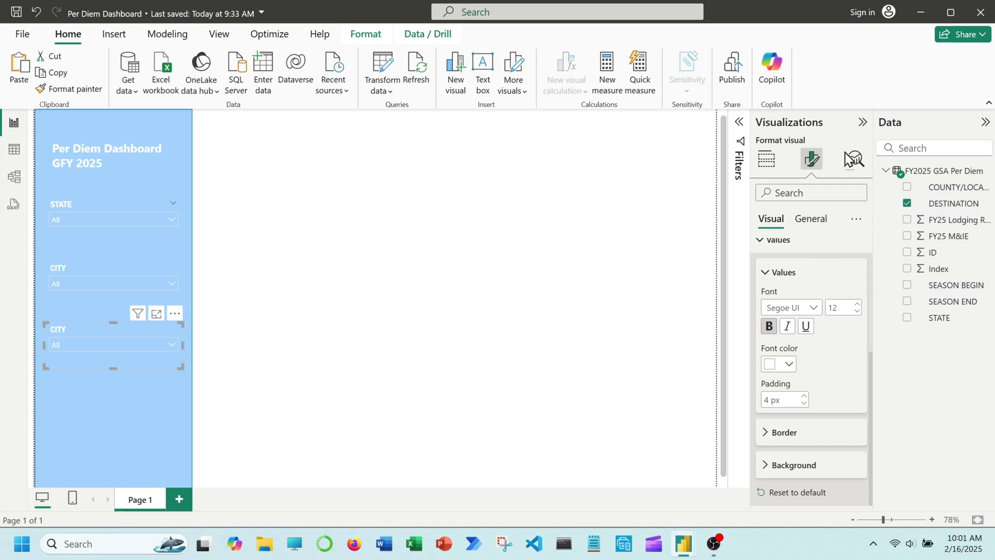
{"action": "left_click", "coordinate": [766, 159]}
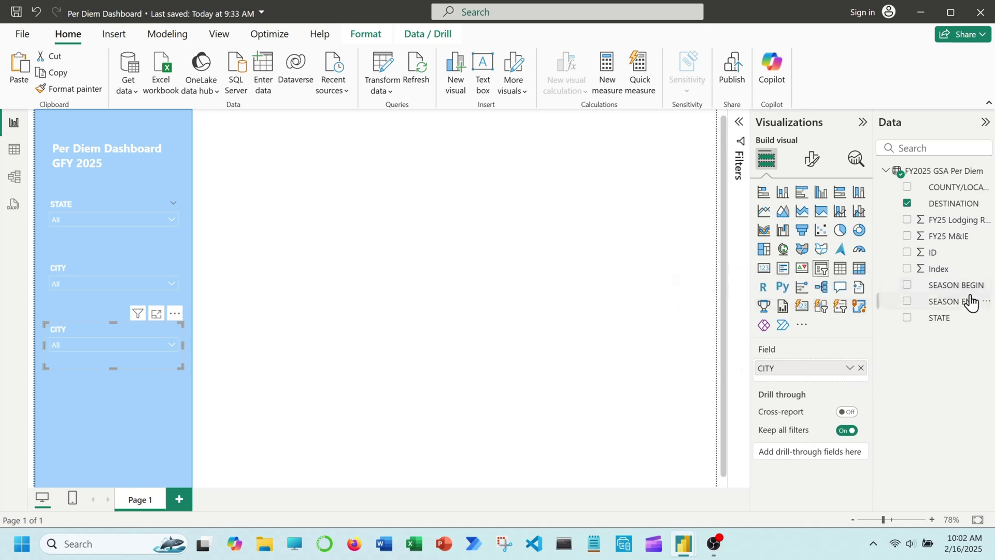
{"action": "left_click", "coordinate": [908, 220]}
{"action": "left_click", "coordinate": [861, 368]}
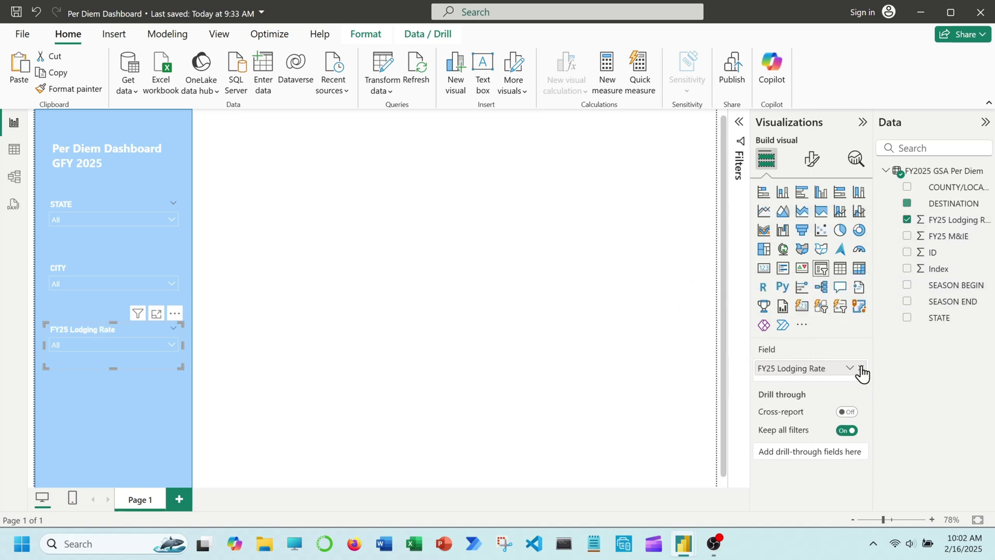
Set the style of the FY25 Lodging Rate slicer to Between.
{"action": "left_click", "coordinate": [812, 159]}
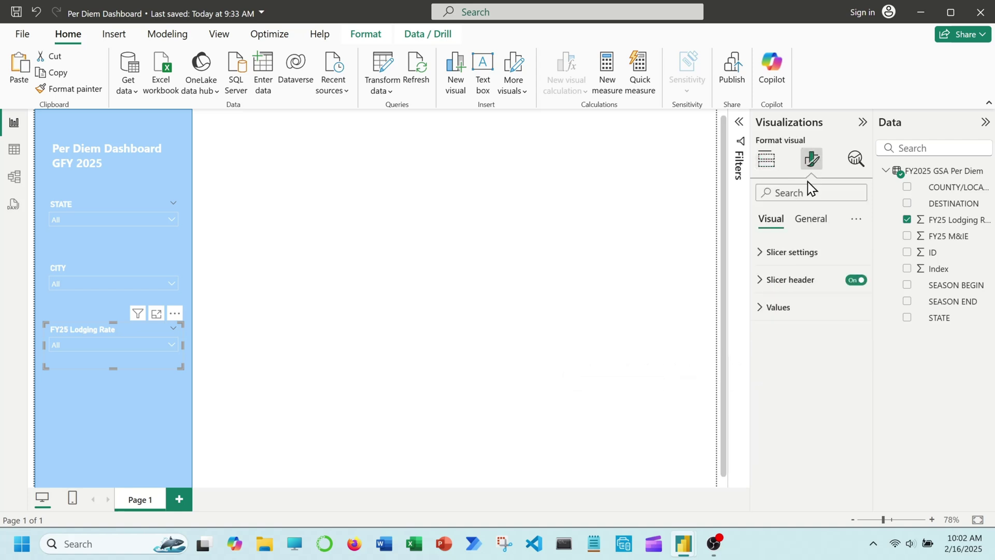
{"action": "left_click", "coordinate": [794, 254]}
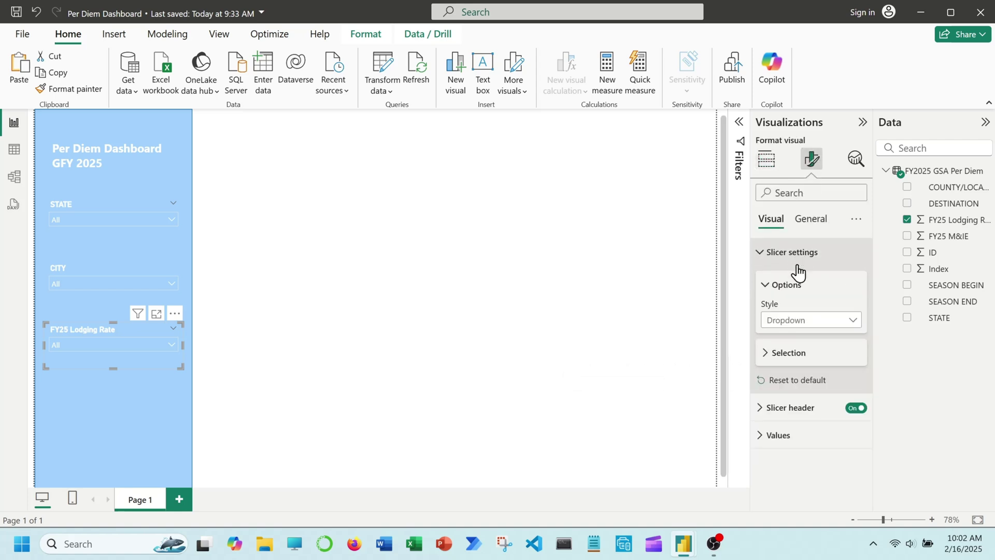
{"action": "left_click", "coordinate": [825, 324]}
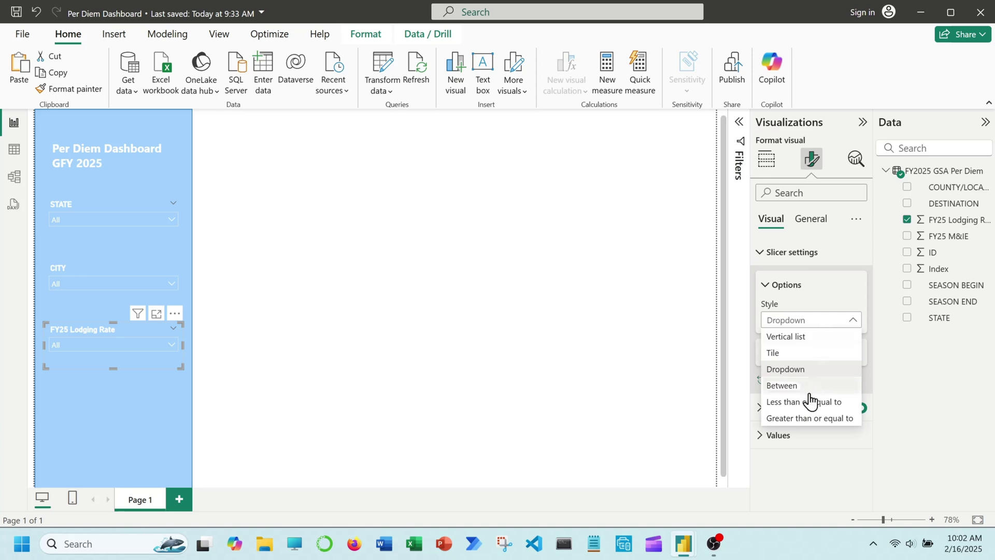
{"action": "left_click", "coordinate": [783, 386]}
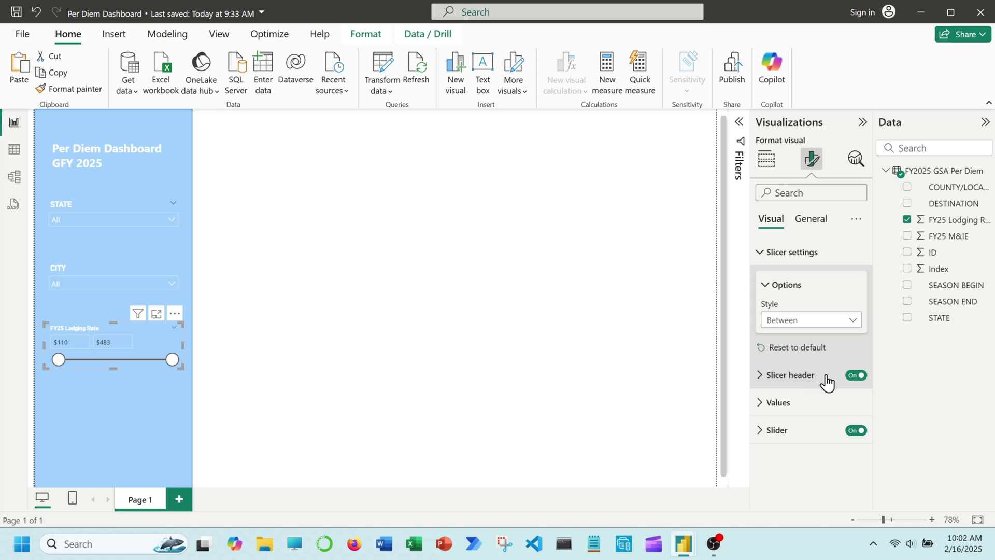
Set the slider color of the FY25 Lodging Rate slicer to white.
{"action": "left_click", "coordinate": [818, 434]}
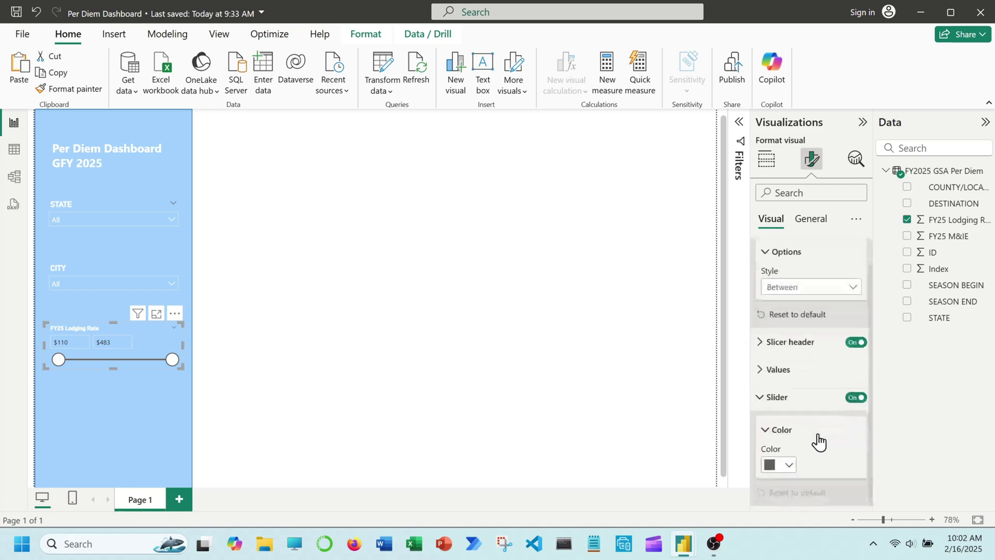
{"action": "left_click", "coordinate": [790, 465]}
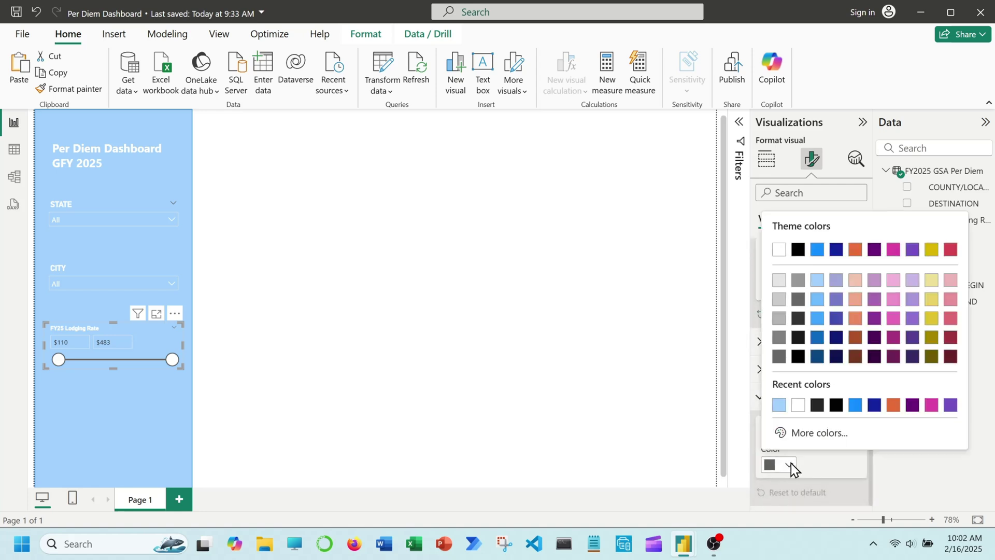
{"action": "left_click", "coordinate": [798, 406]}
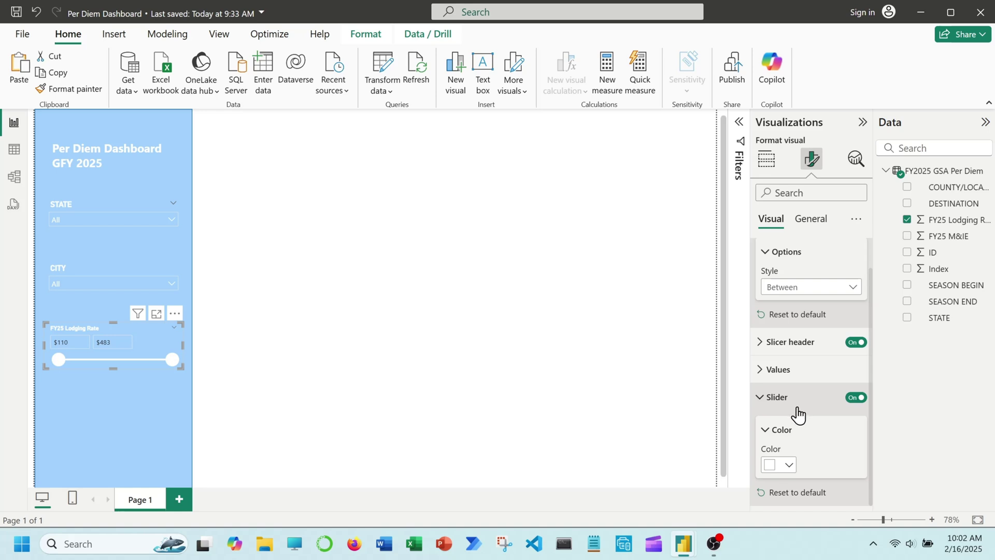
{"action": "left_click", "coordinate": [773, 405]}
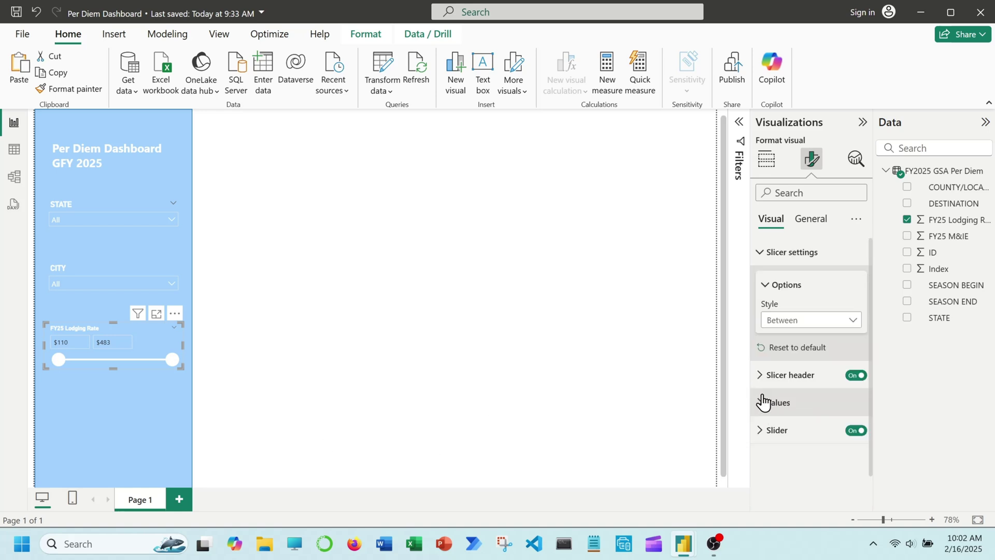
Give the value boxes of the FY25 Lodging Rate slicer a light yellow background color.
{"action": "left_click", "coordinate": [764, 402]}
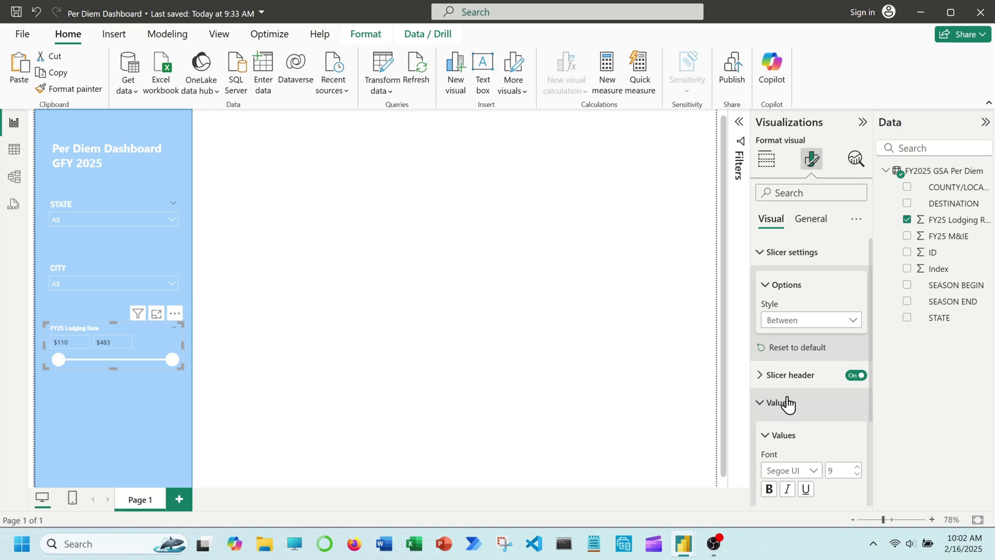
{"action": "scroll", "coordinate": [788, 404], "scroll_direction": "down", "scroll_amount": 3}
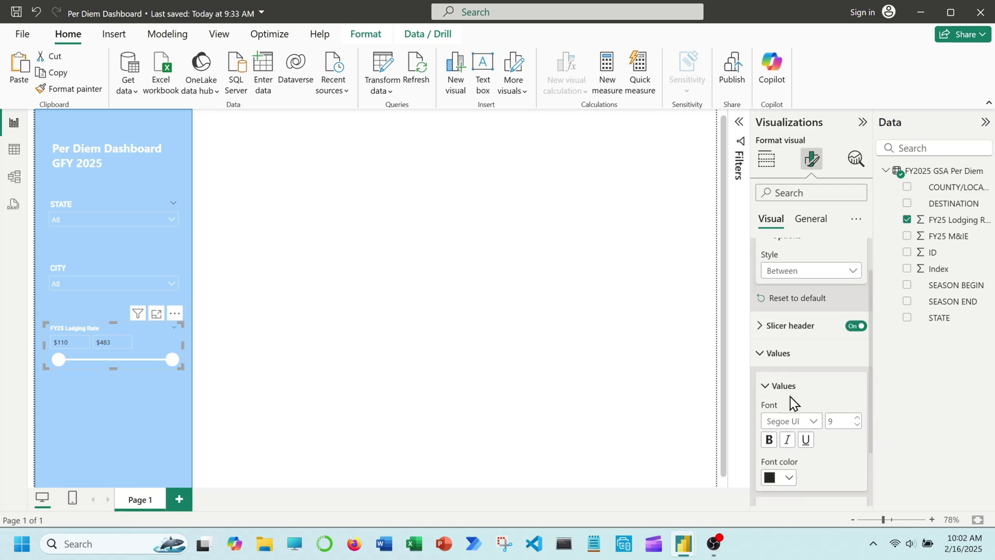
{"action": "scroll", "coordinate": [797, 444], "scroll_direction": "down", "scroll_amount": 1}
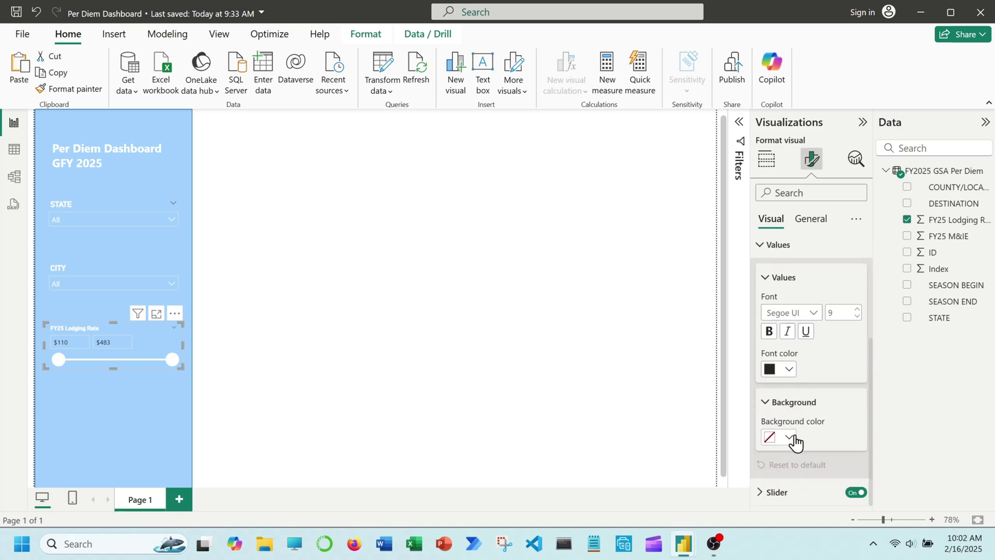
{"action": "left_click", "coordinate": [795, 439]}
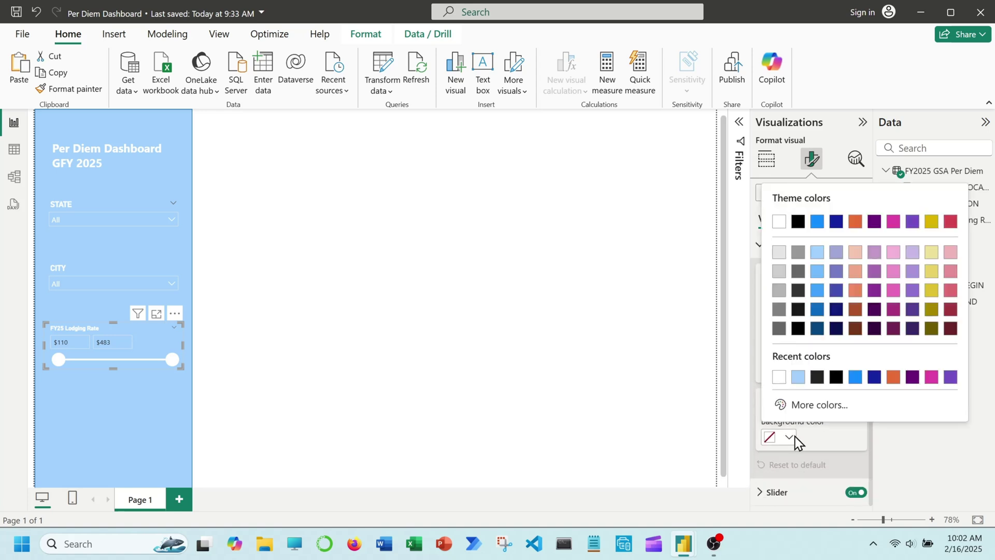
{"action": "left_click", "coordinate": [933, 253]}
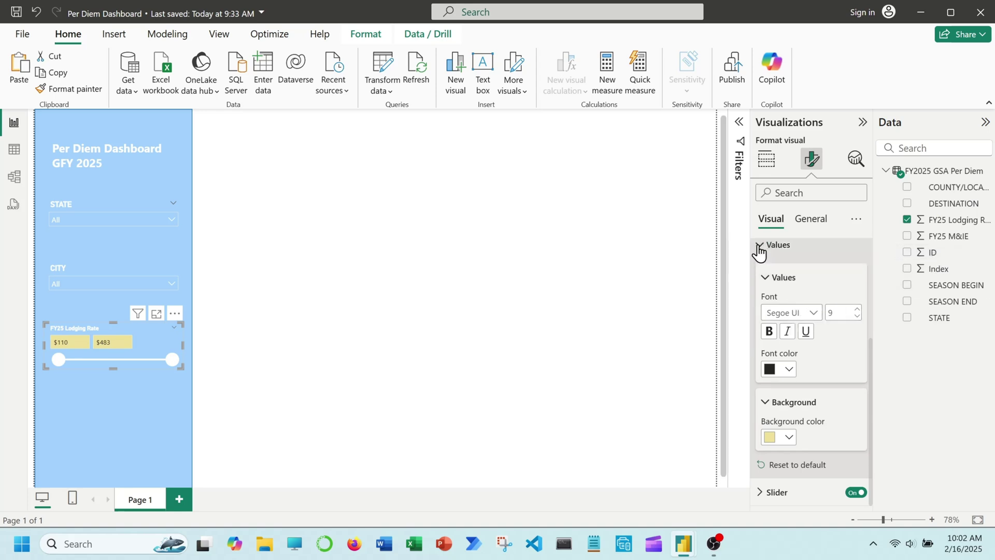
{"action": "left_click", "coordinate": [765, 278]}
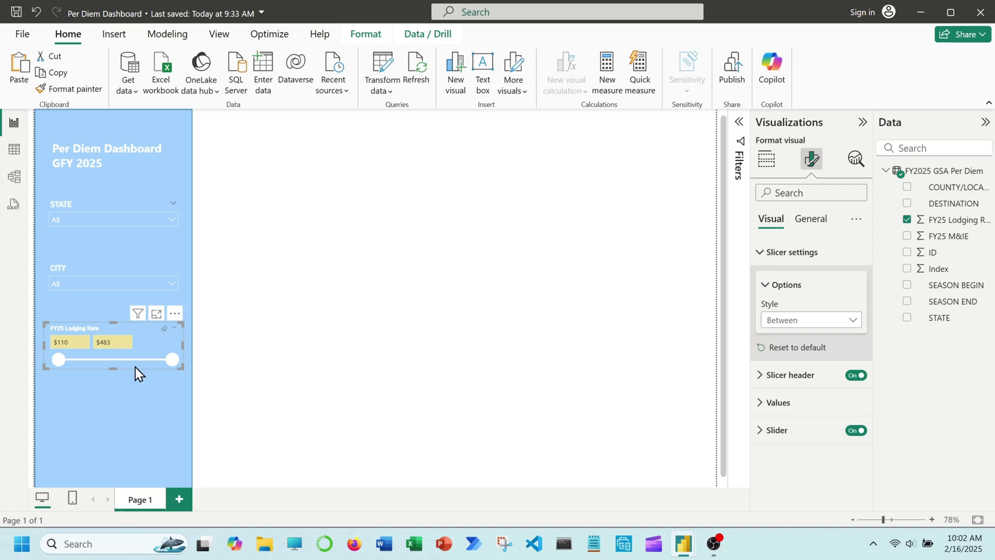
Duplicate the FY25 Lodging Rate slicer and place the copy beneath the original in the sidebar, aligned with it.
{"action": "left_click", "coordinate": [93, 428]}
{"action": "key", "text": "ctrl+v"}
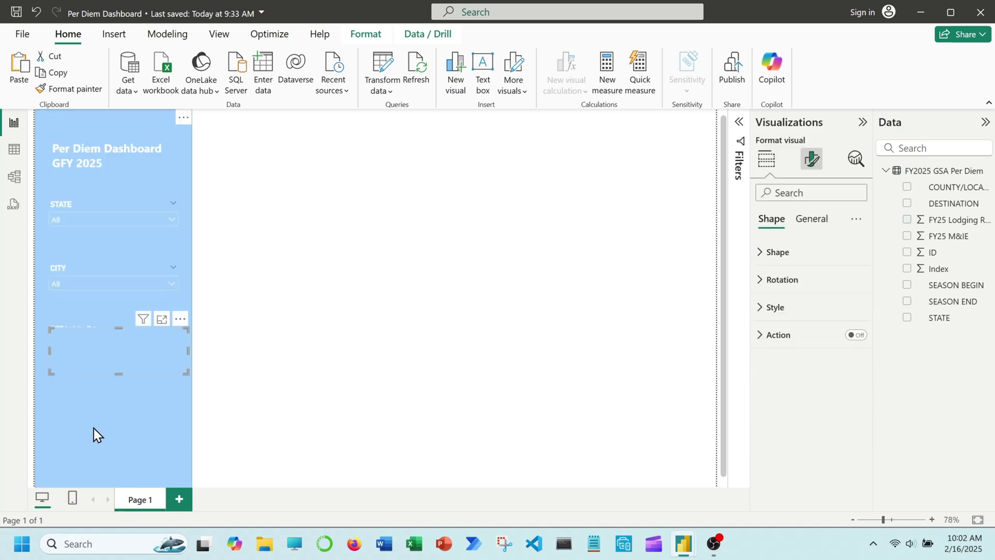
{"action": "left_click_drag", "start_coordinate": [152, 373], "coordinate": [141, 442]}
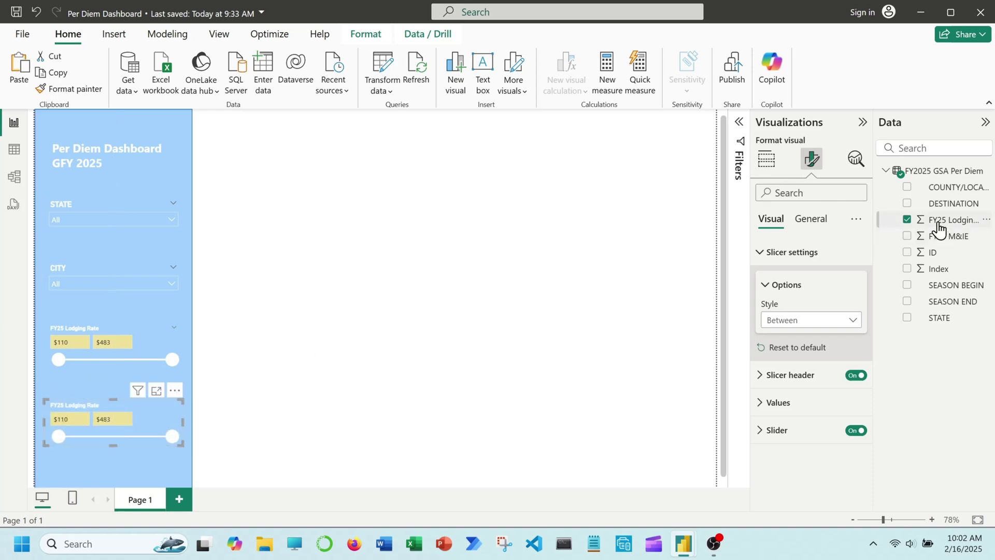
Replace the field of the copied lodging rate slicer with FY25 M&IE.
{"action": "left_click", "coordinate": [775, 166]}
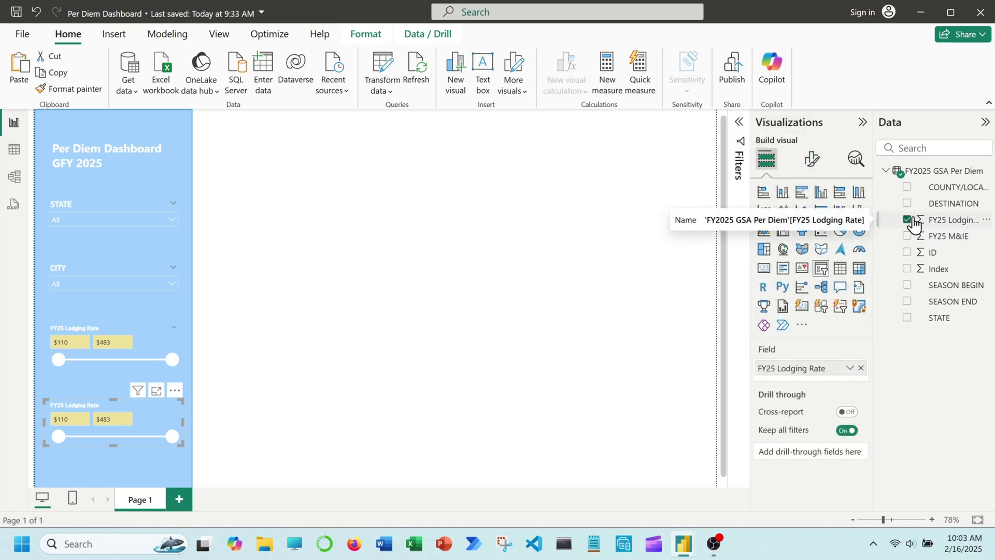
{"action": "left_click", "coordinate": [907, 236]}
{"action": "left_click", "coordinate": [861, 368]}
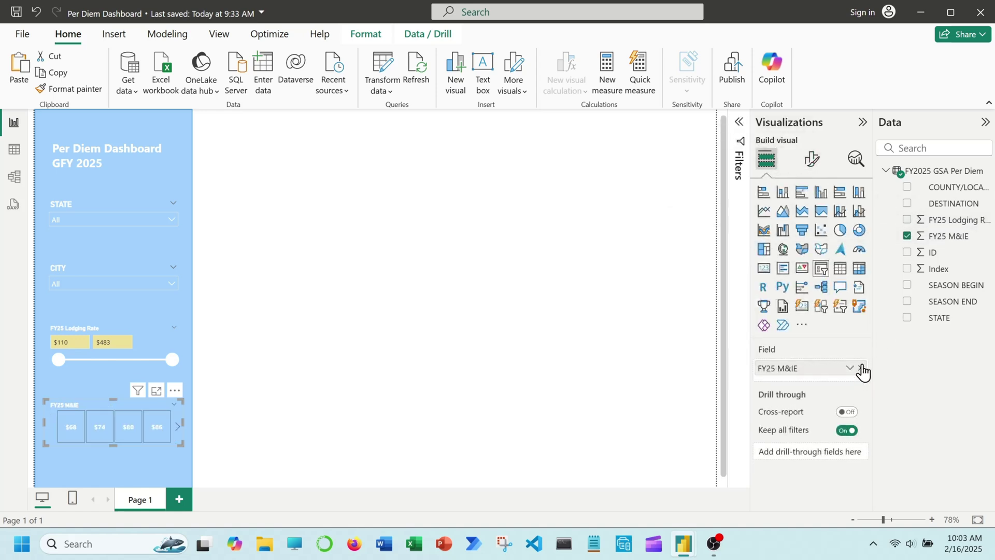
Change the style of the FY25 M&IE slicer to Between.
{"action": "left_click", "coordinate": [812, 160]}
{"action": "left_click", "coordinate": [781, 252]}
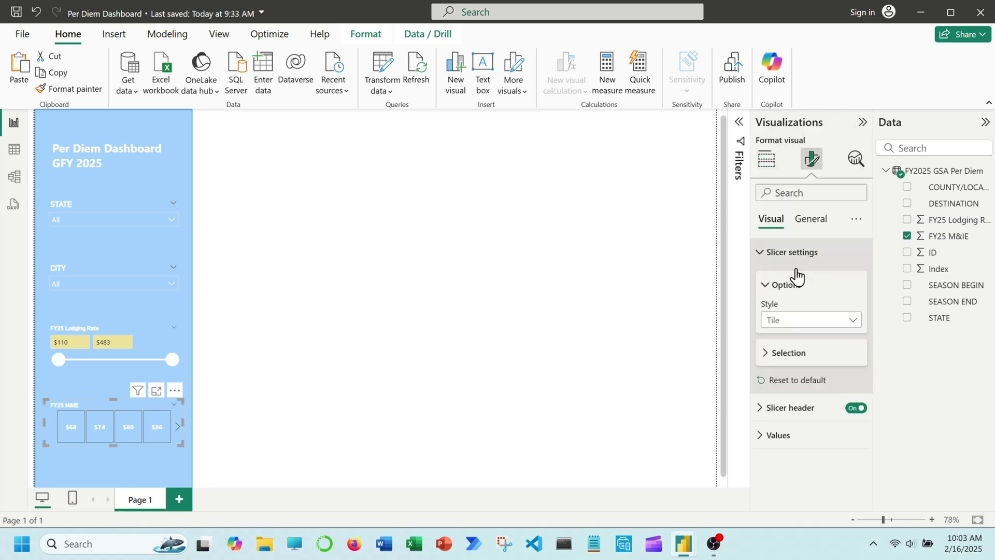
{"action": "left_click", "coordinate": [791, 325]}
{"action": "left_click", "coordinate": [799, 384]}
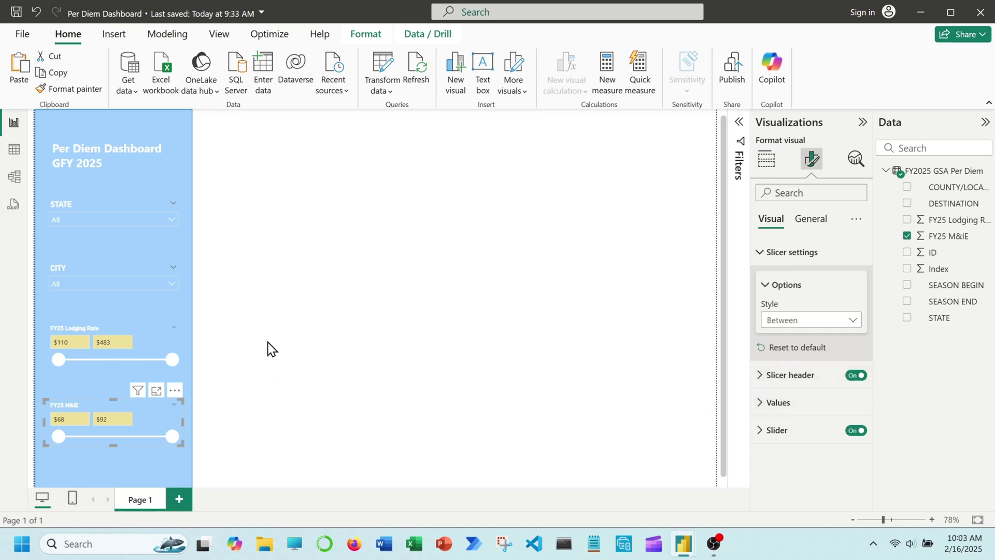
Insert a table visual on the blank canvas and size it to span the upper area beside the sidebar.
{"action": "left_click", "coordinate": [274, 329]}
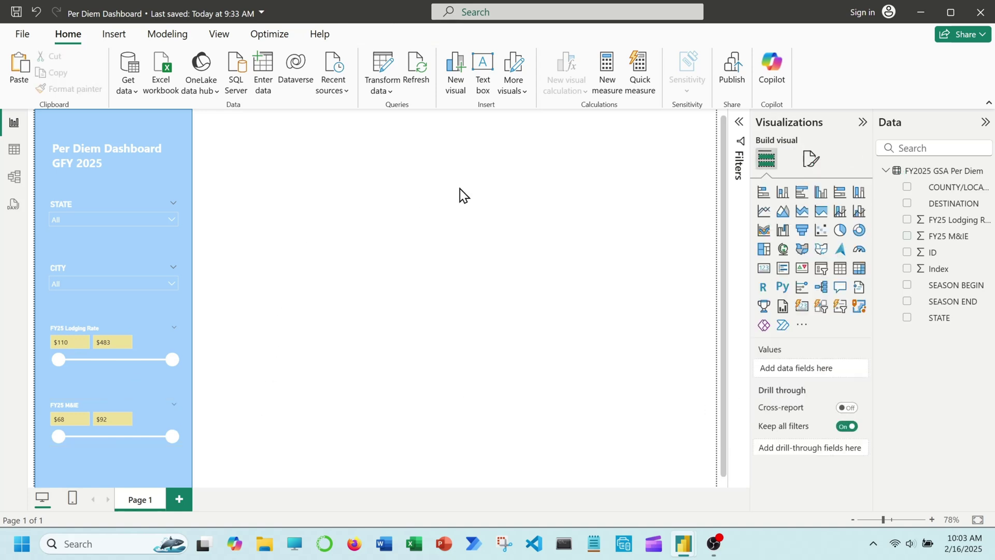
{"action": "left_click", "coordinate": [842, 270]}
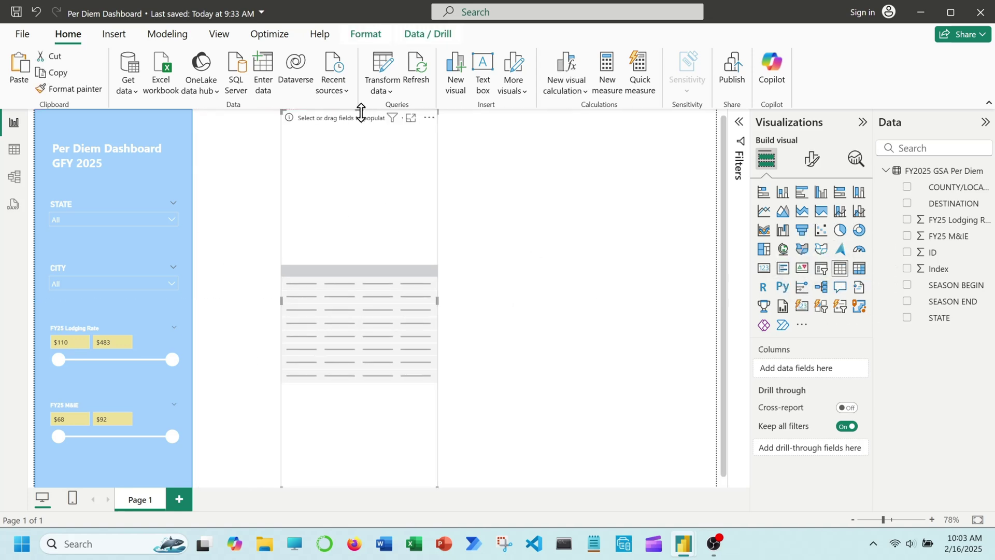
{"action": "left_click_drag", "start_coordinate": [361, 112], "coordinate": [295, 150]}
{"action": "left_click_drag", "start_coordinate": [373, 213], "coordinate": [692, 216]}
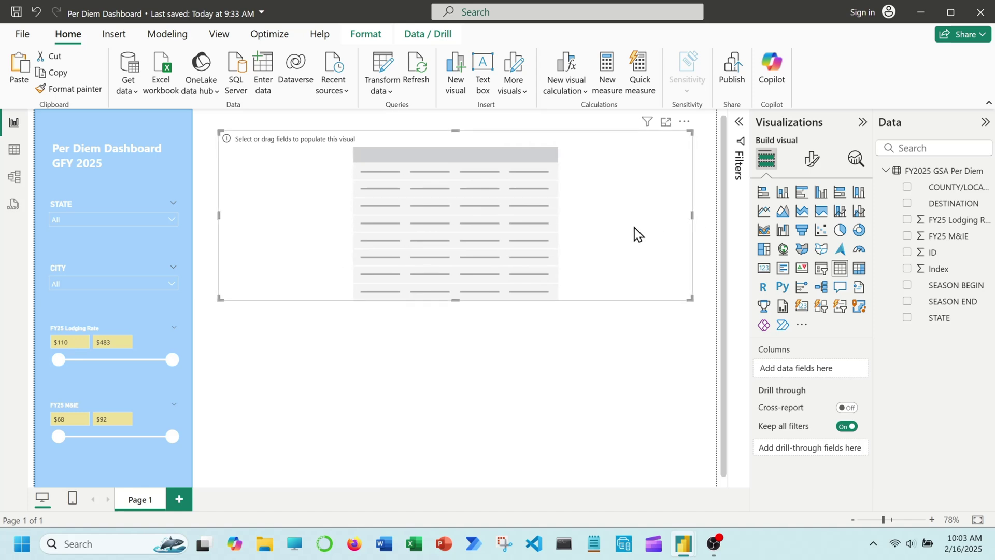
Add STATE, DESTINATION, SEASON BEGIN, SEASON END, FY25 Lodging Rate and FY25 M&IE as columns of the table.
{"action": "left_click", "coordinate": [908, 318]}
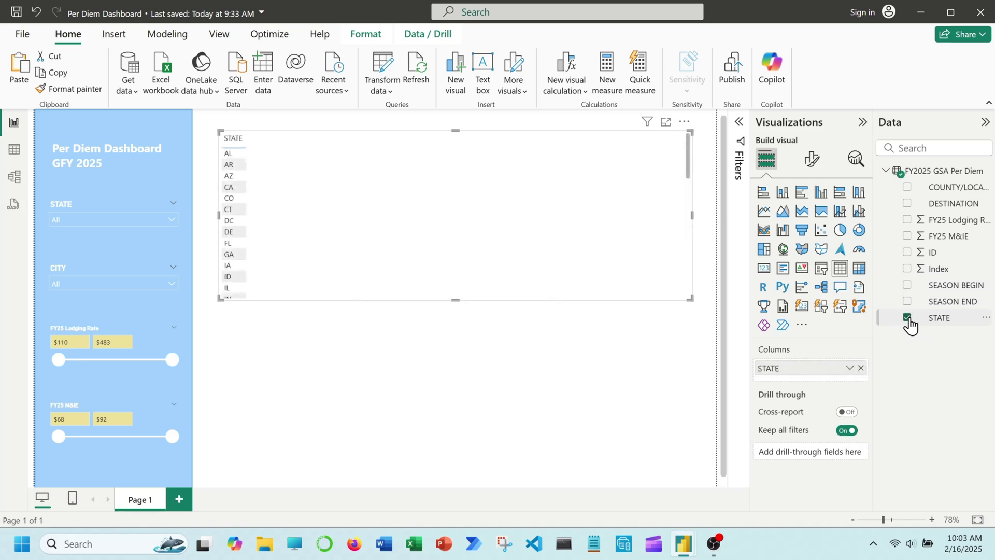
{"action": "left_click", "coordinate": [908, 204]}
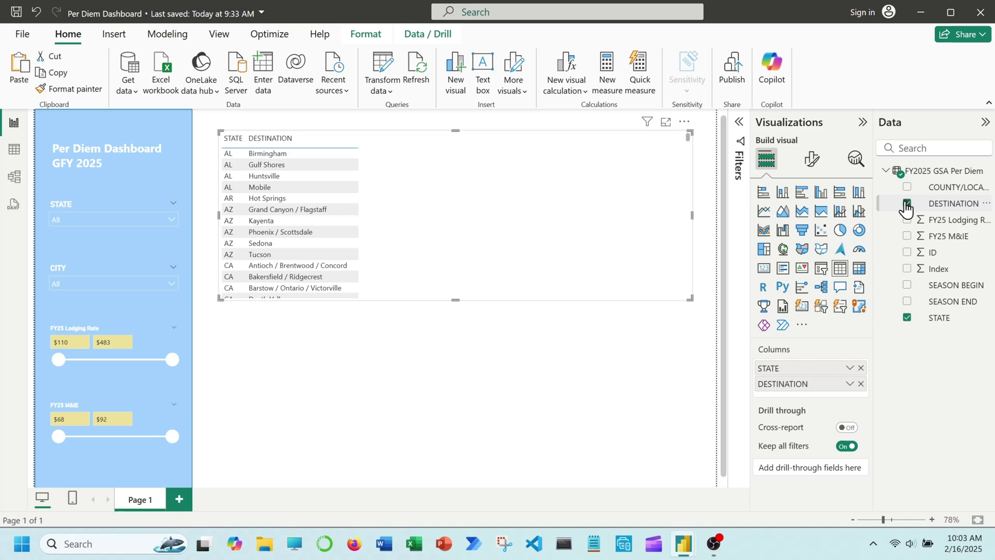
{"action": "left_click", "coordinate": [908, 286]}
{"action": "left_click", "coordinate": [906, 302]}
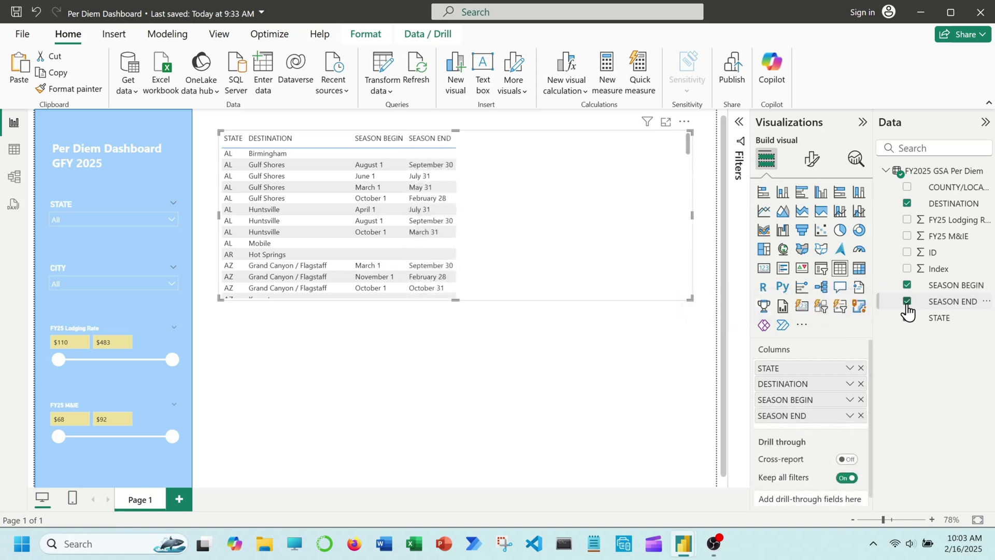
{"action": "left_click", "coordinate": [908, 220]}
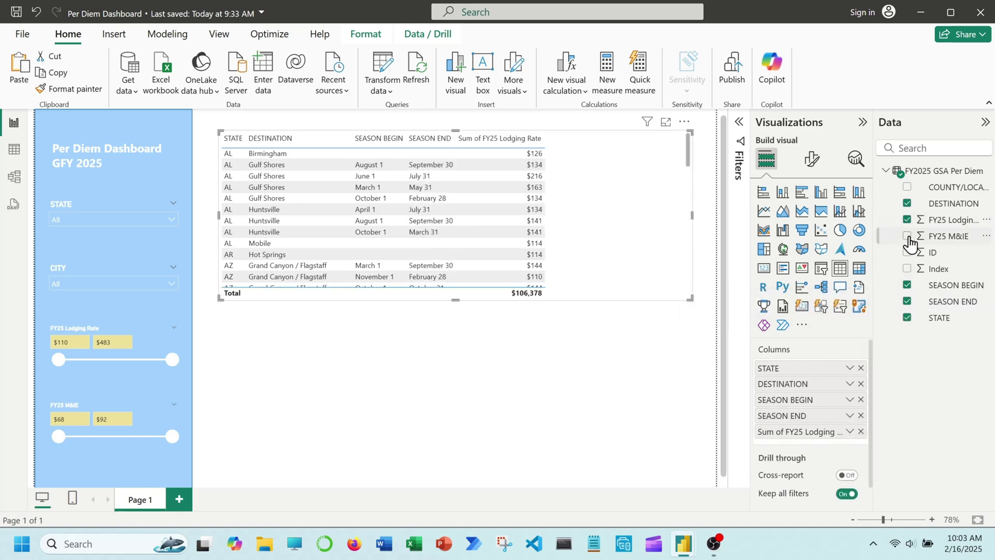
{"action": "left_click", "coordinate": [908, 237]}
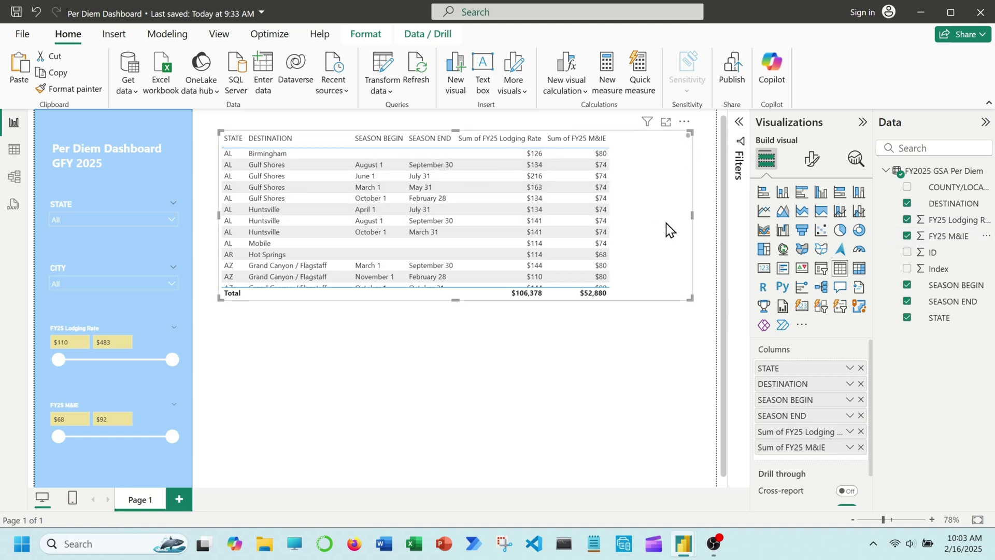
Turn on the table's title and set its text to "Per Diem Summary Table".
{"action": "left_click", "coordinate": [812, 158]}
{"action": "left_click", "coordinate": [811, 219]}
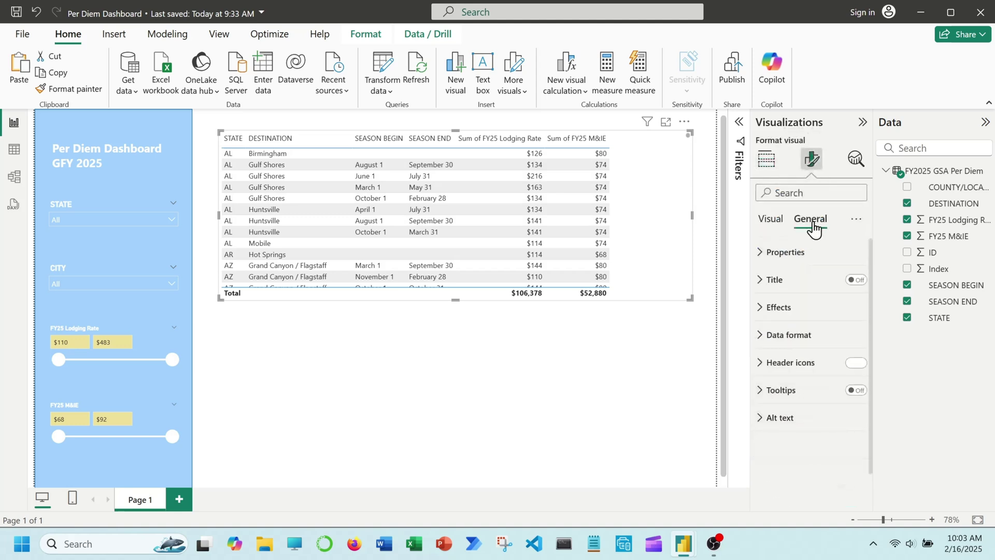
{"action": "left_click", "coordinate": [861, 280]}
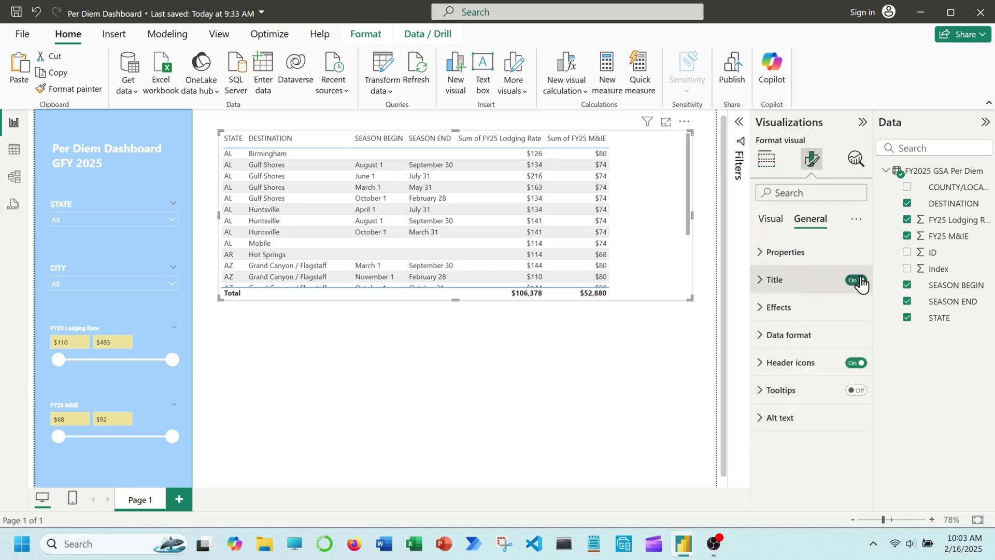
{"action": "left_click", "coordinate": [759, 280]}
{"action": "left_click", "coordinate": [780, 348]}
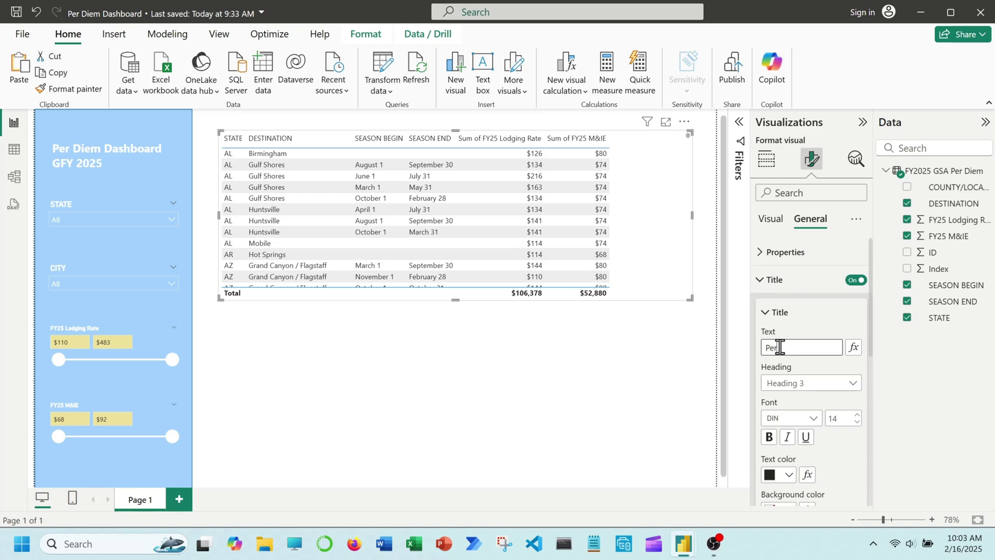
{"action": "type", "text": "Per Diem"}
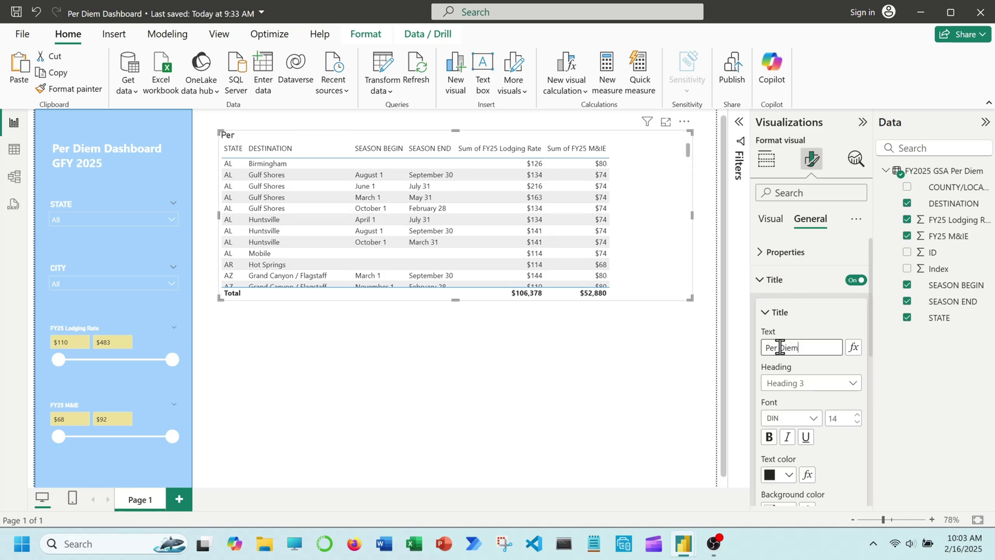
{"action": "type", "text": " Summary Table"}
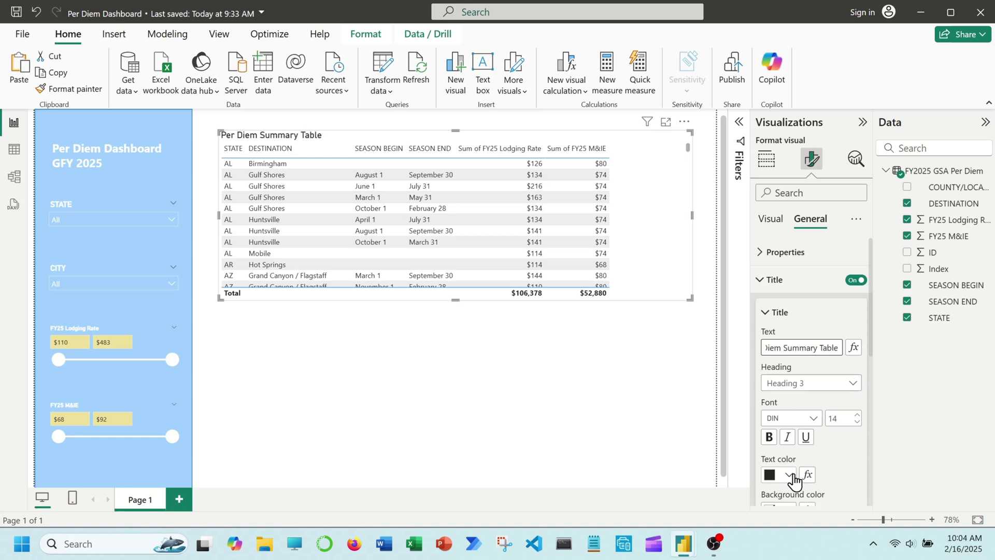
Give the table title a light-blue background and white text.
{"action": "scroll", "coordinate": [841, 443], "scroll_direction": "down", "scroll_amount": 1}
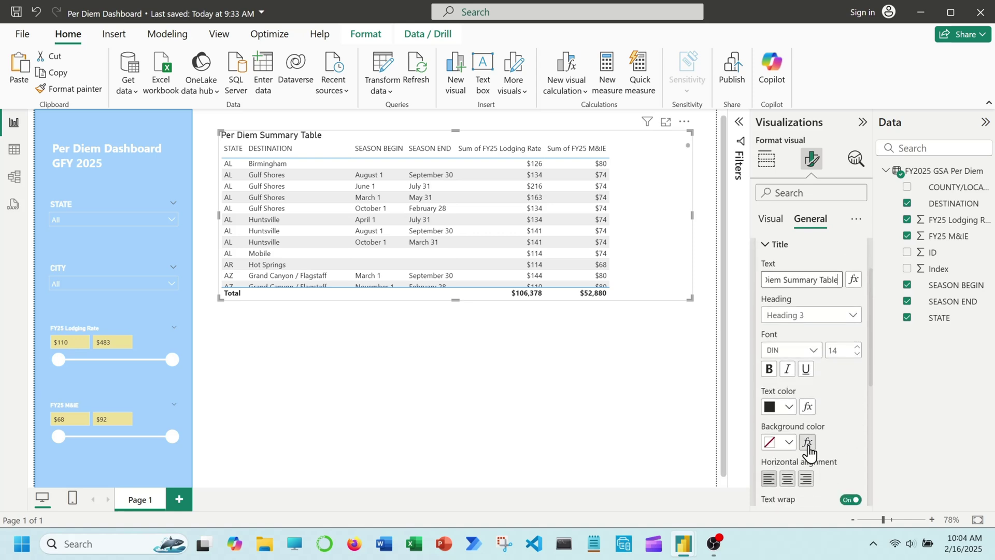
{"action": "left_click", "coordinate": [789, 442]}
{"action": "left_click", "coordinate": [817, 350]}
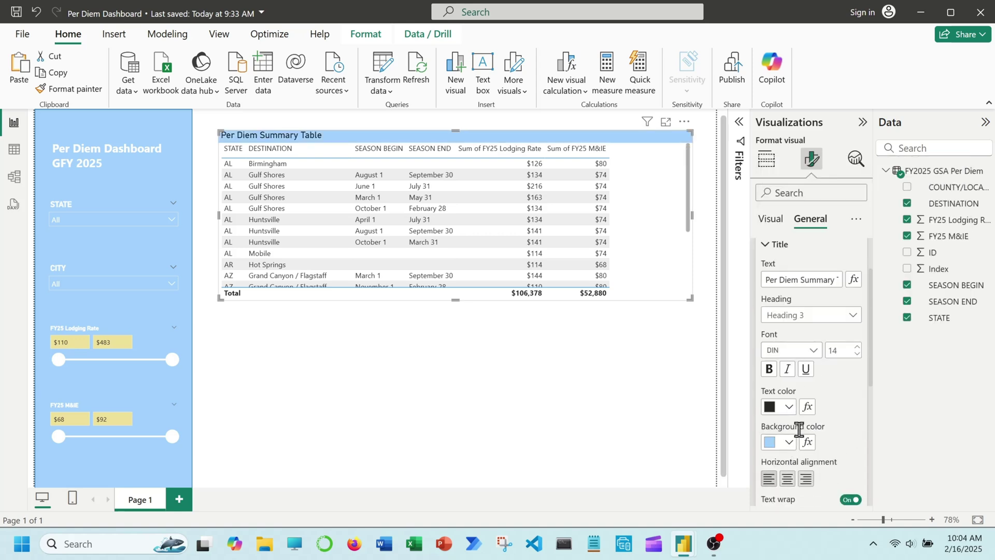
{"action": "left_click", "coordinate": [789, 406]}
{"action": "left_click", "coordinate": [818, 348]}
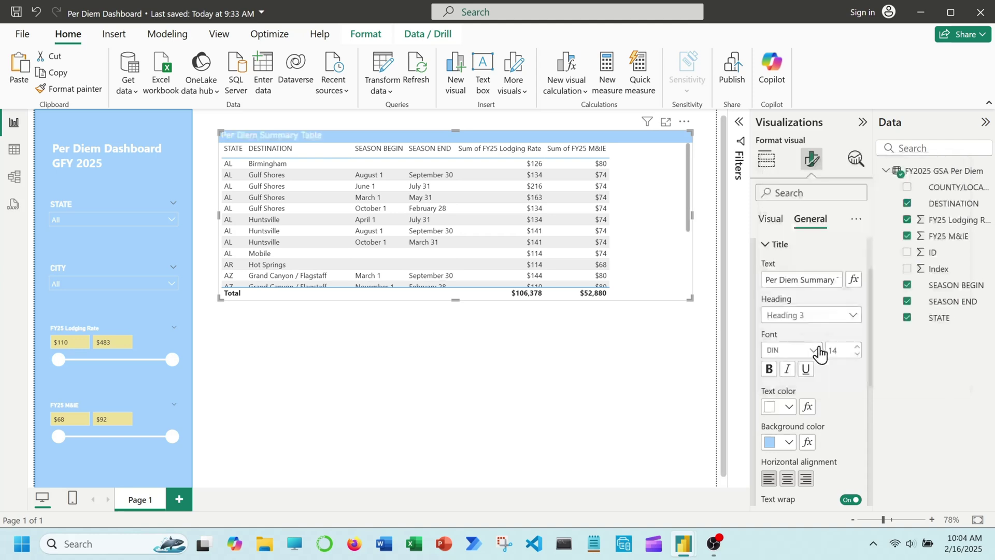
Turn off the totals row of the per diem table.
{"action": "left_click", "coordinate": [767, 217]}
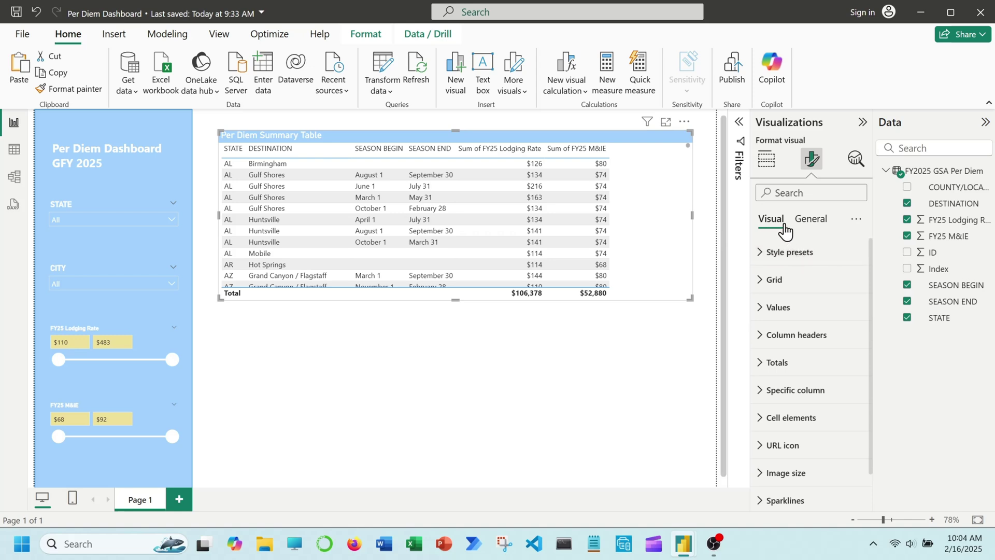
{"action": "left_click", "coordinate": [758, 366]}
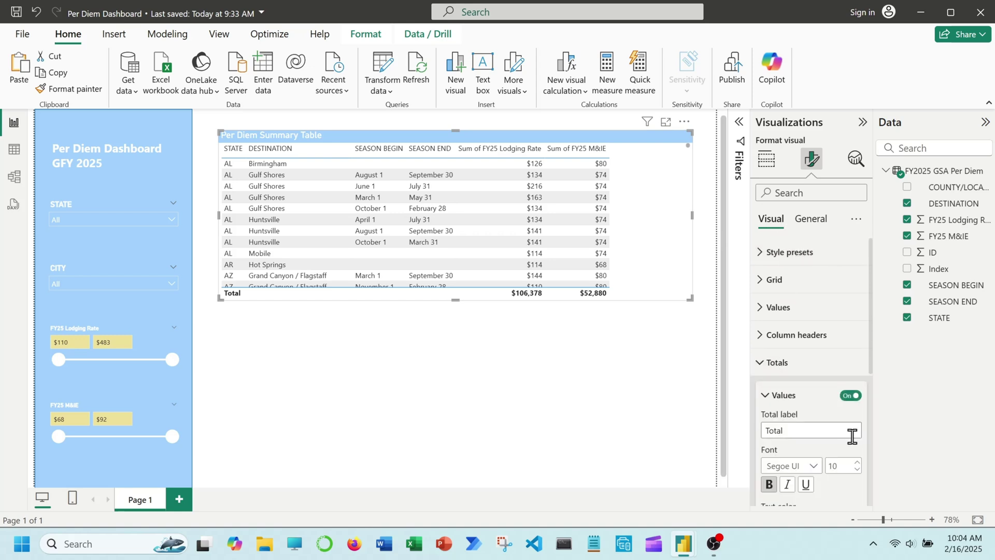
{"action": "left_click", "coordinate": [852, 397]}
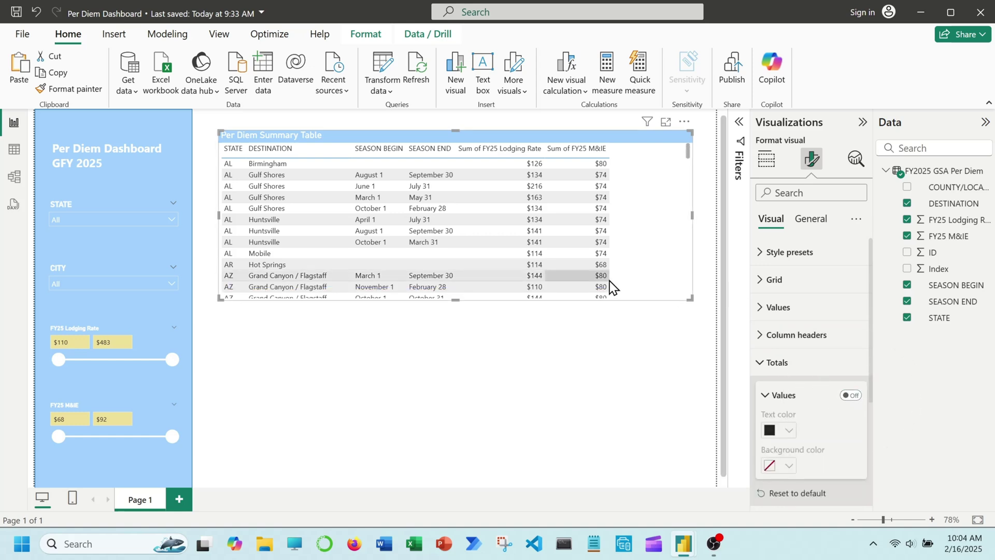
{"action": "scroll", "coordinate": [683, 343], "scroll_direction": "up", "scroll_amount": 1}
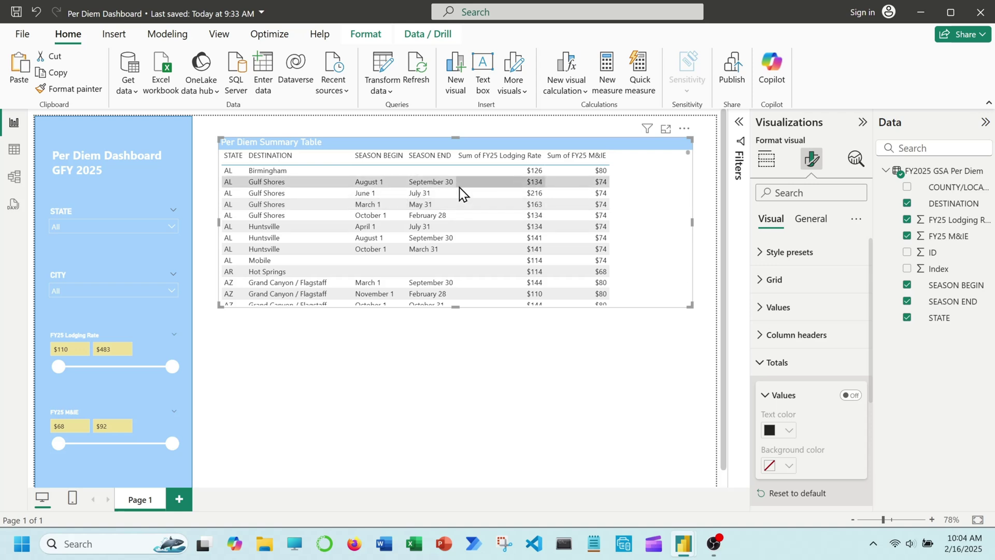
Add Index as the last table column without summarizing it, and sort the table by Index in ascending order.
{"action": "left_click", "coordinate": [766, 159]}
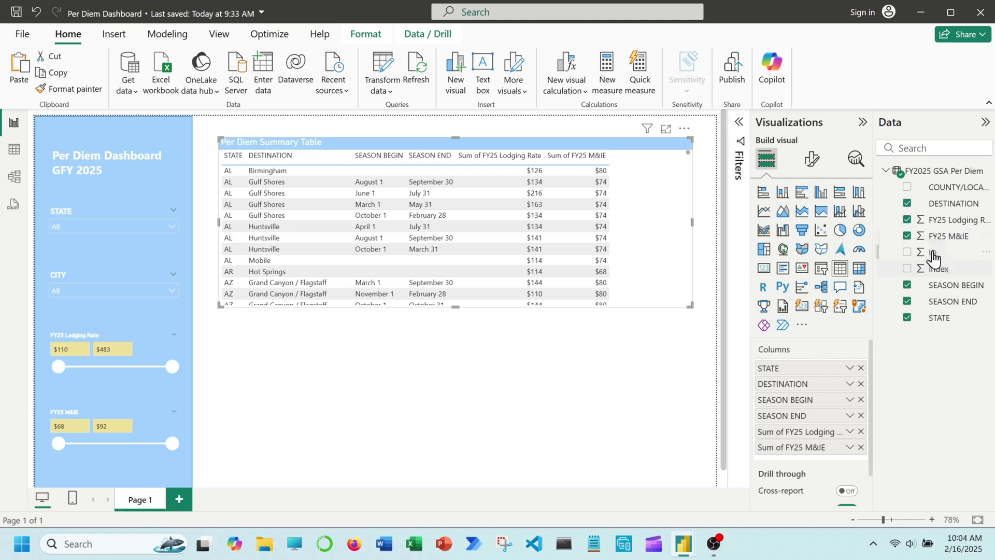
{"action": "left_click_drag", "start_coordinate": [936, 270], "coordinate": [834, 459]}
{"action": "left_click", "coordinate": [849, 464]}
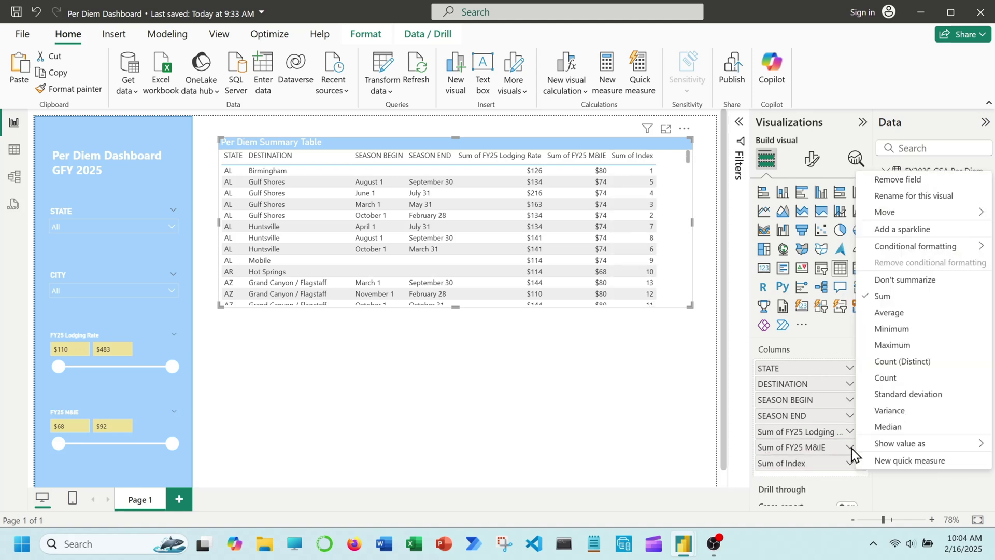
{"action": "left_click", "coordinate": [911, 283]}
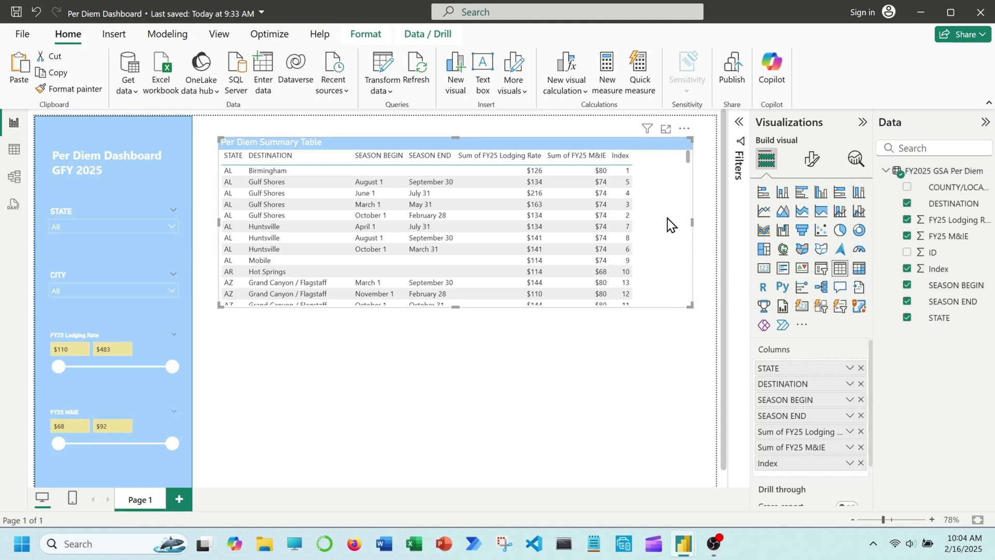
{"action": "left_click", "coordinate": [618, 157]}
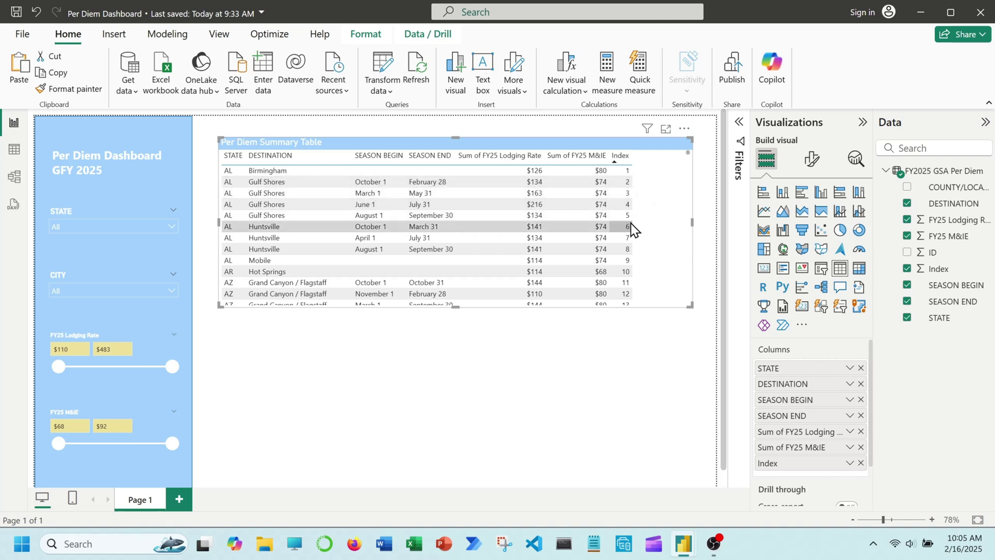
{"action": "mouse_move", "coordinate": [630, 156]}
{"action": "left_mouse_down"}
{"action": "mouse_move", "coordinate": [614, 157]}
{"action": "mouse_move", "coordinate": [648, 156]}
{"action": "left_mouse_up"}
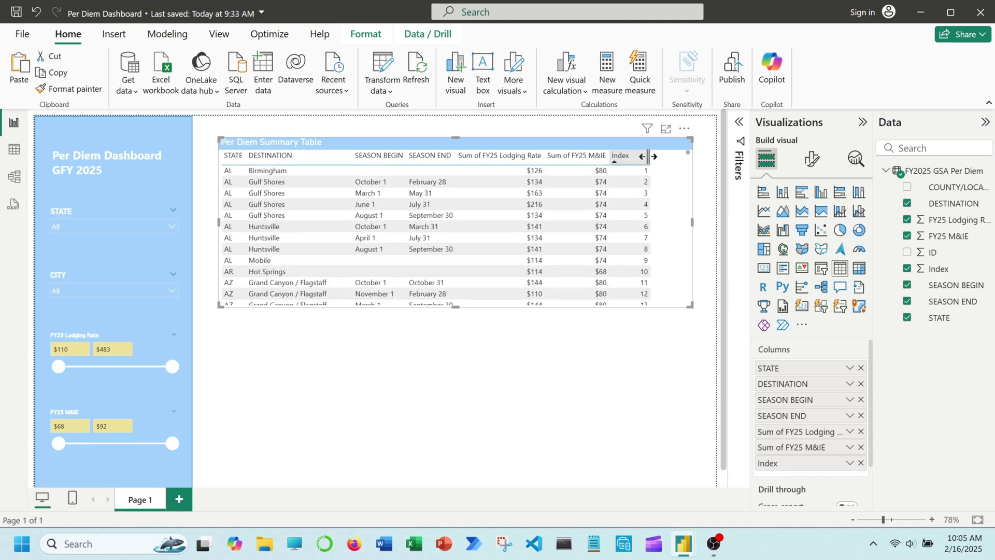
{"action": "left_click", "coordinate": [812, 159]}
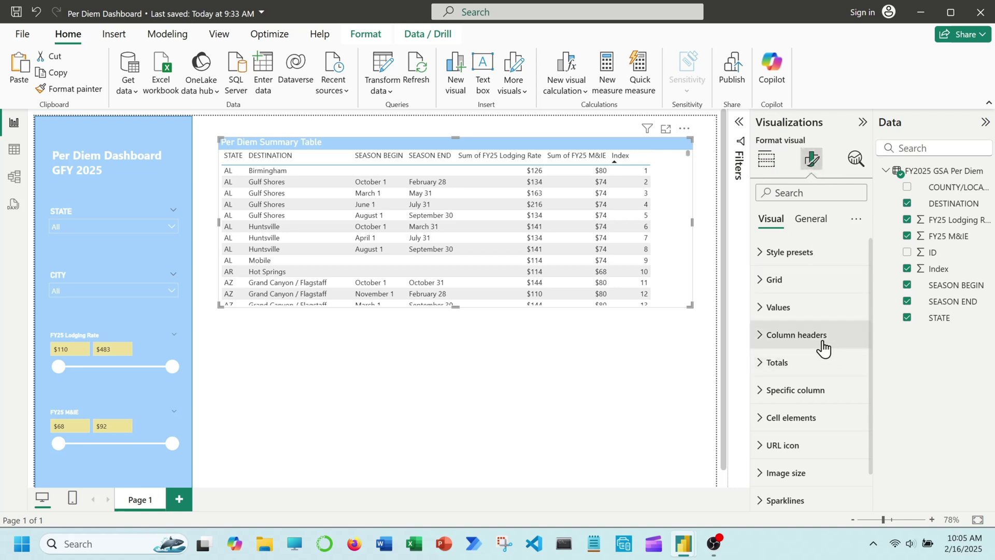
{"action": "left_click", "coordinate": [825, 401]}
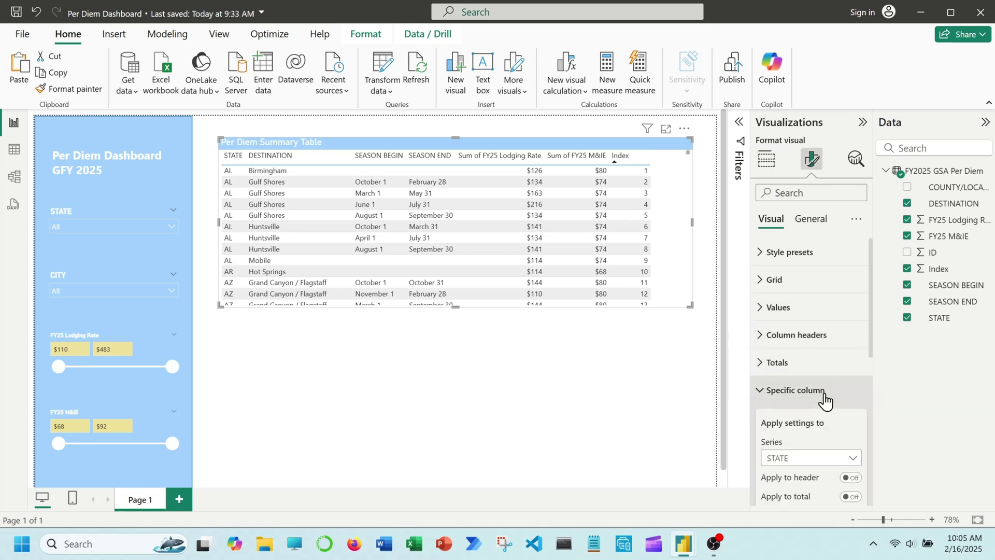
{"action": "scroll", "coordinate": [849, 403], "scroll_direction": "down", "scroll_amount": 1}
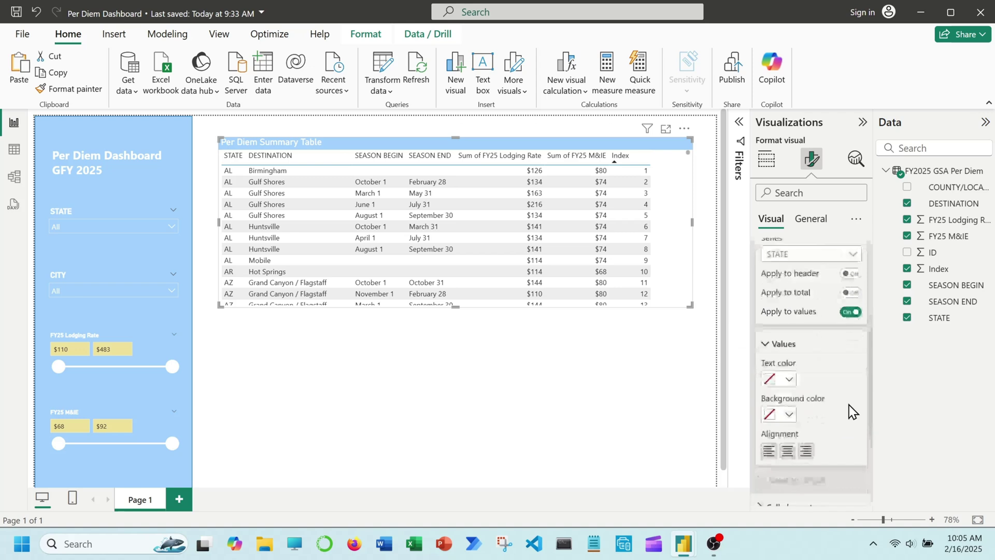
{"action": "scroll", "coordinate": [835, 392], "scroll_direction": "up", "scroll_amount": 1}
{"action": "left_click", "coordinate": [811, 257]}
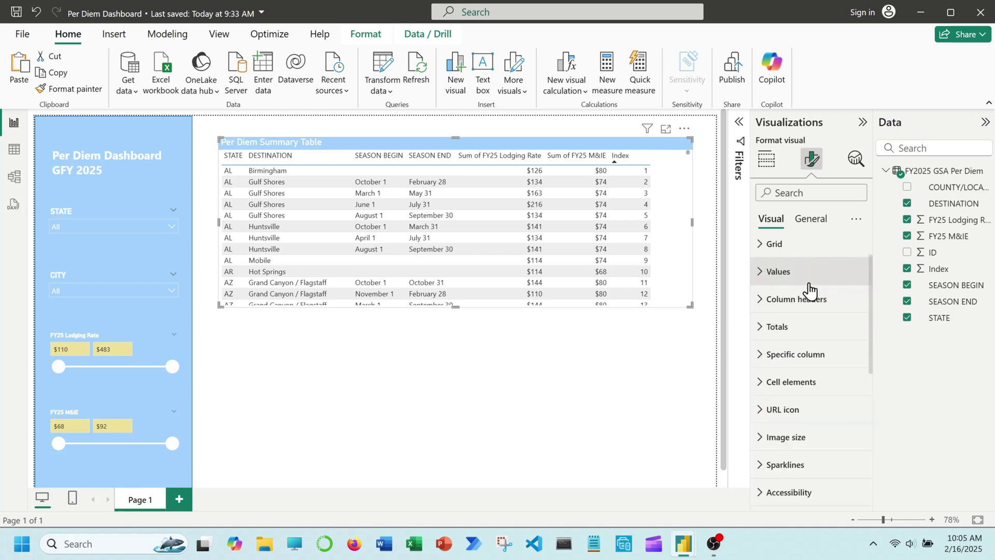
{"action": "scroll", "coordinate": [811, 293], "scroll_direction": "up", "scroll_amount": 1}
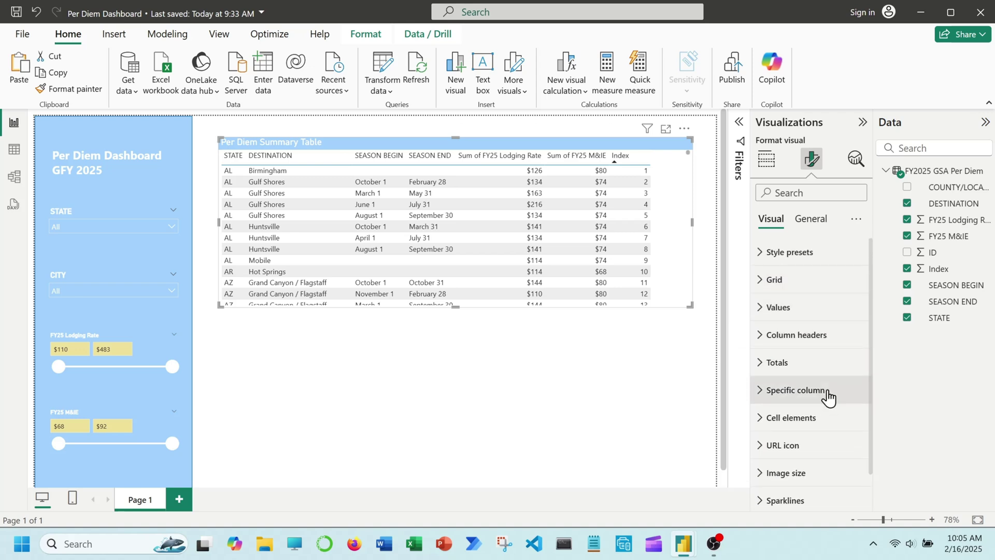
Turn off text wrap for the table's column headers and narrow the Index column until it is hidden.
{"action": "left_click", "coordinate": [821, 337]}
{"action": "scroll", "coordinate": [819, 353], "scroll_direction": "down", "scroll_amount": 2}
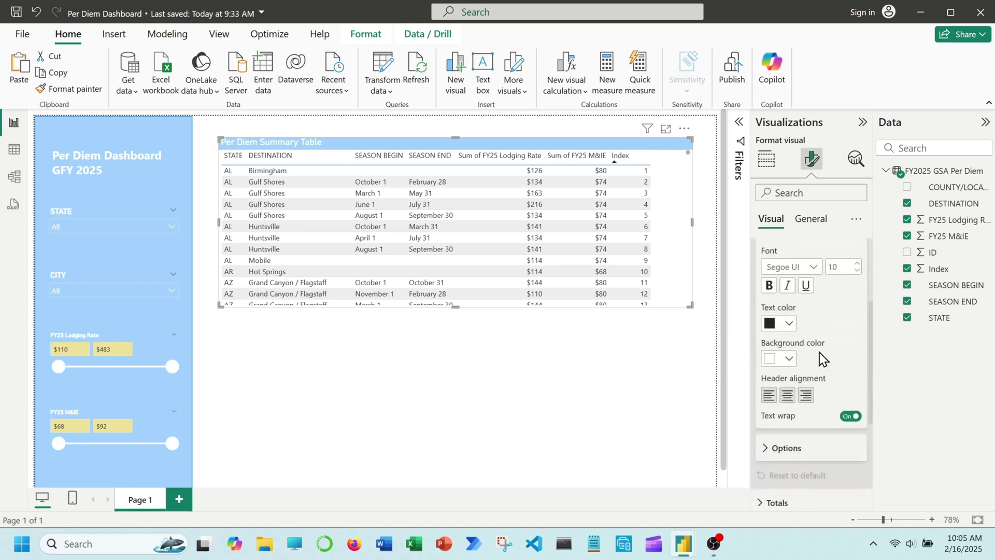
{"action": "scroll", "coordinate": [822, 357], "scroll_direction": "up", "scroll_amount": 2}
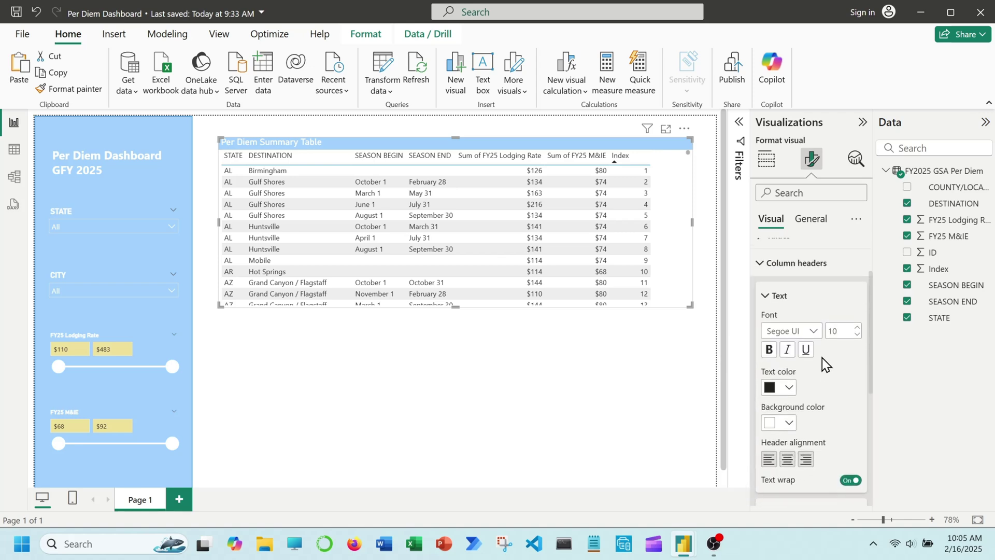
{"action": "scroll", "coordinate": [822, 358], "scroll_direction": "down", "scroll_amount": 2}
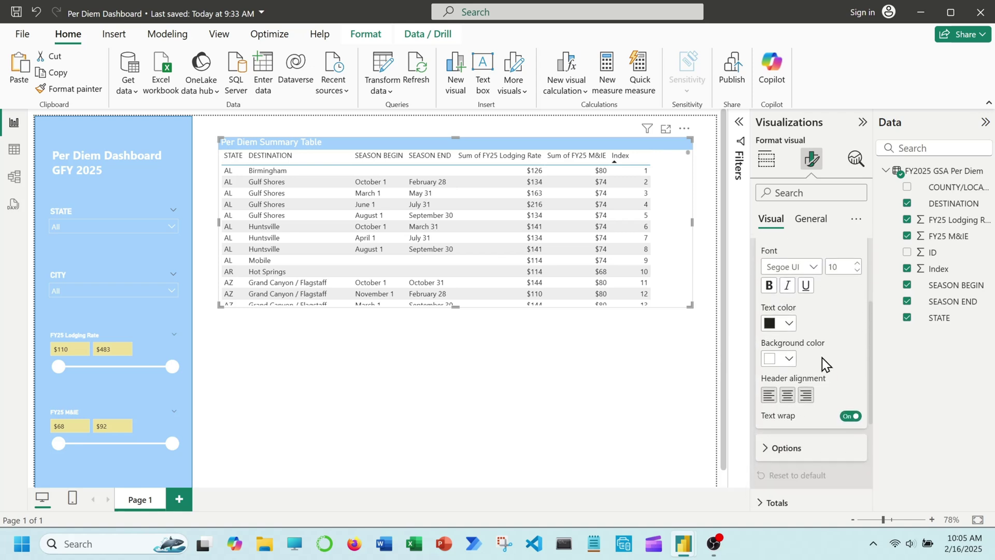
{"action": "left_click", "coordinate": [849, 418]}
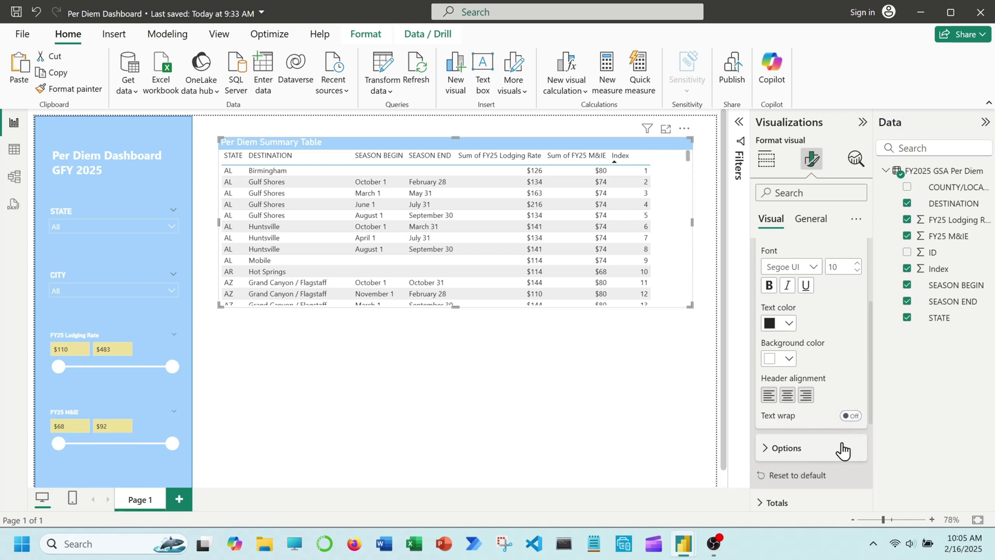
{"action": "left_click_drag", "start_coordinate": [652, 157], "coordinate": [608, 157]}
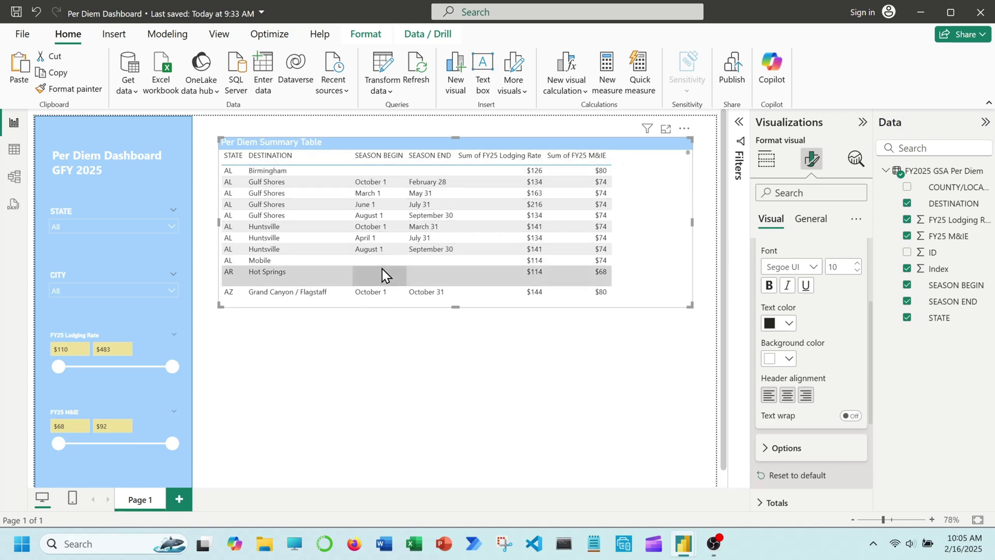
Add a black visual border around the table with 15 px rounded corners.
{"action": "left_click", "coordinate": [769, 160]}
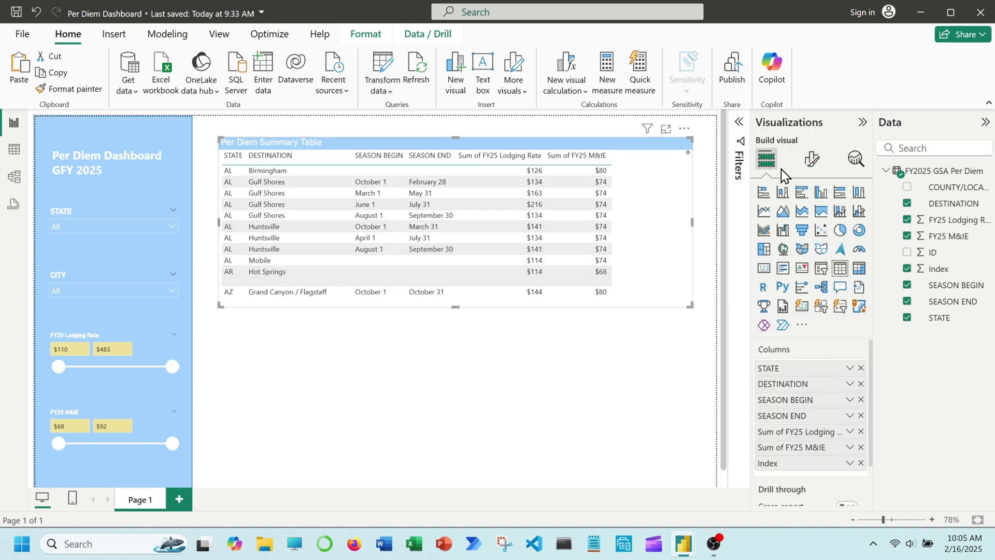
{"action": "left_click", "coordinate": [813, 161]}
{"action": "left_click", "coordinate": [812, 219]}
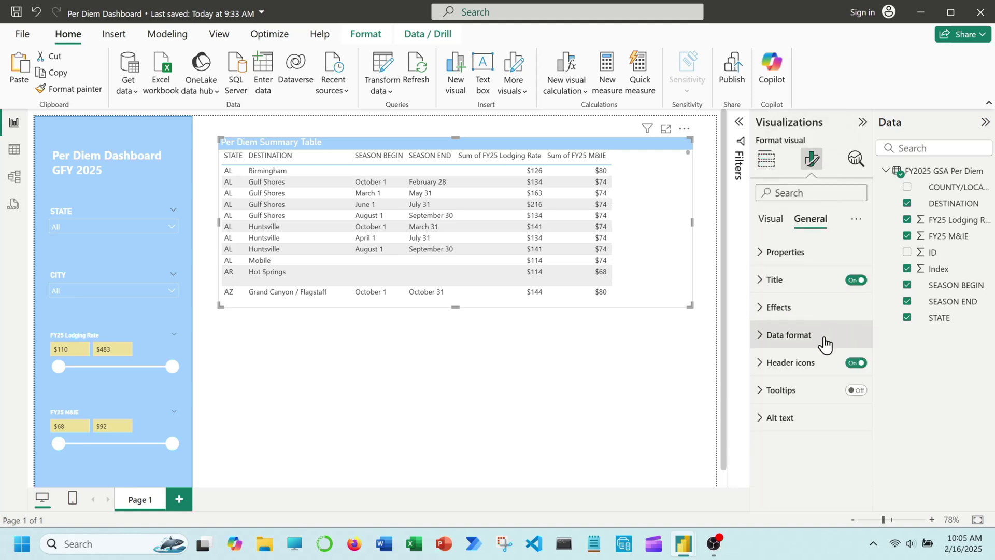
{"action": "left_click", "coordinate": [805, 309]}
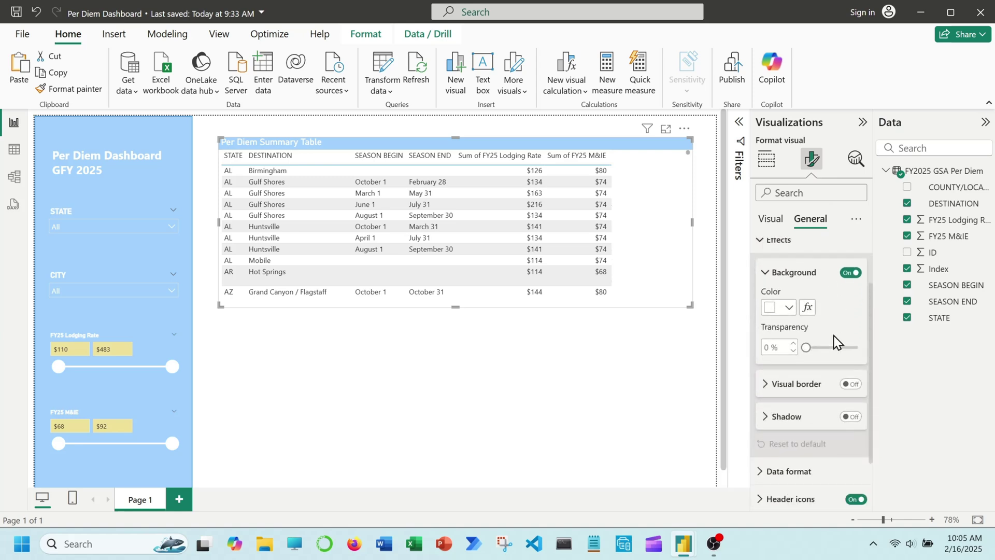
{"action": "left_click", "coordinate": [852, 383]}
{"action": "left_click", "coordinate": [765, 384]}
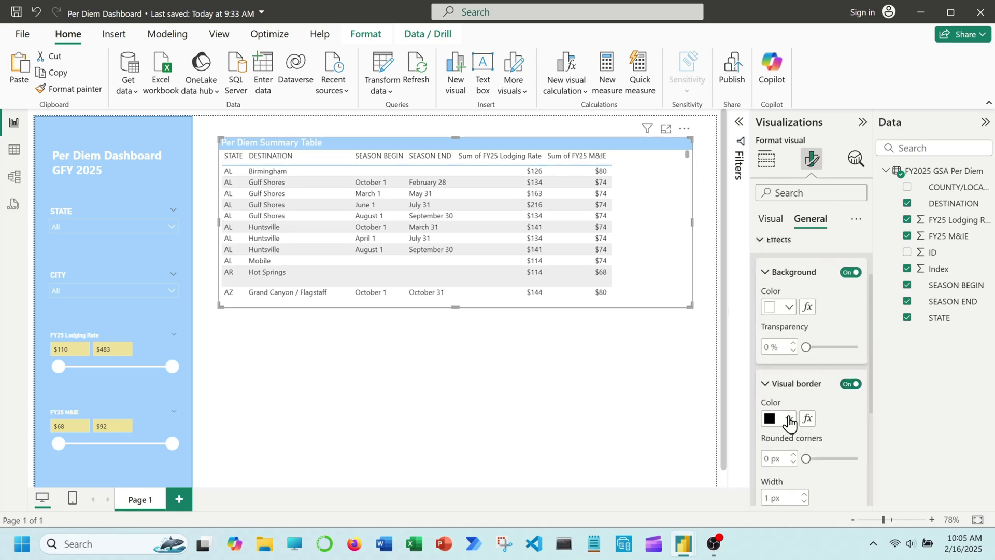
{"action": "scroll", "coordinate": [790, 422], "scroll_direction": "down", "scroll_amount": 3}
{"action": "double_click", "coordinate": [769, 324]}
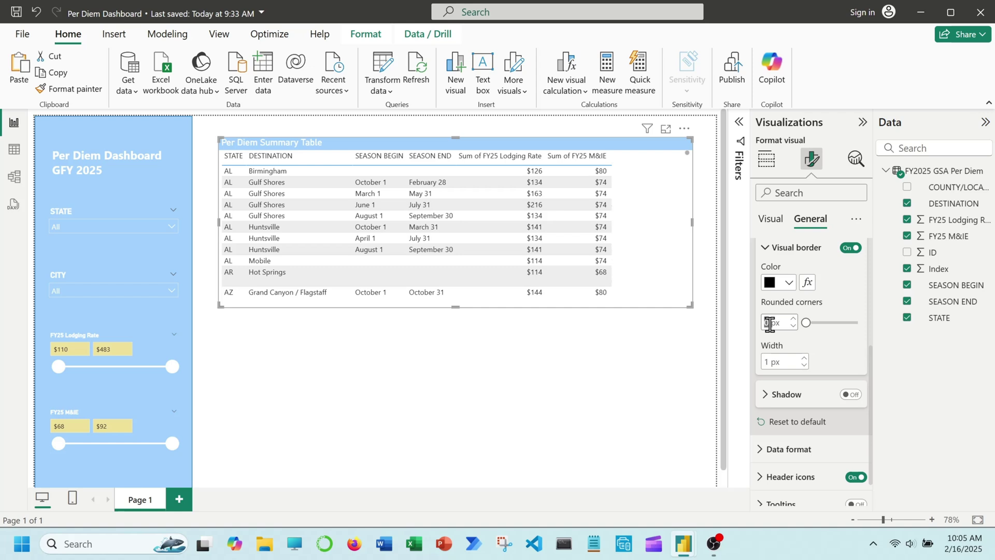
{"action": "type", "text": "15"}
Insert a map visual below the summary table, matching the table's width with a small gap between them.
{"action": "left_click", "coordinate": [595, 377]}
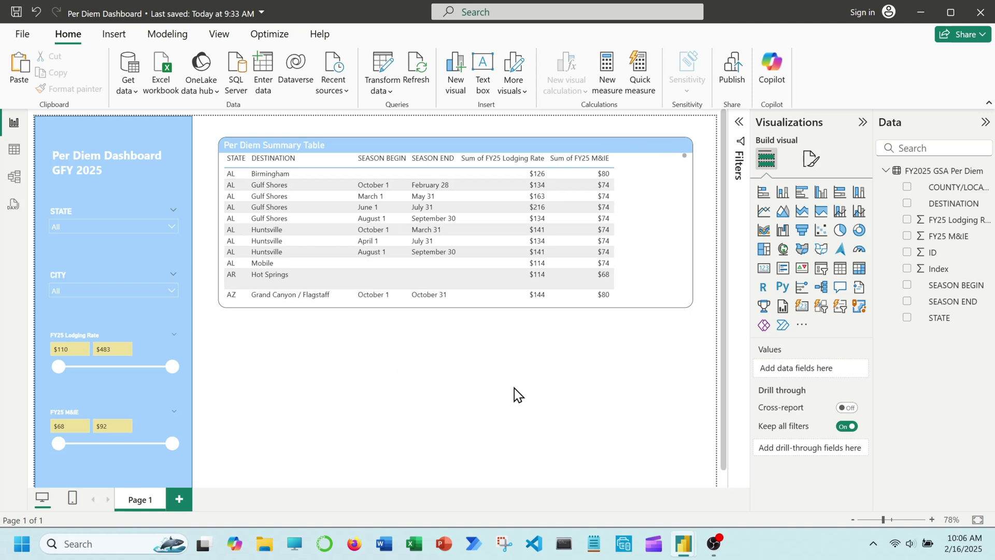
{"action": "left_click", "coordinate": [784, 250]}
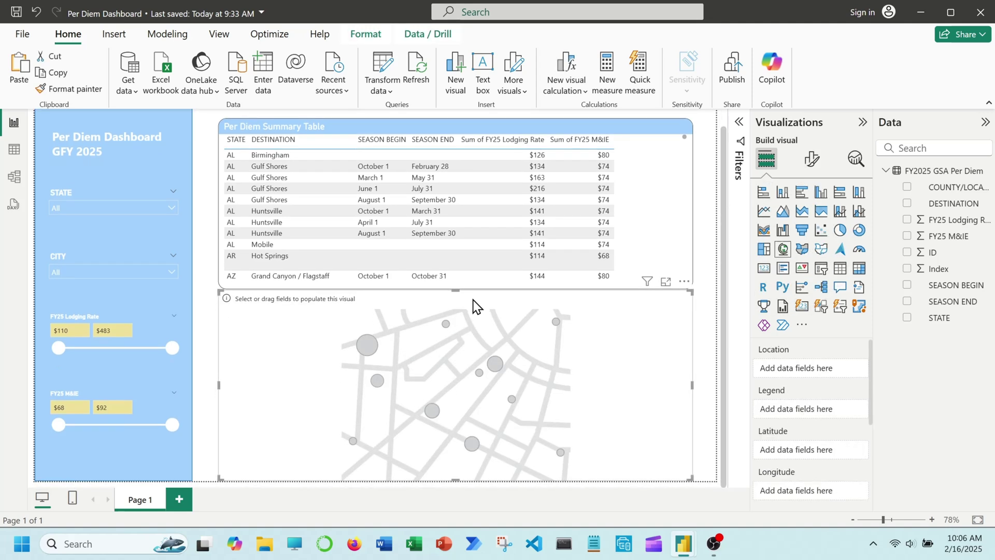
{"action": "left_click_drag", "start_coordinate": [456, 290], "coordinate": [456, 301]}
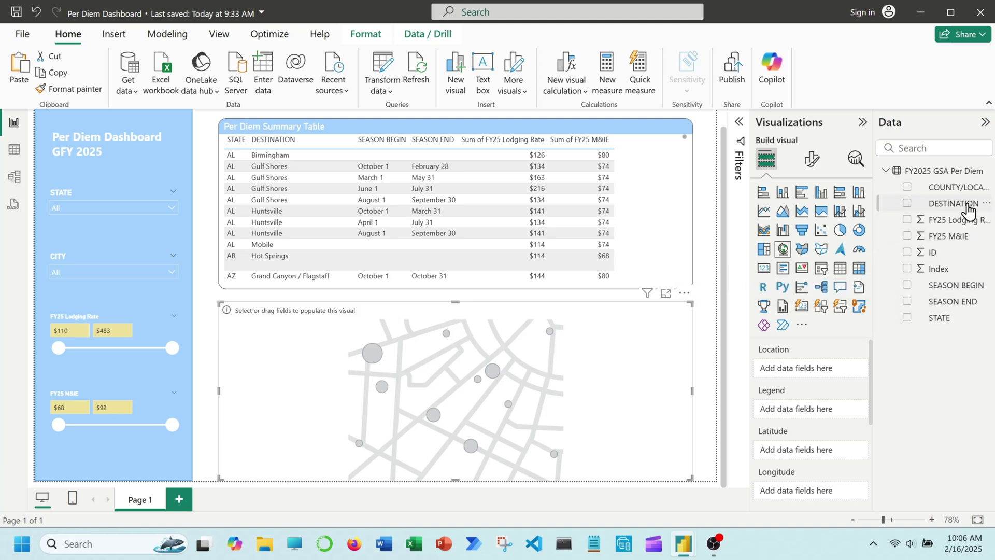
Try DESTINATION as the map's location field, check where its points are plotted, and remove the field from the map.
{"action": "left_click_drag", "start_coordinate": [960, 207], "coordinate": [824, 369]}
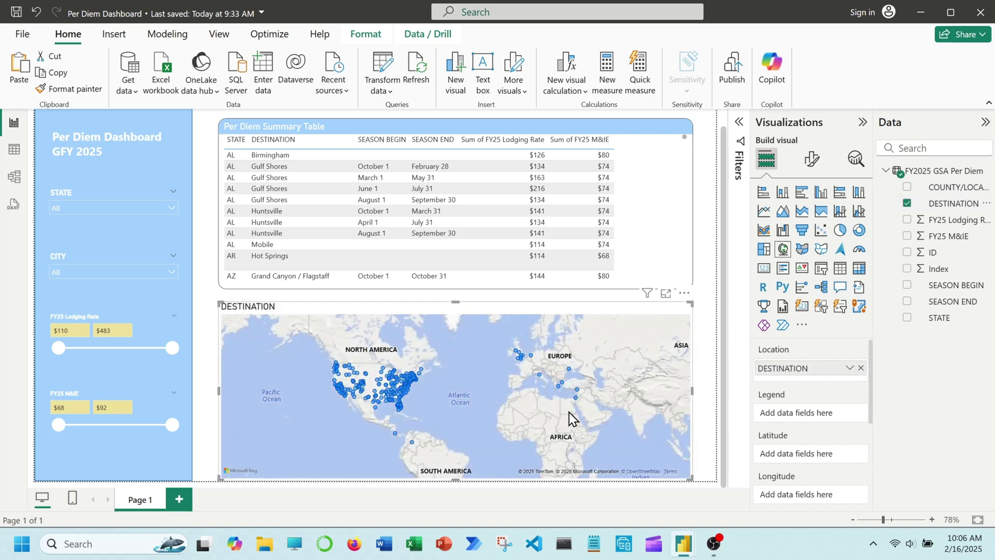
{"action": "scroll", "coordinate": [558, 371], "scroll_direction": "up", "scroll_amount": 5}
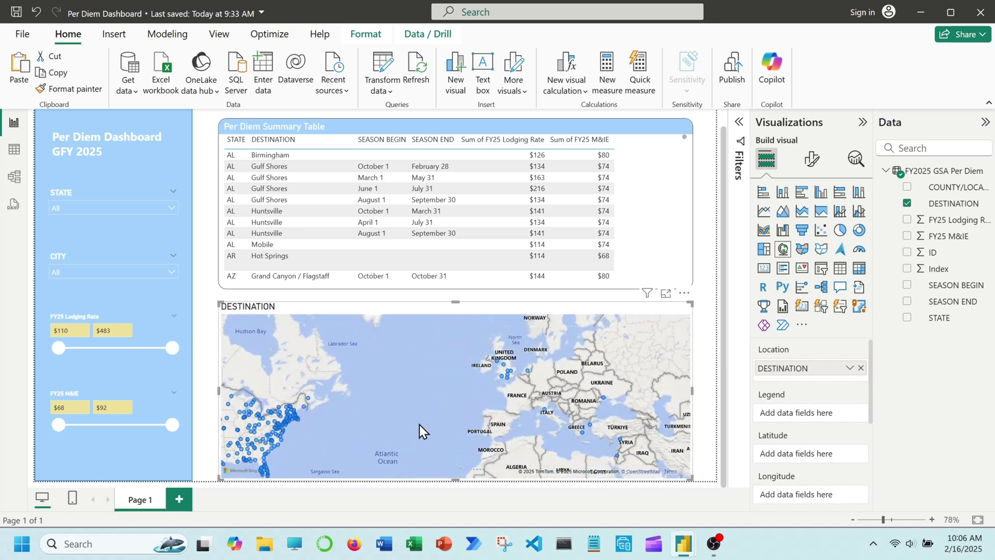
{"action": "left_click_drag", "start_coordinate": [419, 425], "coordinate": [574, 393]}
{"action": "scroll", "coordinate": [420, 403], "scroll_direction": "down", "scroll_amount": 3}
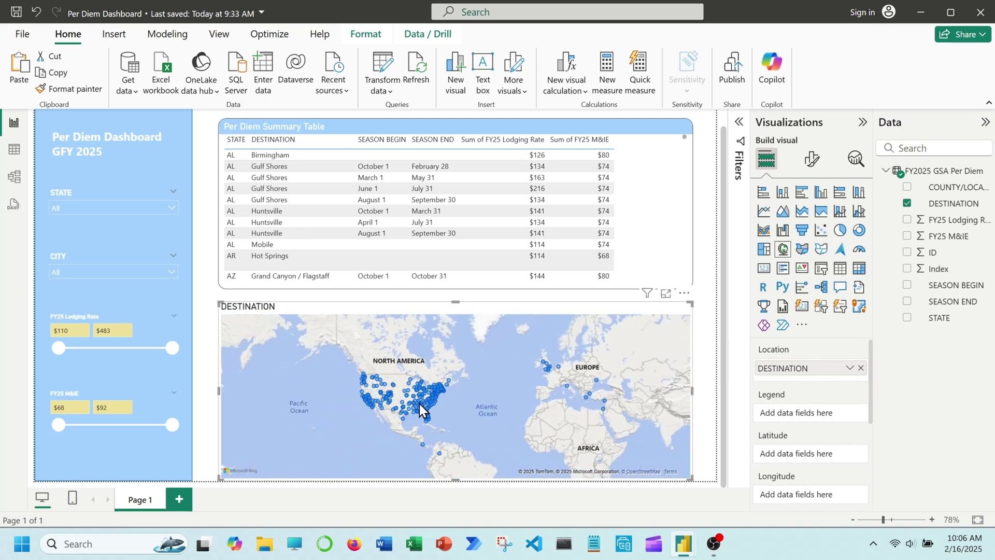
{"action": "scroll", "coordinate": [440, 403], "scroll_direction": "up", "scroll_amount": 3}
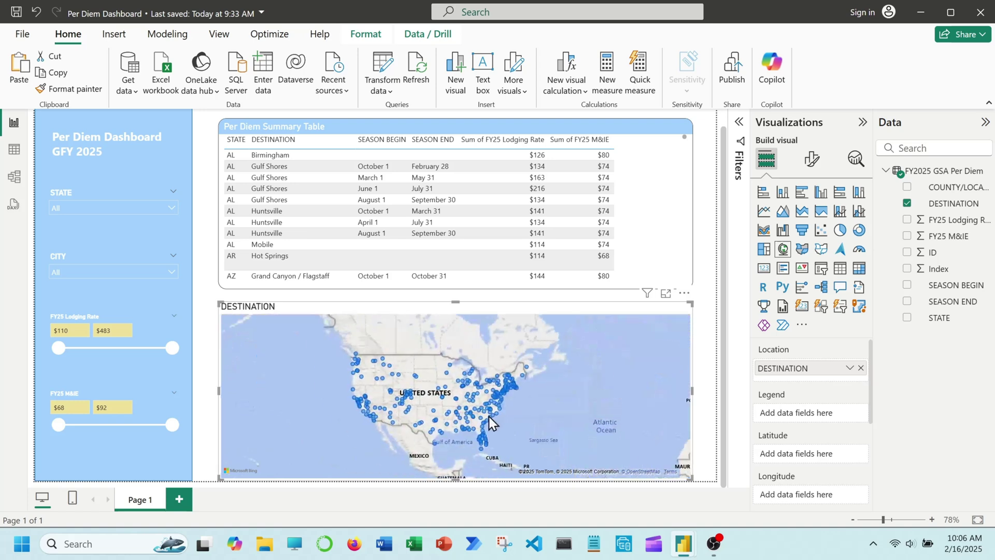
{"action": "left_click_drag", "start_coordinate": [490, 416], "coordinate": [484, 407]}
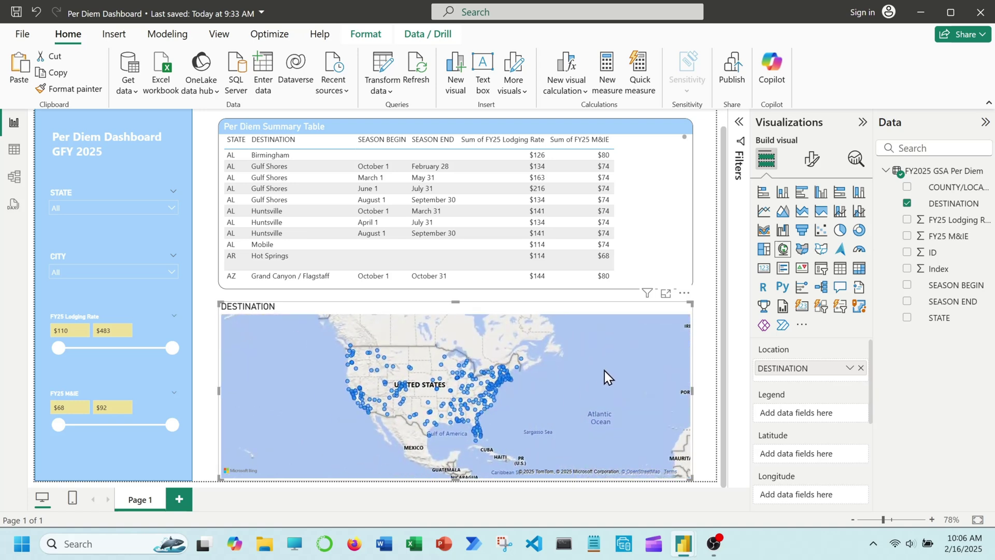
{"action": "left_click", "coordinate": [862, 369]}
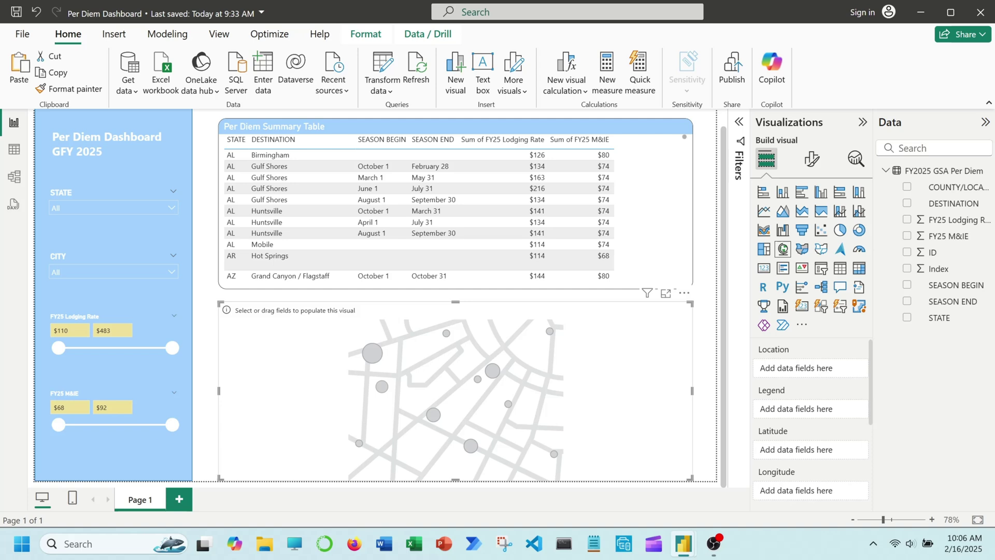
In the table view, add a calculated column named Place to the FY2025 GSA Per Diem table.
{"action": "left_click", "coordinate": [17, 153]}
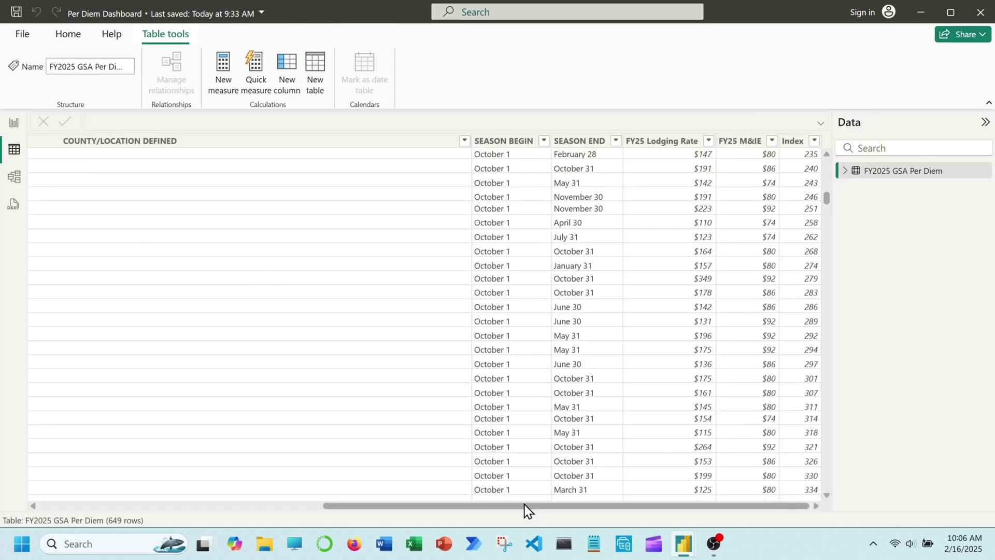
{"action": "left_click", "coordinate": [288, 72]}
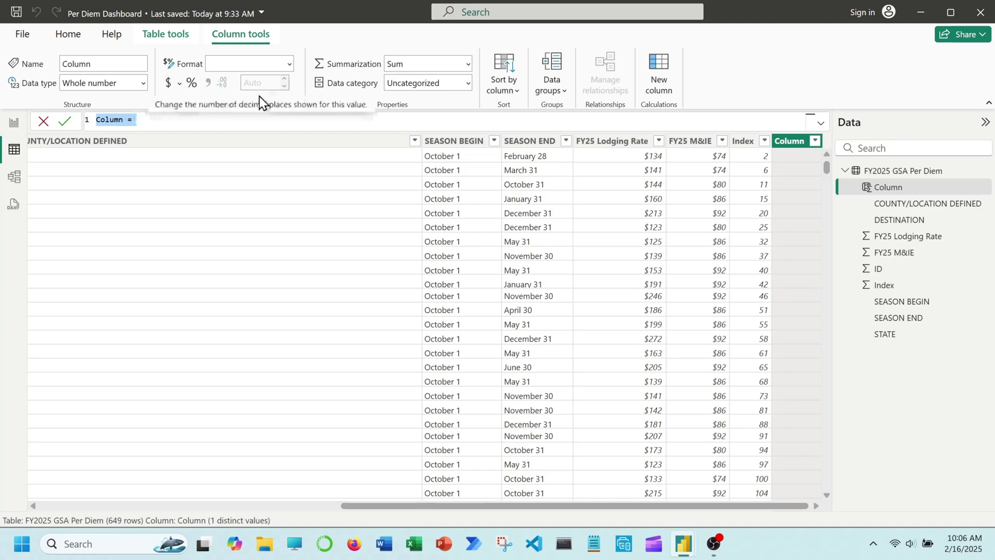
{"action": "left_click", "coordinate": [122, 120]}
{"action": "left_click_drag", "start_coordinate": [125, 119], "coordinate": [92, 124]}
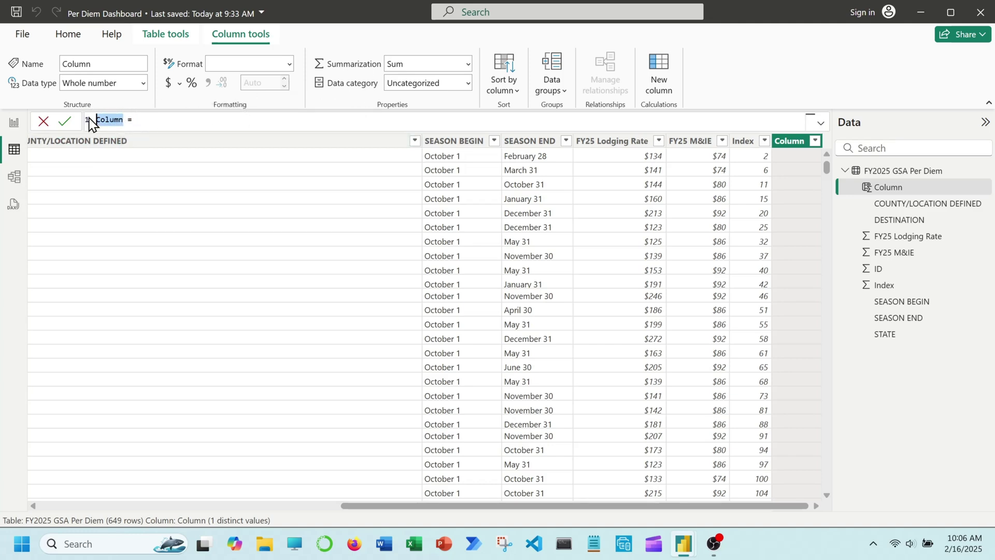
{"action": "type", "text": "Place"}
Define the Place column as 'FY2025 GSA Per Diem'[DESTINATION] & ", " & 'FY2025 GSA Per Diem'[STATE].
{"action": "type", "text": "fy"}
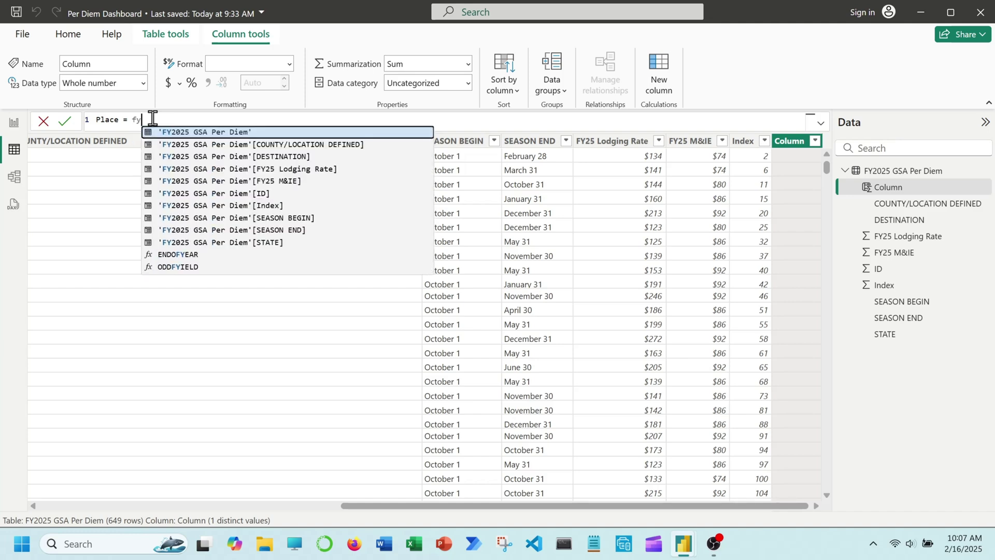
{"action": "key", "text": "Down"}
{"action": "key", "text": "Down"}
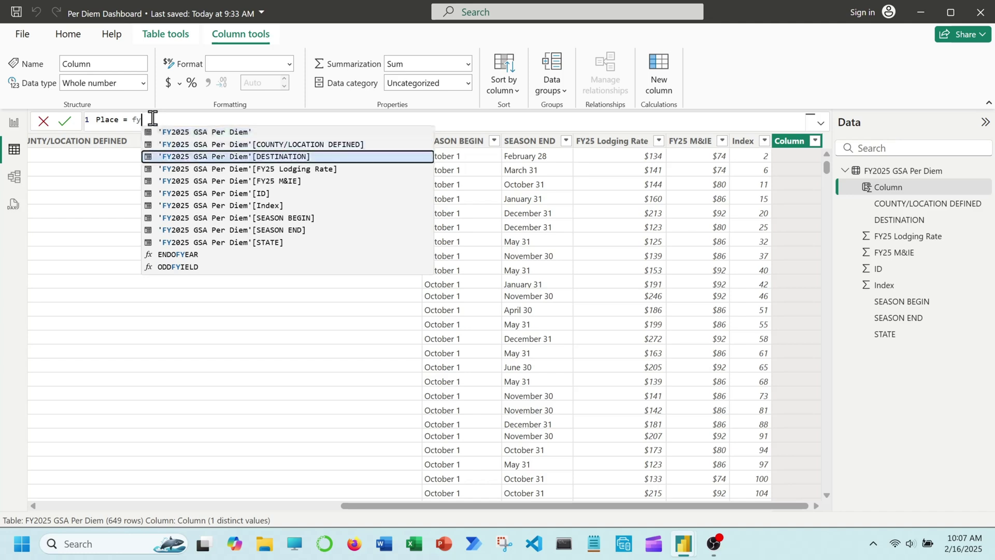
{"action": "key", "text": "Tab"}
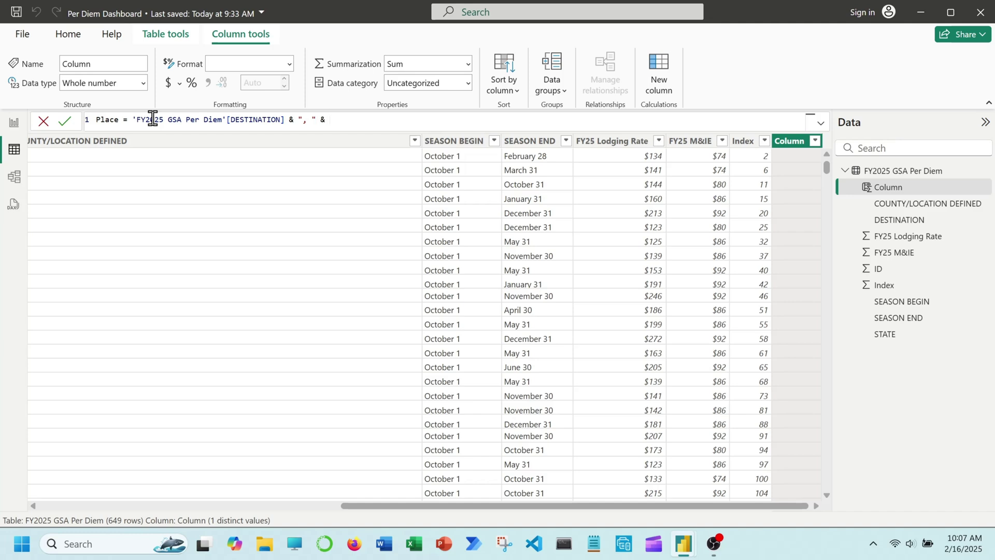
{"action": "type", "text": "fy"}
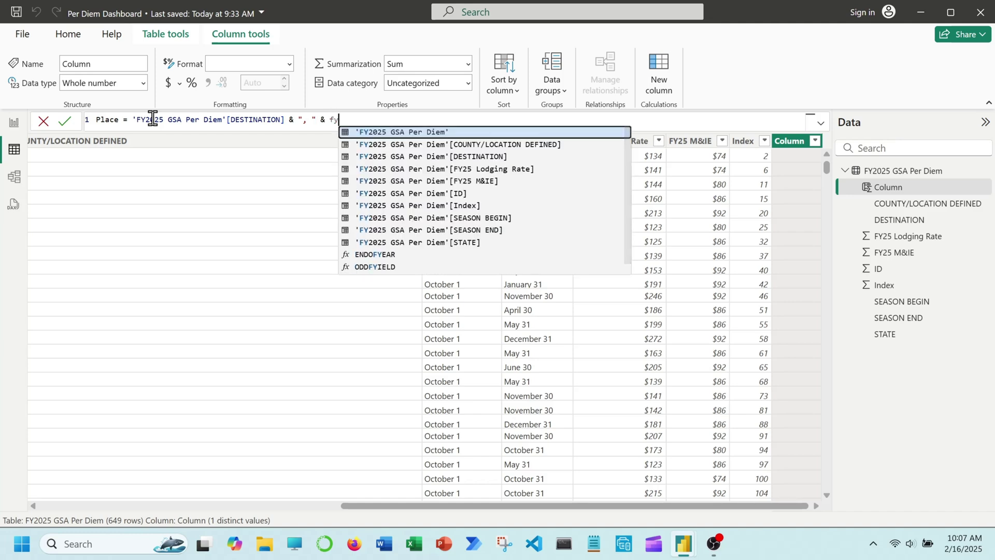
{"action": "key", "text": "Down"}
{"action": "key", "text": "Down"}
{"action": "key", "text": "Down"}
{"action": "key", "text": "Down"}
{"action": "key", "text": "Down"}
{"action": "key", "text": "Down"}
{"action": "key", "text": "Down"}
{"action": "key", "text": "Down"}
{"action": "key", "text": "Down"}
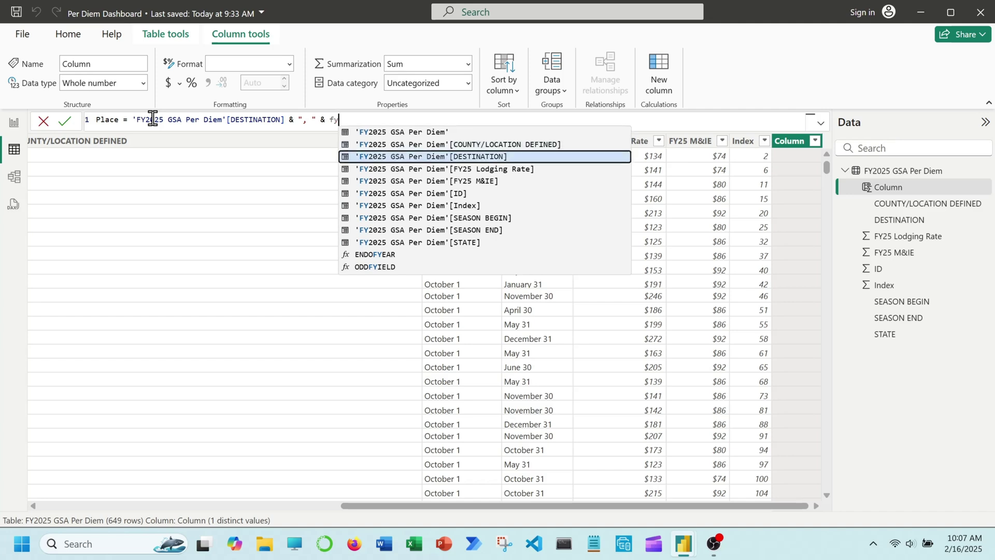
{"action": "key", "text": "Tab"}
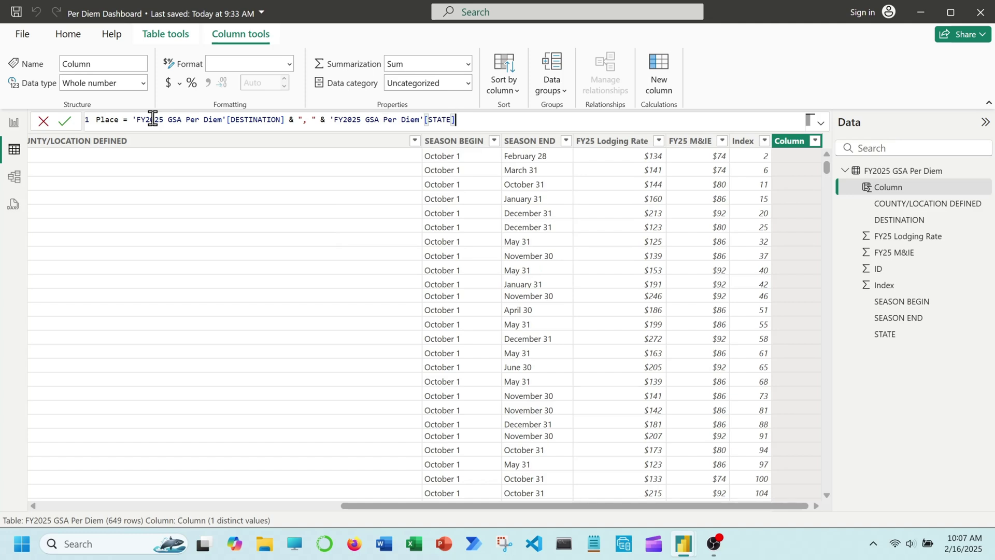
{"action": "key", "text": "Return"}
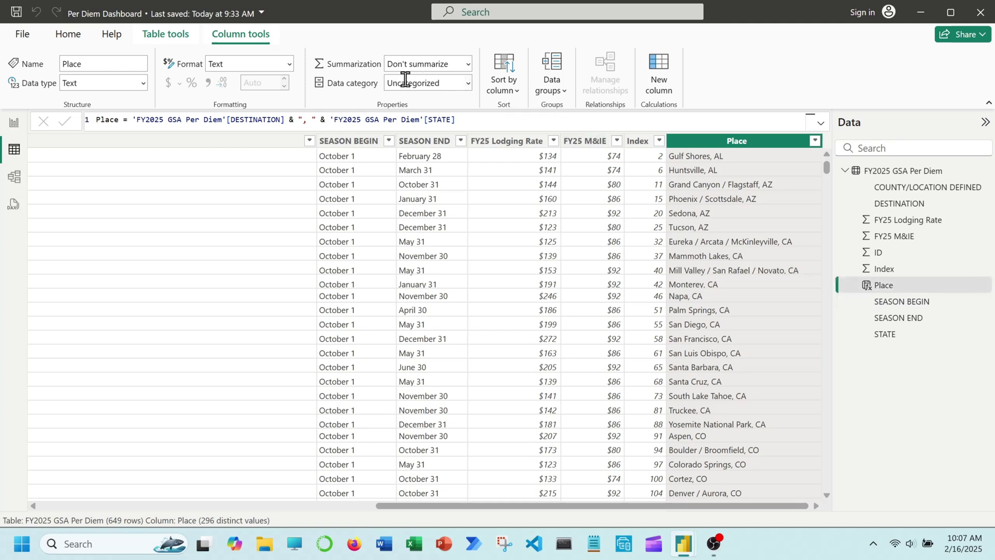
Set the data category of the Place column to Place.
{"action": "left_click", "coordinate": [258, 35]}
{"action": "left_click", "coordinate": [468, 83]}
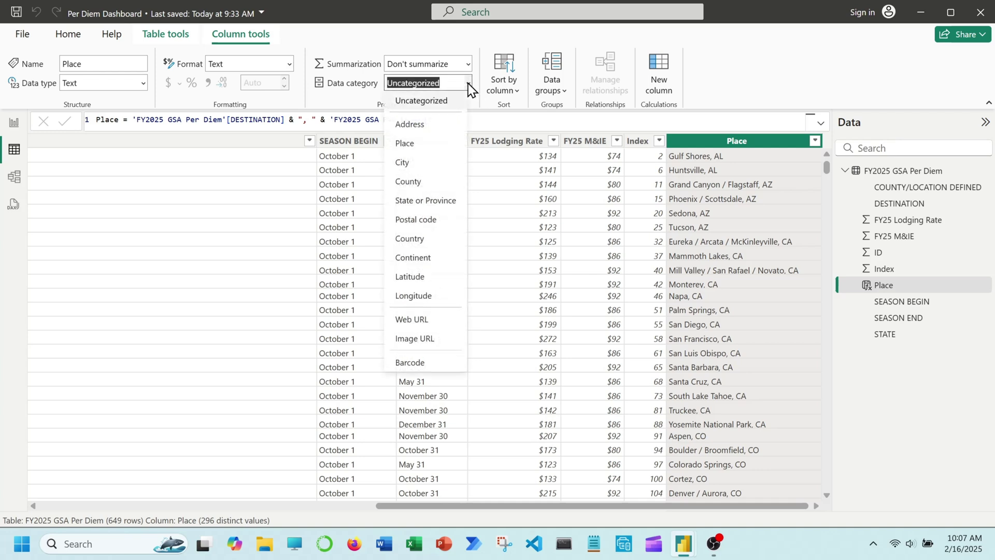
{"action": "left_click", "coordinate": [419, 148]}
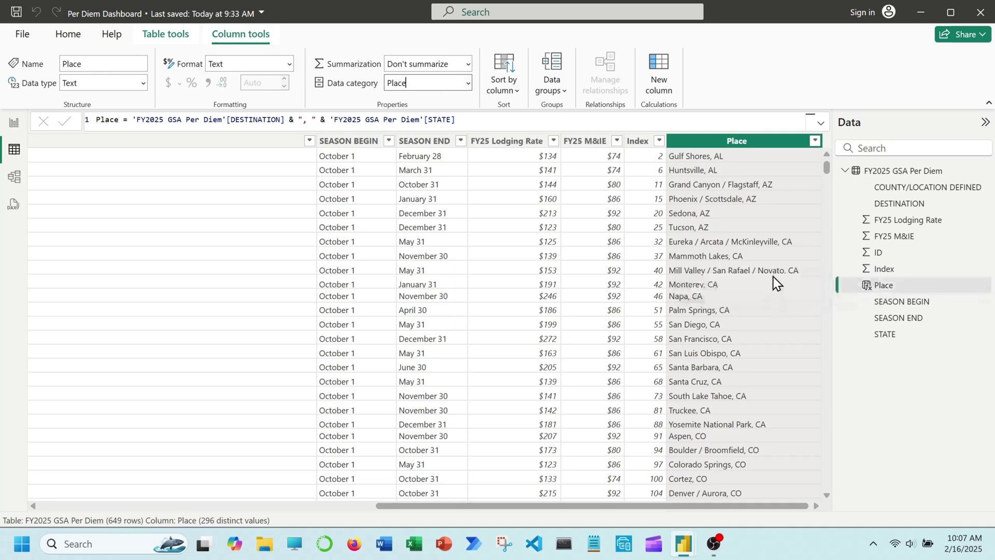
Return to the report page and assign Place as the map's location field.
{"action": "left_click", "coordinate": [20, 130]}
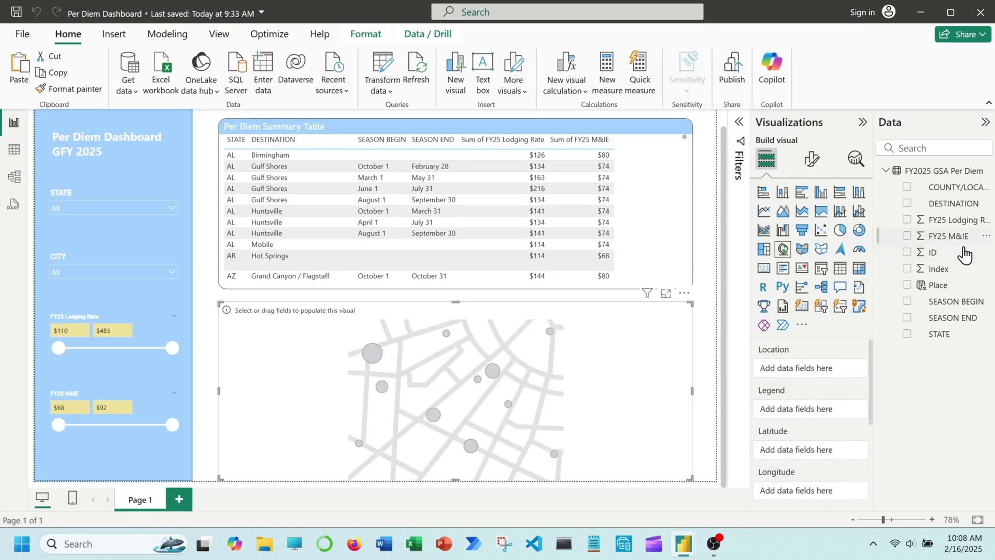
{"action": "key", "text": "ctrl"}
{"action": "left_click_drag", "start_coordinate": [949, 290], "coordinate": [822, 374]}
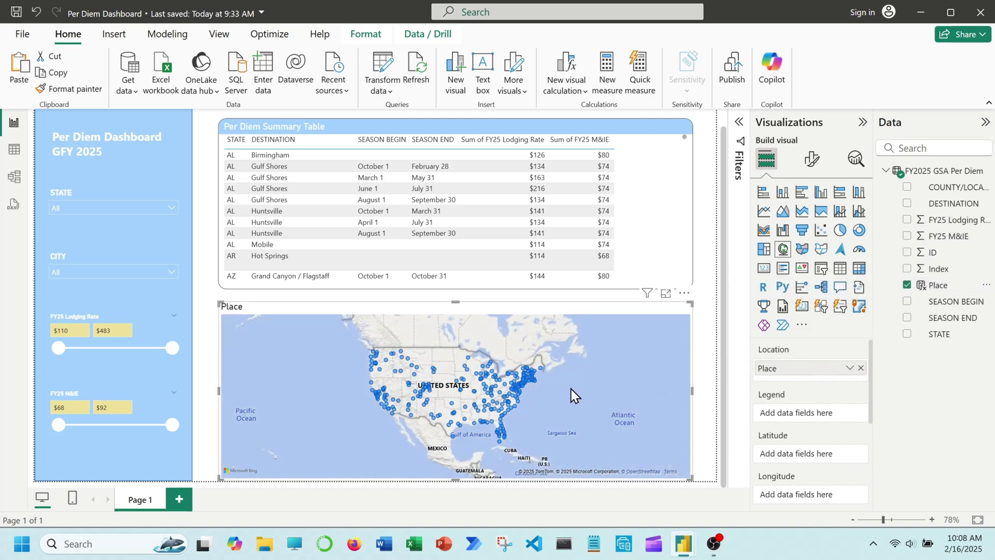
Examine the plotted places on the map across Europe and the United States to check that they are located correctly.
{"action": "scroll", "coordinate": [573, 390], "scroll_direction": "down", "scroll_amount": 3}
{"action": "left_click_drag", "start_coordinate": [551, 380], "coordinate": [424, 379]}
{"action": "scroll", "coordinate": [464, 378], "scroll_direction": "up", "scroll_amount": 3}
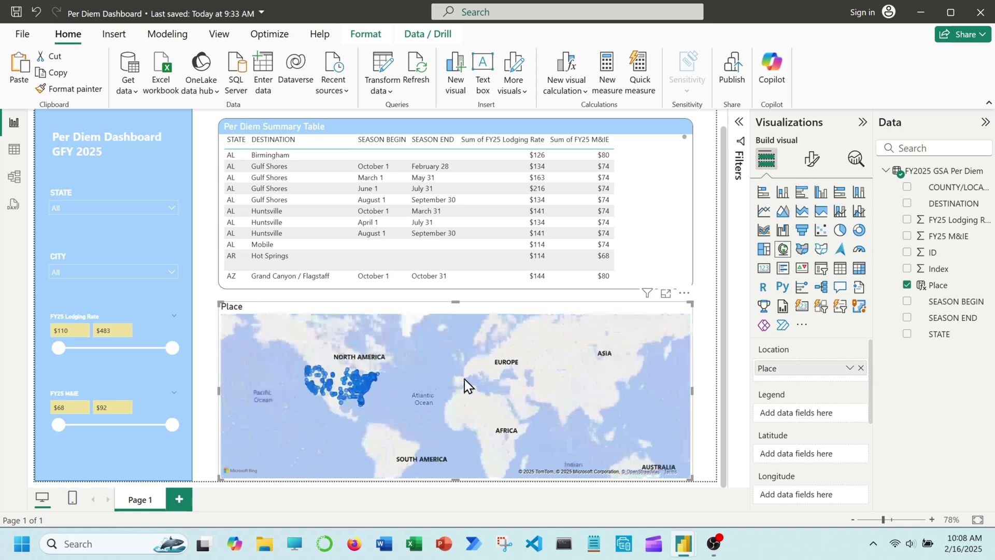
{"action": "left_click_drag", "start_coordinate": [522, 366], "coordinate": [597, 398]}
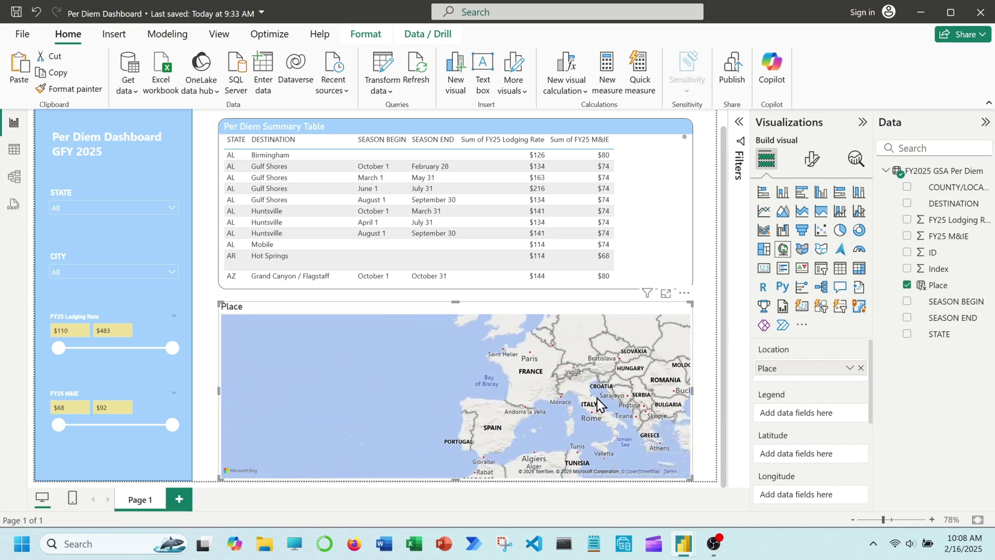
{"action": "scroll", "coordinate": [540, 375], "scroll_direction": "down", "scroll_amount": 3}
{"action": "left_click_drag", "start_coordinate": [431, 389], "coordinate": [514, 384]}
{"action": "scroll", "coordinate": [516, 394], "scroll_direction": "up", "scroll_amount": 4}
{"action": "scroll", "coordinate": [574, 415], "scroll_direction": "down", "scroll_amount": 3}
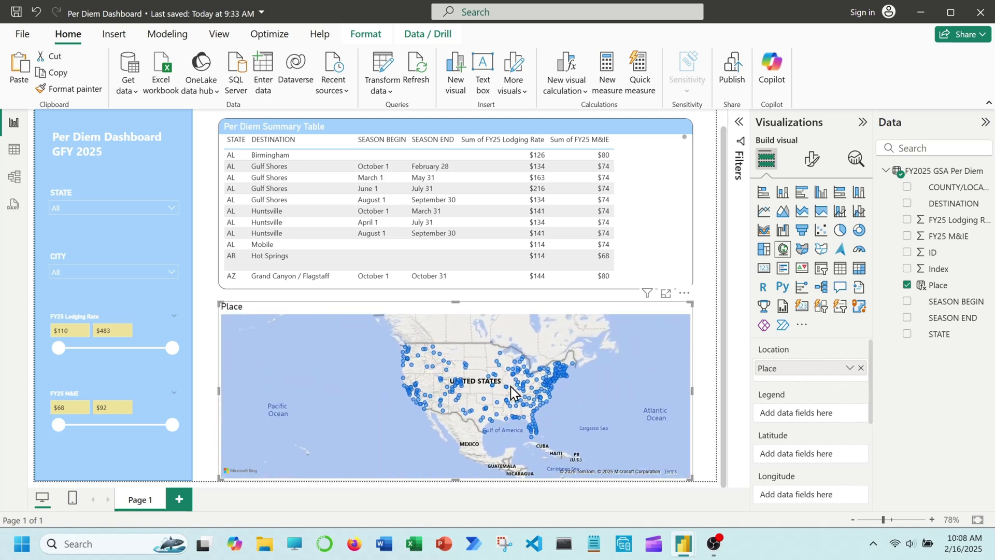
{"action": "scroll", "coordinate": [511, 387], "scroll_direction": "up", "scroll_amount": 2}
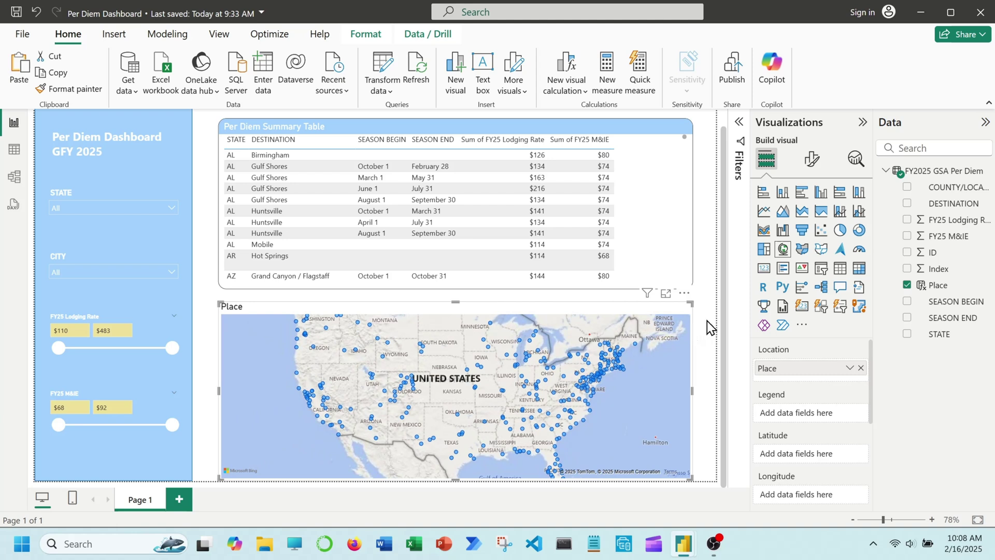
{"action": "left_click_drag", "start_coordinate": [491, 390], "coordinate": [492, 404]}
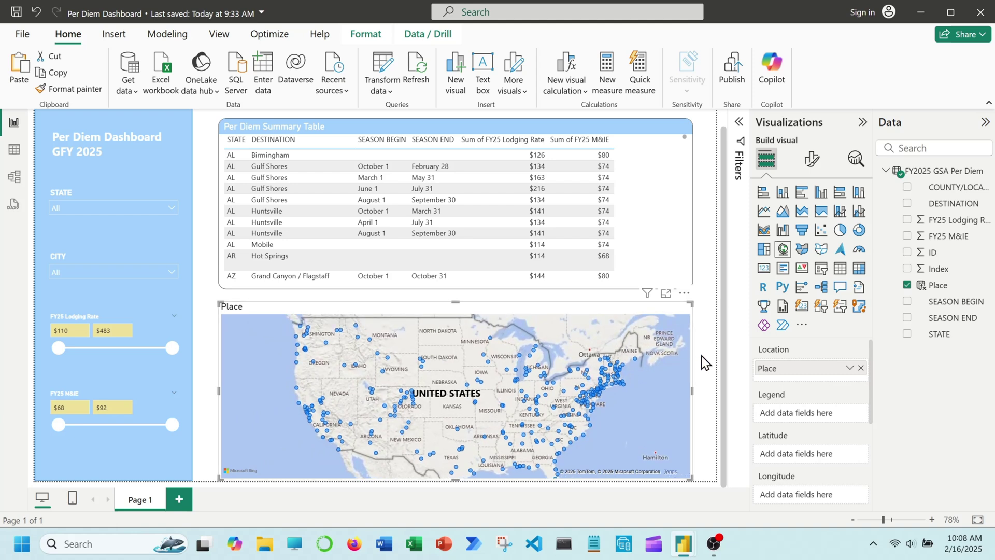
{"action": "scroll", "coordinate": [487, 378], "scroll_direction": "down", "scroll_amount": 2}
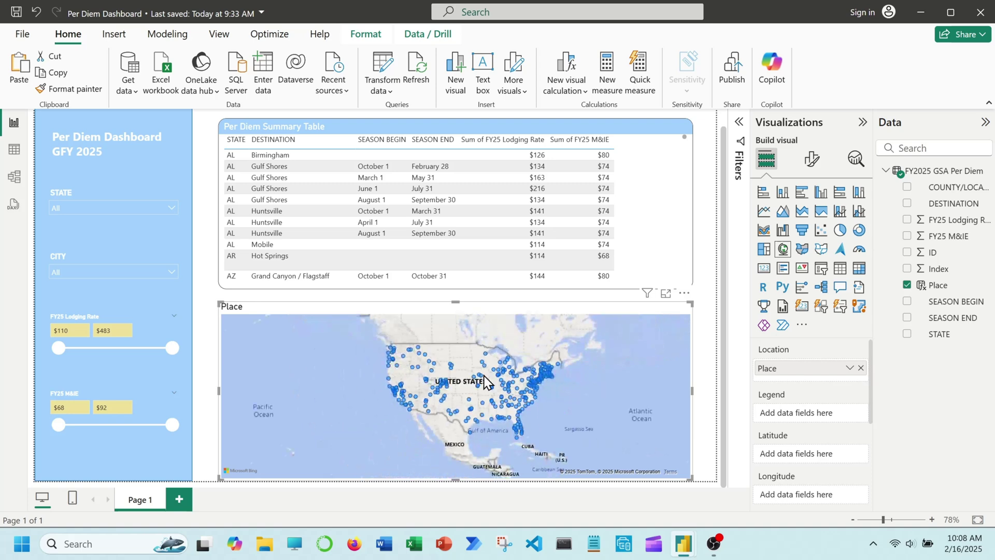
{"action": "left_click_drag", "start_coordinate": [473, 384], "coordinate": [460, 390]}
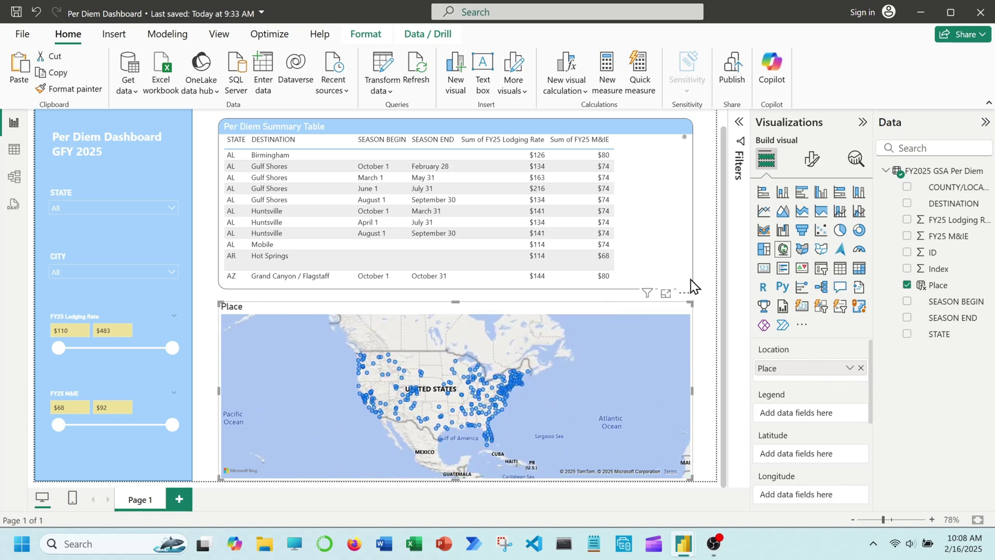
Format the map's title with a light-blue background and white text to match the summary table's title.
{"action": "left_click", "coordinate": [812, 158]}
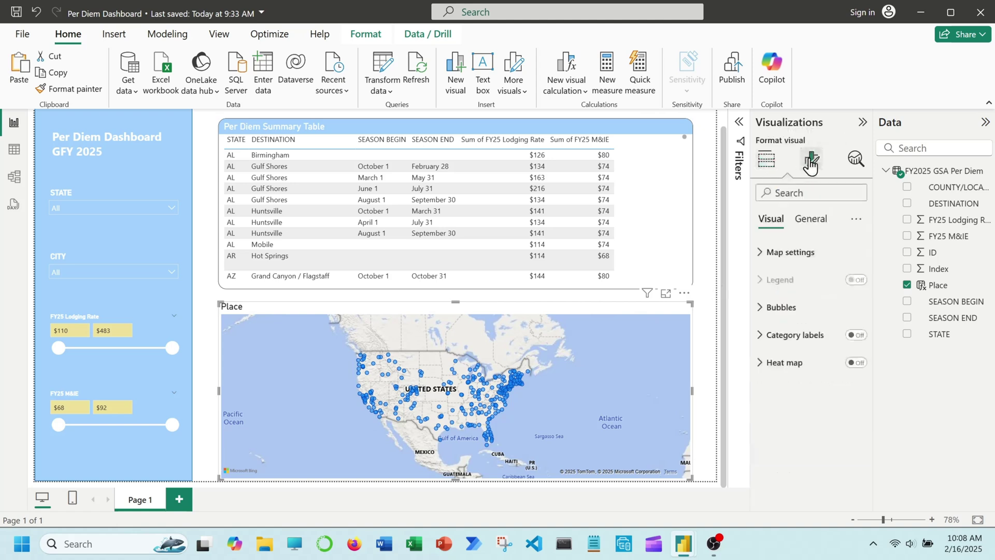
{"action": "left_click", "coordinate": [814, 218]}
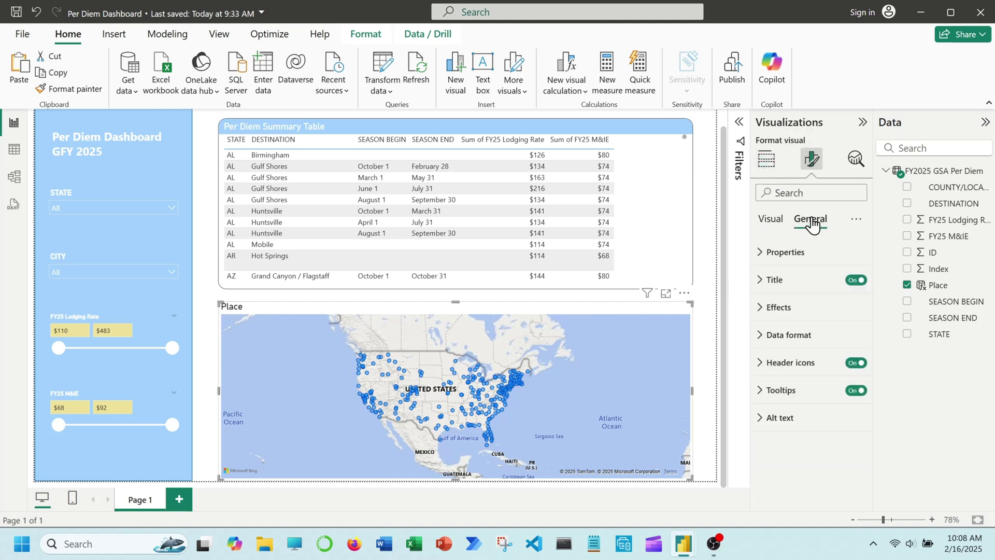
{"action": "left_click", "coordinate": [806, 283]}
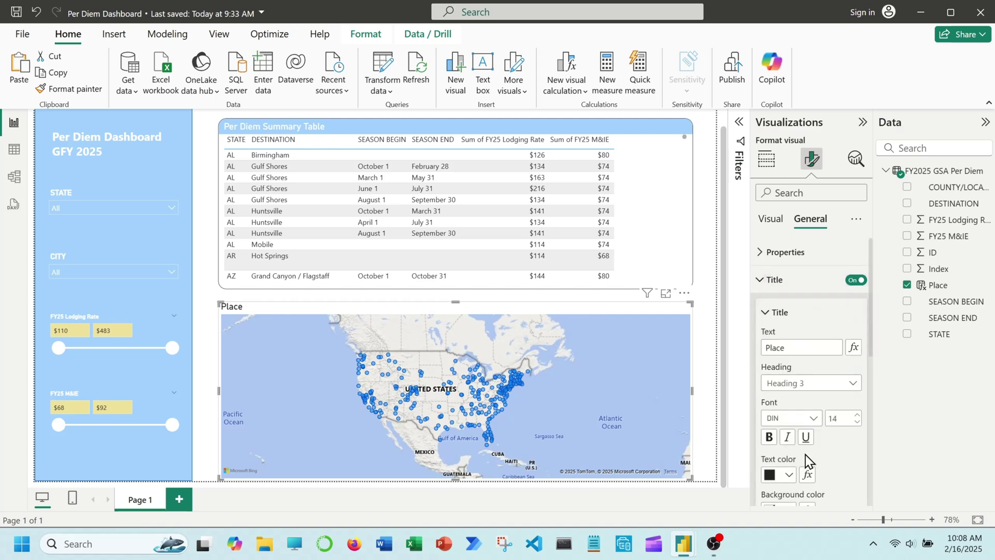
{"action": "scroll", "coordinate": [799, 454], "scroll_direction": "down", "scroll_amount": 2}
{"action": "left_click", "coordinate": [791, 443]}
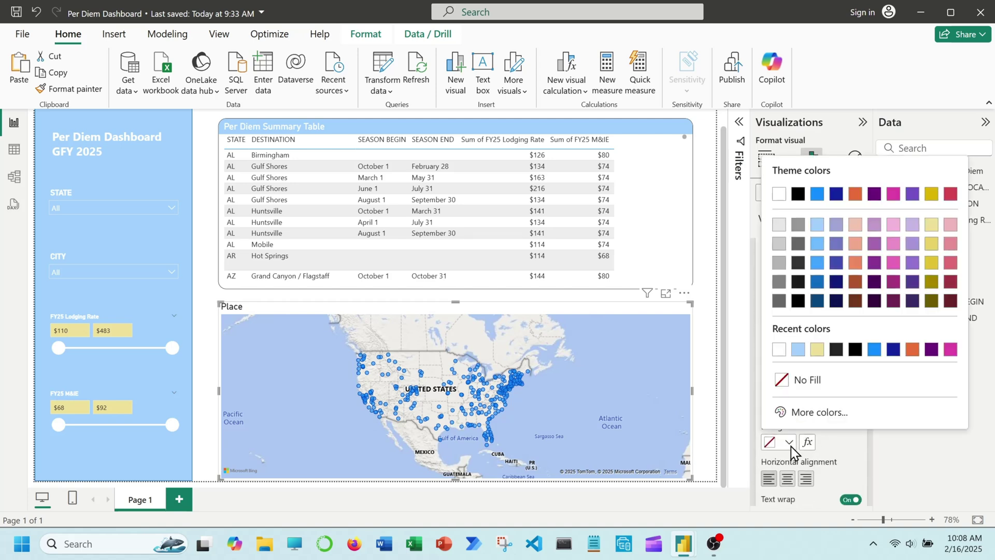
{"action": "left_click", "coordinate": [802, 350]}
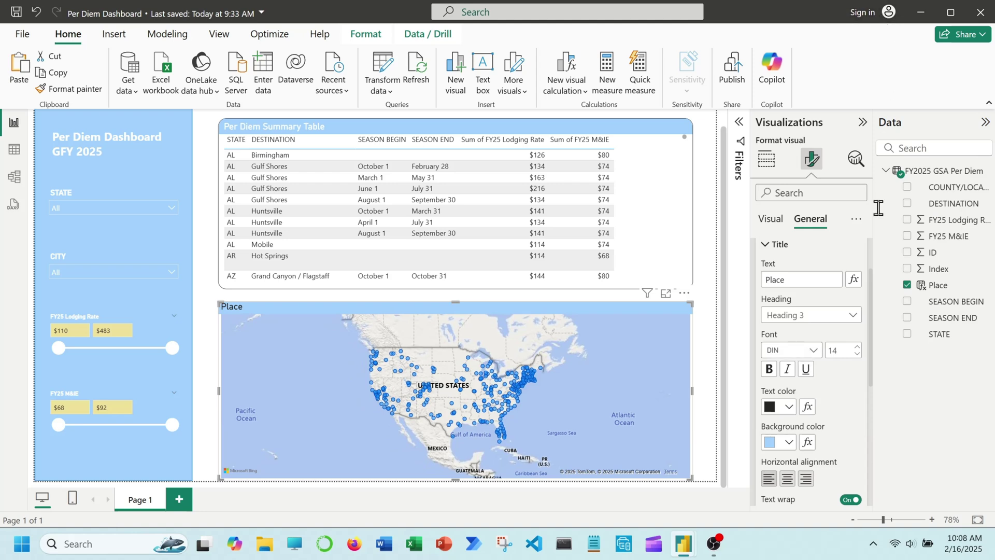
{"action": "left_click", "coordinate": [788, 407]}
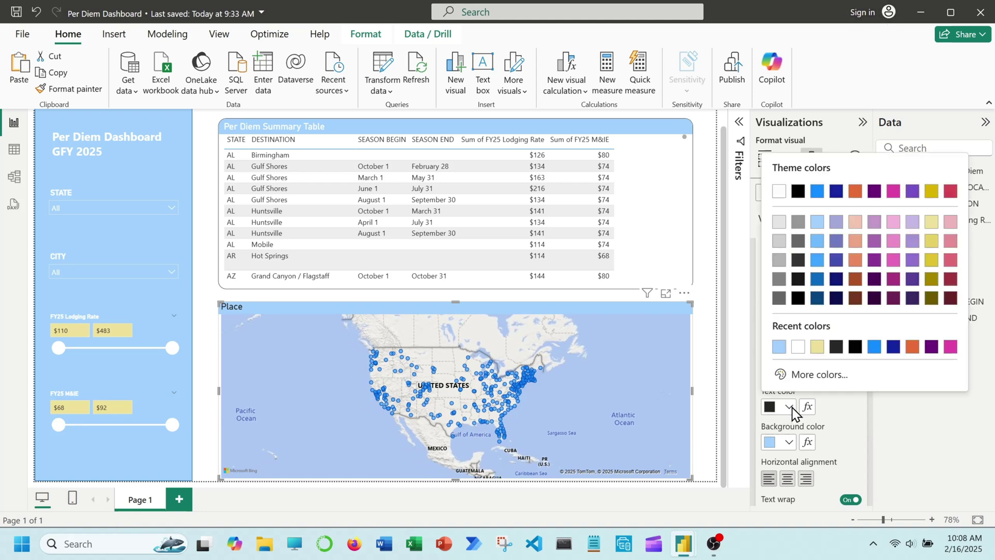
{"action": "left_click", "coordinate": [799, 351]}
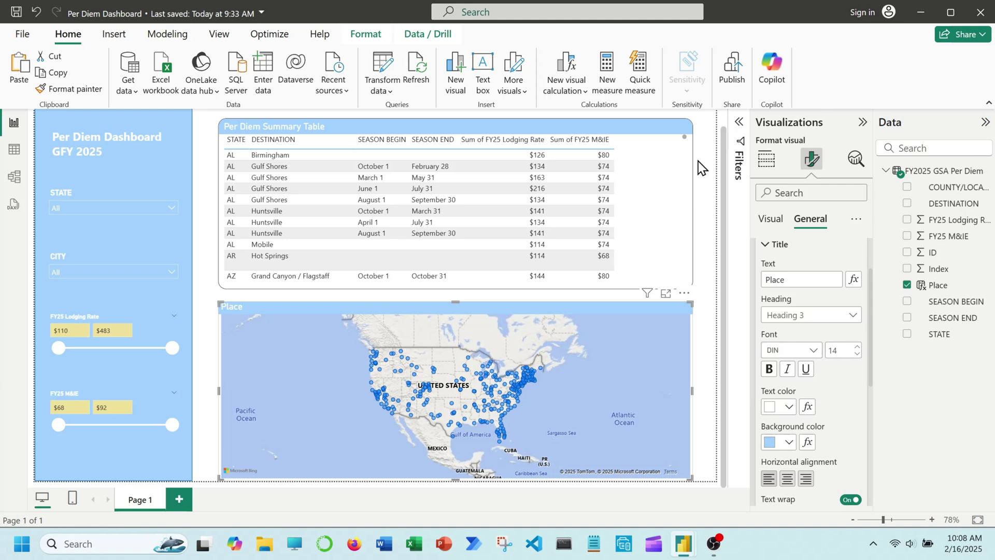
{"action": "left_click", "coordinate": [774, 249]}
{"action": "scroll", "coordinate": [792, 340], "scroll_direction": "down", "scroll_amount": 1}
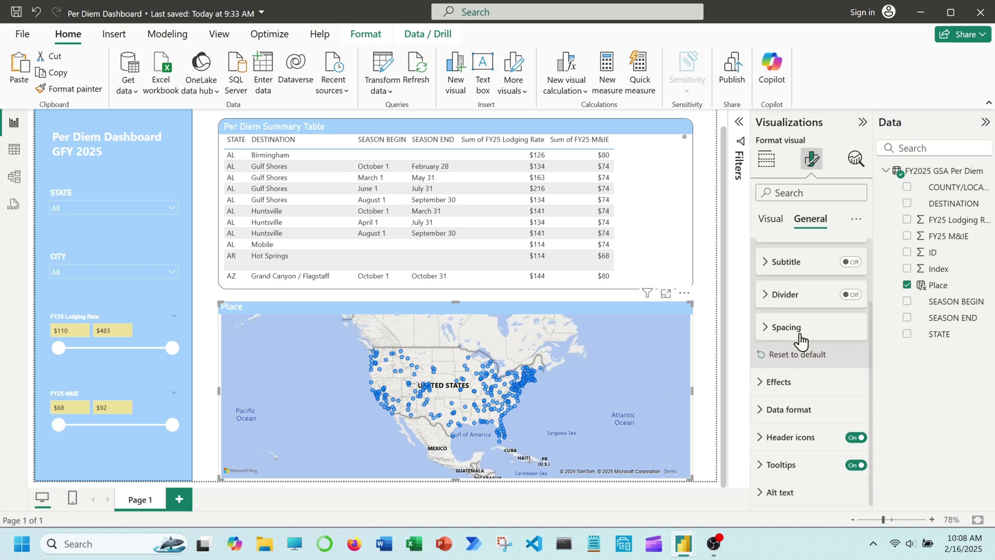
Turn on a visual border for the map and set its rounded corners to 15 px.
{"action": "left_click", "coordinate": [799, 383]}
{"action": "scroll", "coordinate": [809, 384], "scroll_direction": "down", "scroll_amount": 3}
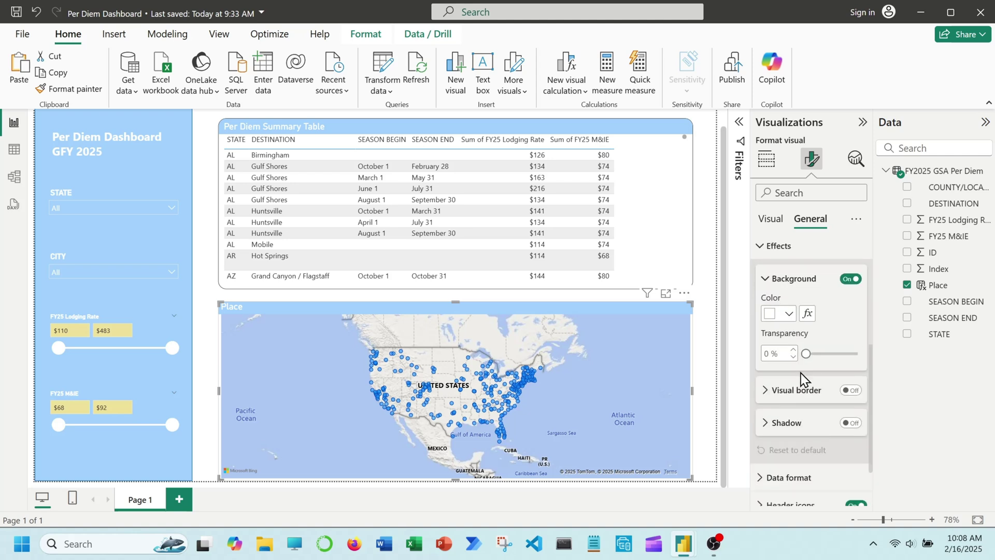
{"action": "scroll", "coordinate": [845, 366], "scroll_direction": "down", "scroll_amount": 1}
{"action": "left_click", "coordinate": [851, 322]}
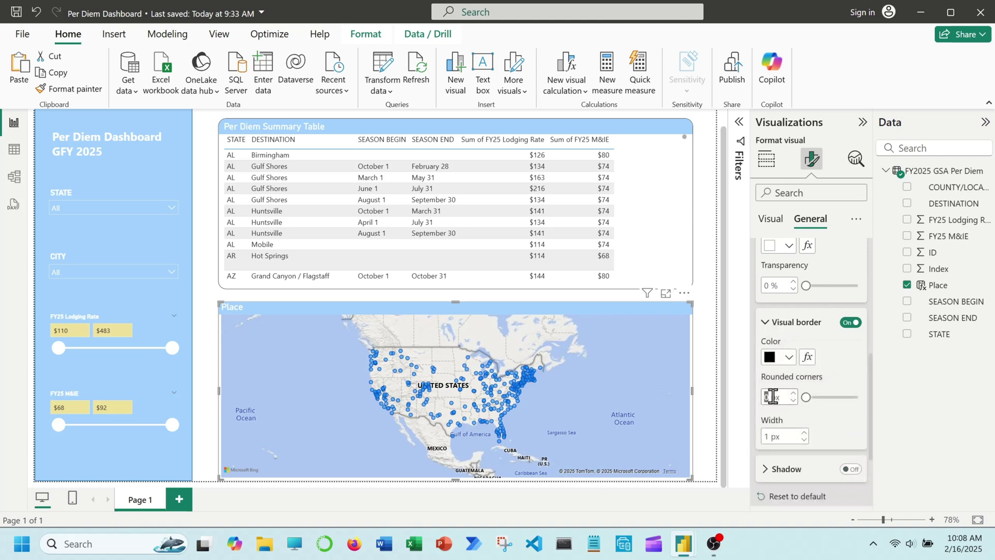
{"action": "left_click", "coordinate": [773, 398]}
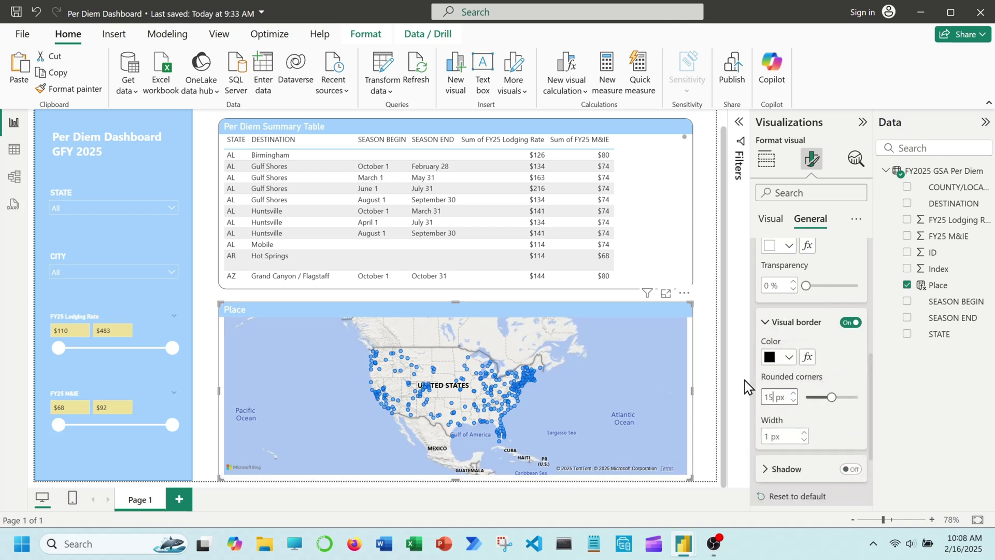
{"action": "left_click", "coordinate": [711, 373]}
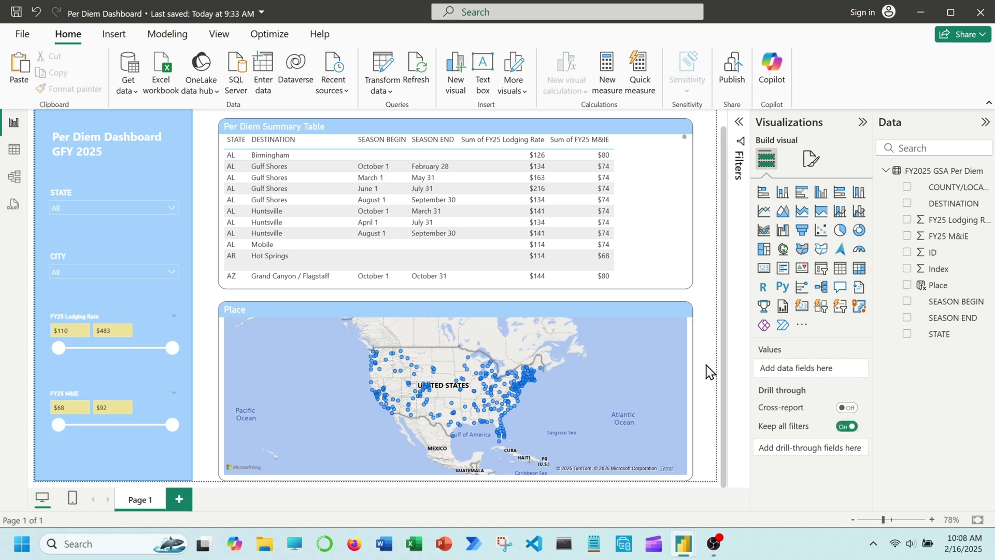
{"action": "left_click", "coordinate": [604, 372]}
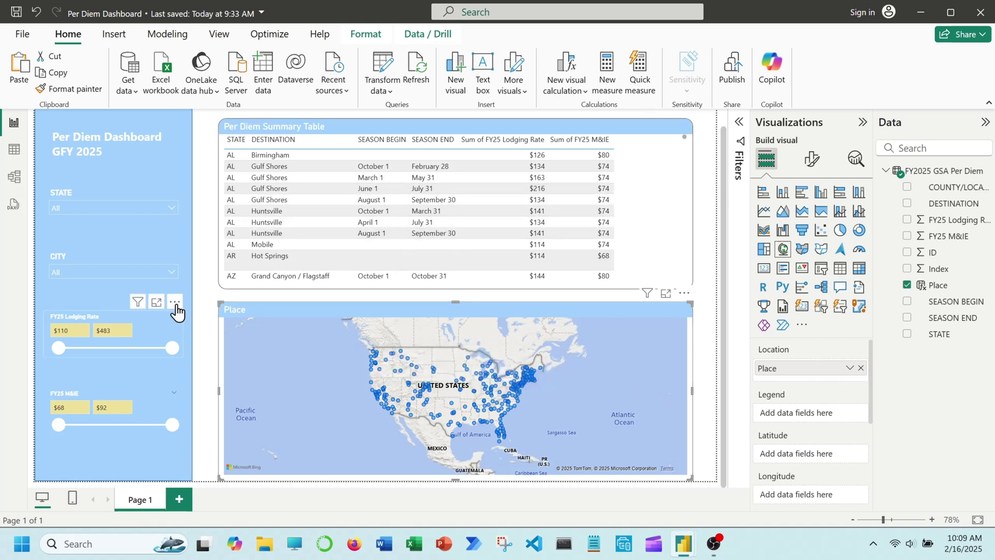
Filter the page to state CO and city Denver / Aurora and inspect the plotted place on the map.
{"action": "left_click", "coordinate": [134, 210]}
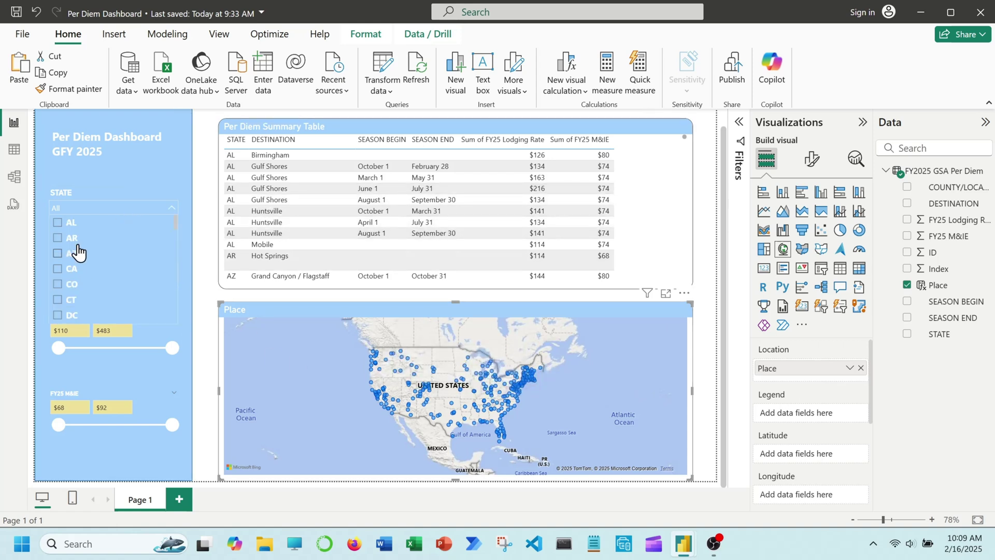
{"action": "left_click", "coordinate": [79, 286]}
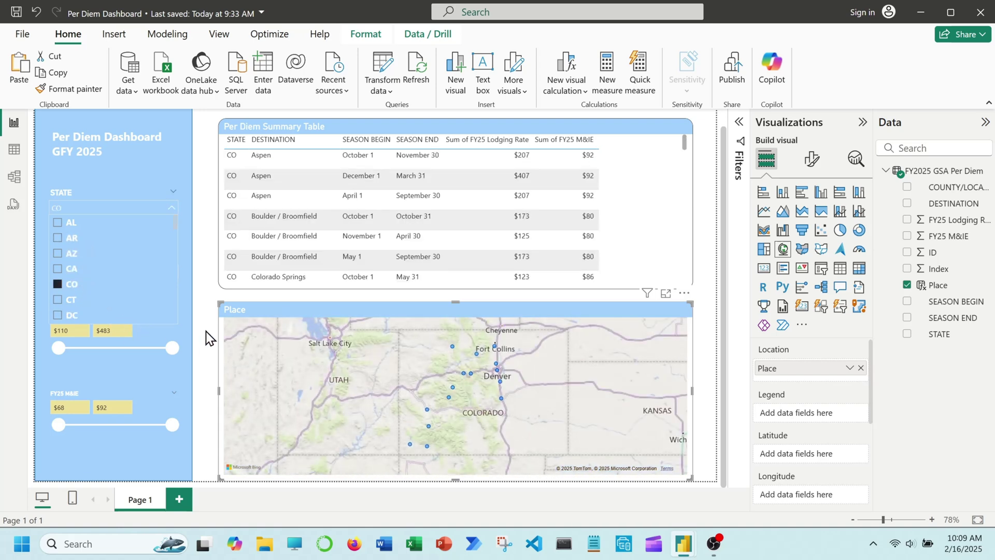
{"action": "left_click", "coordinate": [181, 336]}
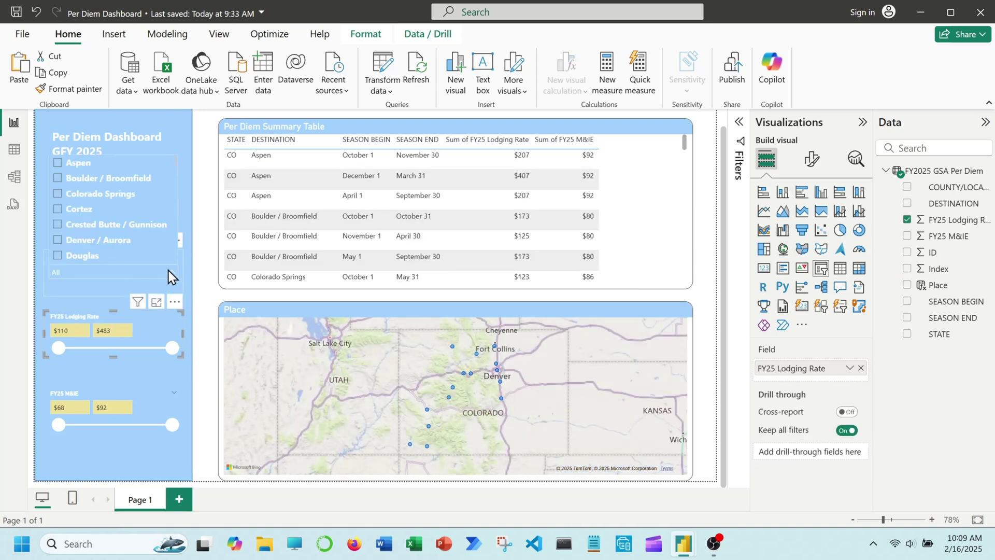
{"action": "left_click", "coordinate": [126, 249]}
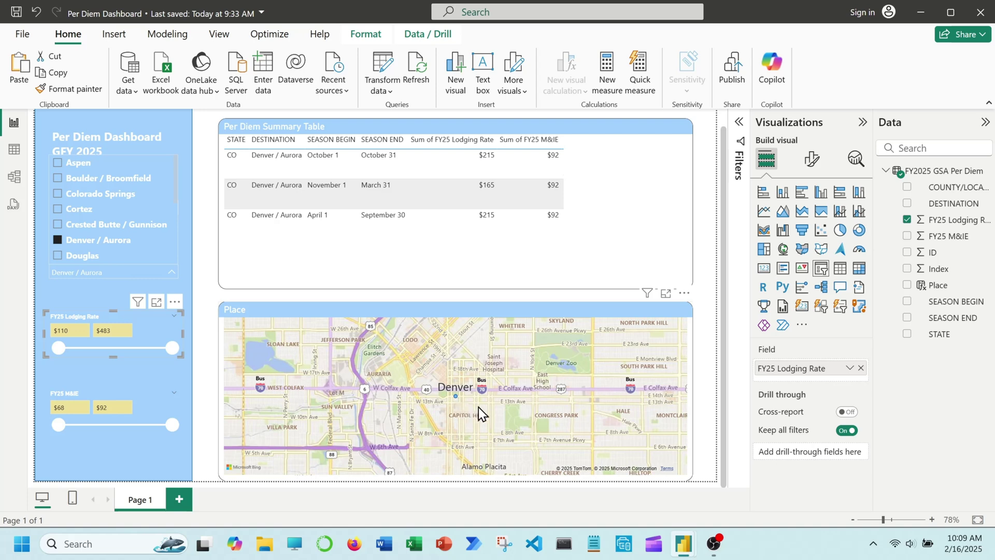
{"action": "scroll", "coordinate": [478, 406], "scroll_direction": "up", "scroll_amount": 3}
{"action": "scroll", "coordinate": [396, 367], "scroll_direction": "down", "scroll_amount": 3}
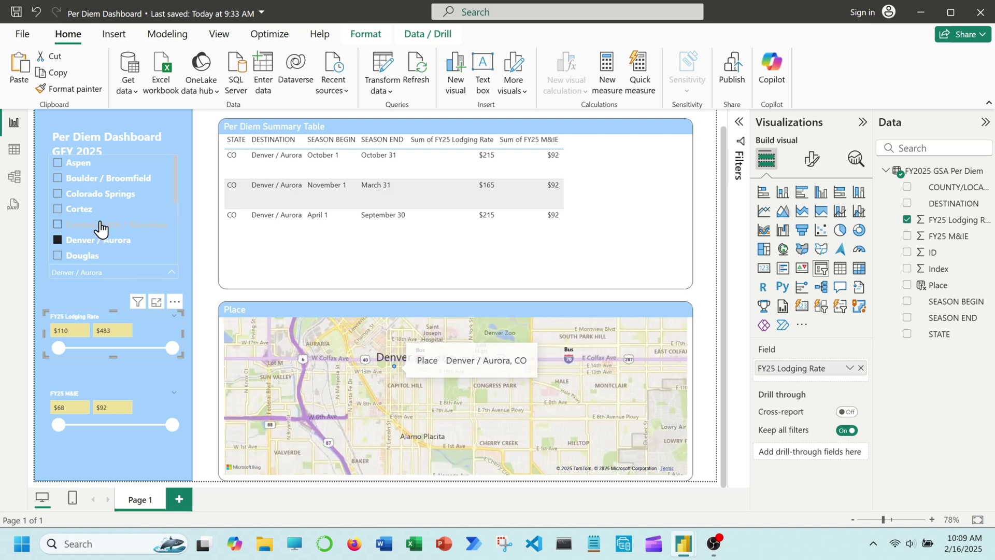
{"action": "left_click", "coordinate": [210, 220]}
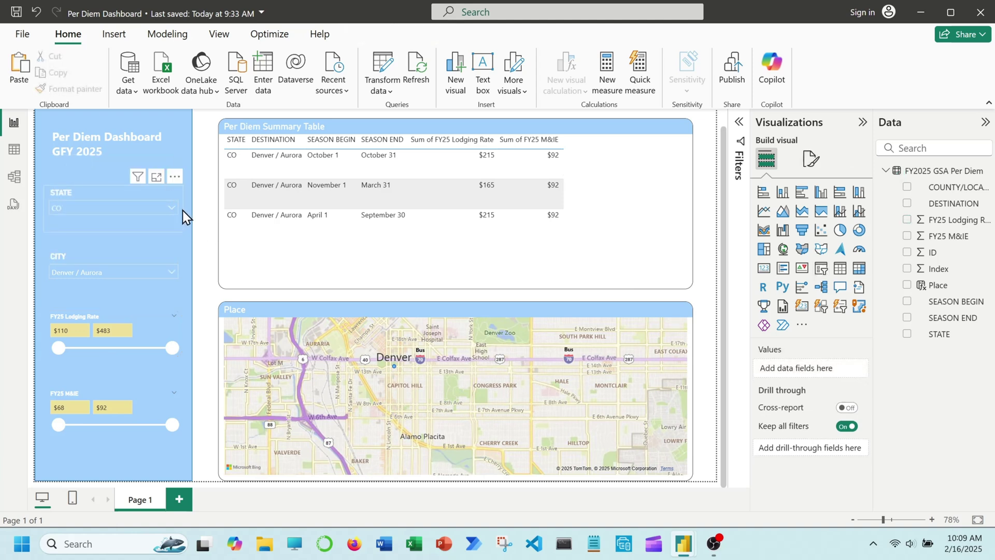
Clear the selections in the STATE and CITY slicers.
{"action": "left_click", "coordinate": [161, 194]}
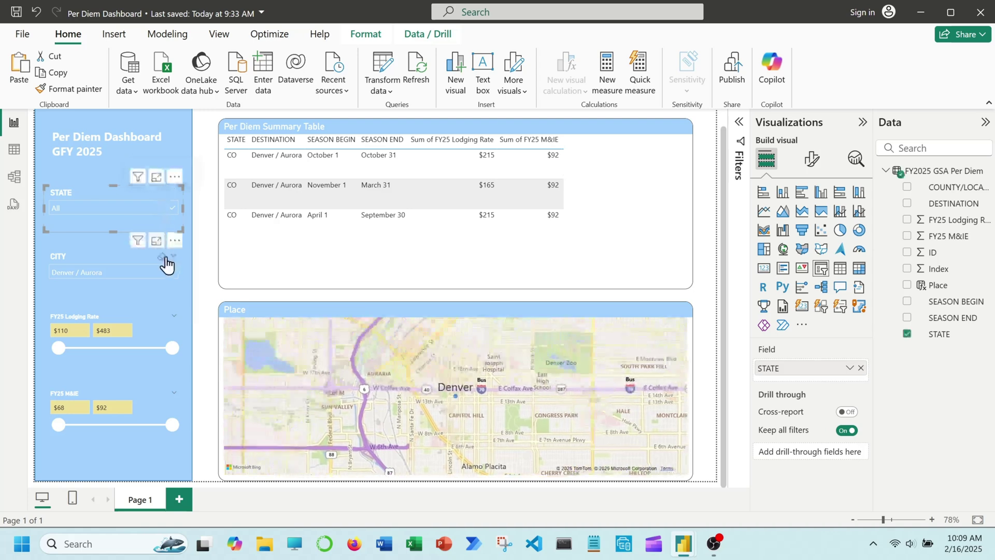
{"action": "left_click", "coordinate": [161, 257]}
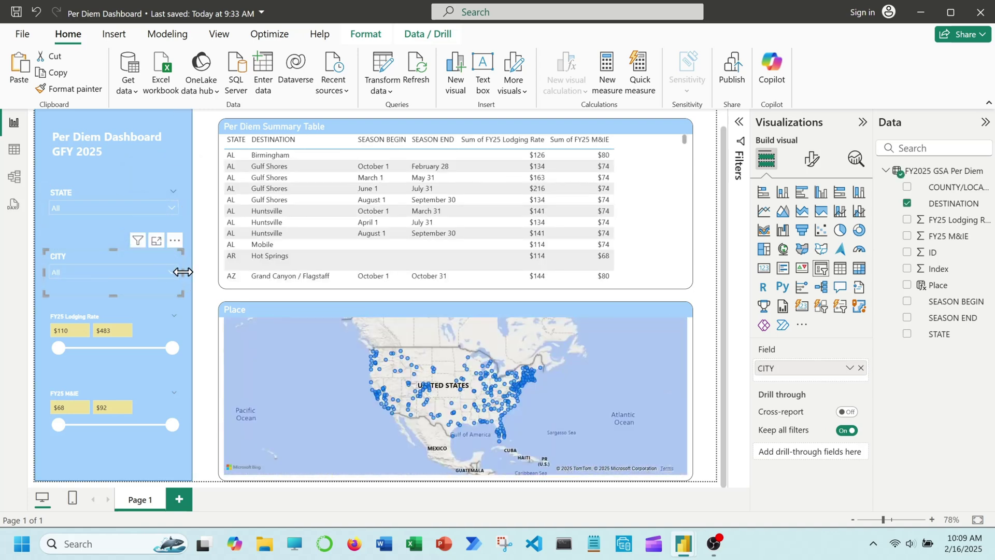
{"action": "left_click", "coordinate": [206, 284]}
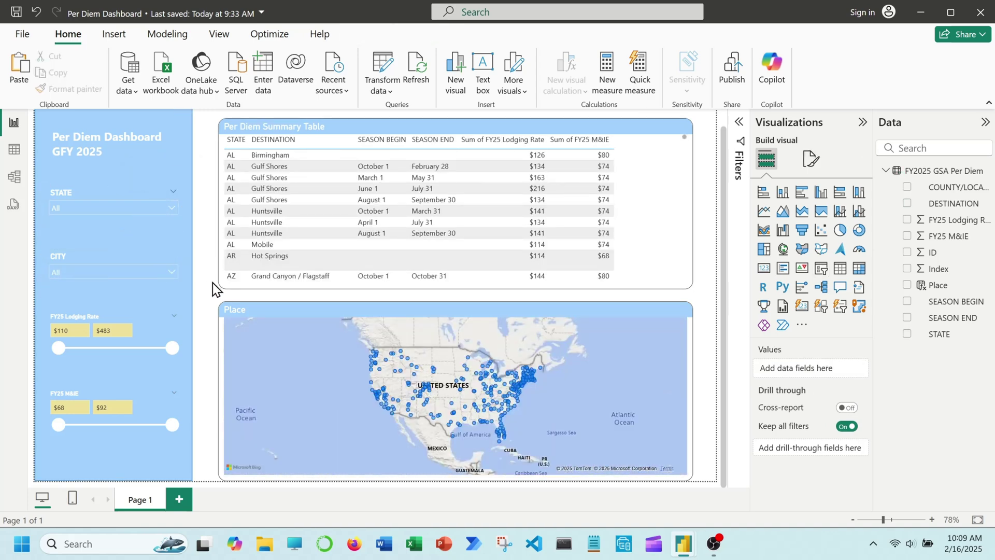
Add a bookmark that captures the unfiltered report page.
{"action": "left_click", "coordinate": [113, 36]}
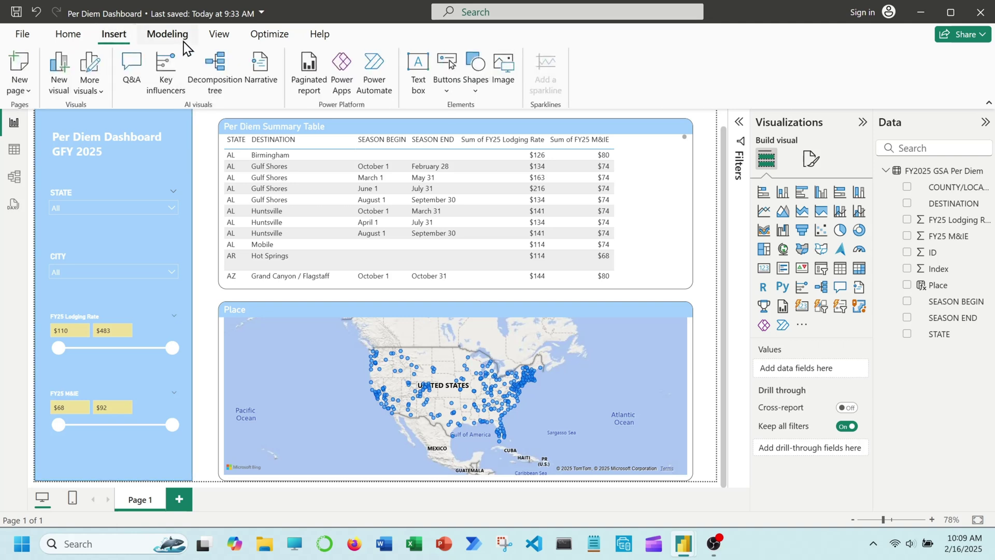
{"action": "left_click", "coordinate": [224, 40]}
{"action": "left_click", "coordinate": [551, 70]}
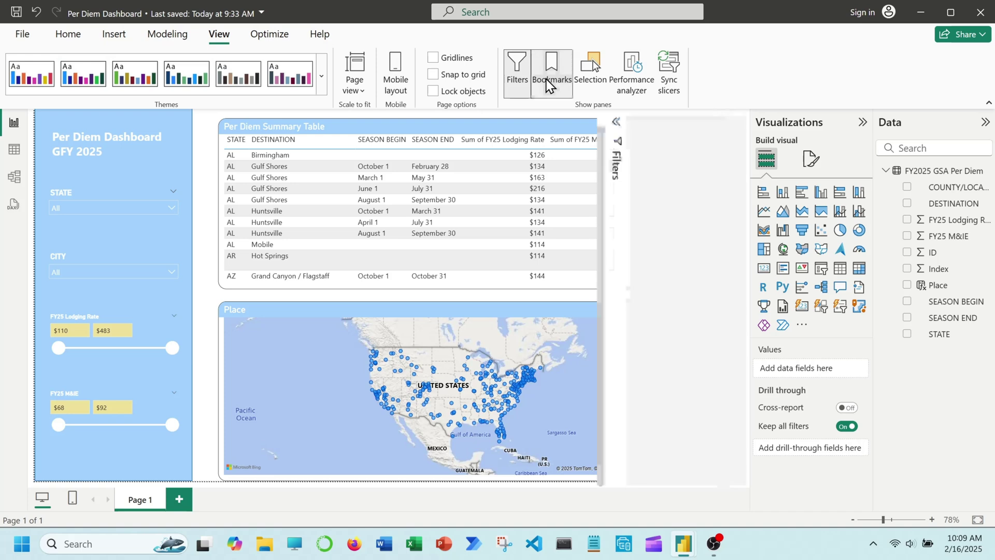
{"action": "left_click", "coordinate": [648, 145]}
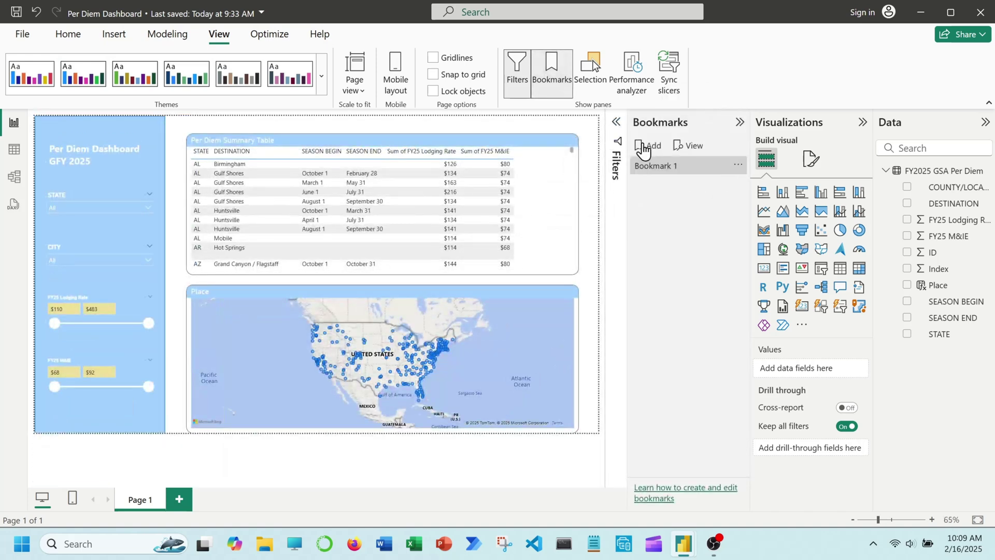
Rename the new bookmark as Reset and collapse the bookmark list.
{"action": "right_click", "coordinate": [685, 171]}
{"action": "left_click", "coordinate": [713, 191]}
{"action": "key", "text": "BackSpace"}
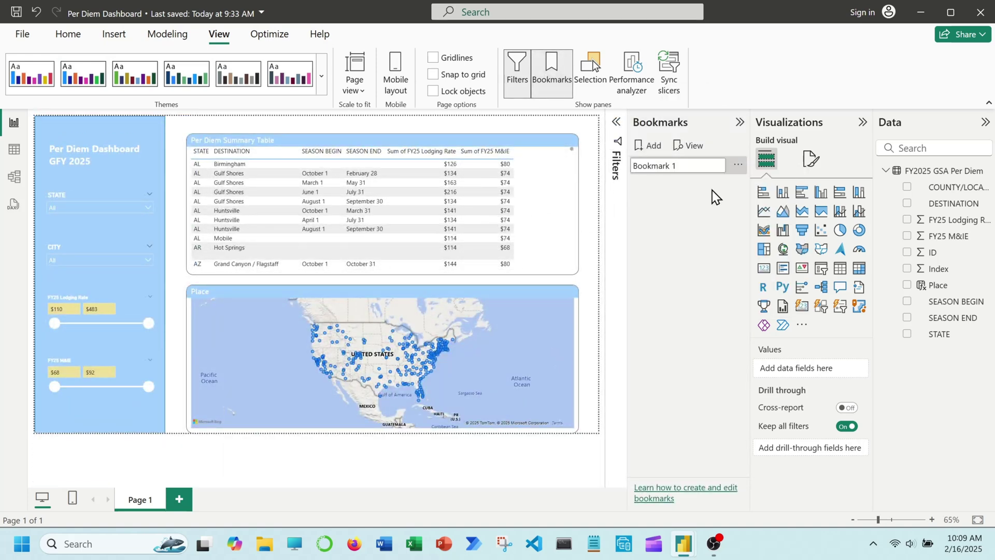
{"action": "key", "text": "BackSpace"}
{"action": "key", "text": "BackSpace"}
{"action": "key", "text": "BackSpace"}
{"action": "key", "text": "BackSpace"}
{"action": "key", "text": "BackSpace"}
{"action": "key", "text": "BackSpace"}
{"action": "key", "text": "BackSpace"}
{"action": "key", "text": "BackSpace"}
{"action": "key", "text": "BackSpace"}
{"action": "type", "text": "Reset"}
{"action": "key", "text": "Return"}
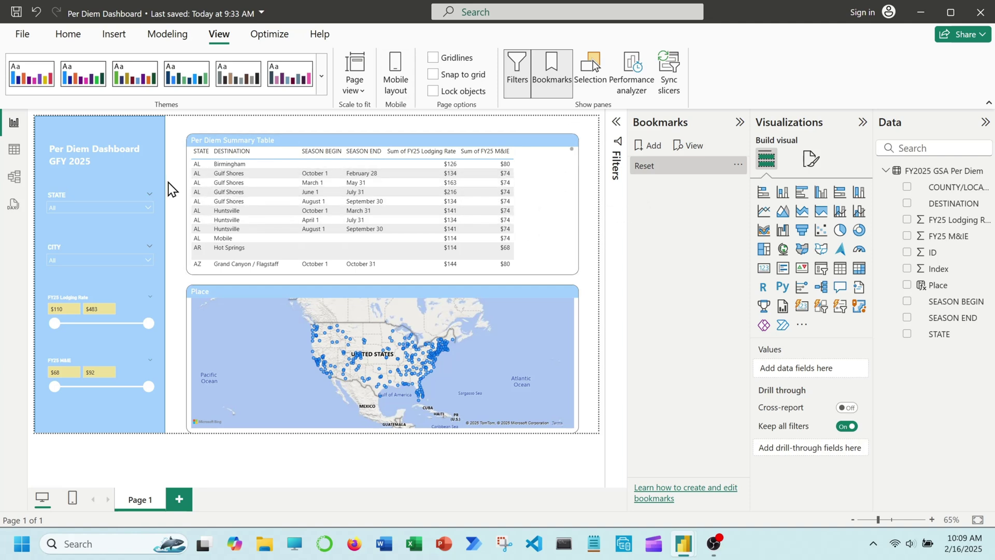
{"action": "left_click", "coordinate": [740, 123]}
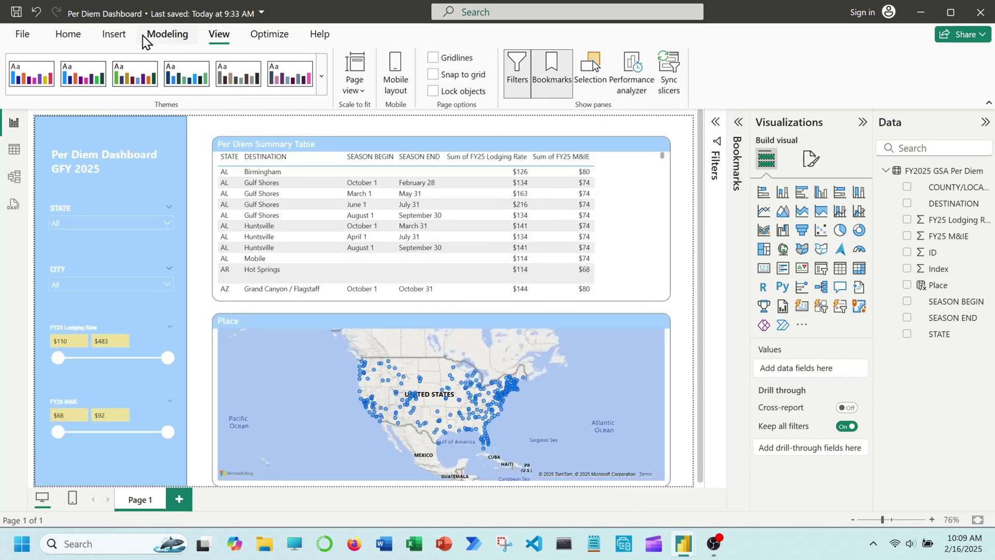
Insert a Reset button above the dashboard title in the light-blue sidebar.
{"action": "left_click", "coordinate": [115, 36]}
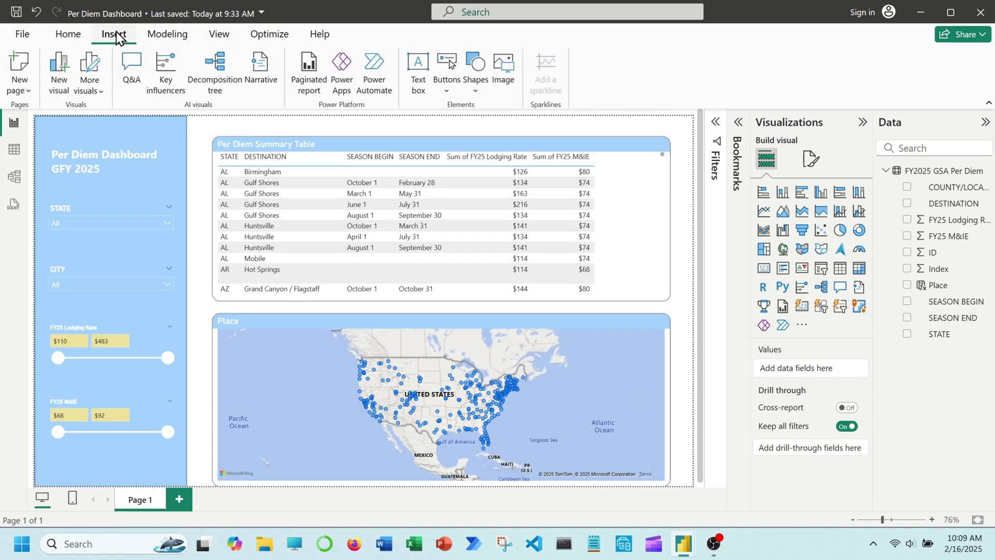
{"action": "left_click", "coordinate": [449, 90]}
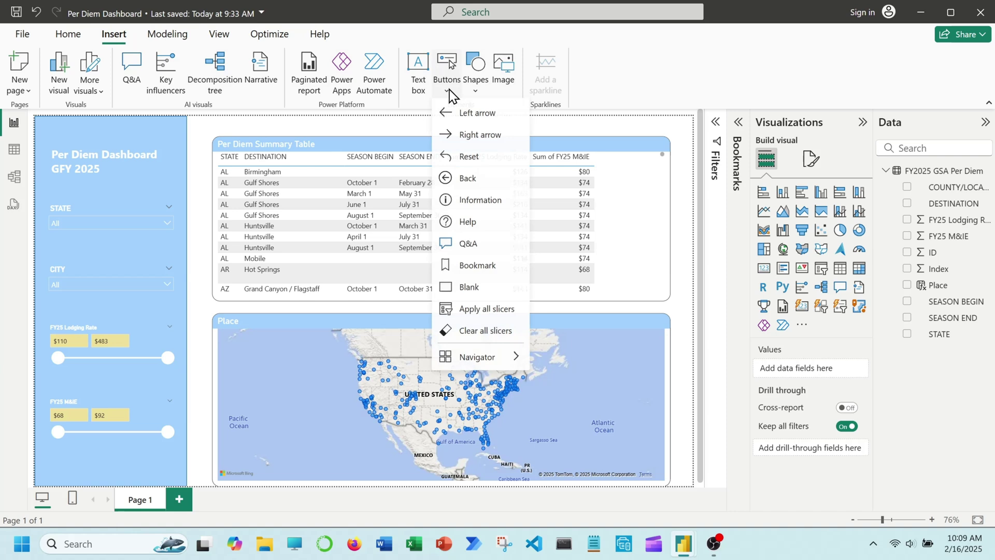
{"action": "left_click", "coordinate": [468, 159]}
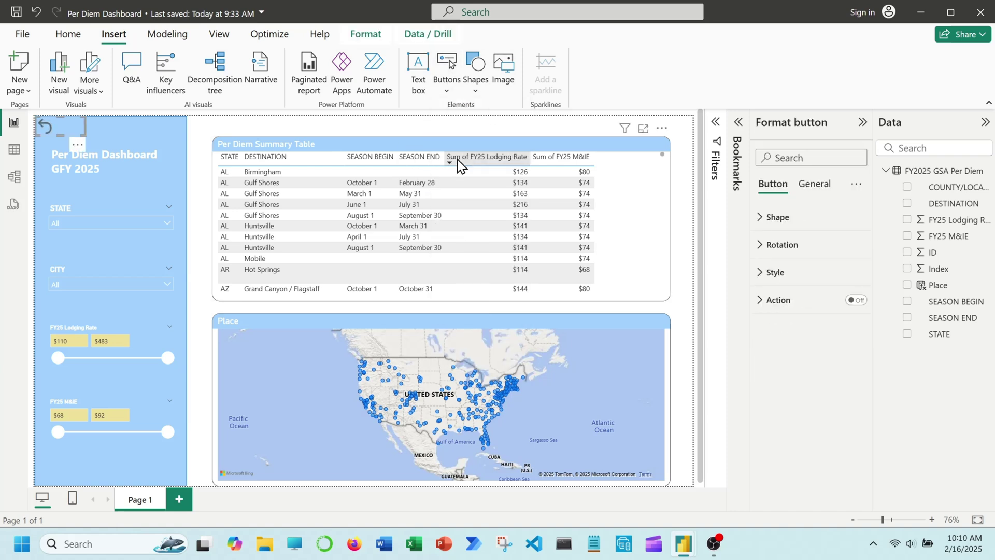
{"action": "left_click", "coordinate": [83, 127]}
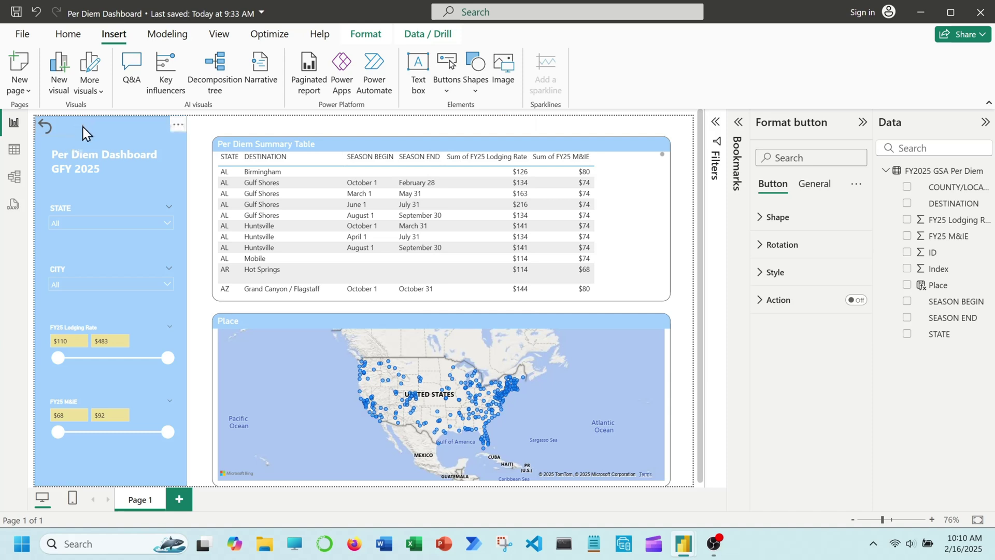
{"action": "left_click", "coordinate": [201, 163]}
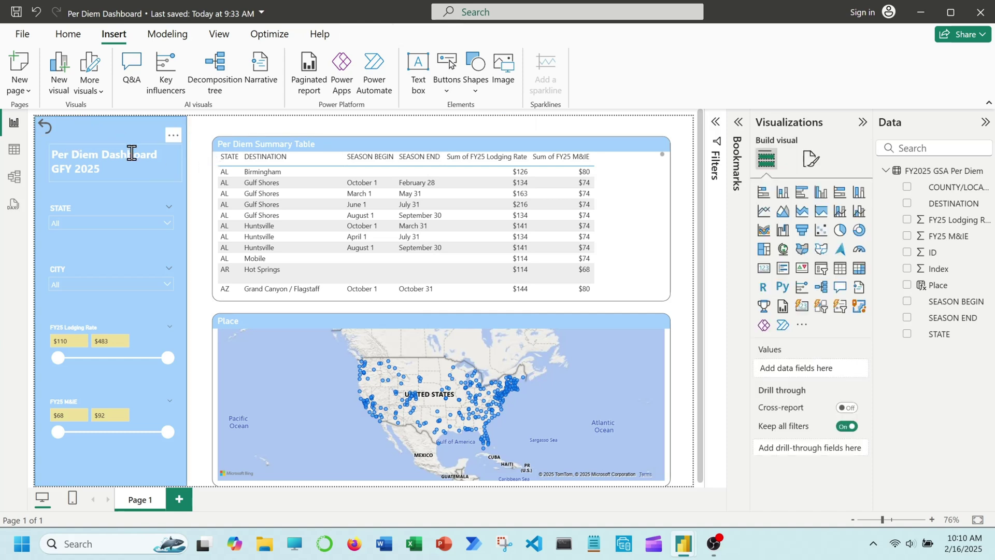
Turn on the Reset button's action, with type Bookmark and the Reset bookmark as its target.
{"action": "left_click", "coordinate": [48, 130]}
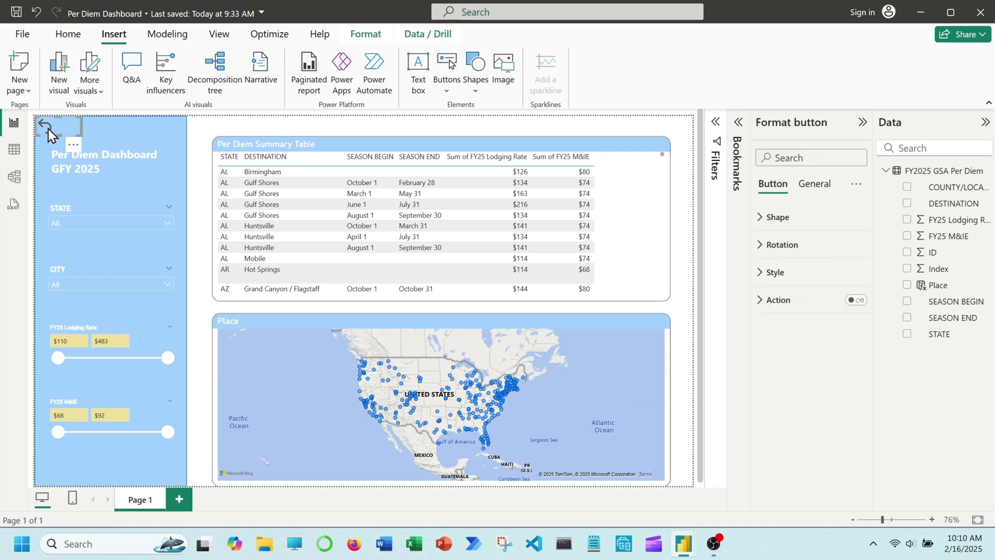
{"action": "left_click", "coordinate": [760, 304]}
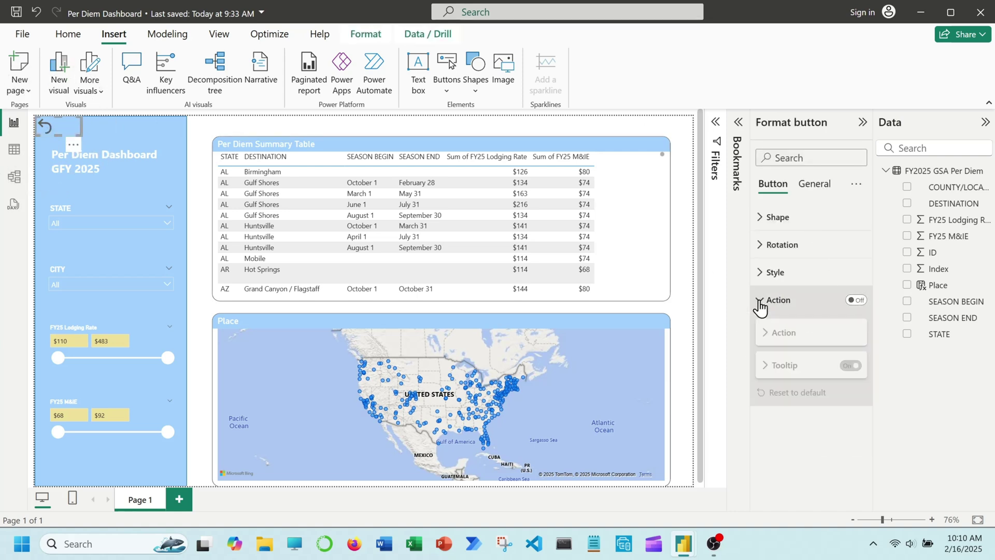
{"action": "left_click", "coordinate": [855, 301]}
{"action": "left_click", "coordinate": [855, 368]}
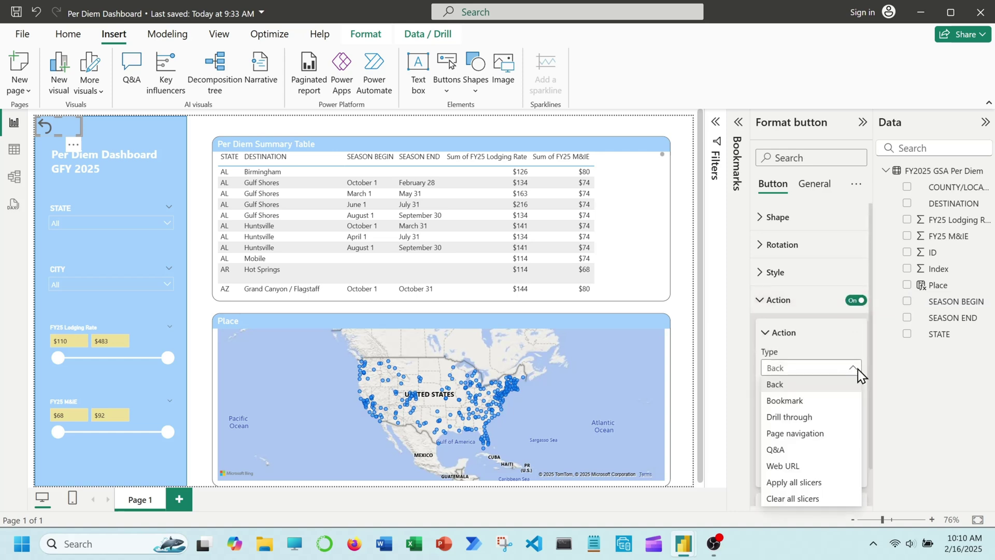
{"action": "left_click", "coordinate": [837, 401]}
{"action": "left_click", "coordinate": [846, 405]}
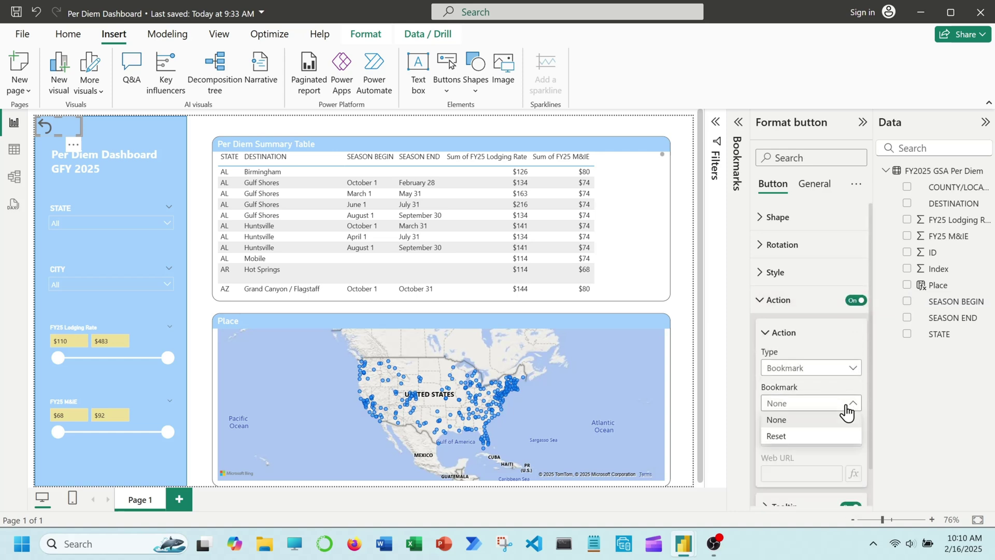
{"action": "left_click", "coordinate": [836, 437]}
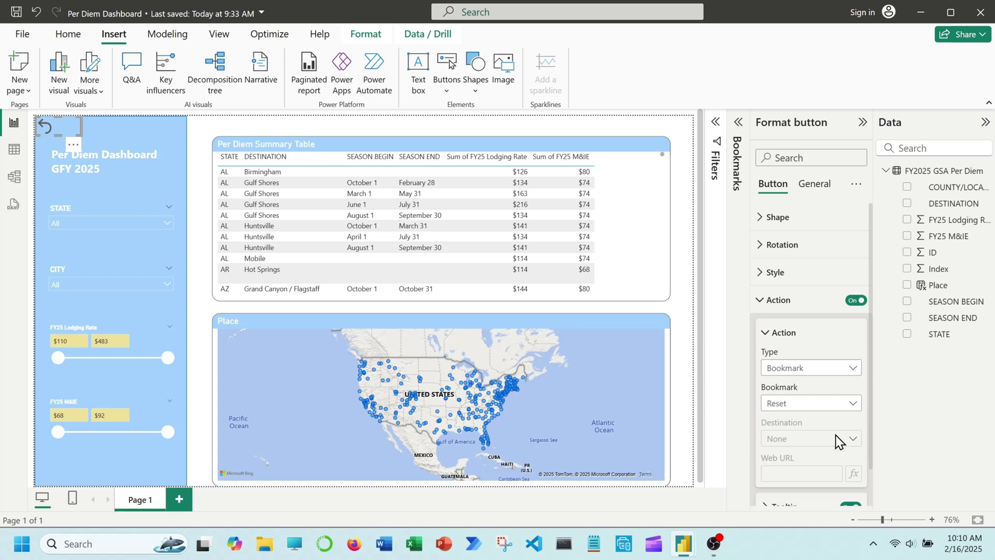
{"action": "left_click", "coordinate": [680, 311]}
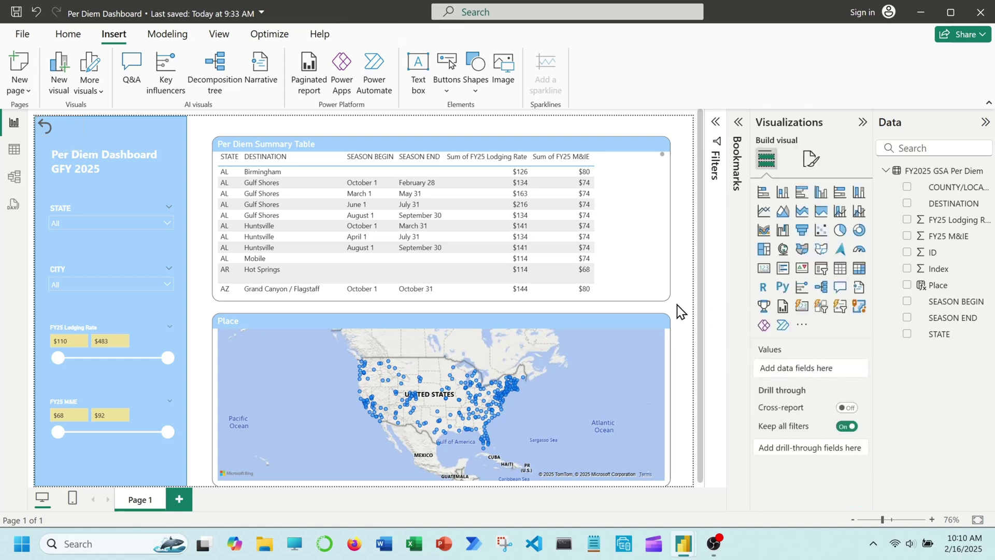
Test the Reset button by filtering the page to state CO and city Denver / Aurora and running the button's action.
{"action": "left_click", "coordinate": [166, 224]}
{"action": "left_click", "coordinate": [100, 298]}
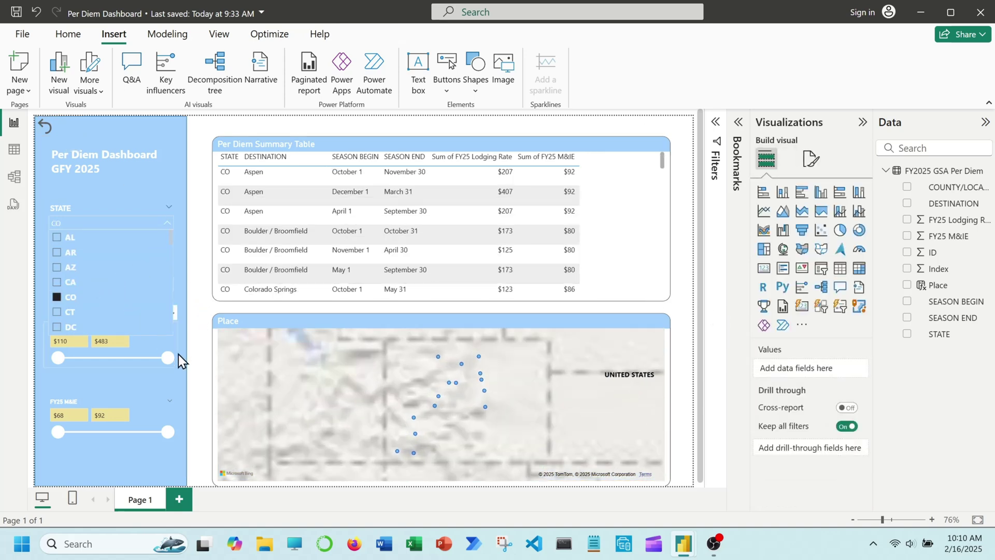
{"action": "left_click", "coordinate": [197, 288]}
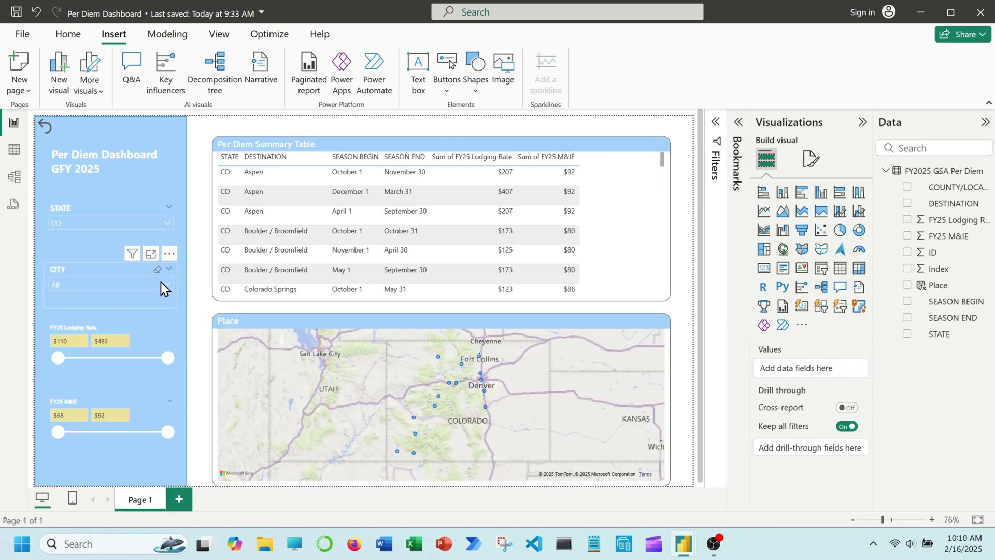
{"action": "left_click", "coordinate": [162, 284]}
{"action": "left_click", "coordinate": [127, 255]}
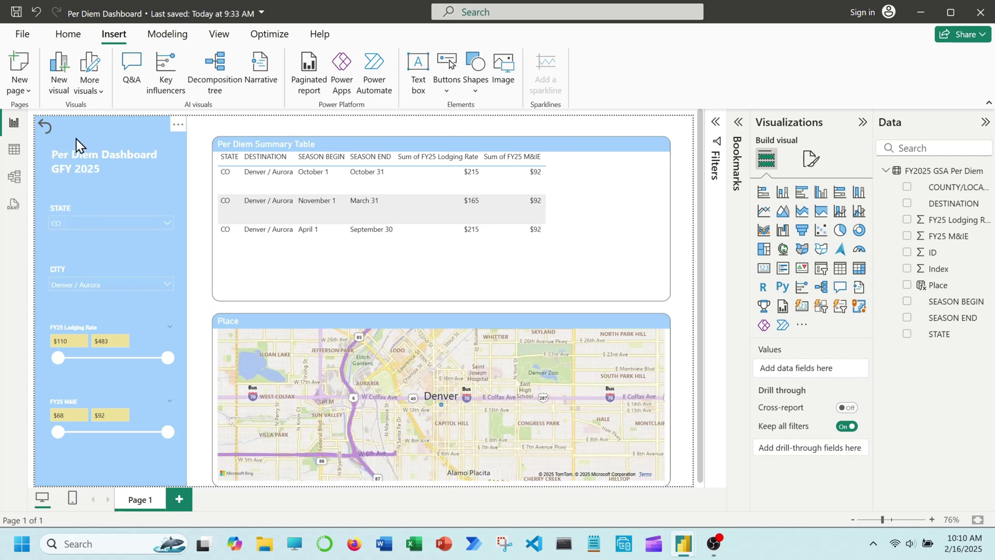
{"action": "left_click", "coordinate": [44, 127], "text": "ctrl"}
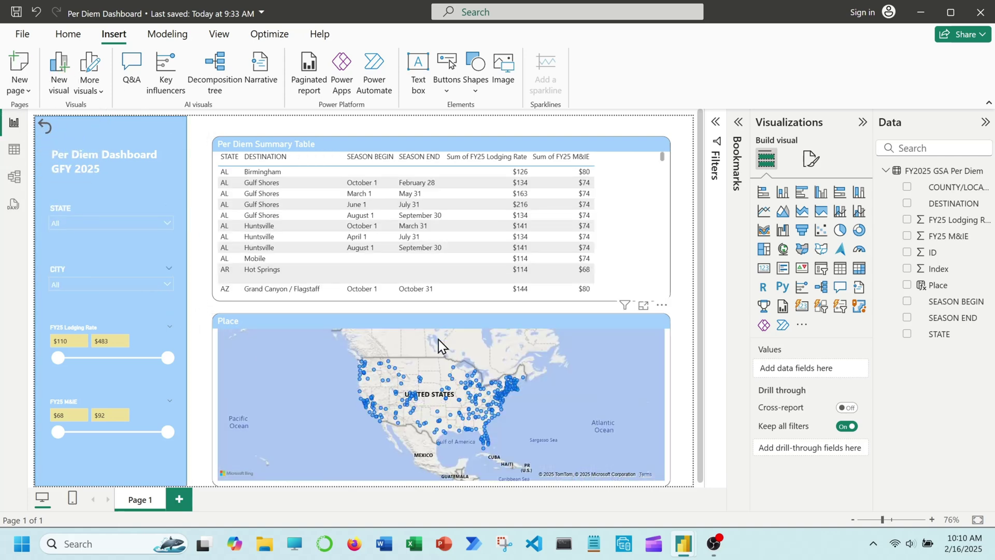